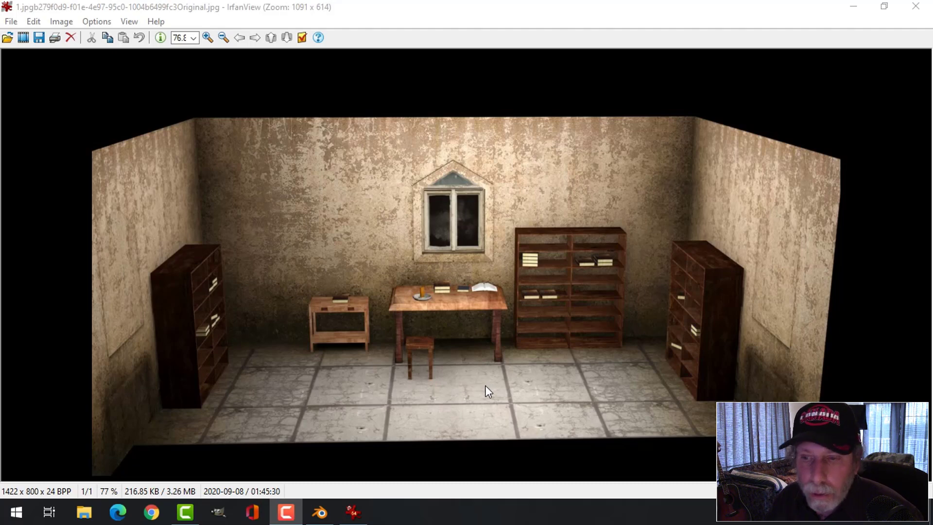
Switch to Blender and raise the default cube 1 m along Z so its base rests on the ground grid.
{"action": "left_click", "coordinate": [319, 512]}
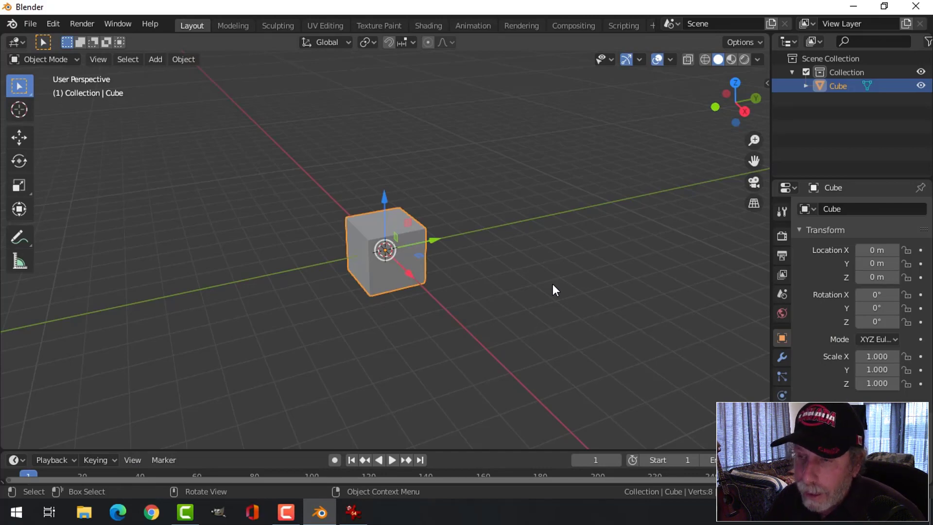
{"action": "scroll", "coordinate": [552, 285], "scroll_direction": "down", "scroll_amount": 1}
{"action": "mouse_move", "coordinate": [547, 282]}
{"action": "middle_mouse_down"}
{"action": "mouse_move", "coordinate": [537, 286]}
{"action": "mouse_move", "coordinate": [545, 284]}
{"action": "middle_mouse_up"}
{"action": "scroll", "coordinate": [545, 284], "scroll_direction": "up", "scroll_amount": 2}
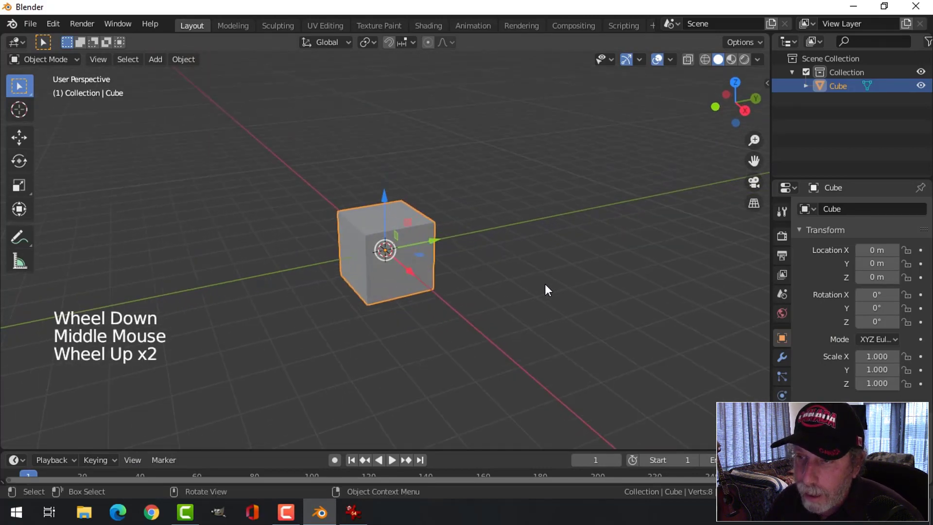
{"action": "scroll", "coordinate": [544, 281], "scroll_direction": "down", "scroll_amount": 1}
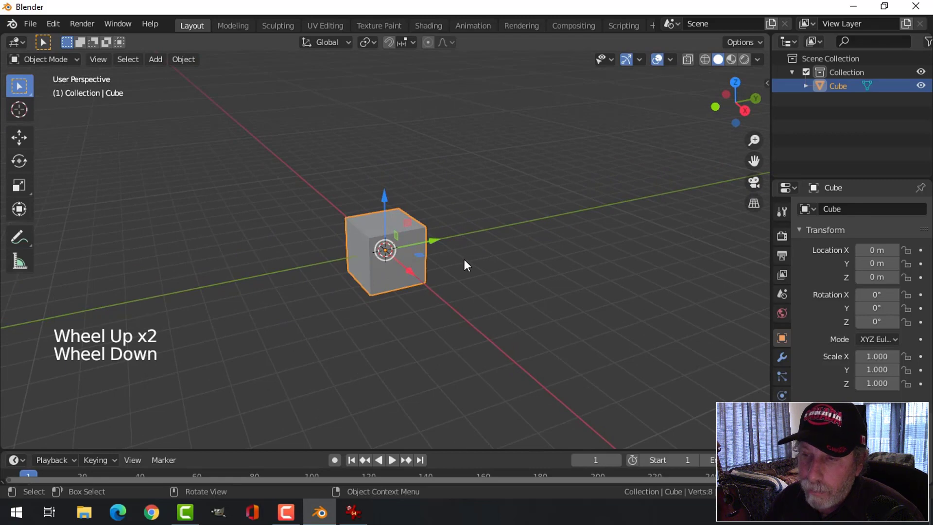
{"action": "middle_click_drag", "start_coordinate": [465, 262], "coordinate": [551, 244]}
{"action": "key", "text": "KP_1"}
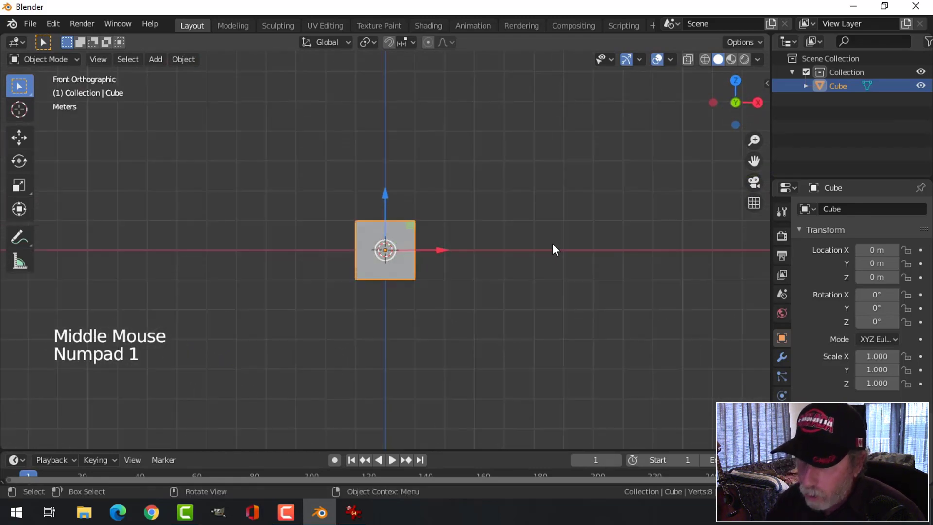
{"action": "scroll", "coordinate": [552, 244], "scroll_direction": "up", "scroll_amount": 2}
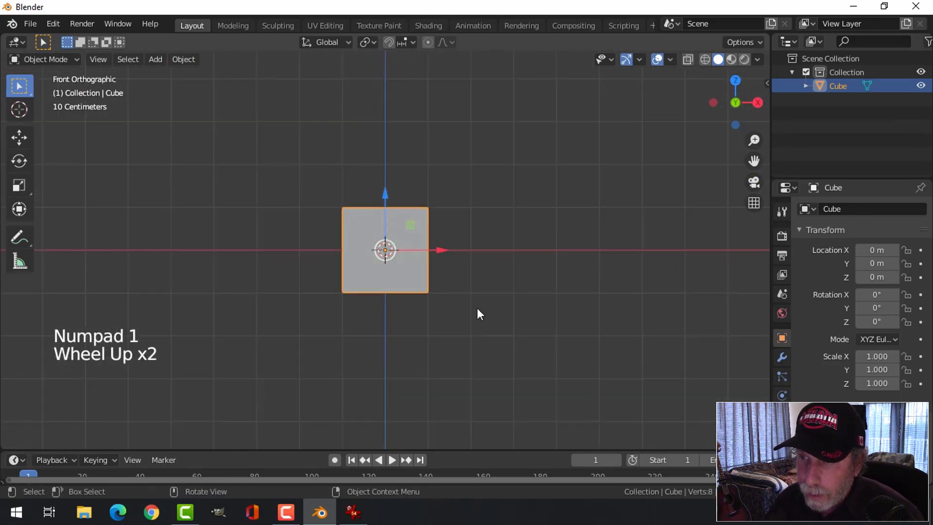
{"action": "middle_click_drag", "start_coordinate": [477, 307], "coordinate": [248, 311]}
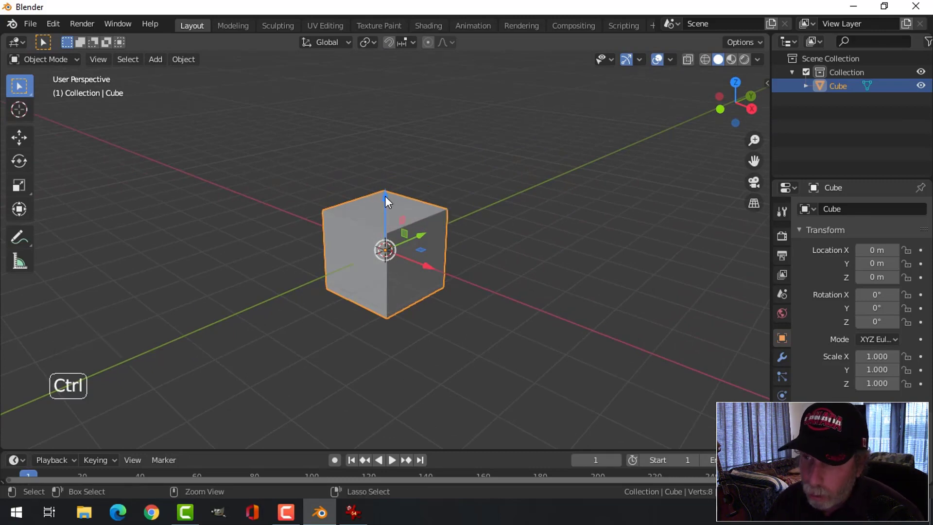
{"action": "left_click_drag", "start_coordinate": [385, 197], "coordinate": [384, 154], "text": "ctrl"}
{"action": "middle_click_drag", "start_coordinate": [405, 249], "coordinate": [494, 264]}
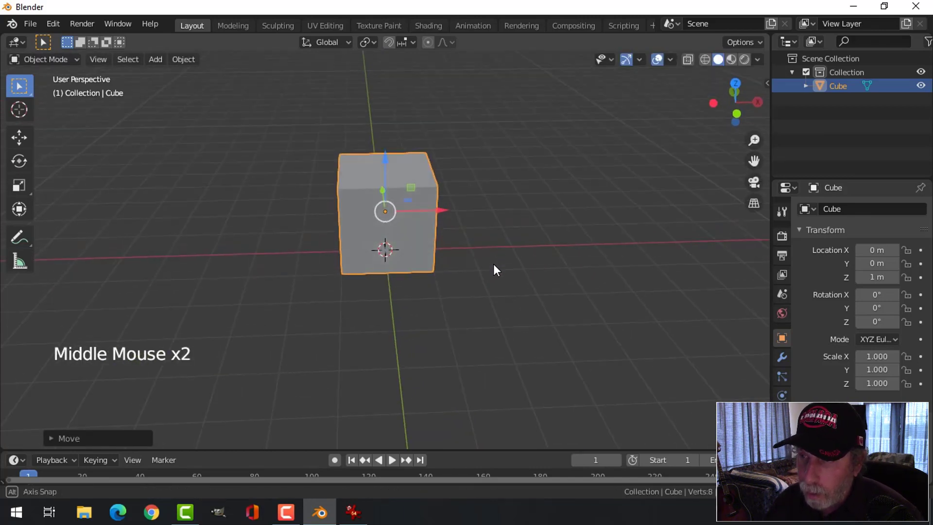
Enter Edit Mode and stretch the whole cube mesh along the X axis to about twice its width.
{"action": "scroll", "coordinate": [494, 257], "scroll_direction": "up", "scroll_amount": 2}
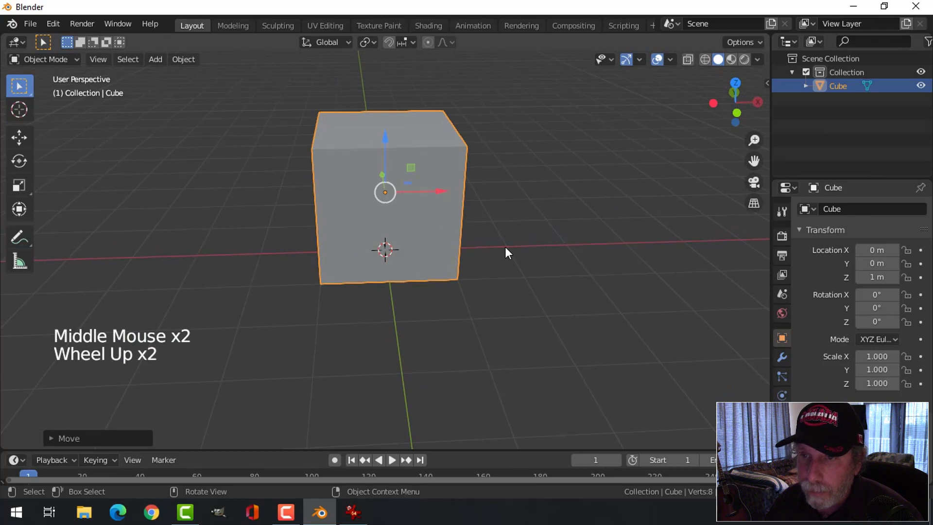
{"action": "key", "text": "Tab"}
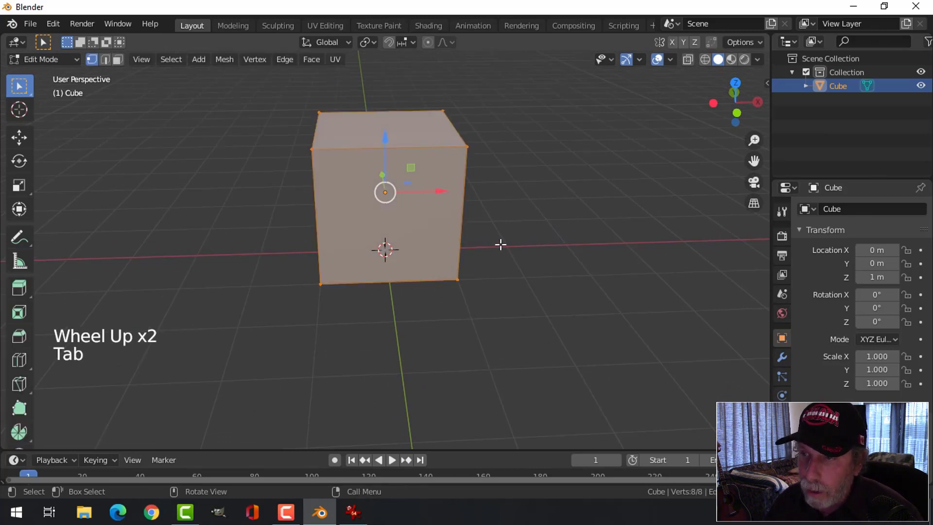
{"action": "key", "text": "a"}
{"action": "middle_click_drag", "start_coordinate": [505, 235], "coordinate": [487, 210]}
{"action": "key", "text": "alt+a"}
{"action": "key", "text": "a"}
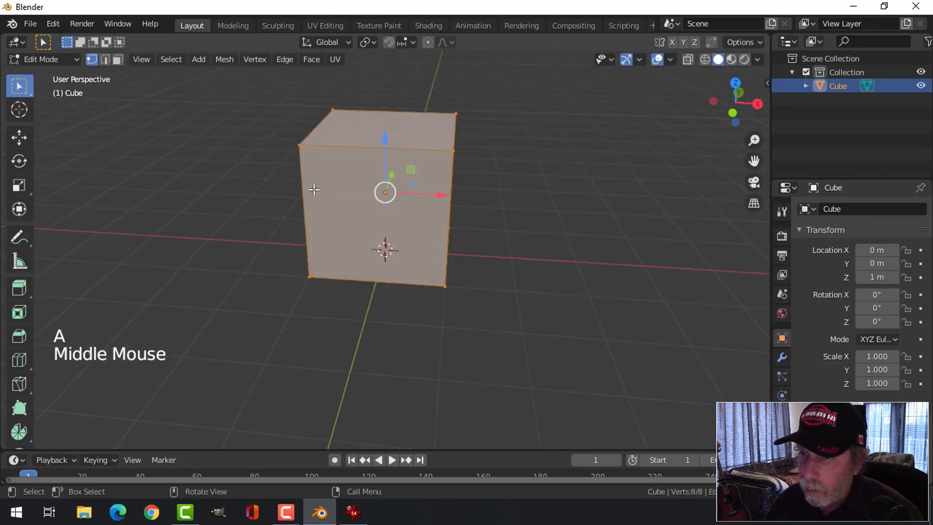
{"action": "key", "text": "s"}
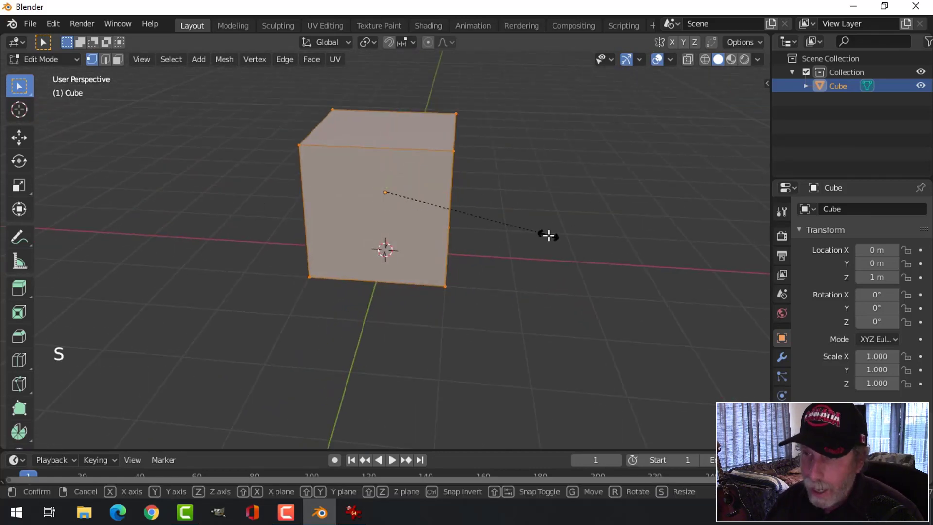
{"action": "key", "text": "x"}
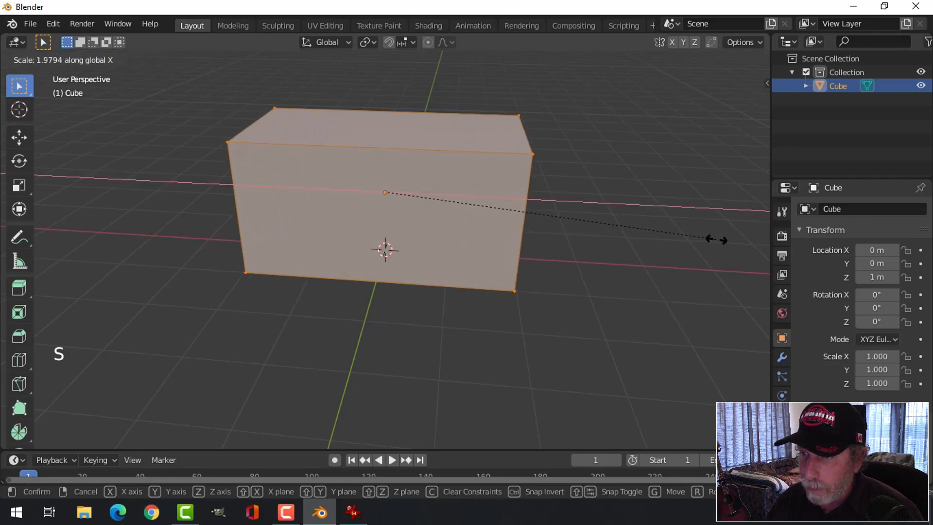
{"action": "left_click", "coordinate": [719, 238]}
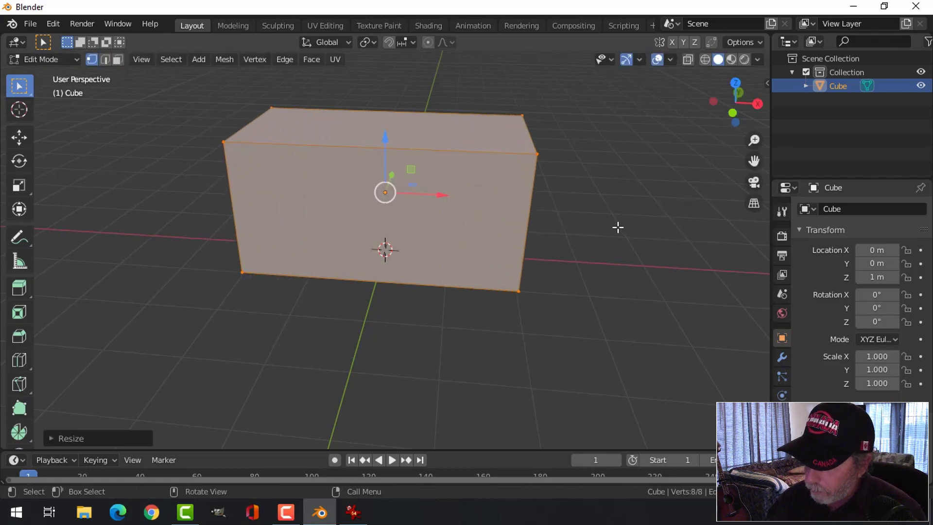
From the top view, scale the box mesh along X by a further factor of about 1.08.
{"action": "key", "text": "KP_7"}
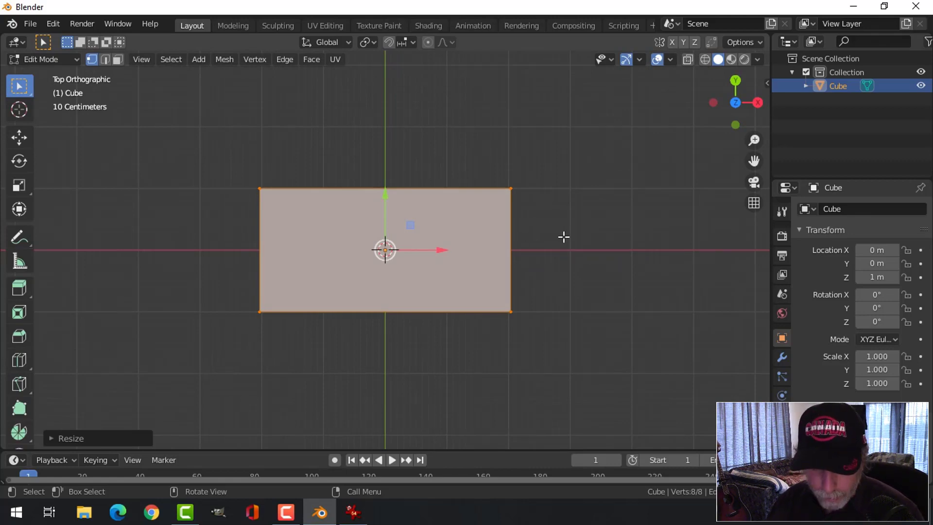
{"action": "key", "text": "s"}
{"action": "key", "text": "x"}
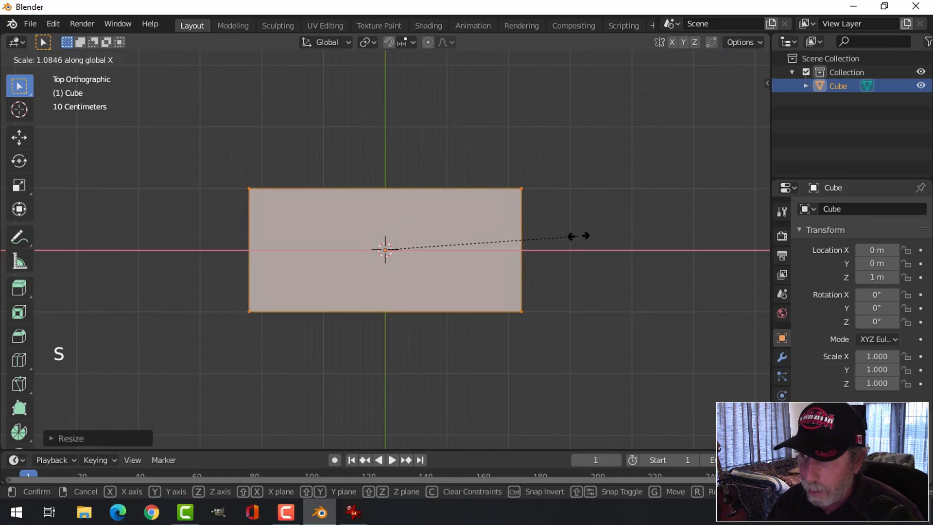
{"action": "left_click", "coordinate": [581, 236]}
{"action": "middle_click_drag", "start_coordinate": [580, 236], "coordinate": [494, 176]}
Delete the top and front long-side faces of the box to leave an open room.
{"action": "key", "text": "alt+a"}
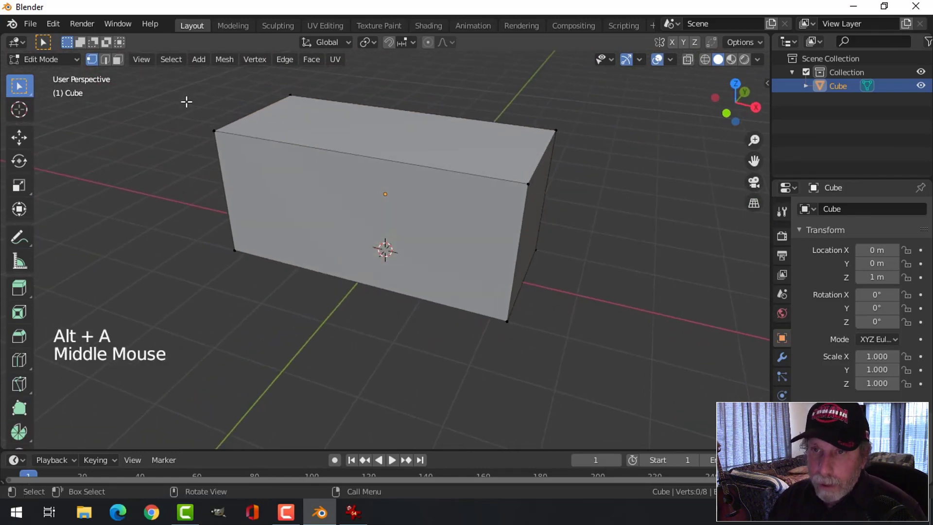
{"action": "left_click", "coordinate": [118, 59]}
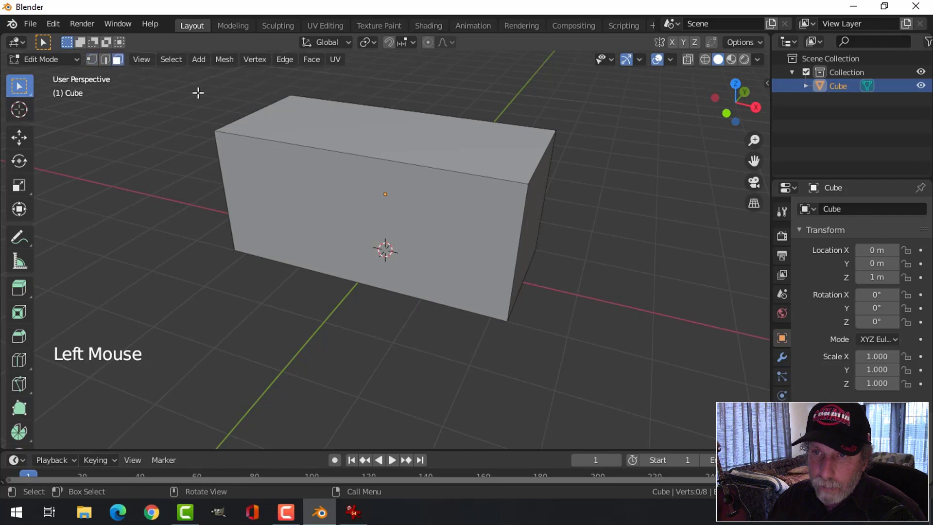
{"action": "left_click", "coordinate": [412, 142]}
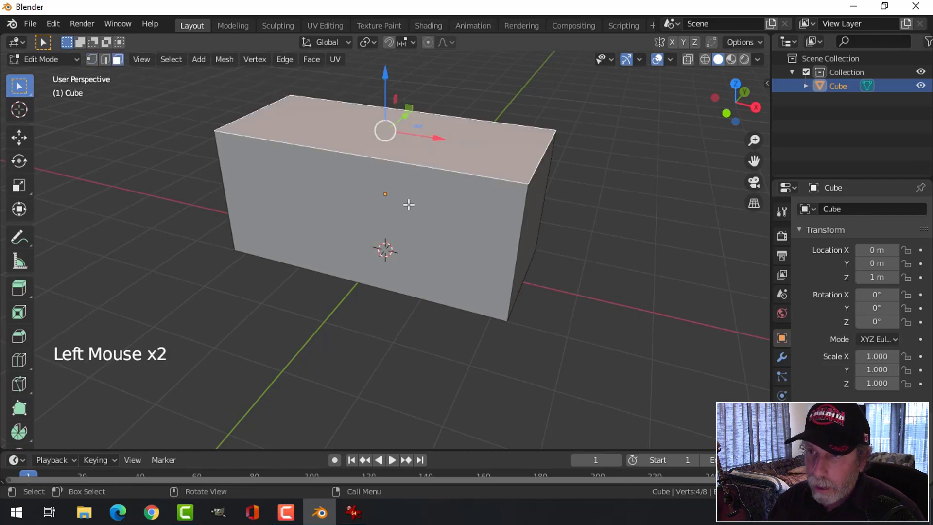
{"action": "left_click", "coordinate": [421, 203], "text": "shift"}
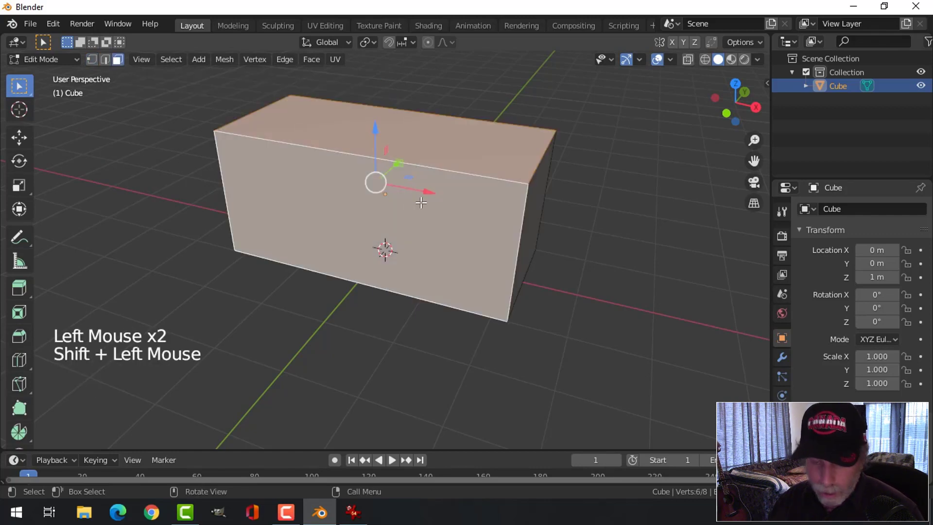
{"action": "key", "text": "x"}
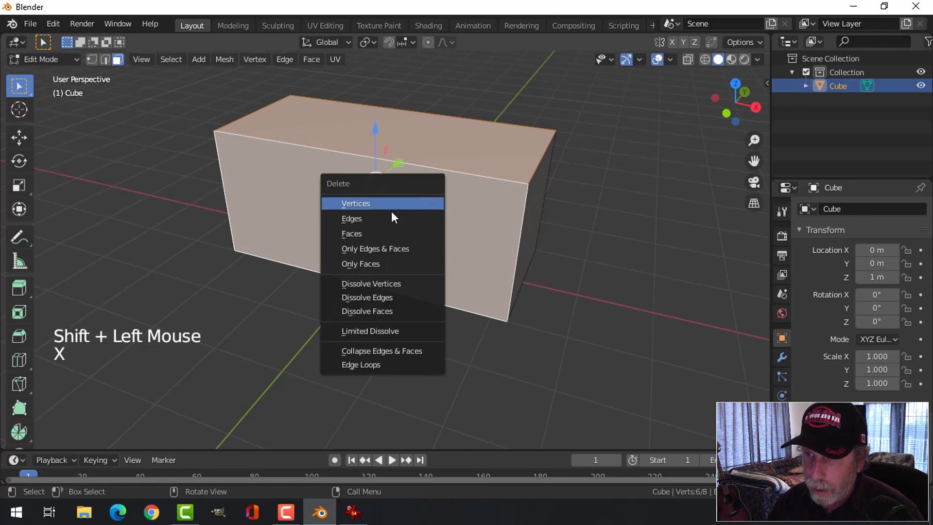
{"action": "left_click", "coordinate": [369, 234]}
{"action": "middle_click_drag", "start_coordinate": [513, 191], "coordinate": [417, 221]}
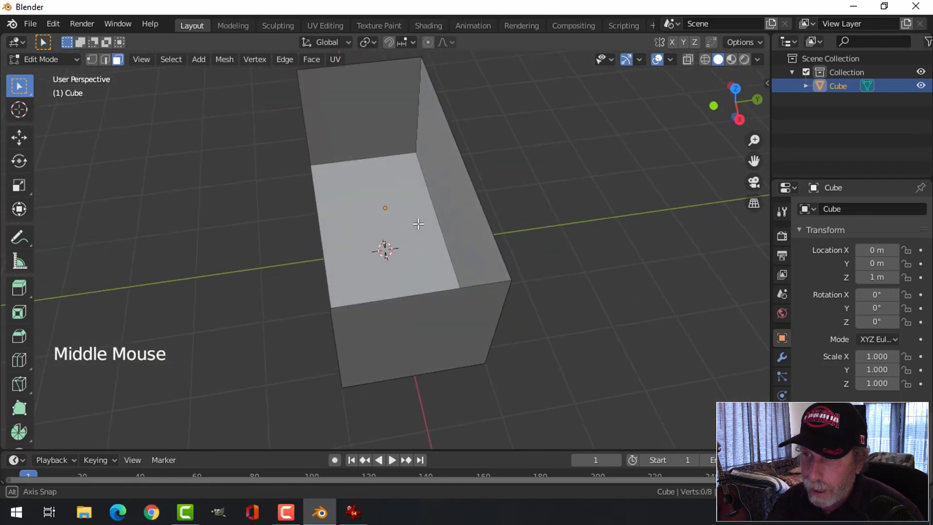
Scale the entire room mesh along the Y axis by about 1.3 to deepen it, and clear the selection.
{"action": "key", "text": "a"}
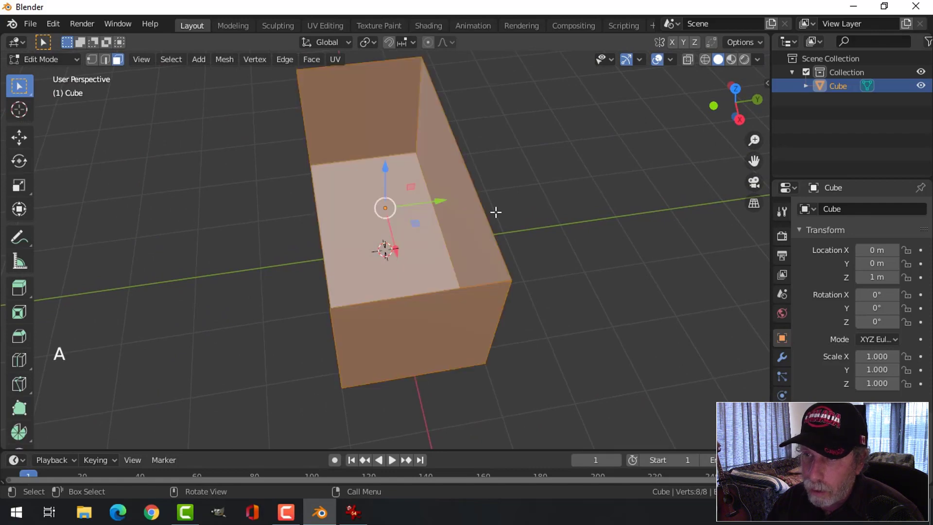
{"action": "middle_click_drag", "start_coordinate": [496, 211], "coordinate": [481, 231]}
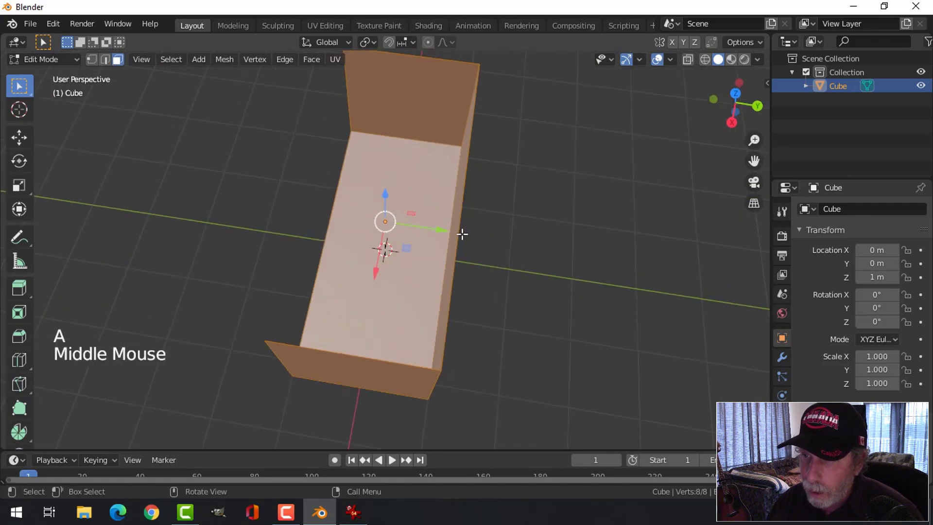
{"action": "key", "text": "s"}
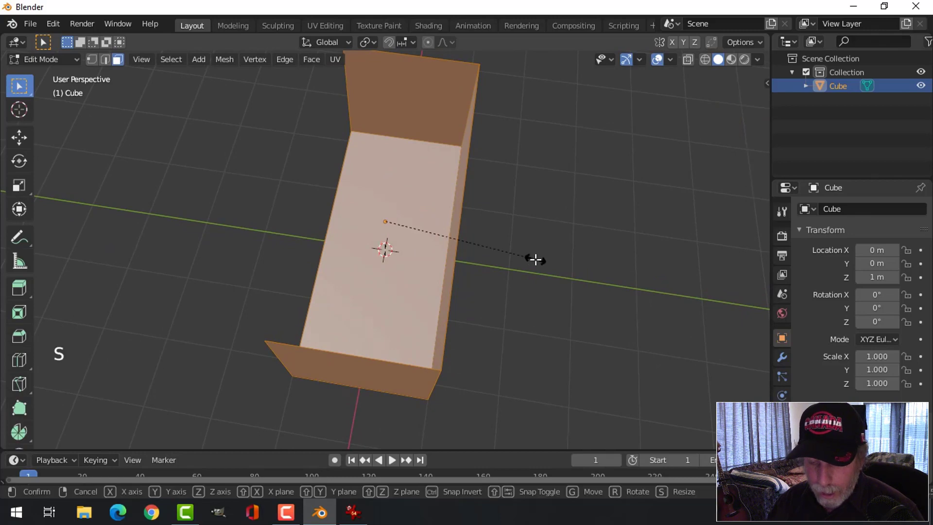
{"action": "key", "text": "y"}
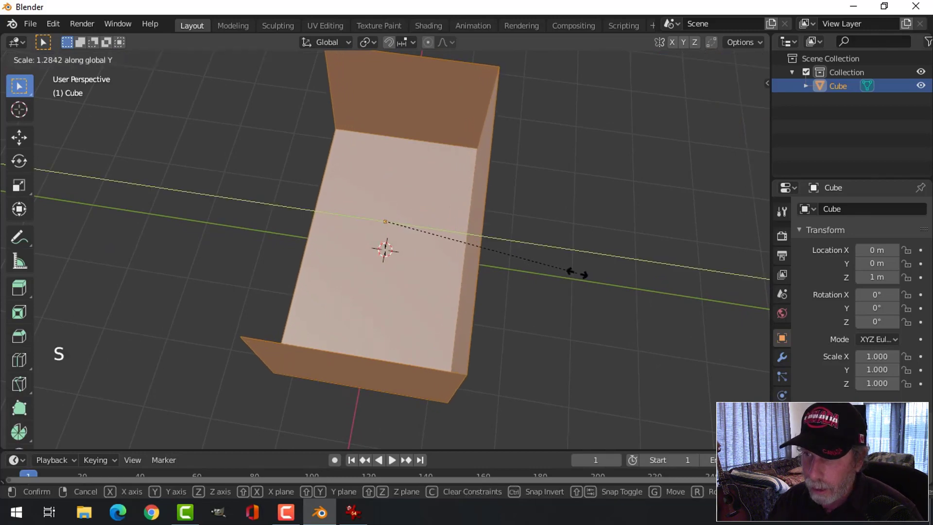
{"action": "left_click", "coordinate": [589, 270]}
{"action": "middle_click", "coordinate": [458, 278]}
{"action": "middle_click_drag", "start_coordinate": [459, 278], "coordinate": [474, 242]}
{"action": "key", "text": "alt+a"}
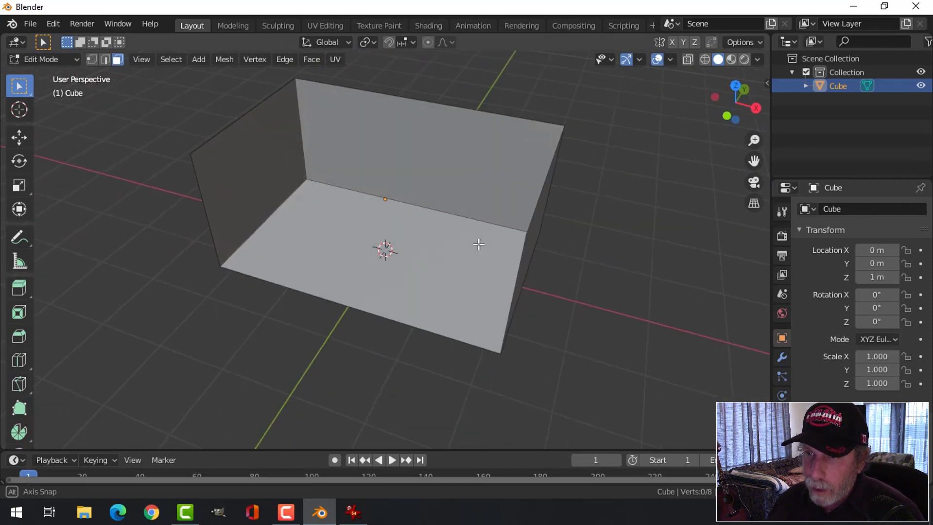
Check the reference room picture in IrfanView, then return to Blender and separate the floor face into its own object, ending in Object Mode.
{"action": "middle_click_drag", "start_coordinate": [485, 202], "coordinate": [518, 190]}
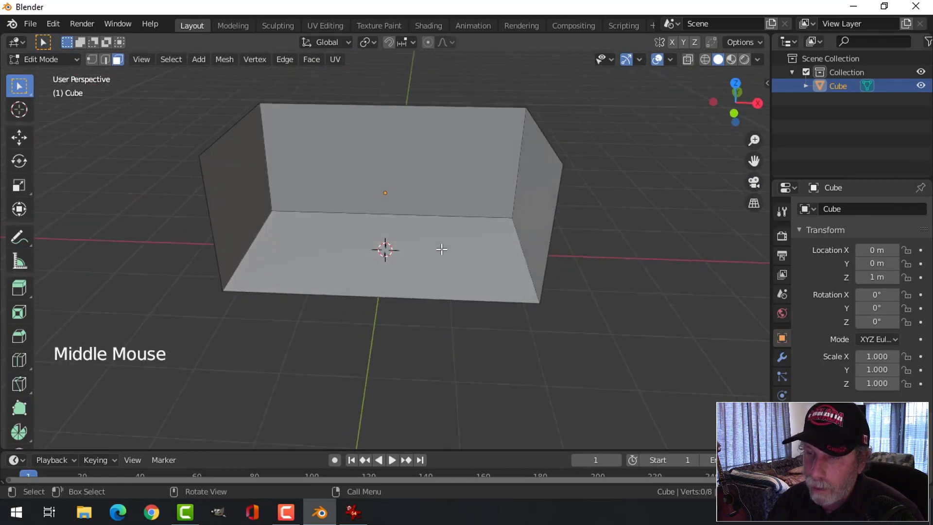
{"action": "middle_click_drag", "start_coordinate": [462, 242], "coordinate": [439, 262]}
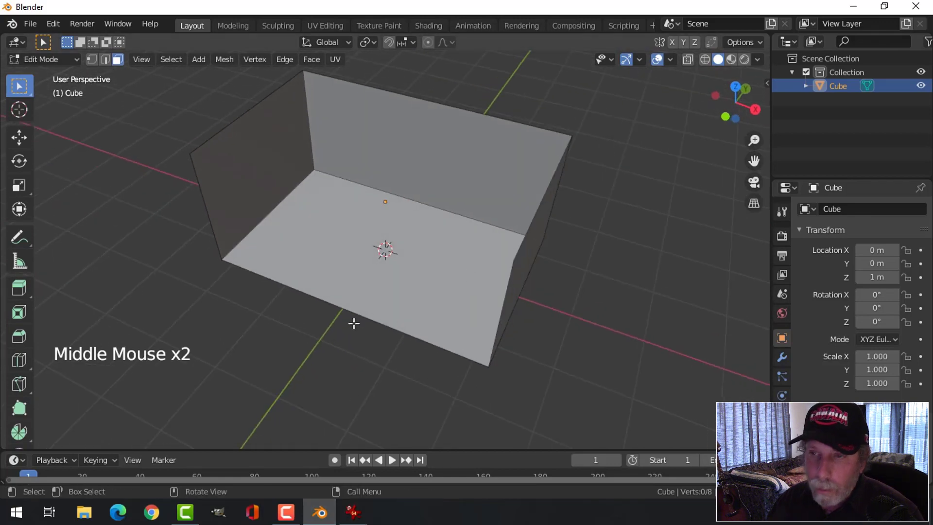
{"action": "left_click", "coordinate": [353, 512]}
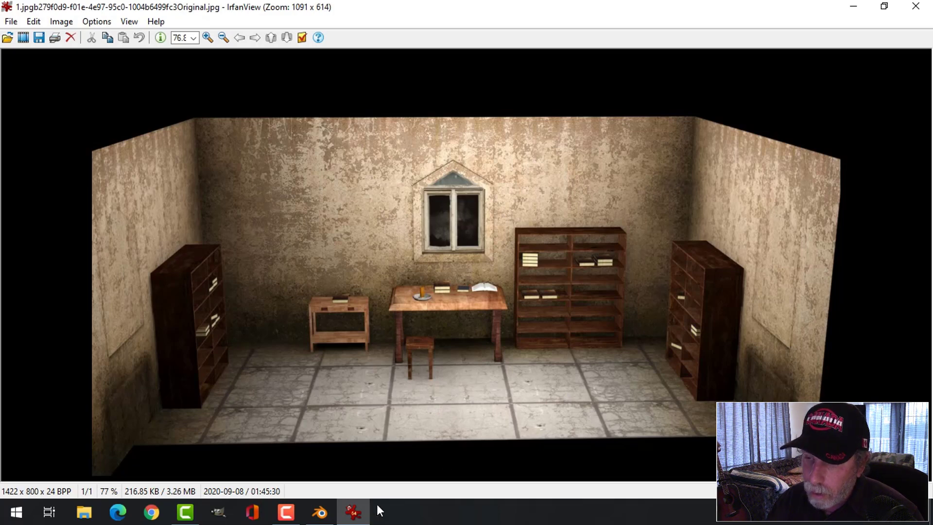
{"action": "left_click", "coordinate": [320, 512]}
{"action": "left_click", "coordinate": [411, 290]}
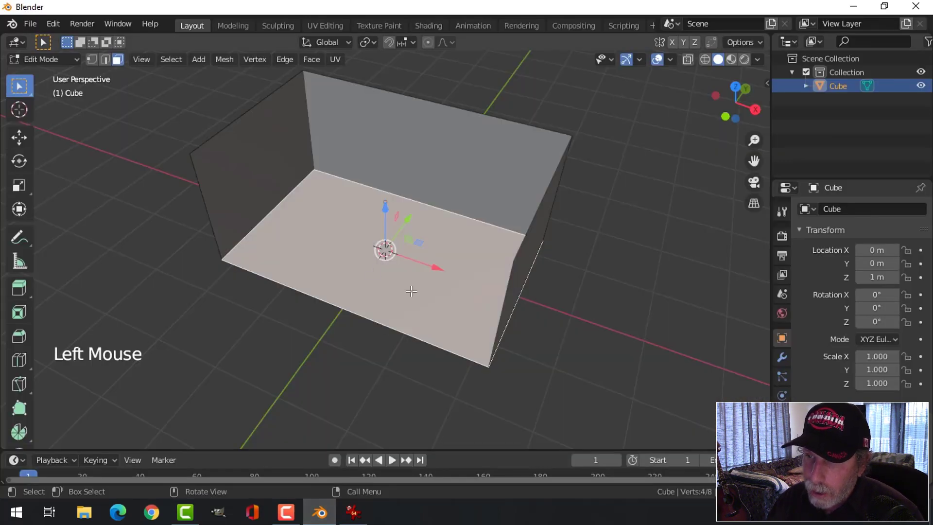
{"action": "middle_click_drag", "start_coordinate": [389, 250], "coordinate": [423, 250]}
{"action": "scroll", "coordinate": [419, 249], "scroll_direction": "up", "scroll_amount": 2}
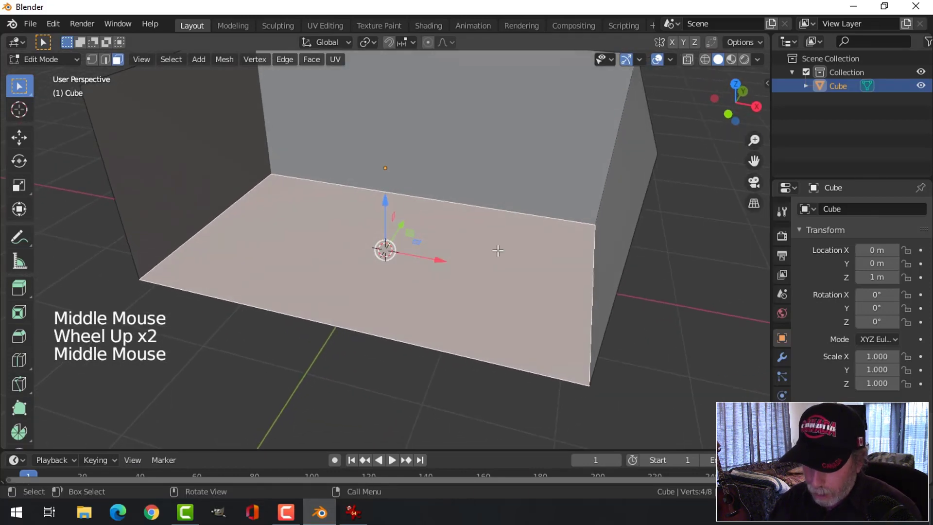
{"action": "key", "text": "p"}
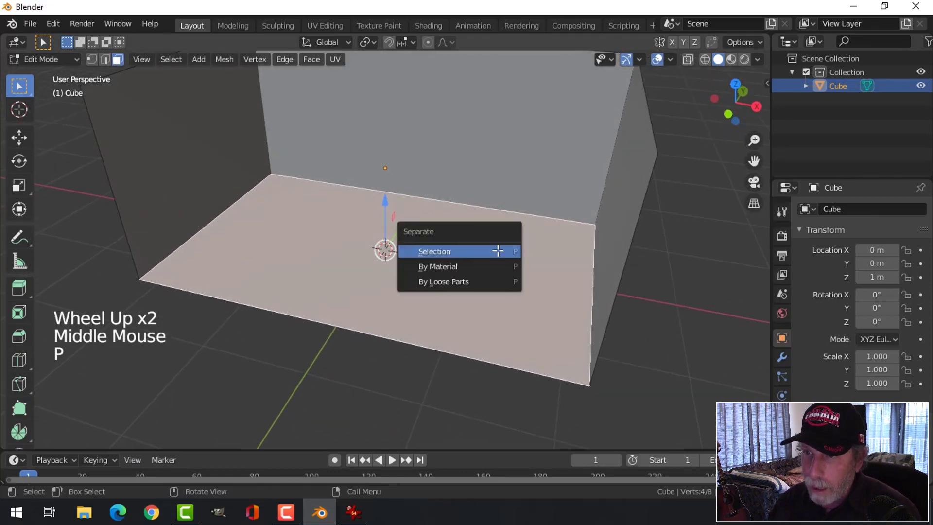
{"action": "left_click", "coordinate": [439, 253]}
{"action": "key", "text": "Tab"}
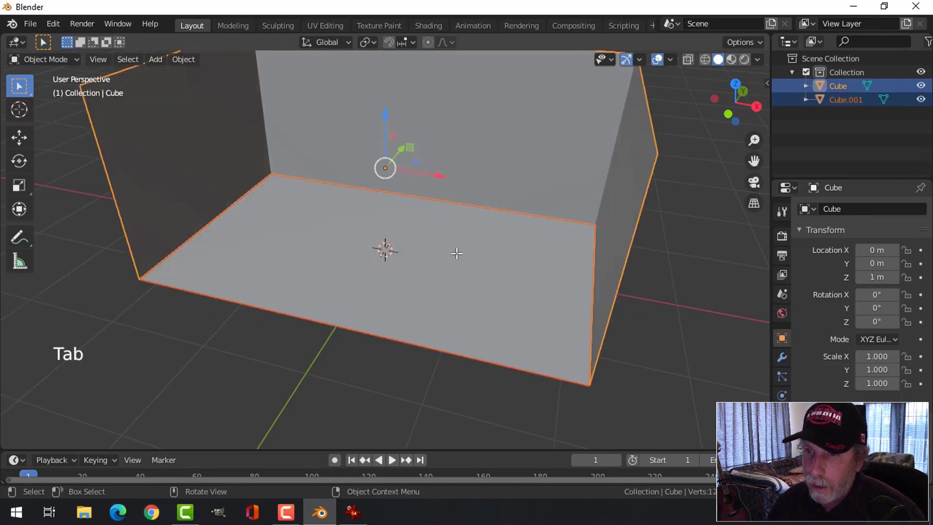
Select the walls object and the floor object one after the other to check that they are separate.
{"action": "left_click", "coordinate": [463, 127]}
{"action": "scroll", "coordinate": [484, 199], "scroll_direction": "down", "scroll_amount": 2}
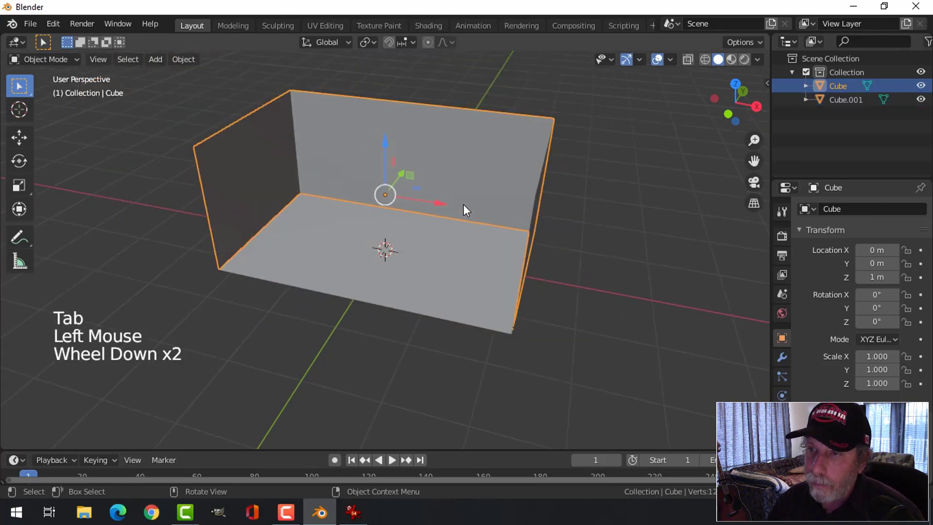
{"action": "middle_click_drag", "start_coordinate": [463, 204], "coordinate": [389, 135]}
{"action": "left_click", "coordinate": [434, 220]}
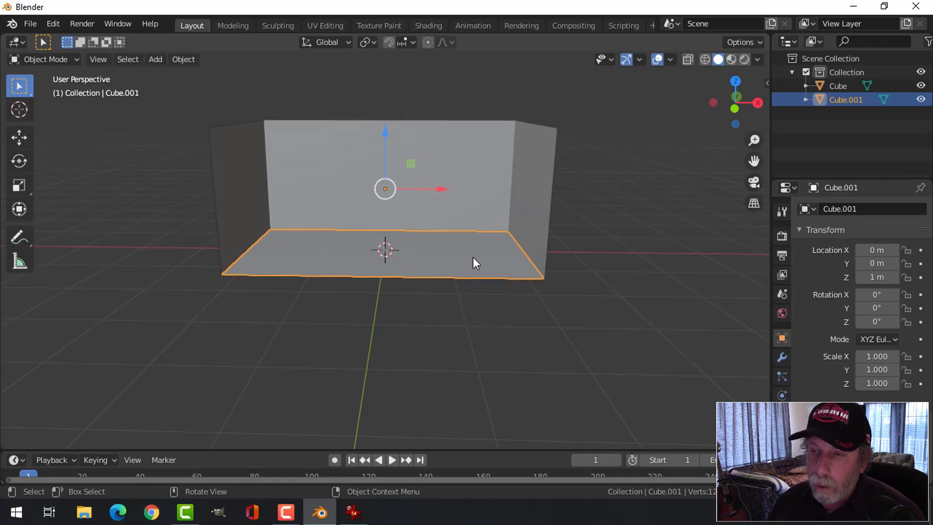
Set the floor object's origin to its geometry, and clear the selection.
{"action": "middle_click_drag", "start_coordinate": [474, 263], "coordinate": [453, 267]}
{"action": "left_click", "coordinate": [183, 59]}
{"action": "mouse_move", "coordinate": [217, 88]}
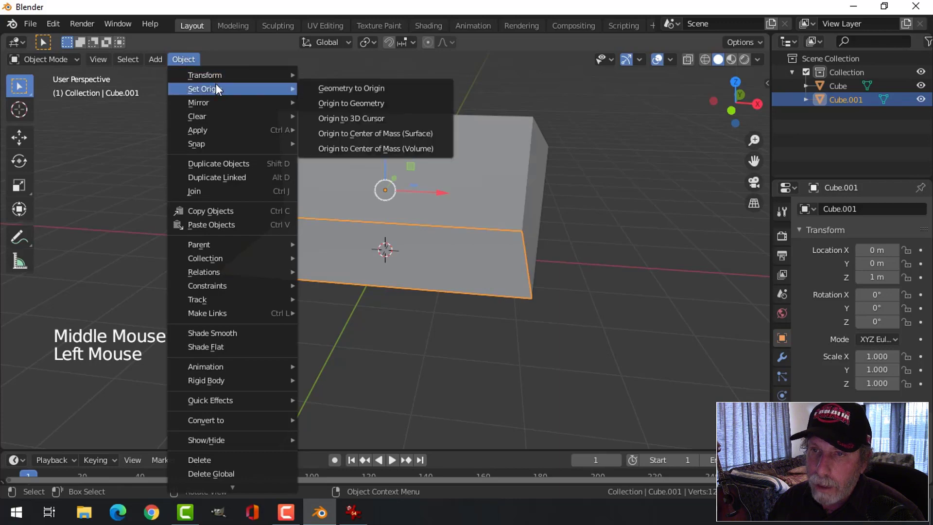
{"action": "left_click", "coordinate": [323, 104]}
{"action": "middle_click_drag", "start_coordinate": [433, 188], "coordinate": [453, 187]}
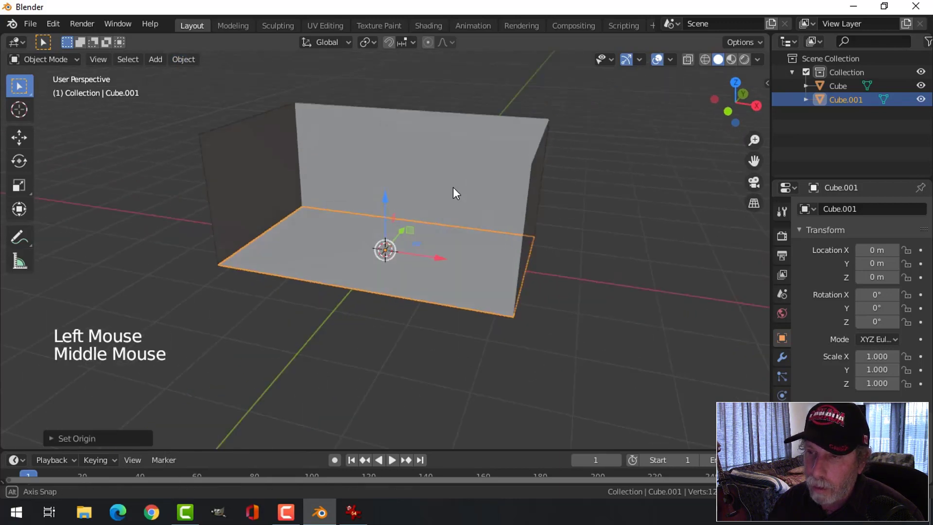
{"action": "key", "text": "alt+a"}
{"action": "middle_click_drag", "start_coordinate": [462, 232], "coordinate": [417, 249]}
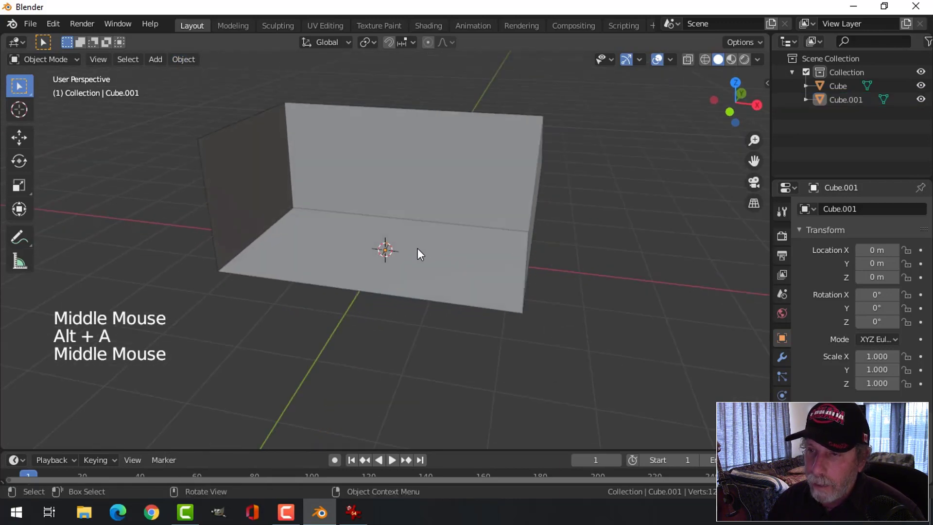
Move the floor's front edge slightly inward along Y so the side walls extend past it, check the reference picture, and clear the selection.
{"action": "left_click", "coordinate": [418, 249]}
{"action": "key", "text": "Tab"}
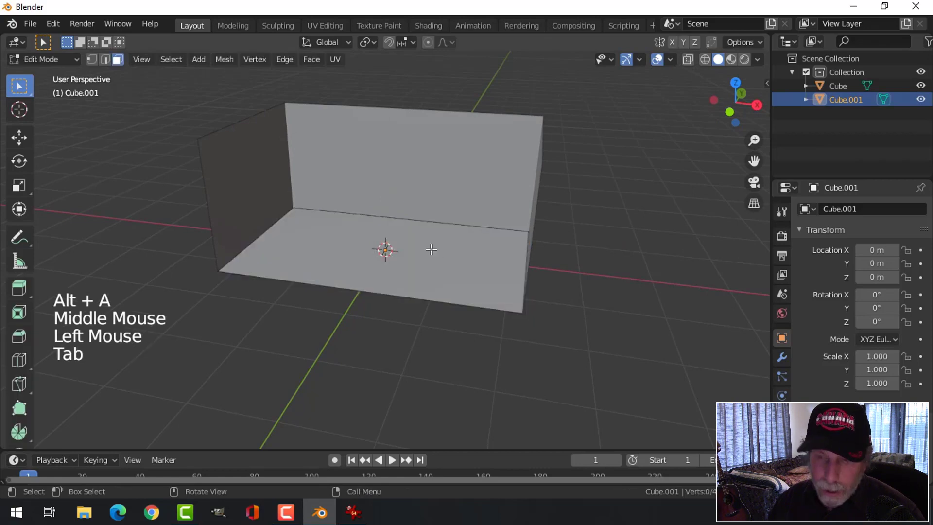
{"action": "key", "text": "2"}
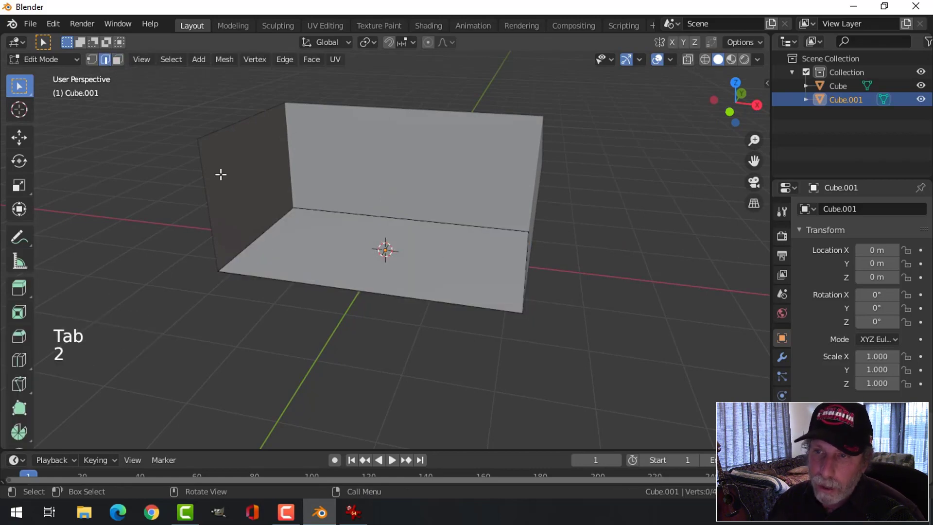
{"action": "left_click", "coordinate": [306, 282]}
{"action": "middle_click_drag", "start_coordinate": [384, 269], "coordinate": [358, 266]}
{"action": "left_click_drag", "start_coordinate": [357, 265], "coordinate": [374, 248]}
{"action": "middle_click_drag", "start_coordinate": [374, 248], "coordinate": [446, 234]}
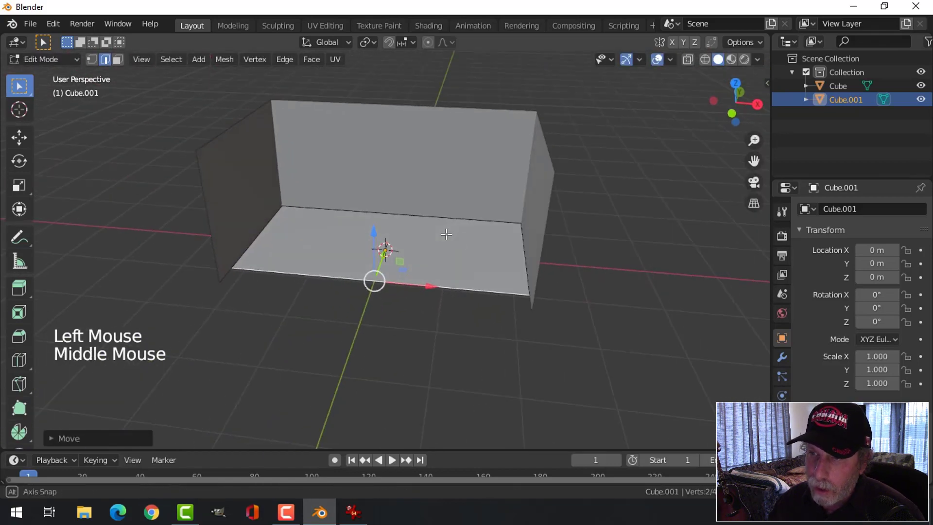
{"action": "left_click", "coordinate": [353, 511]}
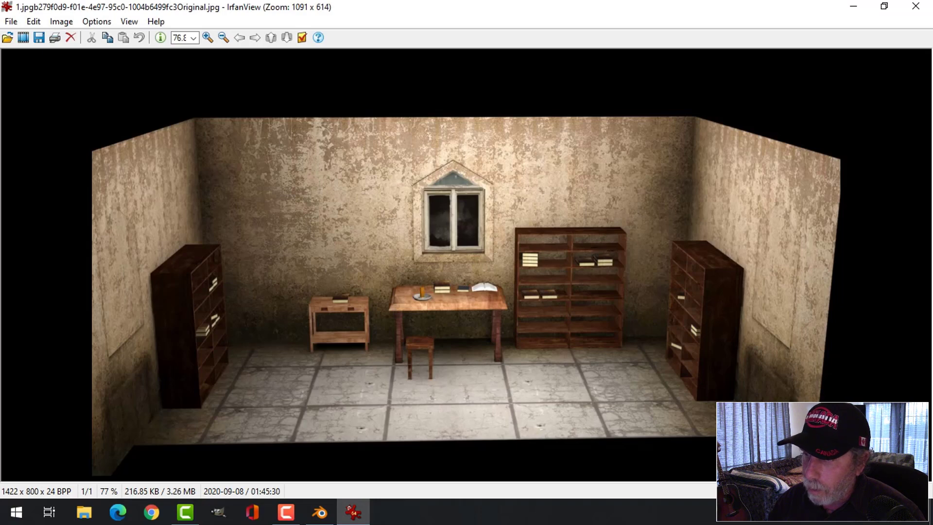
{"action": "left_click", "coordinate": [319, 503]}
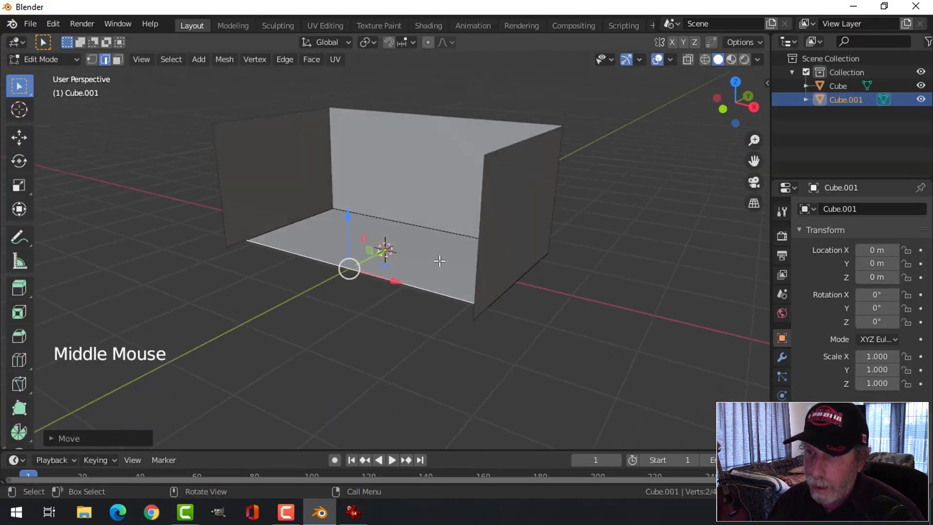
{"action": "key", "text": "alt+a"}
{"action": "middle_click_drag", "start_coordinate": [439, 264], "coordinate": [462, 236], "text": "alt"}
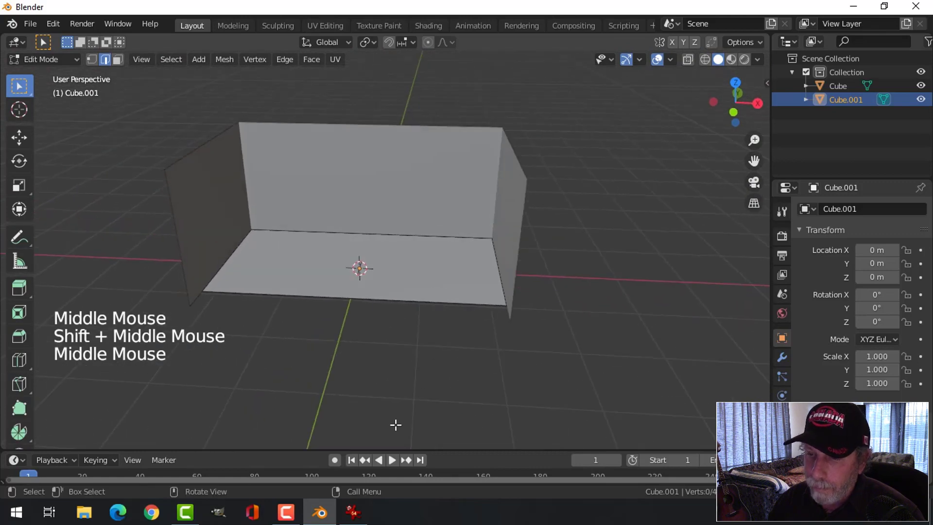
Examine the window and furniture up close in the reference room picture in IrfanView.
{"action": "left_click", "coordinate": [354, 510]}
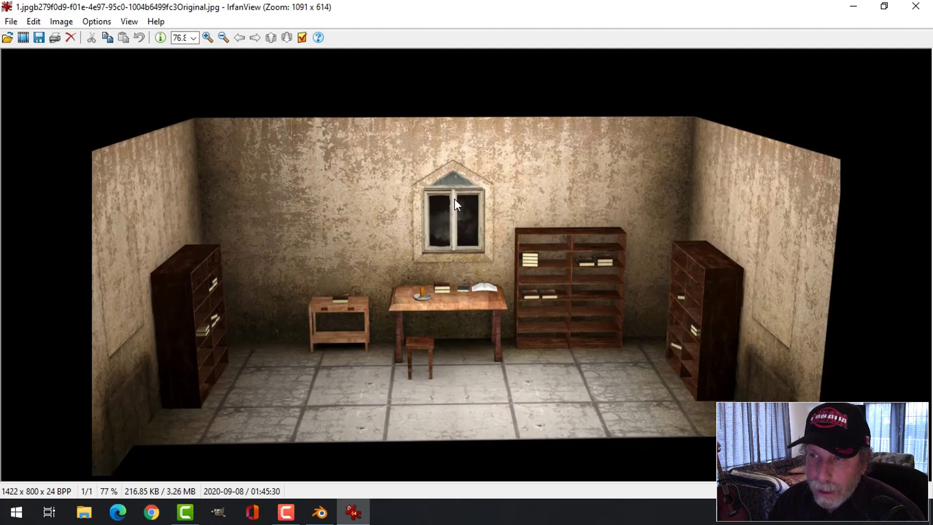
{"action": "left_click", "coordinate": [208, 37]}
{"action": "left_click", "coordinate": [208, 37]}
{"action": "left_click", "coordinate": [207, 37]}
{"action": "left_click", "coordinate": [208, 37]}
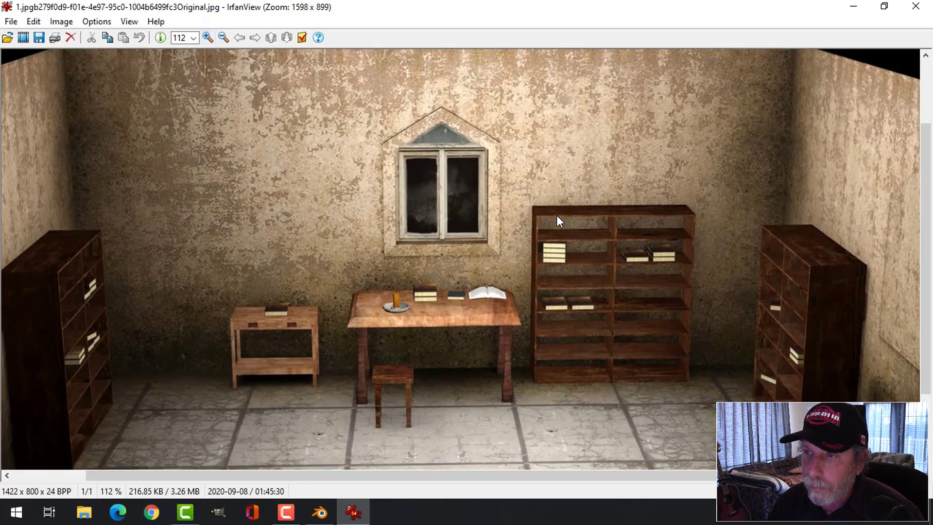
{"action": "left_click", "coordinate": [223, 38]}
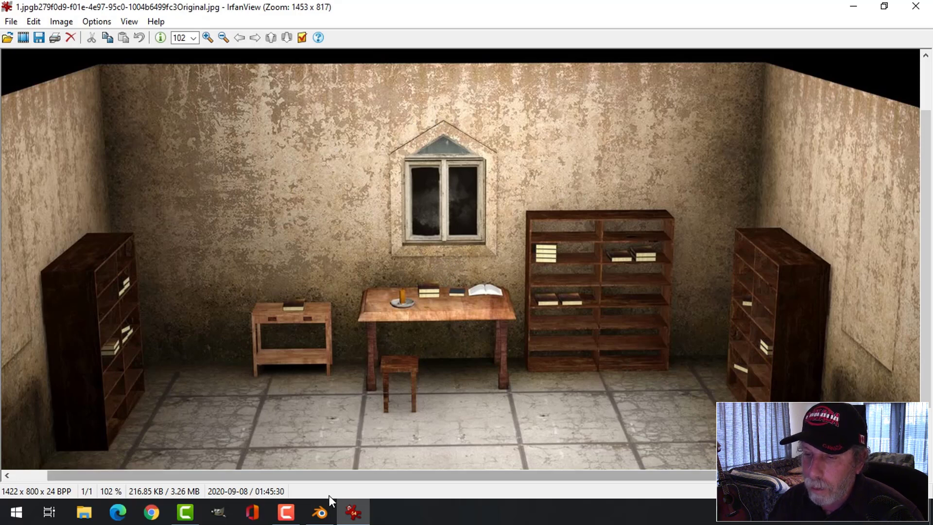
Return to Blender, stop editing the floor, and put the walls object into Edit Mode.
{"action": "left_click", "coordinate": [320, 512]}
{"action": "middle_click_drag", "start_coordinate": [440, 277], "coordinate": [492, 274]}
{"action": "middle_click_drag", "start_coordinate": [490, 274], "coordinate": [492, 285]}
{"action": "middle_click_drag", "start_coordinate": [467, 250], "coordinate": [491, 267], "text": "shift"}
{"action": "key", "text": "Tab"}
{"action": "left_click", "coordinate": [450, 193]}
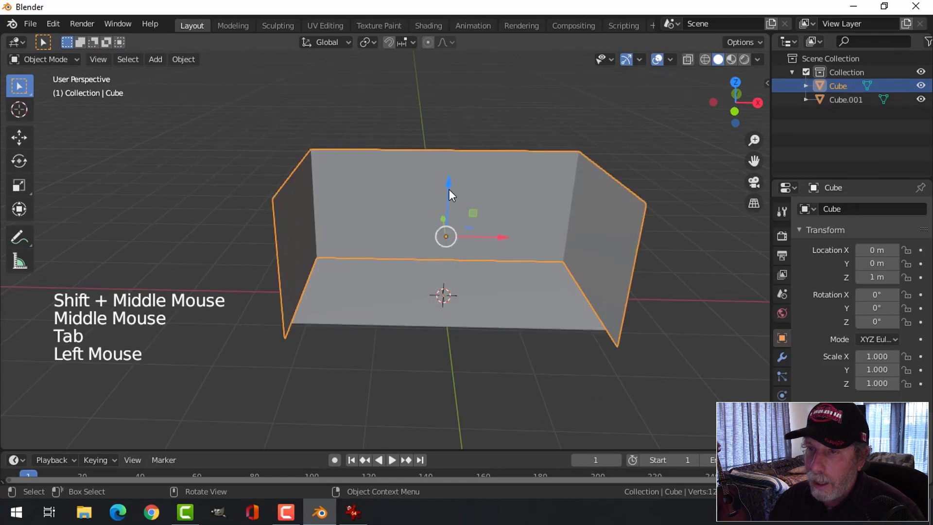
{"action": "key", "text": "Tab"}
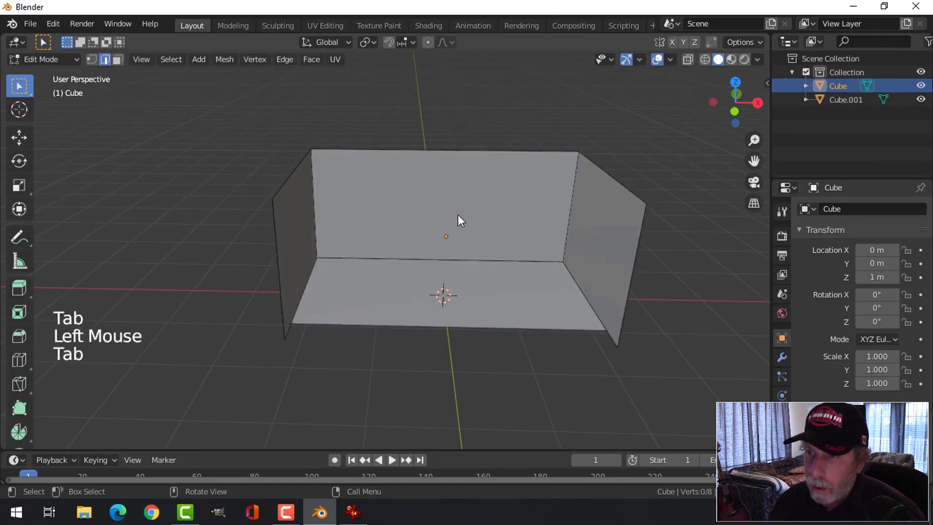
Add one vertical loop cut exactly in the middle of the back wall.
{"action": "middle_click_drag", "start_coordinate": [476, 224], "coordinate": [426, 165]}
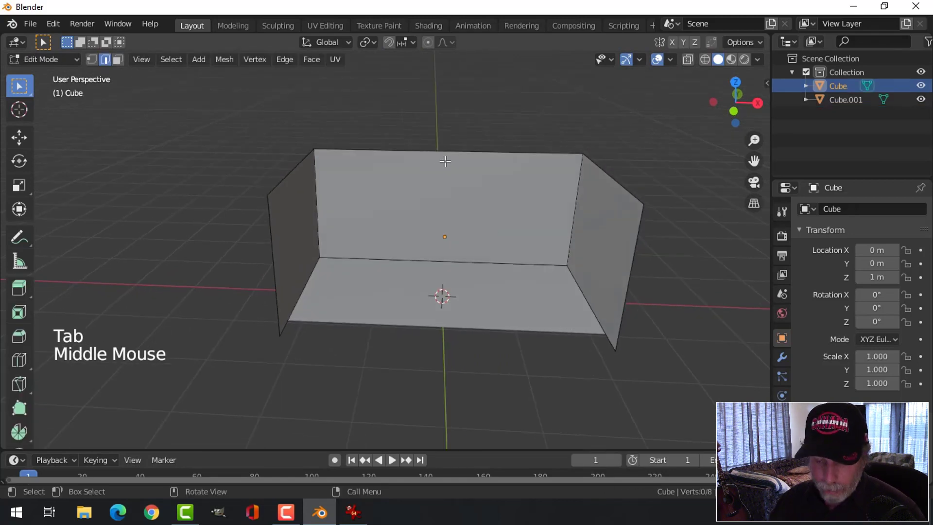
{"action": "key", "text": "ctrl+r"}
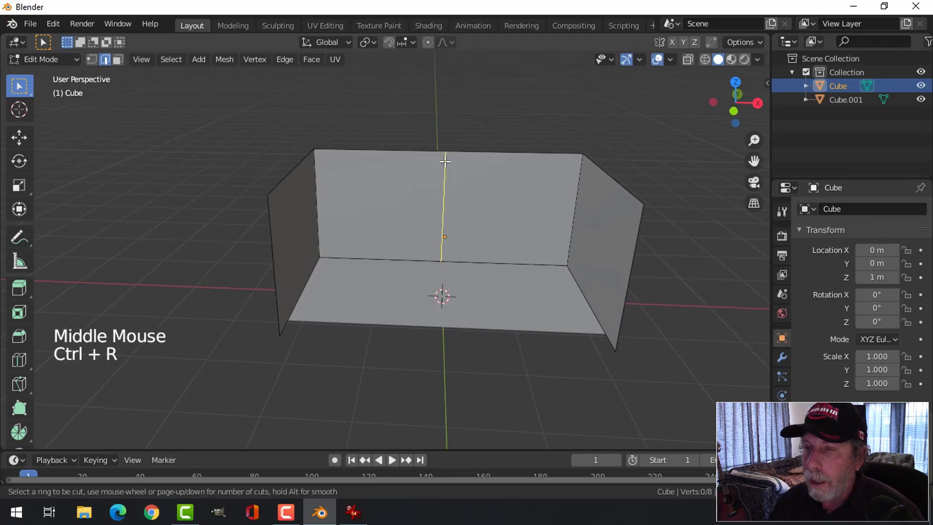
{"action": "left_click", "coordinate": [444, 161]}
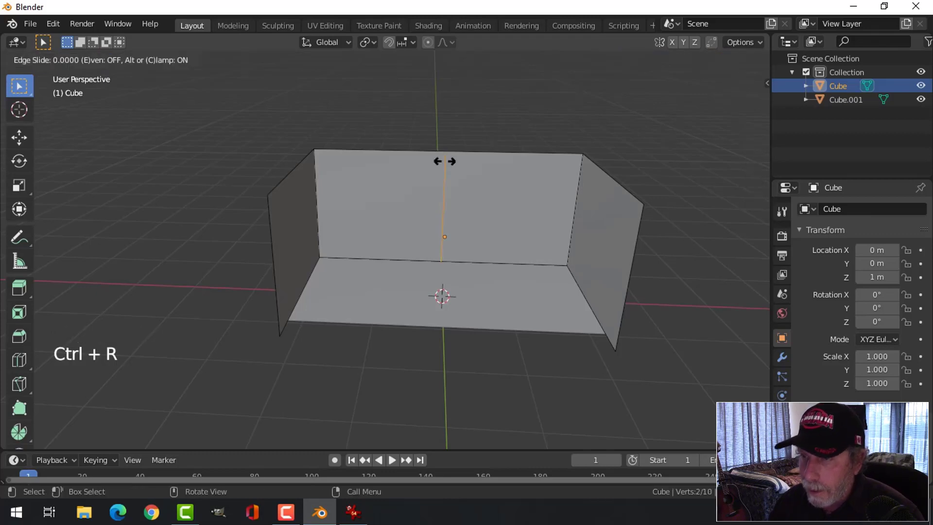
{"action": "right_click", "coordinate": [444, 160]}
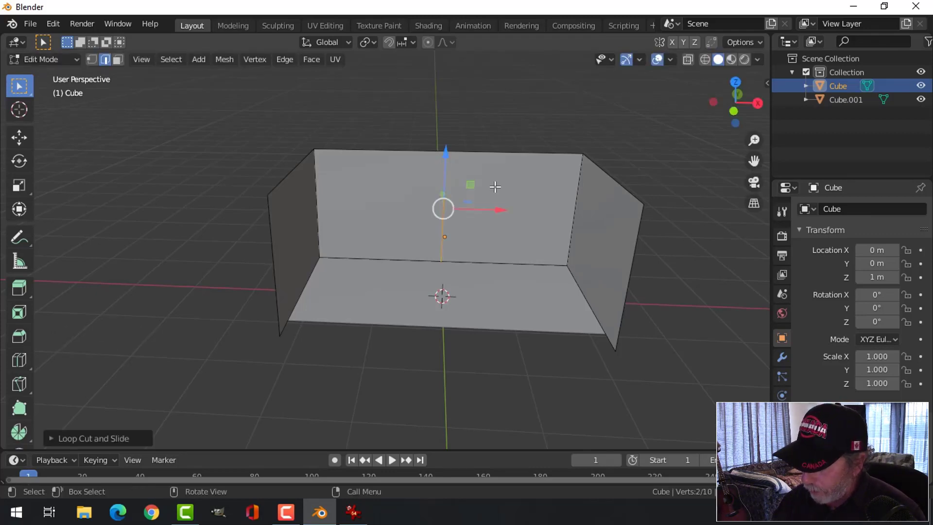
Bevel the back wall's centre edge into two vertical edges marking the window's width, and clear the selection.
{"action": "key", "text": "KP_1"}
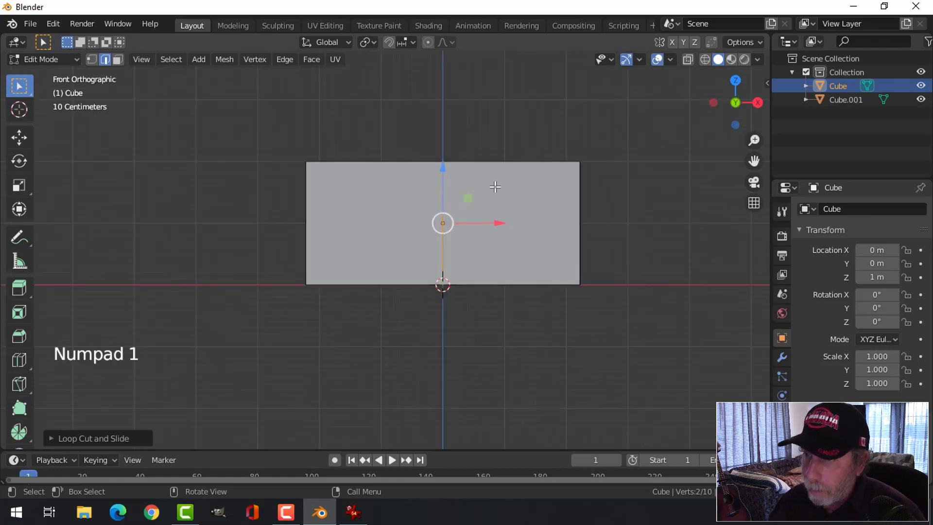
{"action": "scroll", "coordinate": [526, 202], "scroll_direction": "up", "scroll_amount": 2}
{"action": "middle_click_drag", "start_coordinate": [526, 202], "coordinate": [531, 265], "text": "shift"}
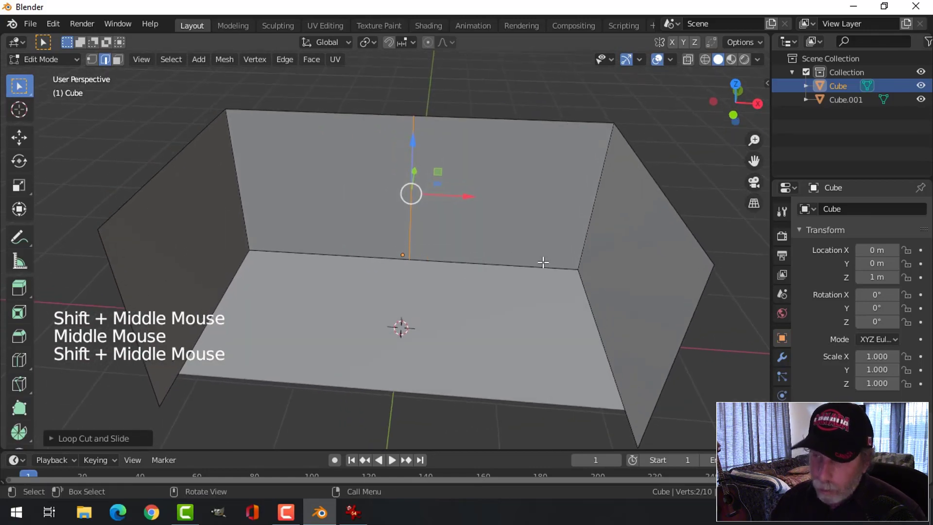
{"action": "key", "text": "ctrl+b"}
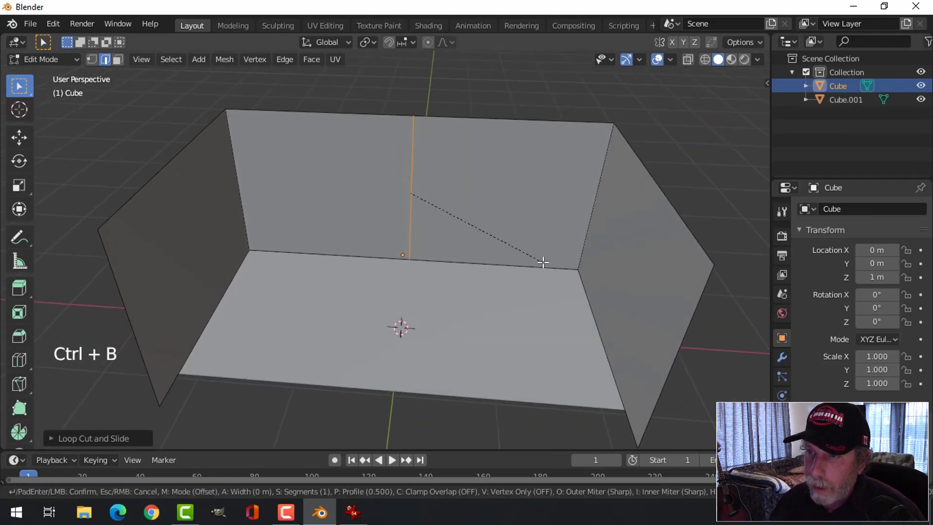
{"action": "left_click", "coordinate": [576, 277]}
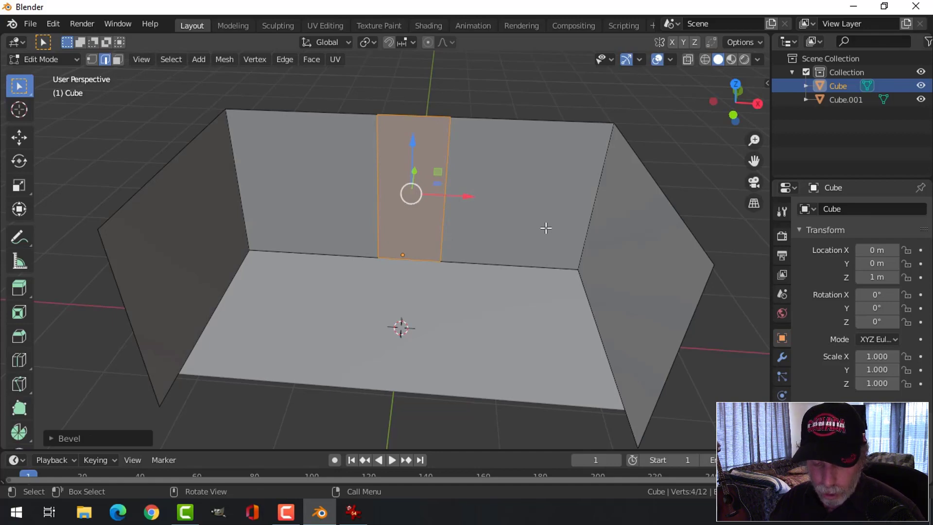
{"action": "key", "text": "alt+a"}
{"action": "middle_click_drag", "start_coordinate": [520, 235], "coordinate": [525, 206]}
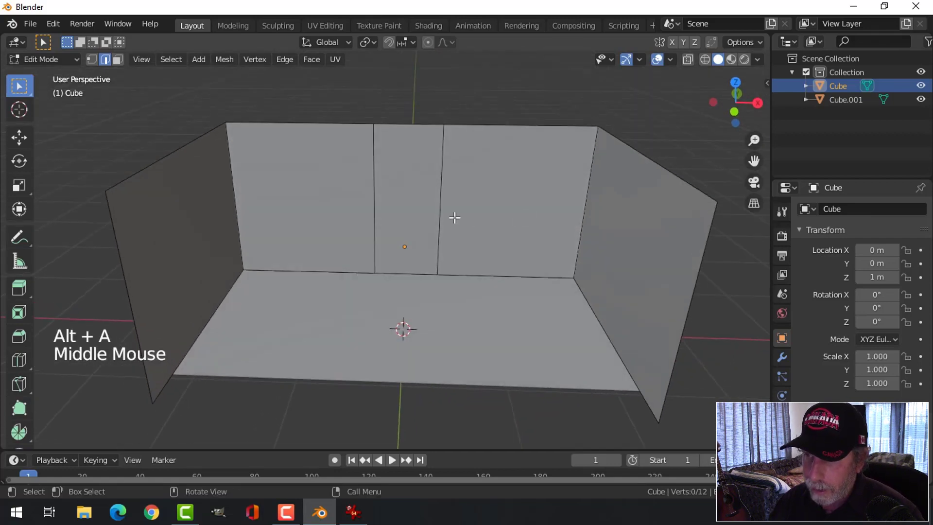
{"action": "scroll", "coordinate": [447, 150], "scroll_direction": "up", "scroll_amount": 2}
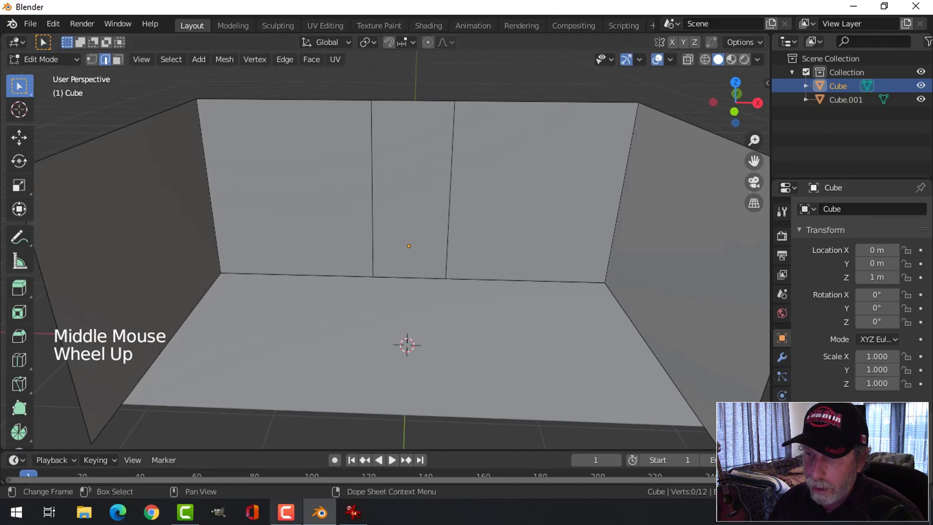
Compare the window's width with the reference picture in IrfanView, then return to Blender with nothing selected.
{"action": "left_click", "coordinate": [353, 511]}
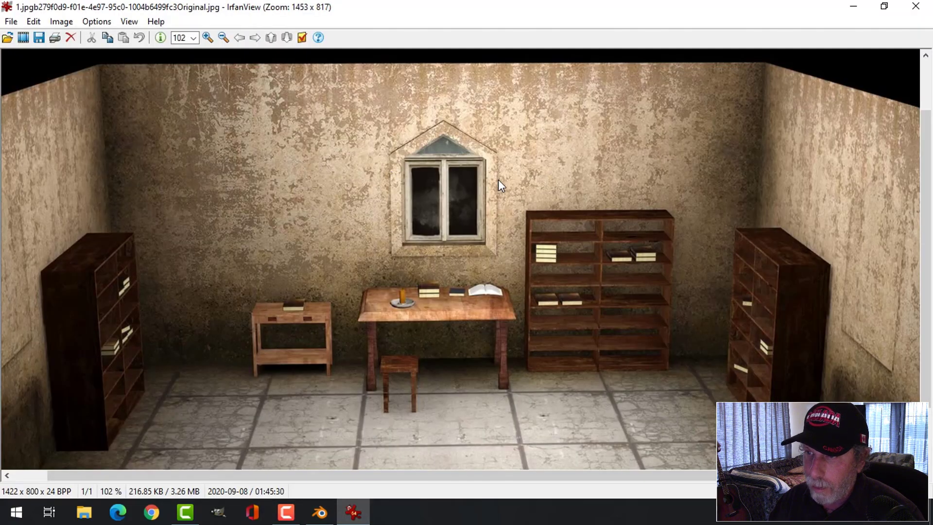
{"action": "left_click", "coordinate": [322, 516]}
{"action": "right_click", "coordinate": [321, 516]}
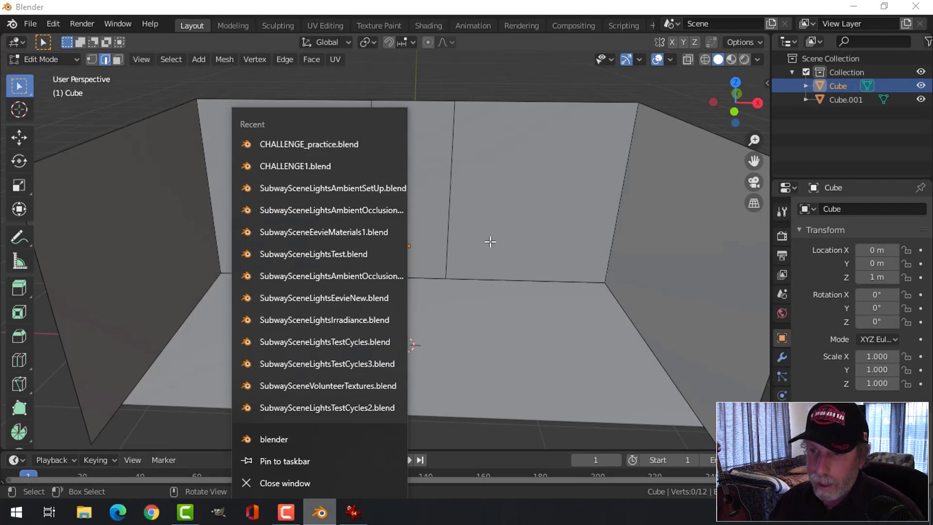
{"action": "left_click", "coordinate": [472, 94]}
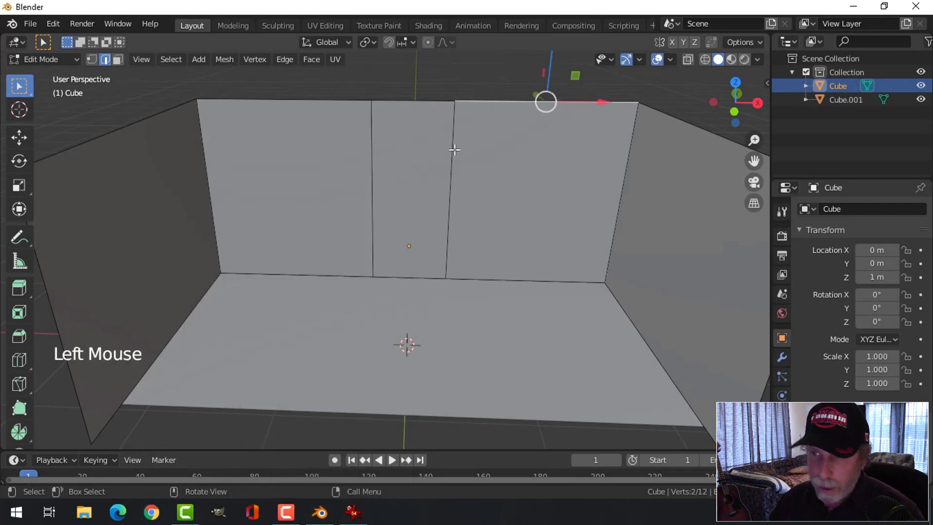
{"action": "key", "text": "alt+a"}
Scale the back wall's two vertical window edges apart along X by about 1.24, and clear the selection.
{"action": "left_click", "coordinate": [455, 150]}
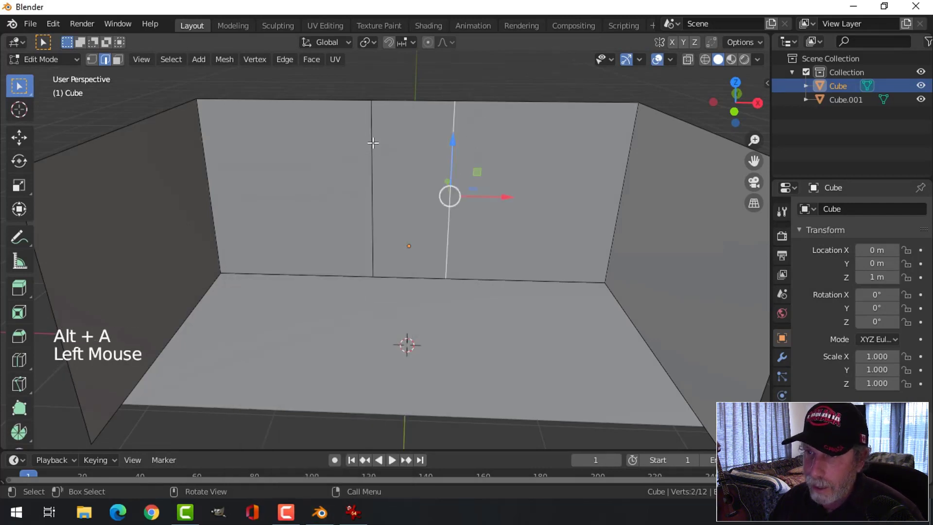
{"action": "left_click", "coordinate": [372, 141], "text": "shift"}
{"action": "key", "text": "s"}
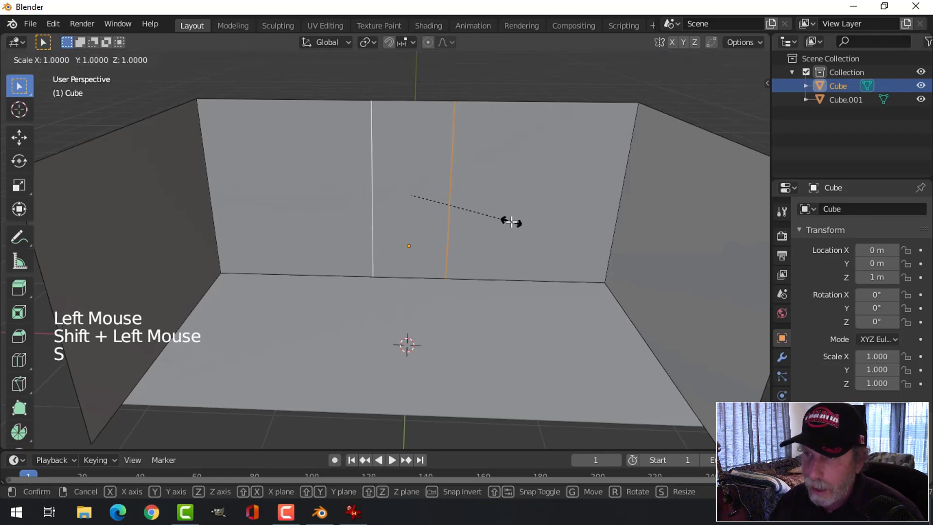
{"action": "key", "text": "x"}
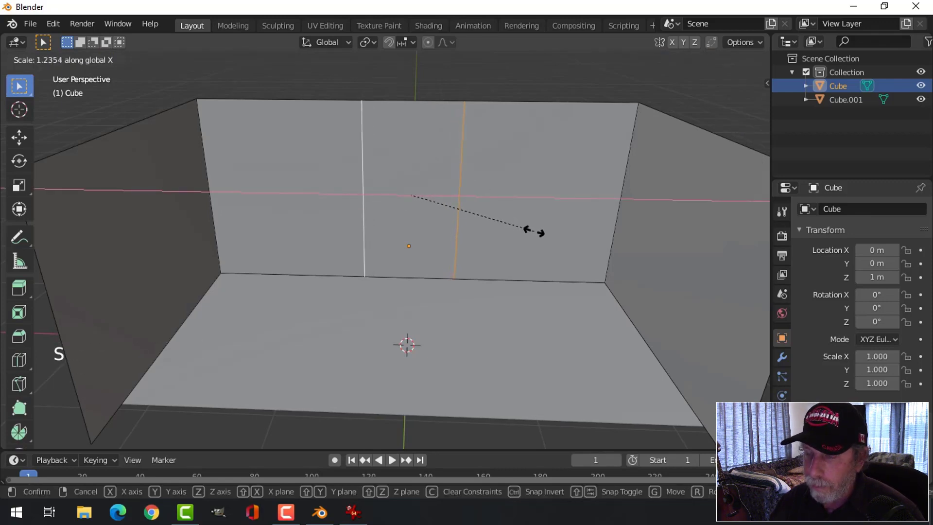
{"action": "left_click", "coordinate": [512, 212]}
{"action": "key", "text": "alt+a"}
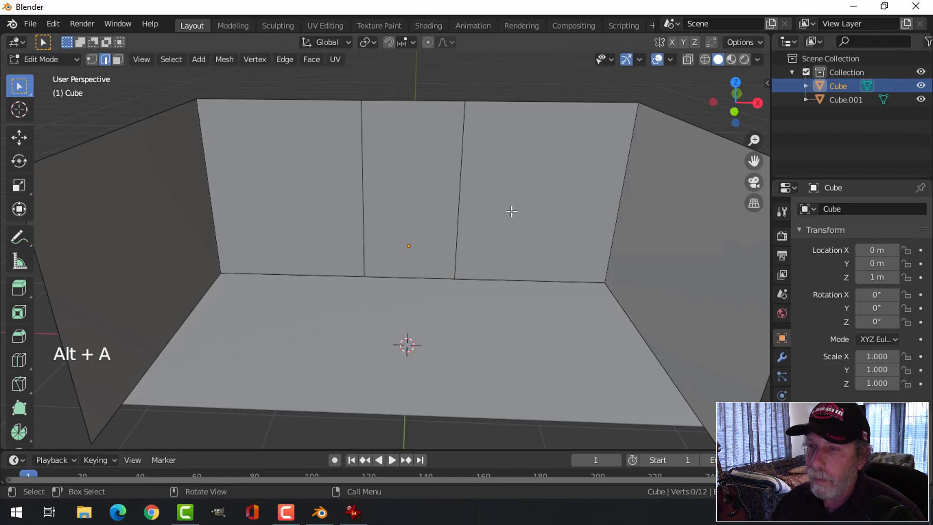
{"action": "middle_click_drag", "start_coordinate": [492, 208], "coordinate": [495, 202]}
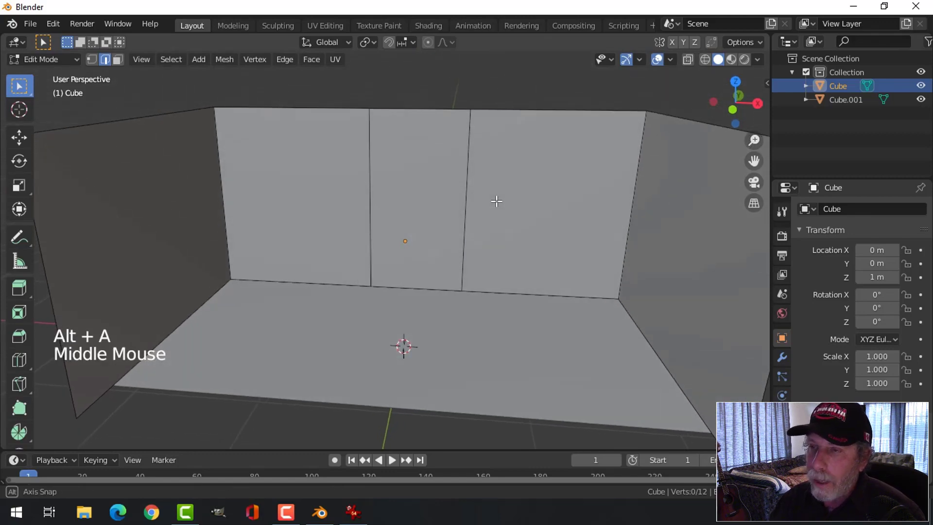
Check the window in the IrfanView reference picture, and add a horizontal loop cut around Blender's walls at the window's lower edge, slid about 0.27.
{"action": "left_click", "coordinate": [353, 512]}
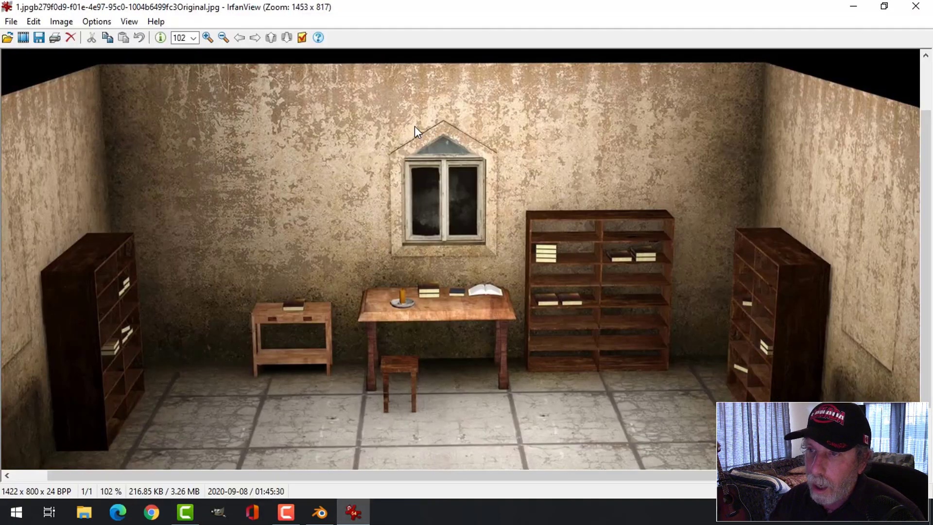
{"action": "left_click", "coordinate": [320, 512]}
{"action": "scroll", "coordinate": [527, 166], "scroll_direction": "down", "scroll_amount": 2}
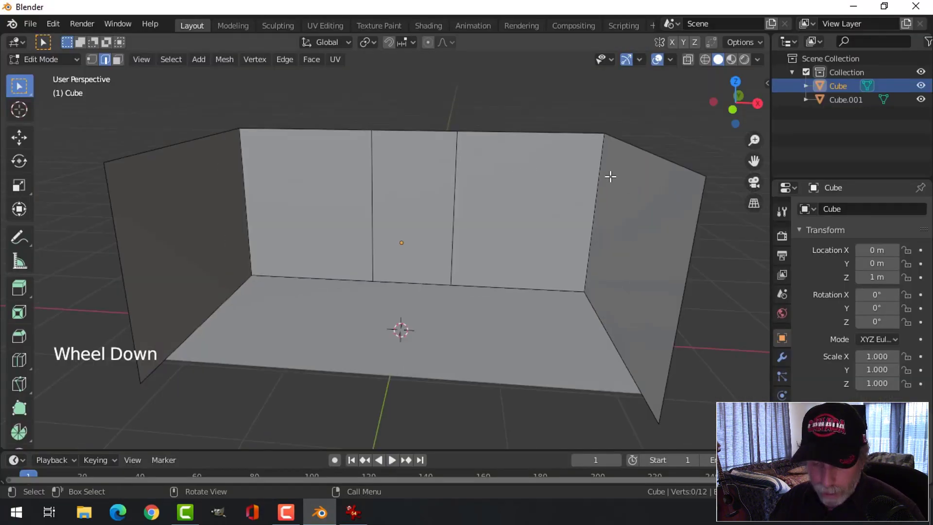
{"action": "key", "text": "ctrl+r"}
{"action": "left_click", "coordinate": [610, 176]}
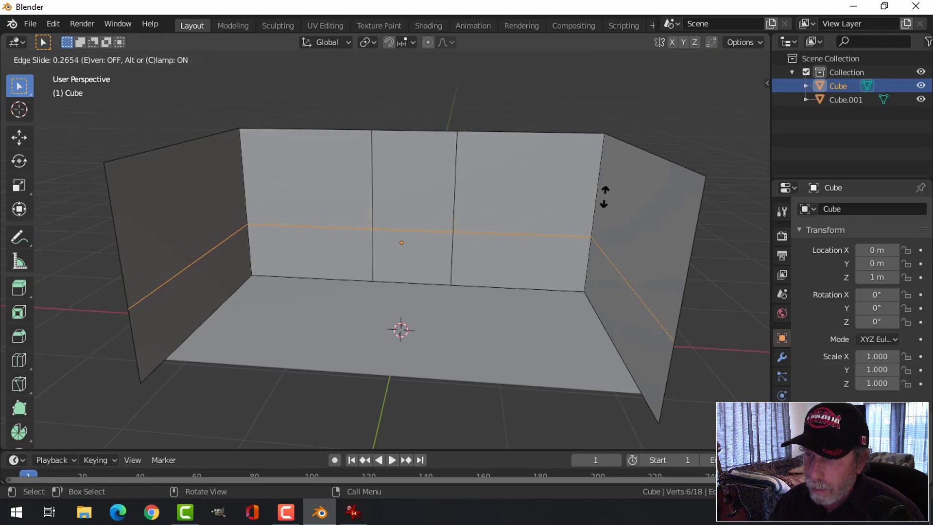
{"action": "left_click", "coordinate": [604, 197]}
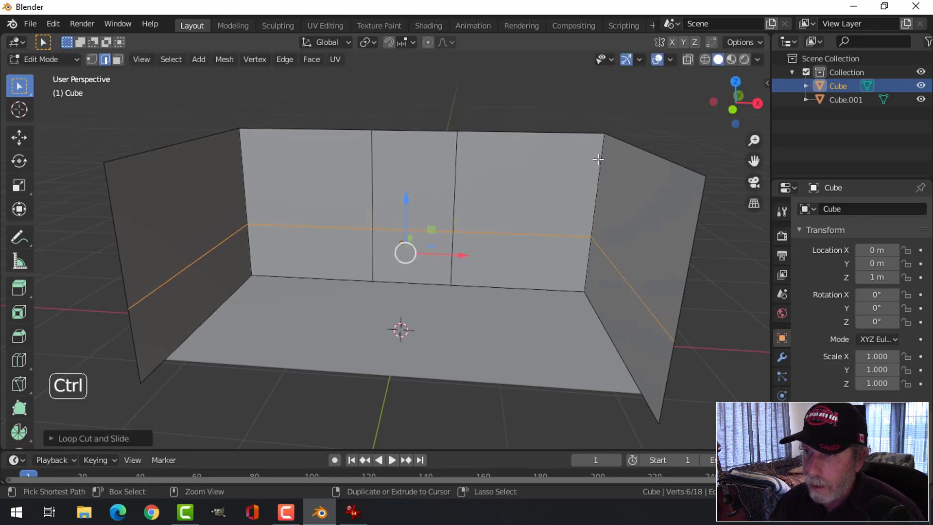
Add a second horizontal loop cut around the walls near their upper edge for the window's peak height, and clear the selection.
{"action": "key", "text": "ctrl+r"}
{"action": "left_click", "coordinate": [598, 156]}
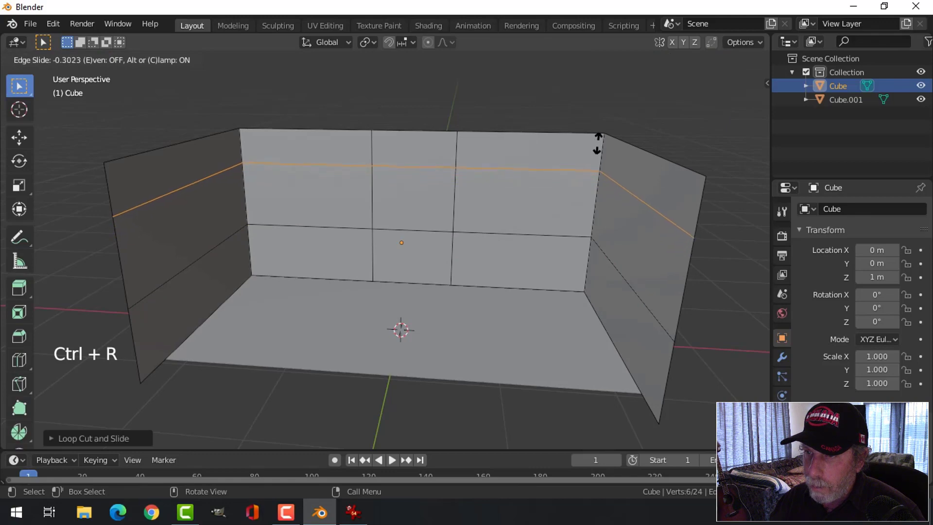
{"action": "left_click", "coordinate": [598, 134]}
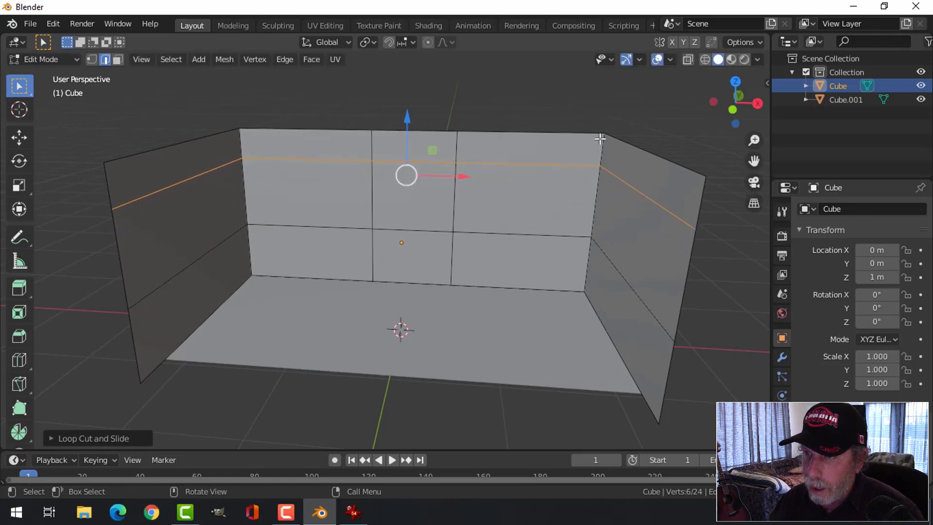
{"action": "middle_click_drag", "start_coordinate": [418, 184], "coordinate": [439, 186]}
{"action": "scroll", "coordinate": [423, 170], "scroll_direction": "up", "scroll_amount": 3}
{"action": "key", "text": "alt+a"}
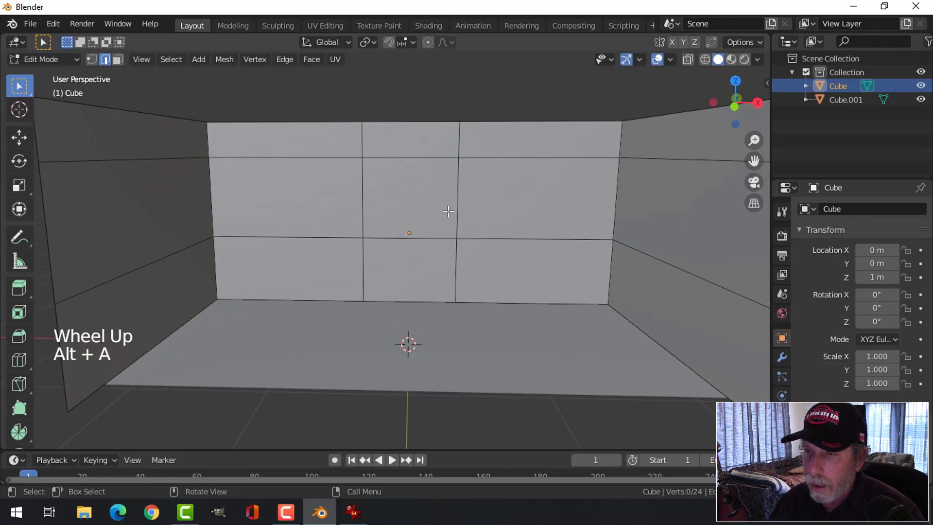
Add a vertical loop cut exactly midway between the window's side edges, clear the selection and switch to vertex selection.
{"action": "middle_click_drag", "start_coordinate": [448, 211], "coordinate": [442, 232], "text": "shift"}
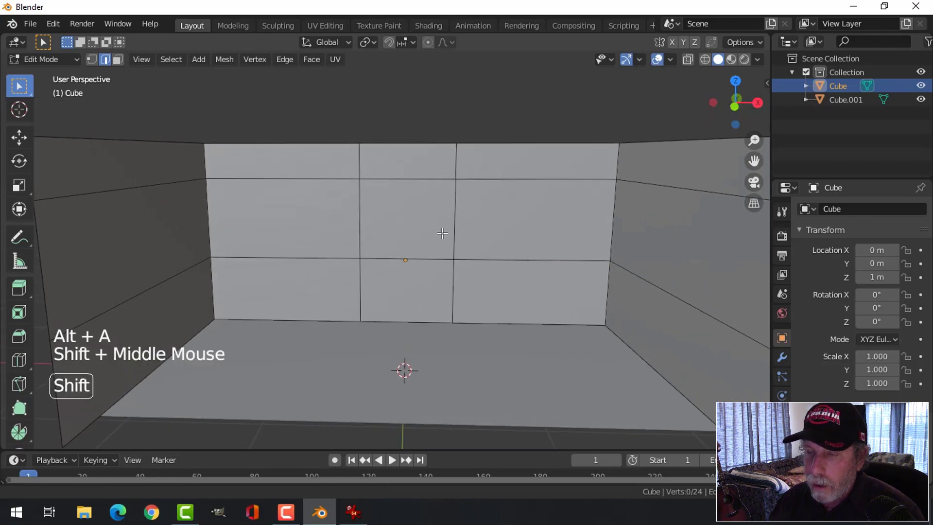
{"action": "key", "text": "ctrl"}
{"action": "key", "text": "ctrl+r"}
{"action": "left_click", "coordinate": [409, 184]}
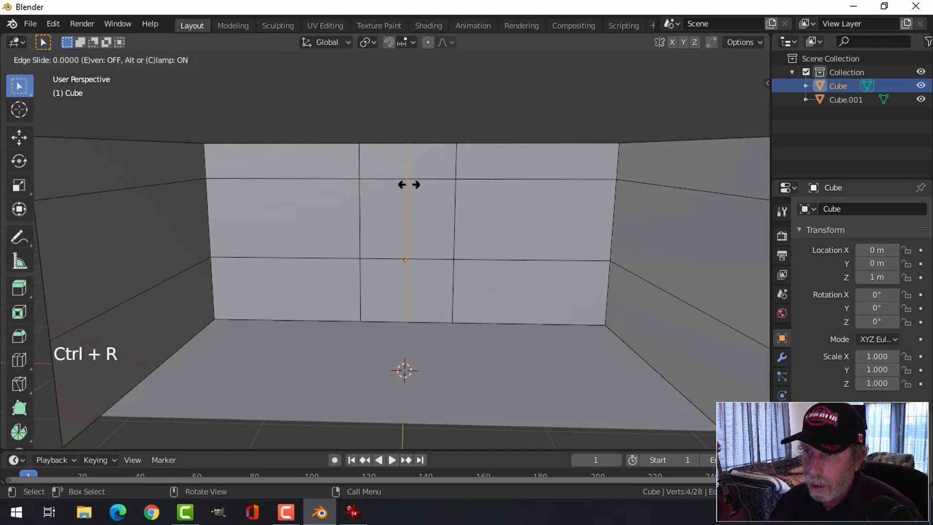
{"action": "right_click", "coordinate": [408, 183]}
{"action": "key", "text": "alt+a"}
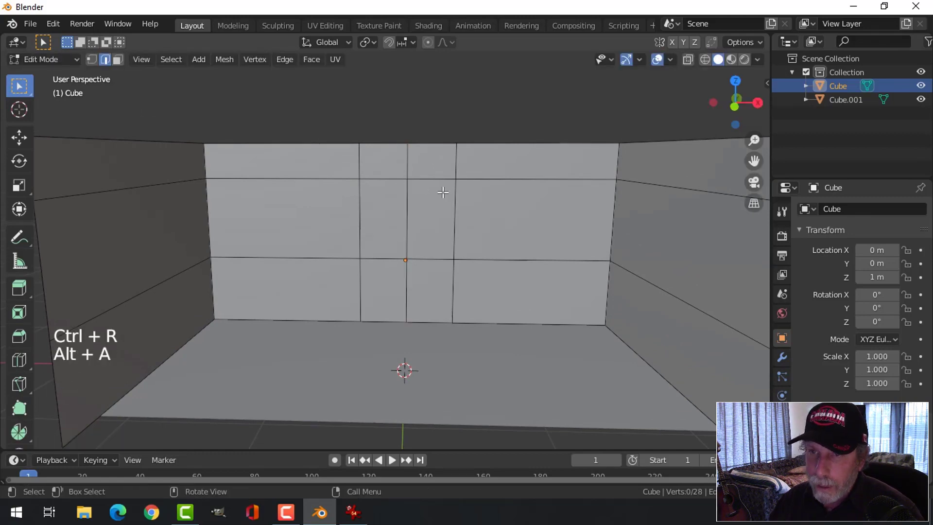
{"action": "key", "text": "1"}
{"action": "scroll", "coordinate": [443, 192], "scroll_direction": "up", "scroll_amount": 3}
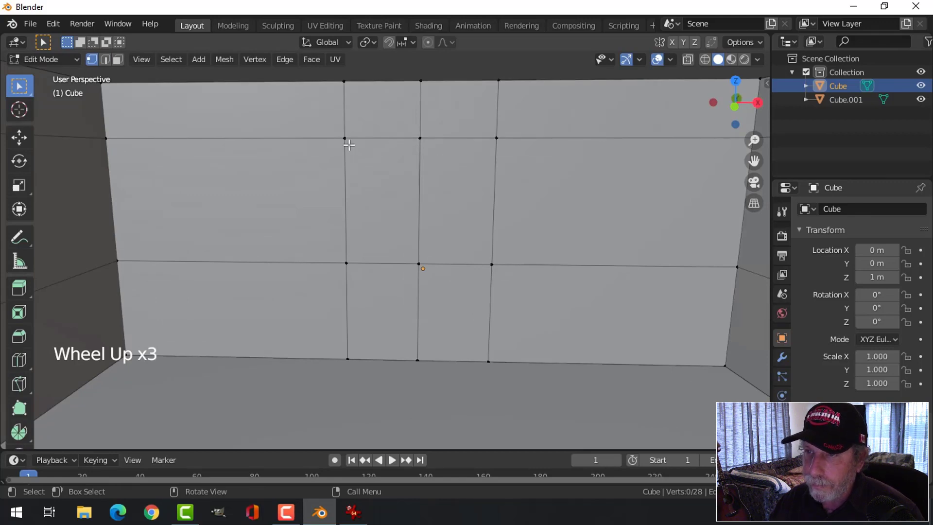
{"action": "scroll", "coordinate": [477, 202], "scroll_direction": "down", "scroll_amount": 2}
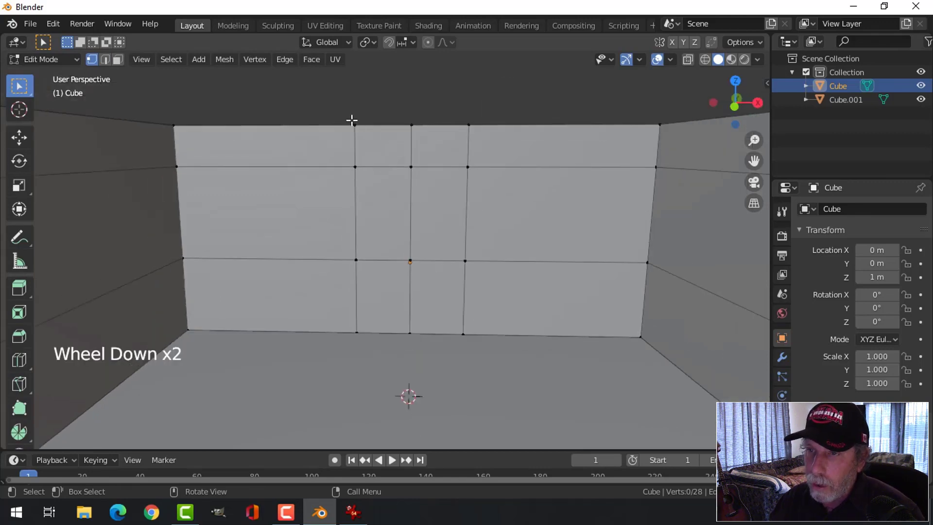
Try lowering only the window's two upper corner vertices along Z, and undo that move.
{"action": "left_click", "coordinate": [355, 167]}
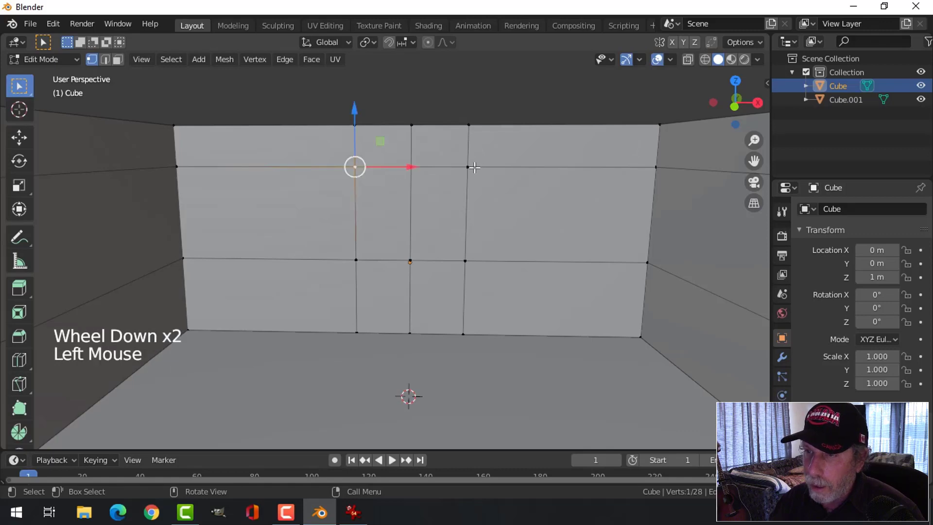
{"action": "left_click", "coordinate": [411, 166], "text": "shift"}
{"action": "left_click_drag", "start_coordinate": [411, 119], "coordinate": [412, 155]}
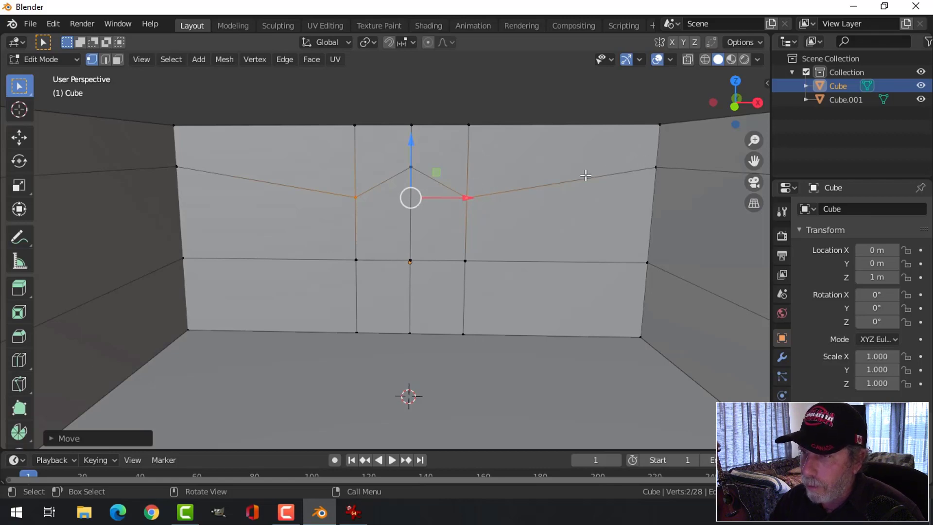
{"action": "key", "text": "alt+a"}
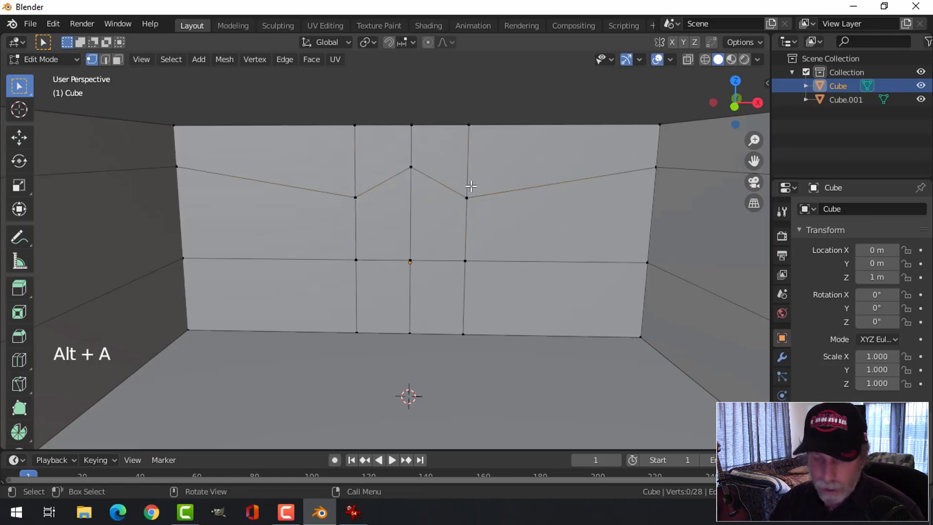
{"action": "key", "text": "ctrl+z"}
{"action": "key", "text": "ctrl+z"}
{"action": "key", "text": "alt+a"}
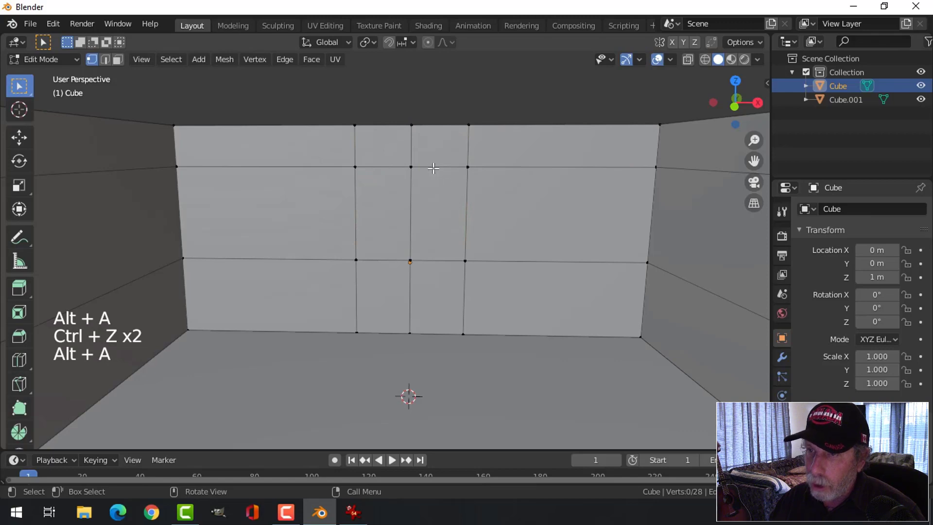
Lower the whole upper horizontal loop along Z except its centre vertex to give the window a pointed top, and clear the selection.
{"action": "left_click", "coordinate": [434, 167], "text": "alt+shift"}
{"action": "scroll", "coordinate": [174, 220], "scroll_direction": "down", "scroll_amount": 1}
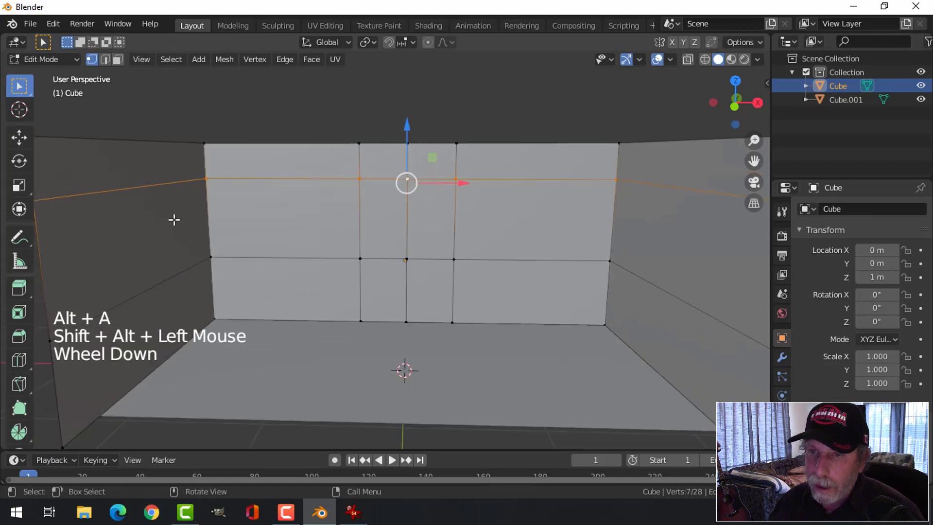
{"action": "scroll", "coordinate": [174, 220], "scroll_direction": "down", "scroll_amount": 2}
{"action": "scroll", "coordinate": [494, 226], "scroll_direction": "up", "scroll_amount": 6}
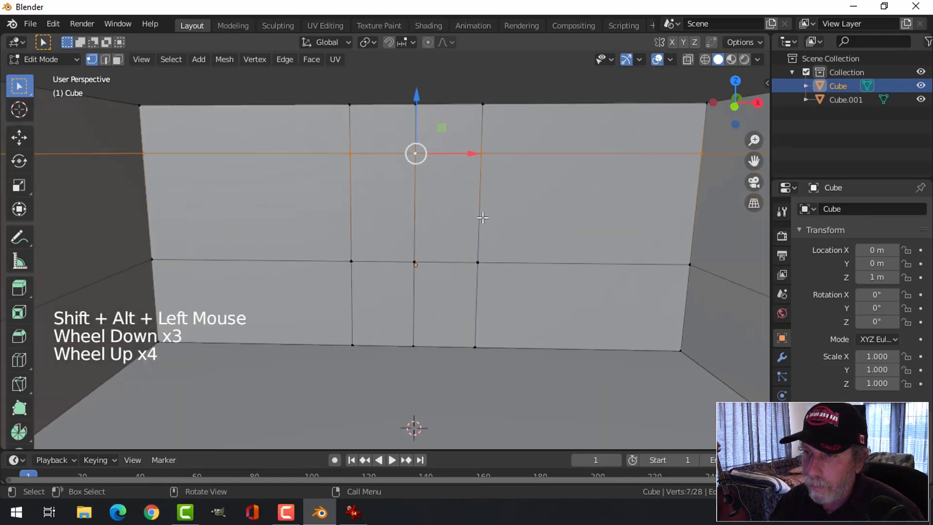
{"action": "left_click", "coordinate": [427, 129], "text": "shift"}
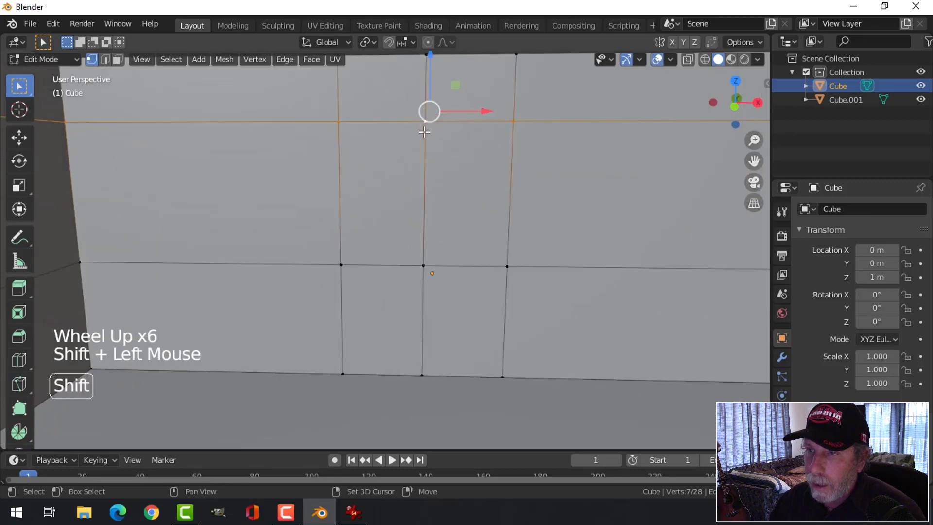
{"action": "scroll", "coordinate": [474, 187], "scroll_direction": "down", "scroll_amount": 2}
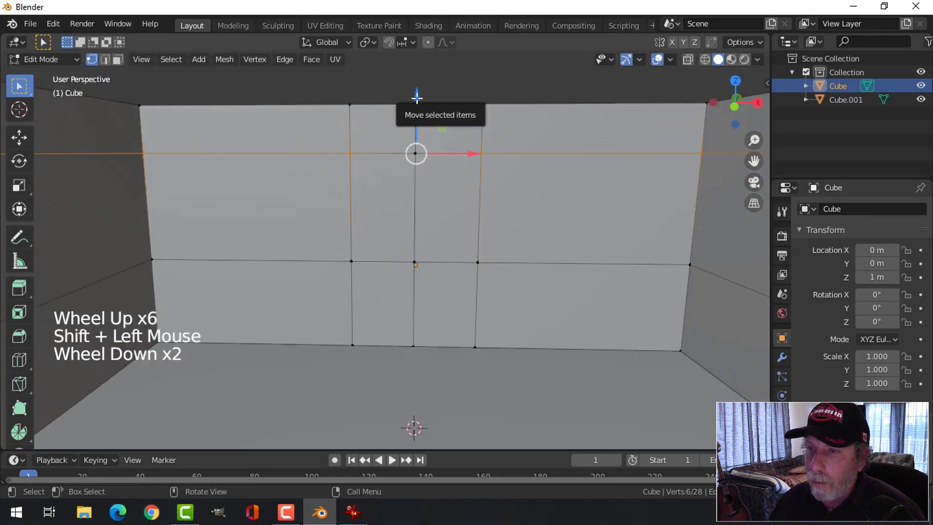
{"action": "left_click_drag", "start_coordinate": [416, 100], "coordinate": [423, 157]}
{"action": "key", "text": "alt+a"}
{"action": "scroll", "coordinate": [485, 252], "scroll_direction": "down", "scroll_amount": 1}
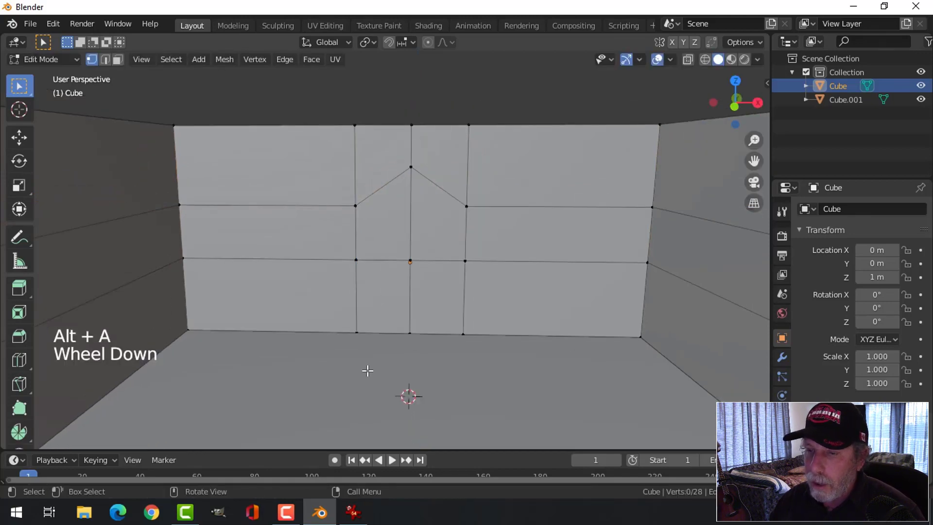
Compare the window with the IrfanView reference, and lower the lower horizontal loop in Blender slightly along Z, leaving nothing selected.
{"action": "left_click", "coordinate": [354, 513]}
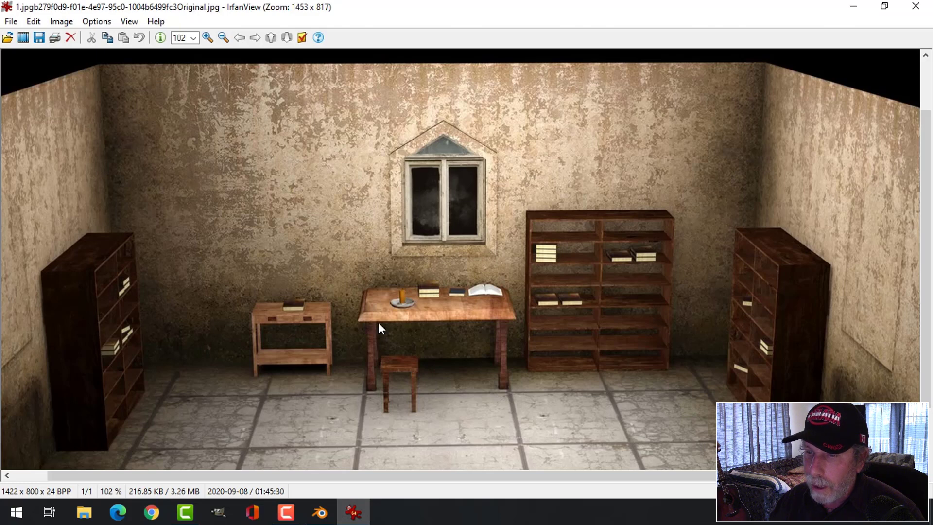
{"action": "left_click", "coordinate": [320, 512]}
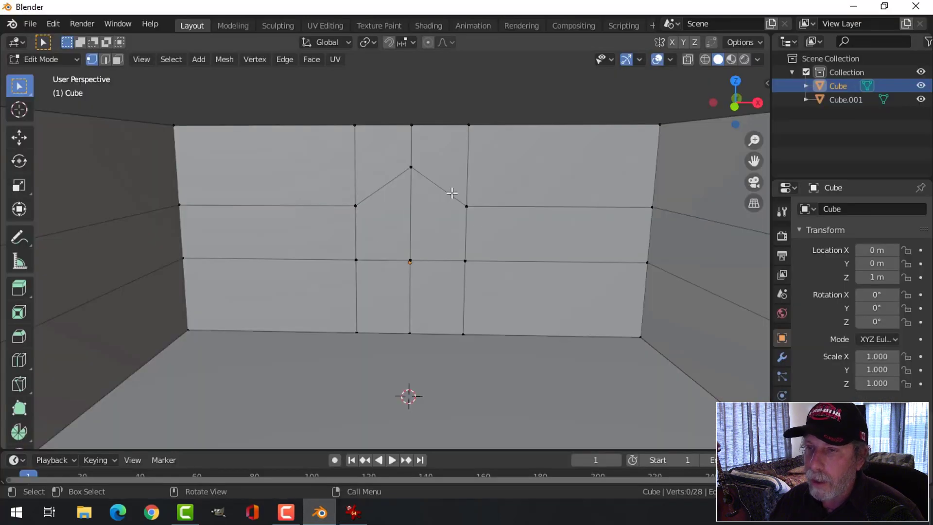
{"action": "scroll", "coordinate": [488, 233], "scroll_direction": "down", "scroll_amount": 2}
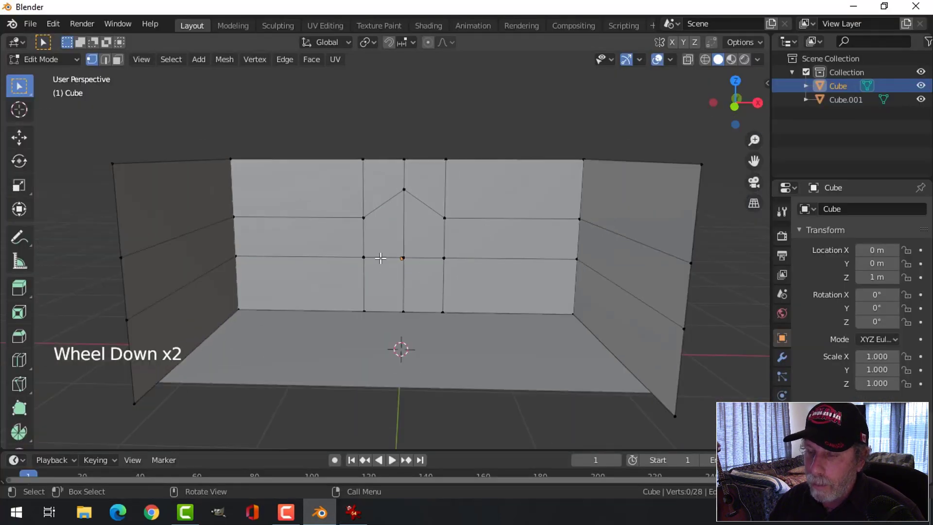
{"action": "left_click", "coordinate": [381, 257], "text": "alt+shift"}
{"action": "left_click_drag", "start_coordinate": [403, 217], "coordinate": [406, 229]}
{"action": "scroll", "coordinate": [503, 236], "scroll_direction": "up", "scroll_amount": 2}
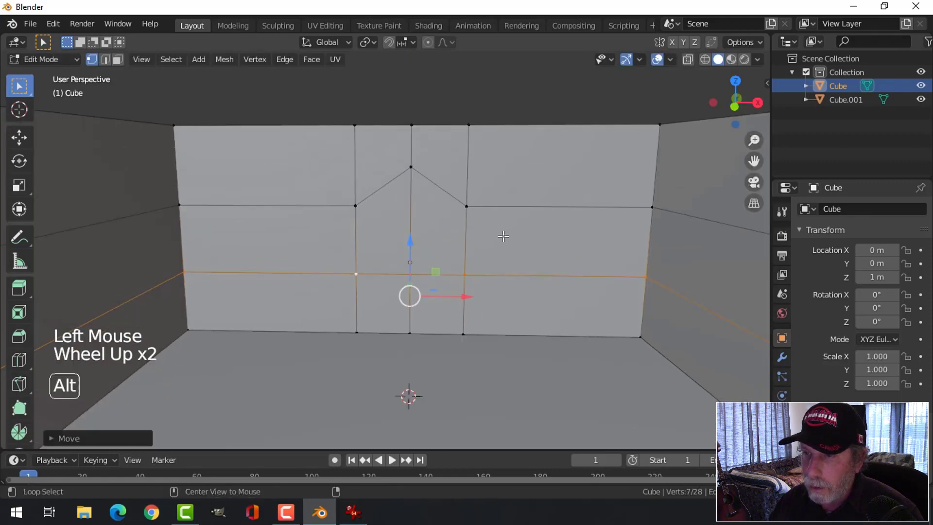
{"action": "key", "text": "alt+a"}
Scale the window's two vertical side loops closer together along X by about 0.8, and clear the selection.
{"action": "mouse_move", "coordinate": [498, 238]}
{"action": "middle_mouse_down"}
{"action": "mouse_move", "coordinate": [489, 216]}
{"action": "mouse_move", "coordinate": [475, 241]}
{"action": "mouse_move", "coordinate": [494, 238]}
{"action": "middle_mouse_up"}
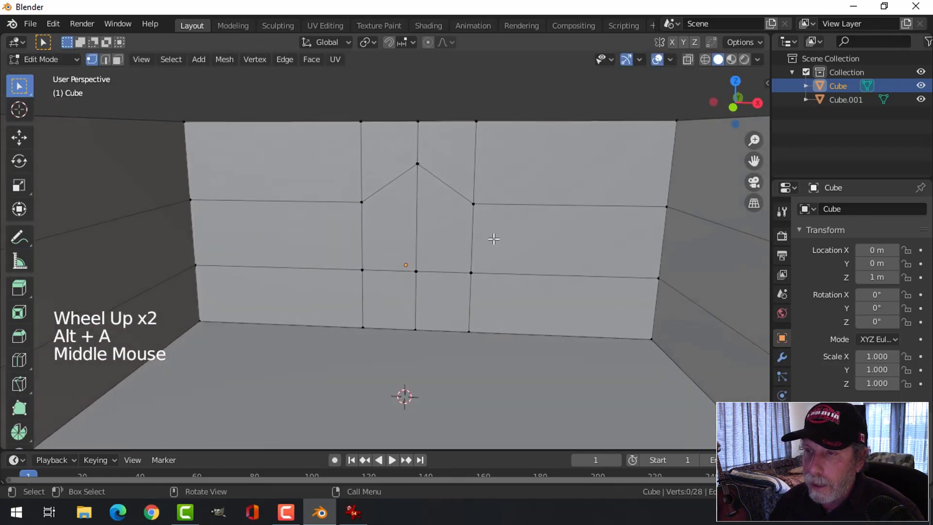
{"action": "left_click", "coordinate": [476, 181], "text": "alt+shift"}
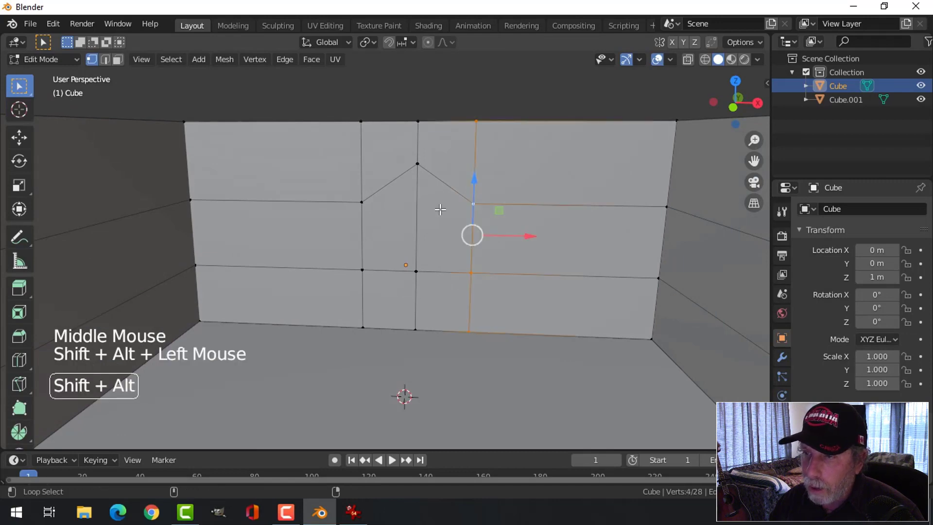
{"action": "left_click", "coordinate": [362, 169], "text": "alt+shift"}
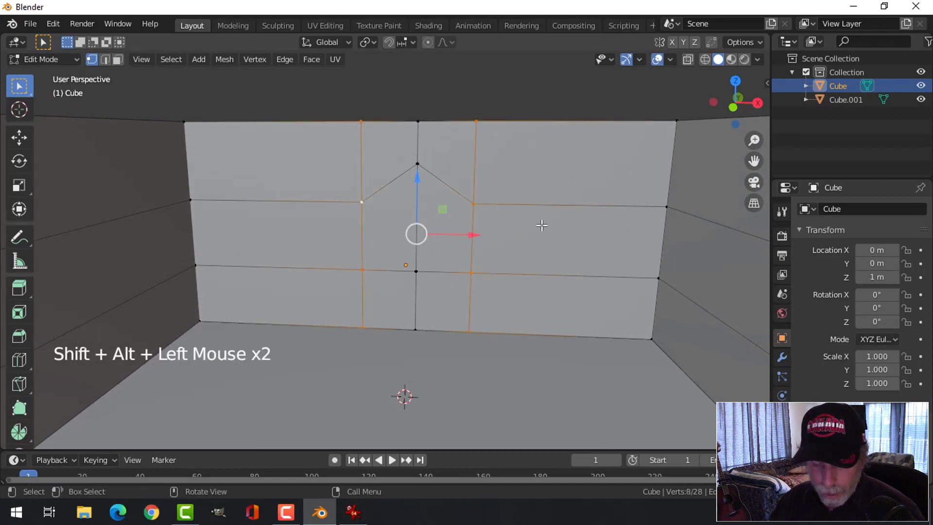
{"action": "key", "text": "s"}
{"action": "key", "text": "x"}
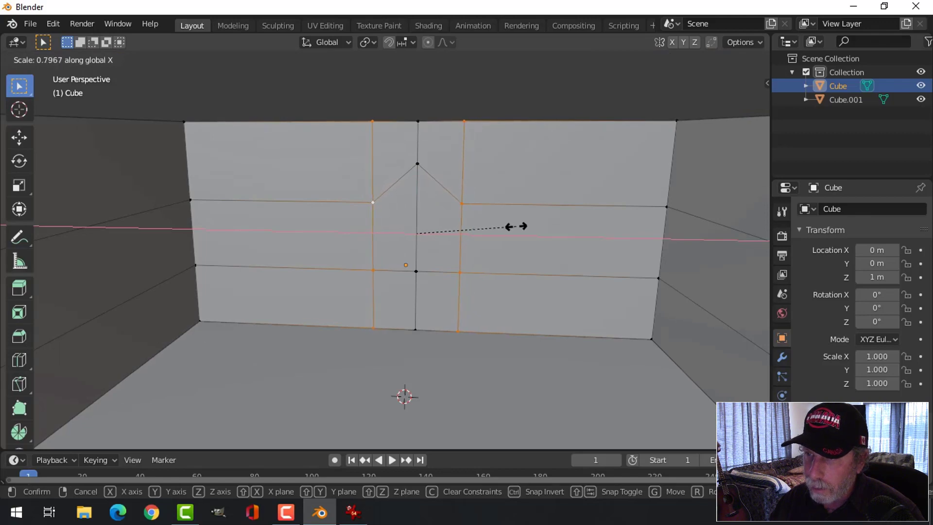
{"action": "left_click", "coordinate": [519, 221]}
{"action": "key", "text": "alt+a"}
Delete the two faces inside the pointed window outline on the back wall, and switch to the reference picture in IrfanView.
{"action": "middle_click_drag", "start_coordinate": [530, 216], "coordinate": [512, 226]}
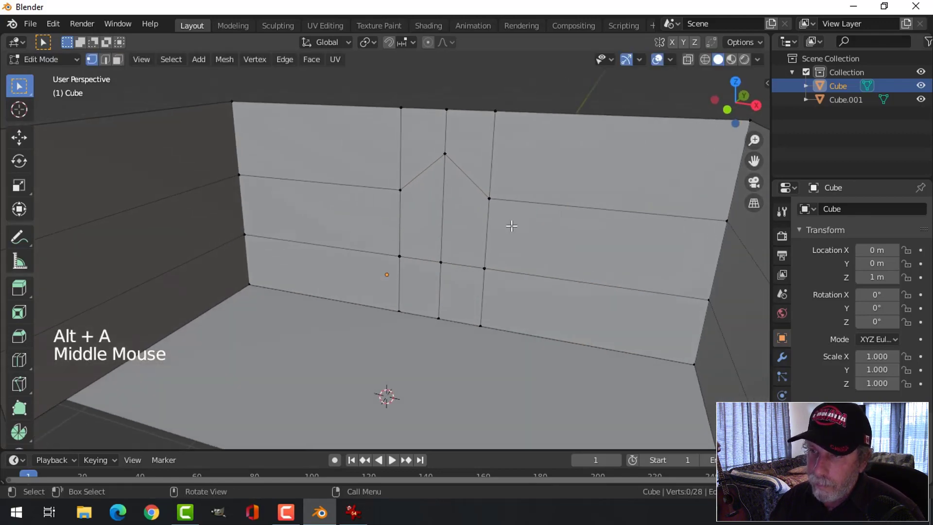
{"action": "key", "text": "3"}
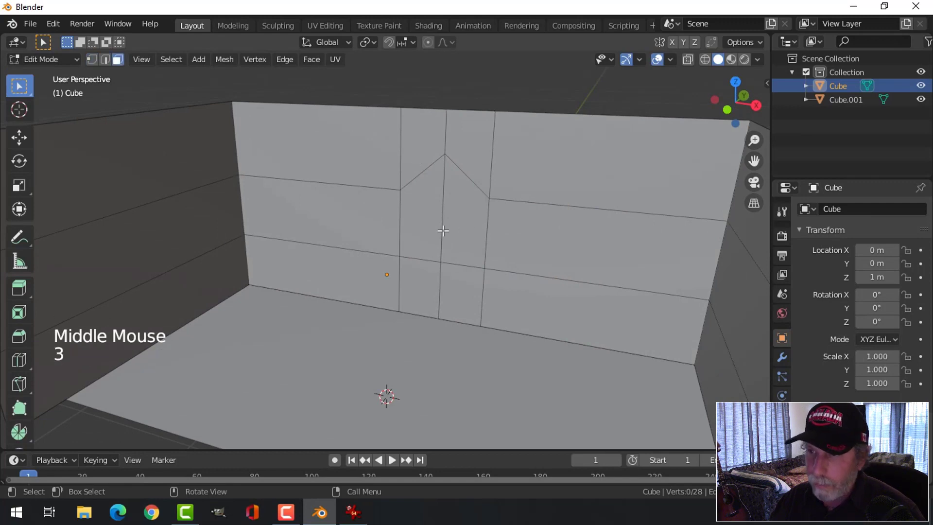
{"action": "left_click", "coordinate": [418, 202]}
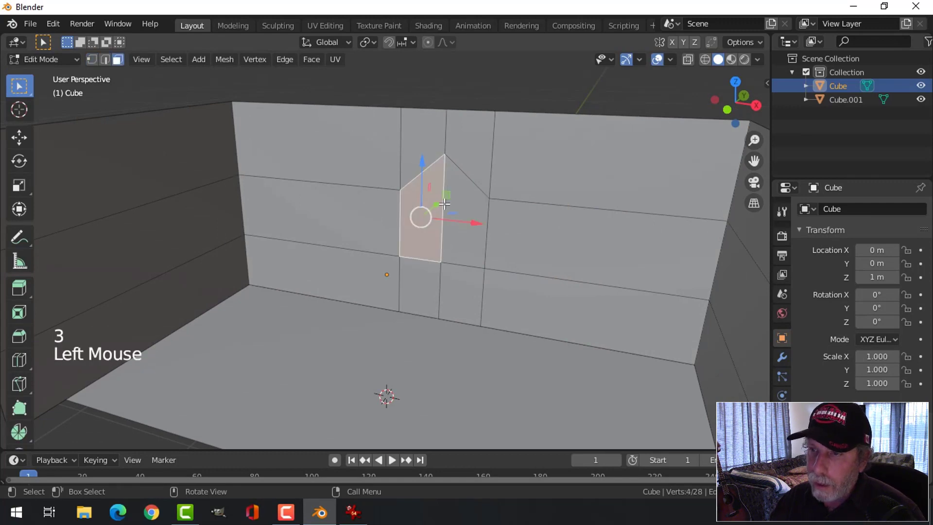
{"action": "left_click", "coordinate": [470, 206], "text": "shift"}
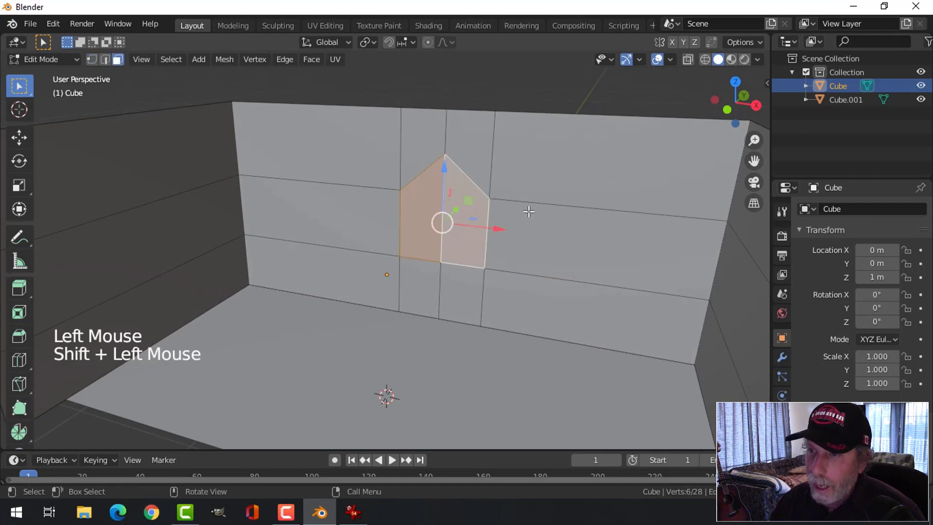
{"action": "key", "text": "x"}
{"action": "left_click", "coordinate": [526, 215]}
{"action": "middle_click_drag", "start_coordinate": [548, 214], "coordinate": [489, 223]}
{"action": "scroll", "coordinate": [551, 226], "scroll_direction": "down", "scroll_amount": 2}
{"action": "scroll", "coordinate": [520, 237], "scroll_direction": "up", "scroll_amount": 2}
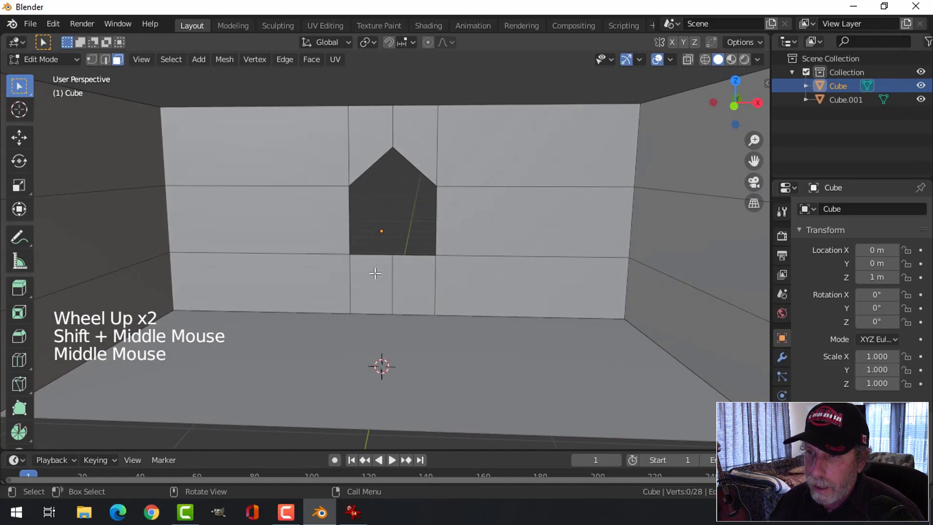
{"action": "left_click", "coordinate": [353, 512]}
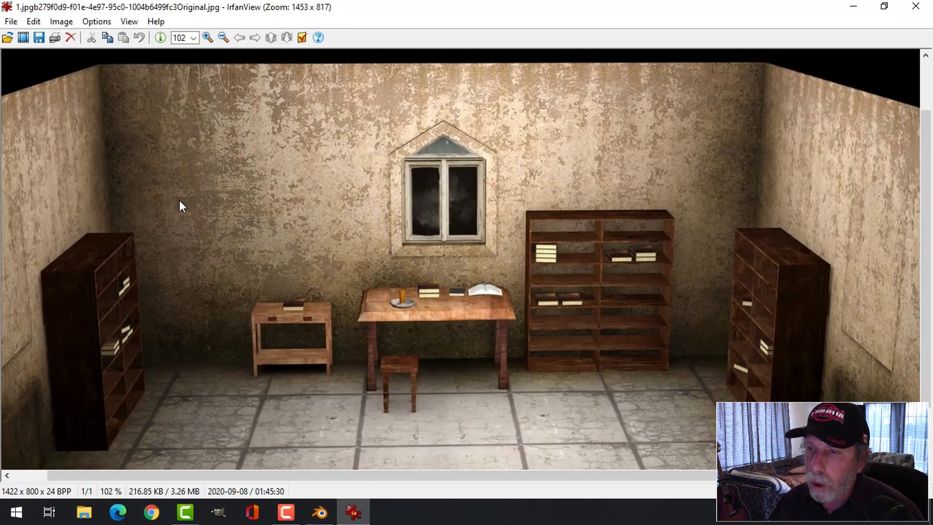
In Blender, scale the window's three vertical loops along X by about 0.82 in front wireframe view to narrow the opening, and clear the selection.
{"action": "left_click", "coordinate": [319, 513]}
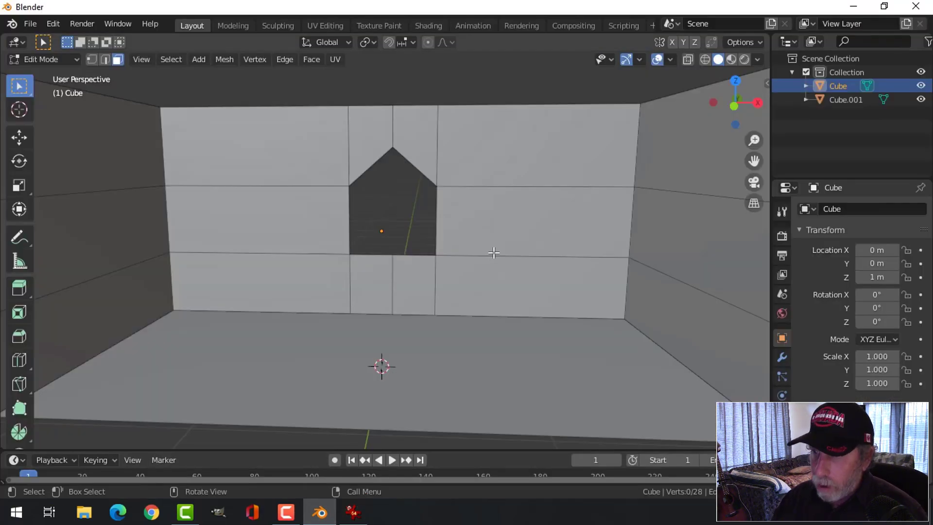
{"action": "key", "text": "KP_1"}
{"action": "scroll", "coordinate": [494, 252], "scroll_direction": "down", "scroll_amount": 1}
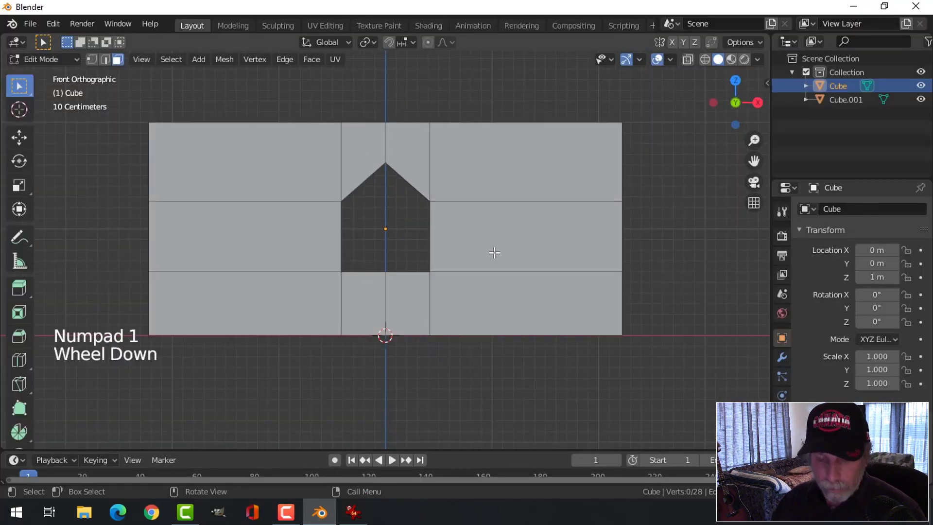
{"action": "key", "text": "z"}
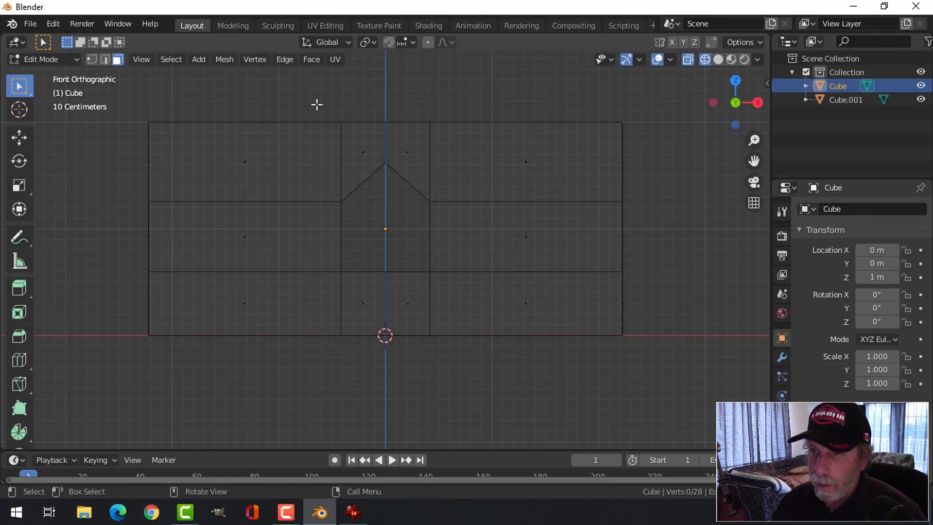
{"action": "key", "text": "1"}
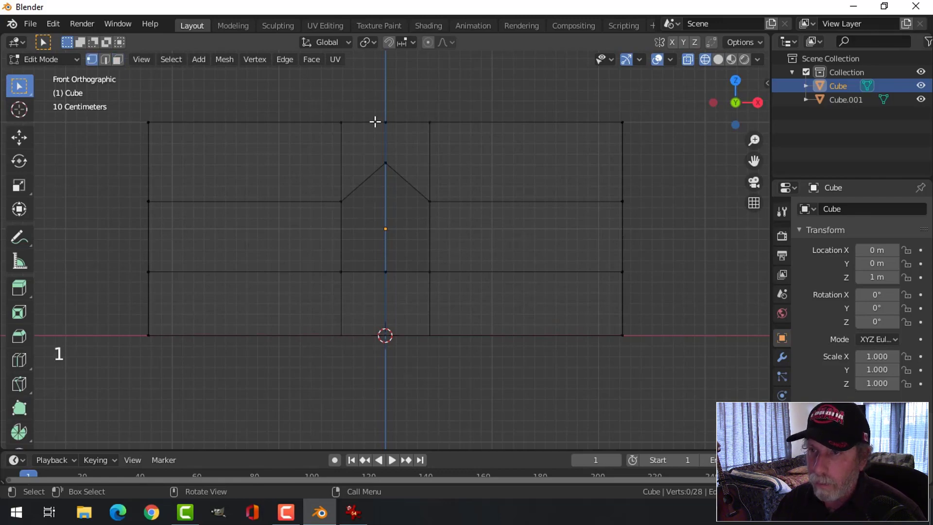
{"action": "key", "text": "b"}
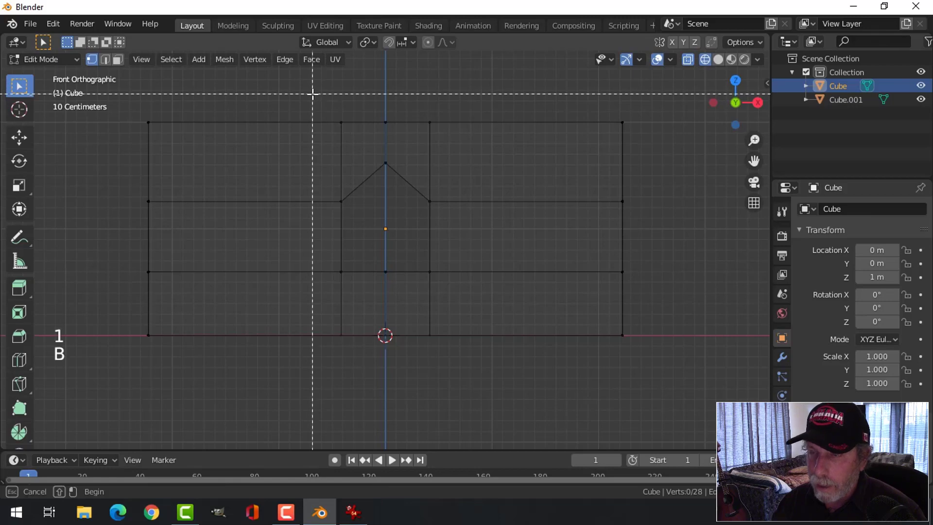
{"action": "left_click_drag", "start_coordinate": [313, 93], "coordinate": [464, 379]}
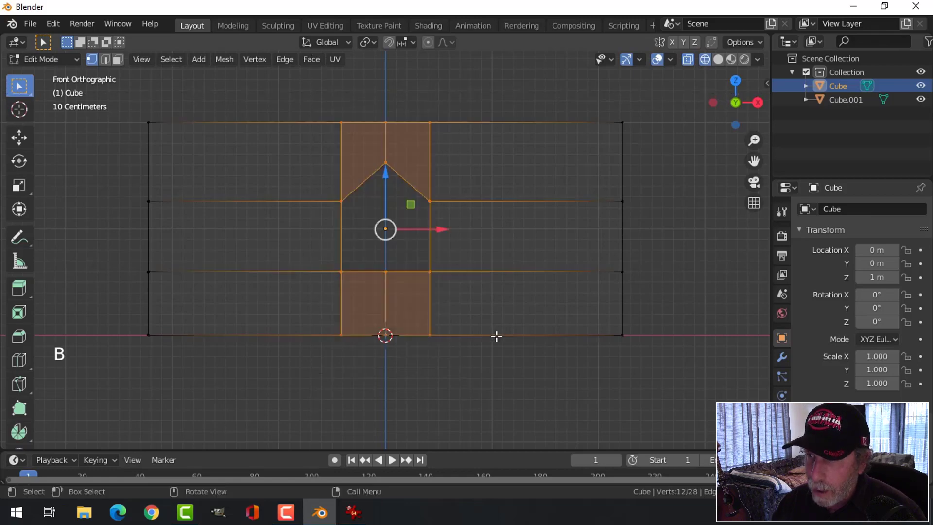
{"action": "key", "text": "s"}
{"action": "key", "text": "x"}
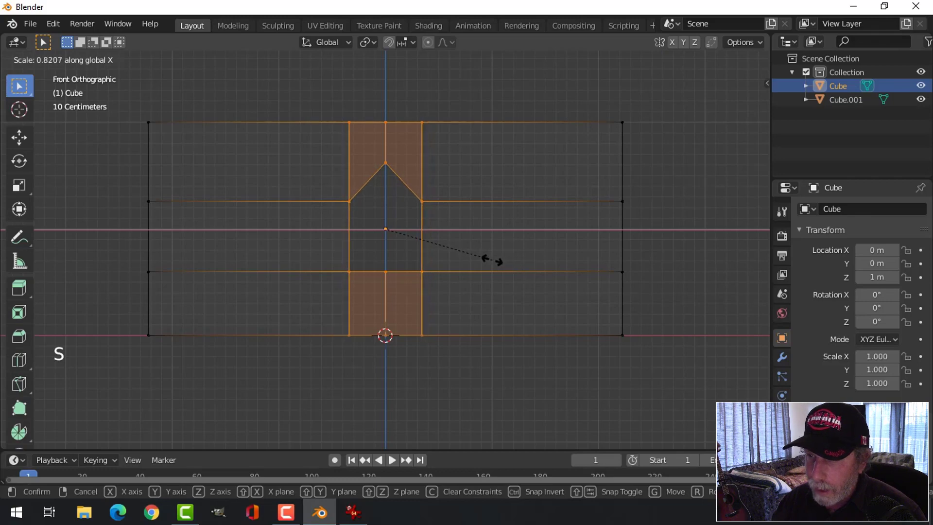
{"action": "left_click", "coordinate": [494, 260]}
{"action": "key", "text": "alt+a"}
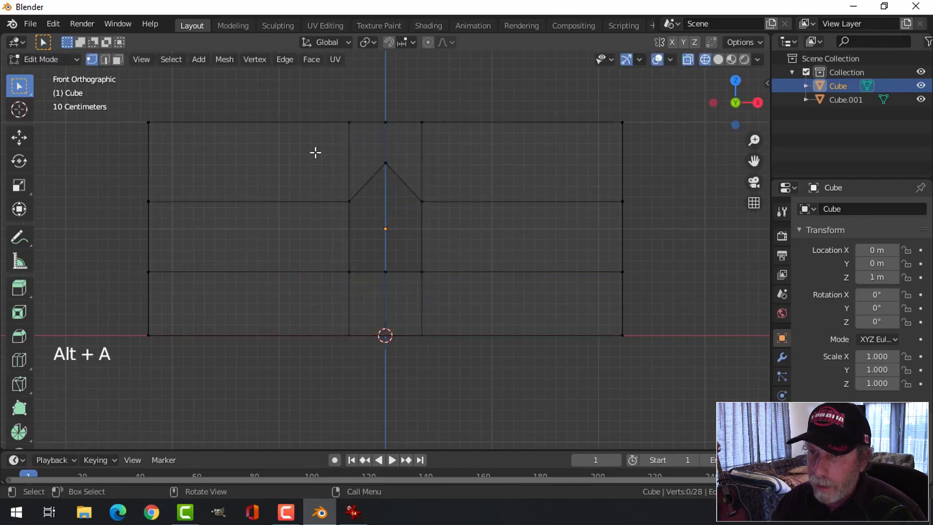
Scale the window outline and both horizontal loops out to the side walls along Z by about 0.86, and clear the selection.
{"action": "key", "text": "b"}
{"action": "left_click_drag", "start_coordinate": [314, 143], "coordinate": [440, 264]}
{"action": "left_click_drag", "start_coordinate": [447, 287], "coordinate": [449, 289]}
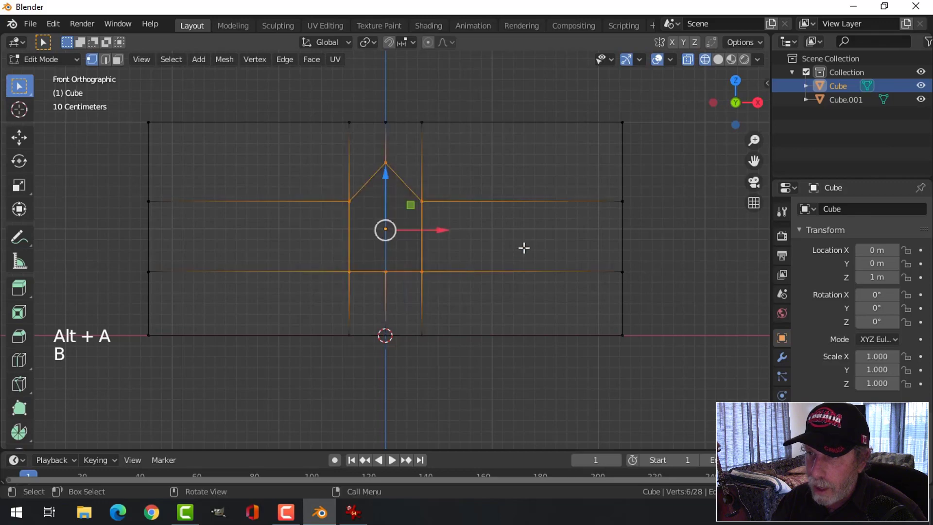
{"action": "key", "text": "b"}
{"action": "left_click_drag", "start_coordinate": [603, 173], "coordinate": [649, 287]}
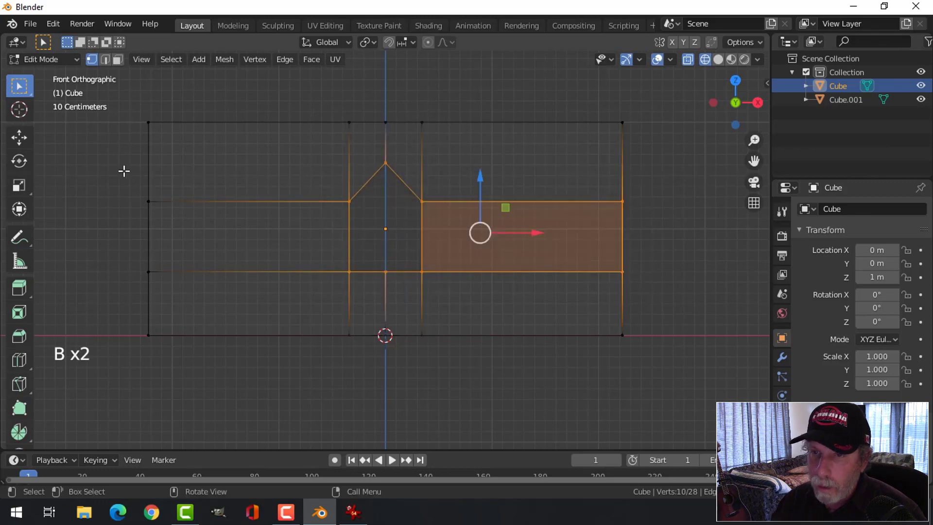
{"action": "key", "text": "b"}
{"action": "left_click_drag", "start_coordinate": [124, 171], "coordinate": [184, 296]}
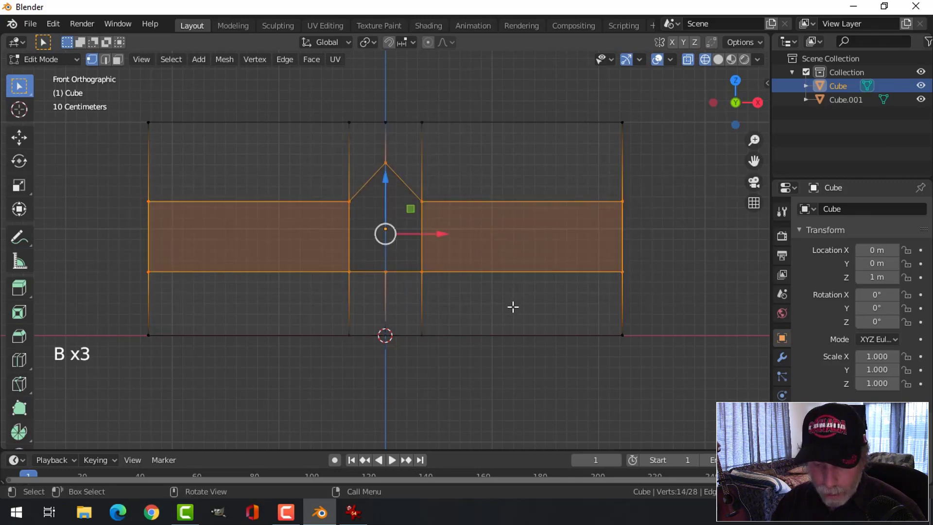
{"action": "key", "text": "s"}
{"action": "key", "text": "z"}
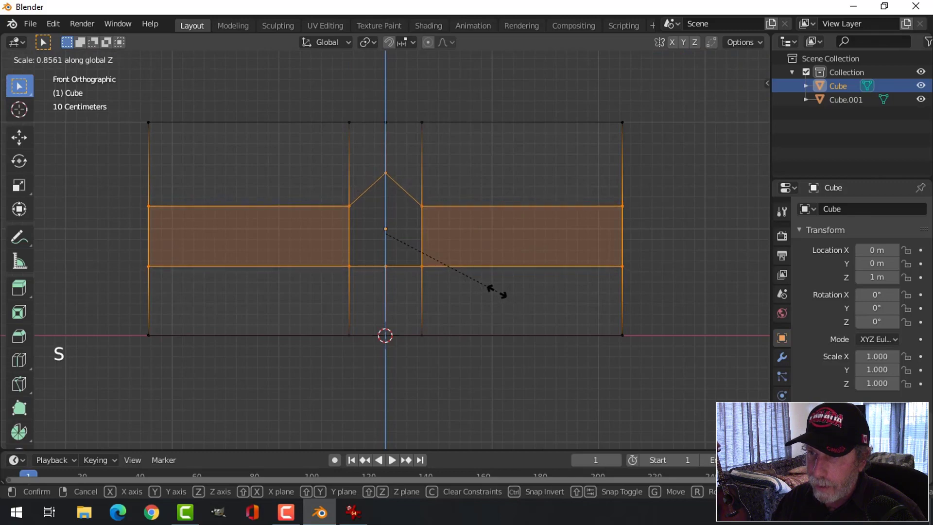
{"action": "left_click", "coordinate": [496, 292]}
{"action": "key", "text": "alt+a"}
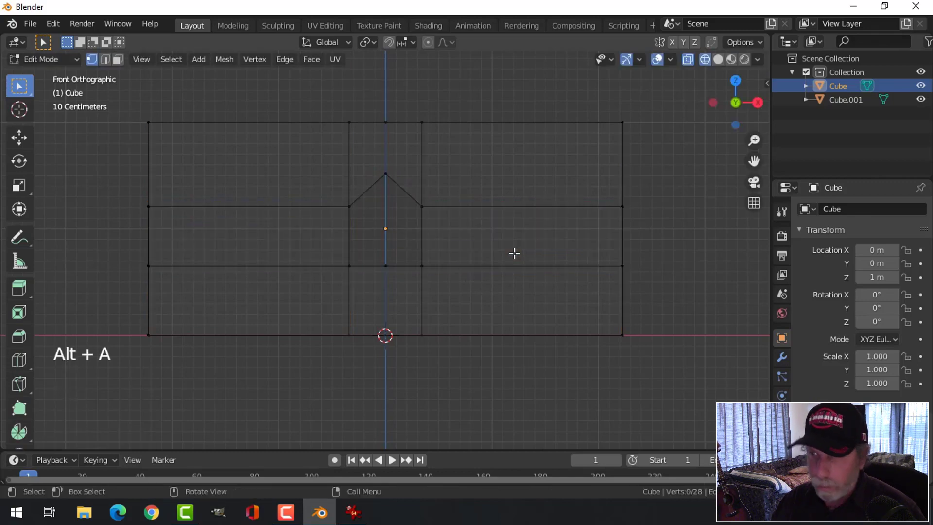
Return to solid shading, compare the window's proportions with the IrfanView reference, and inspect the opening in Object Mode with nothing selected.
{"action": "key", "text": "z"}
{"action": "left_click", "coordinate": [604, 252]}
{"action": "mouse_move", "coordinate": [604, 252]}
{"action": "middle_mouse_down"}
{"action": "mouse_move", "coordinate": [504, 298]}
{"action": "mouse_move", "coordinate": [493, 258]}
{"action": "mouse_move", "coordinate": [505, 235]}
{"action": "mouse_move", "coordinate": [525, 243]}
{"action": "middle_mouse_up"}
{"action": "scroll", "coordinate": [518, 256], "scroll_direction": "up", "scroll_amount": 2}
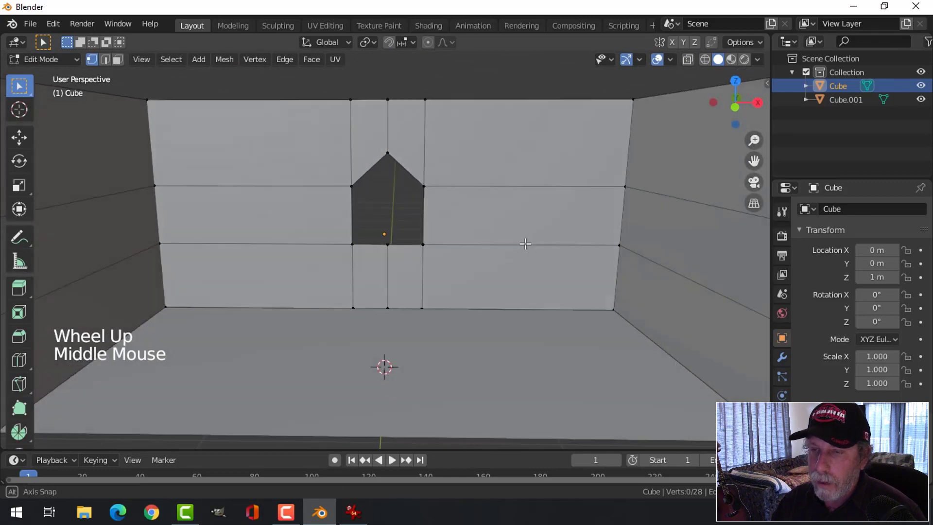
{"action": "left_click", "coordinate": [353, 511]}
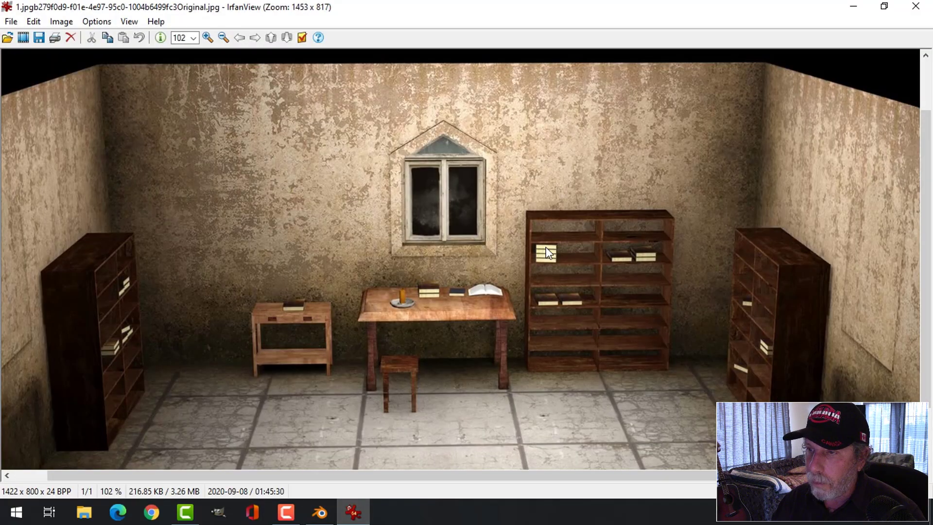
{"action": "left_click", "coordinate": [319, 511]}
{"action": "middle_click_drag", "start_coordinate": [494, 239], "coordinate": [558, 280]}
{"action": "scroll", "coordinate": [483, 290], "scroll_direction": "up", "scroll_amount": 3}
{"action": "key", "text": "Tab"}
{"action": "key", "text": "alt+a"}
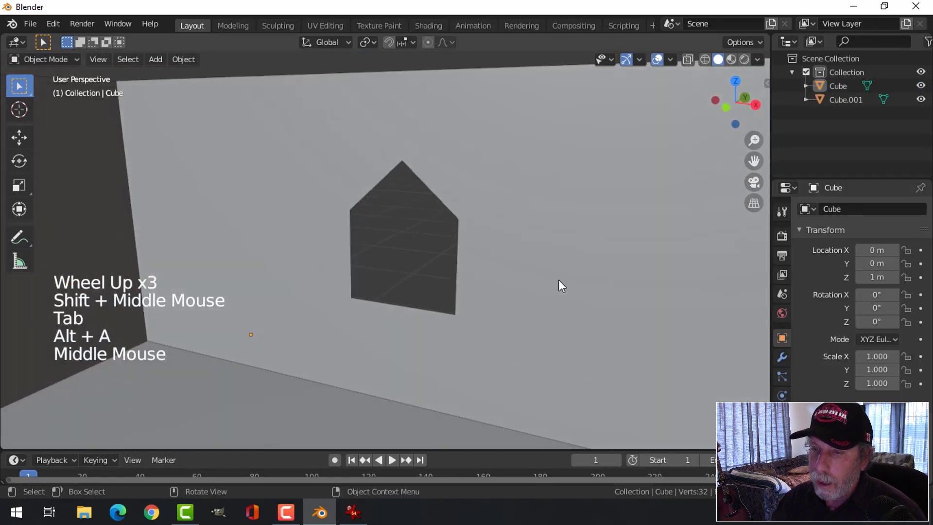
{"action": "left_click", "coordinate": [353, 512]}
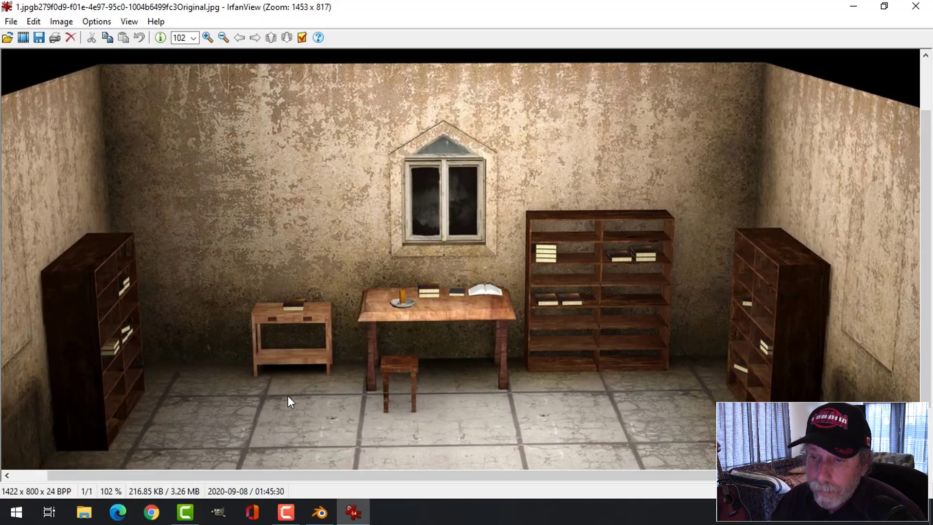
Back in Blender, put the room into Edit Mode and select the six vertices around the pointed window opening.
{"action": "left_click", "coordinate": [320, 513]}
{"action": "mouse_move", "coordinate": [494, 250]}
{"action": "middle_mouse_down"}
{"action": "mouse_move", "coordinate": [479, 188]}
{"action": "mouse_move", "coordinate": [521, 229]}
{"action": "mouse_move", "coordinate": [503, 234]}
{"action": "middle_mouse_up"}
{"action": "left_click", "coordinate": [479, 188]}
{"action": "key", "text": "Tab"}
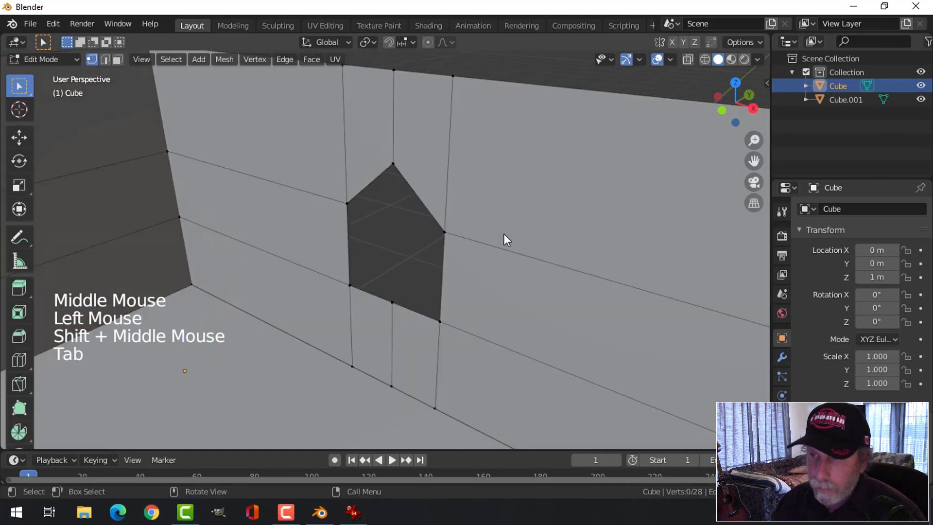
{"action": "left_click", "coordinate": [393, 164]}
{"action": "left_click", "coordinate": [445, 225], "text": "shift"}
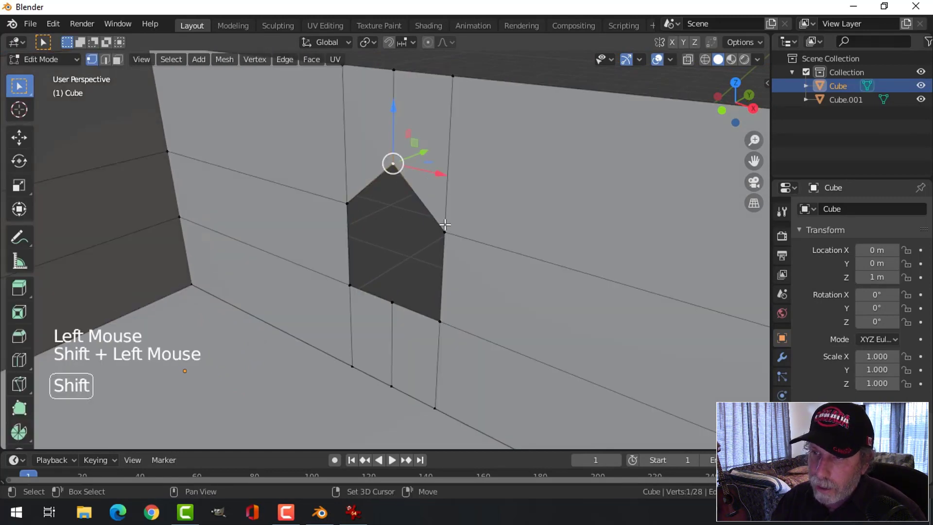
{"action": "left_click", "coordinate": [441, 322], "text": "shift"}
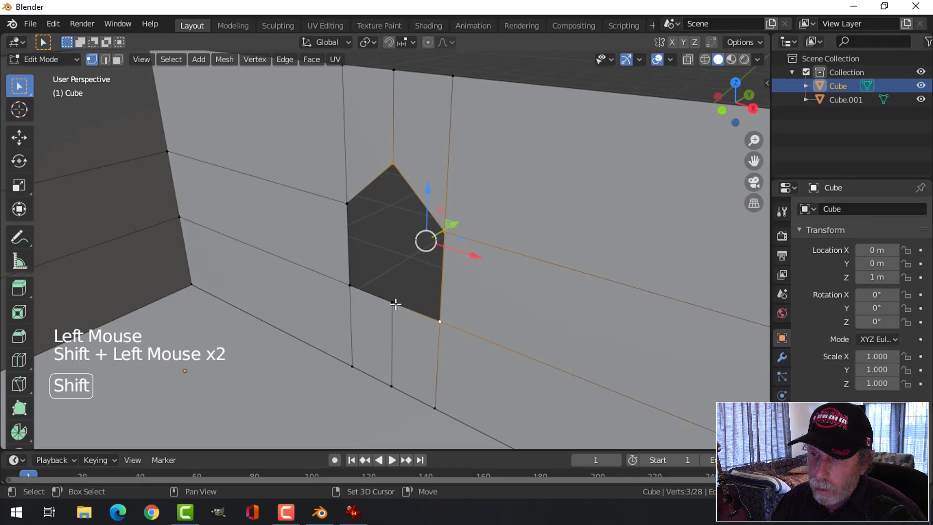
{"action": "left_click", "coordinate": [349, 287], "text": "shift"}
{"action": "left_click", "coordinate": [339, 196], "text": "shift"}
{"action": "mouse_move", "coordinate": [573, 239]}
{"action": "middle_mouse_down"}
{"action": "mouse_move", "coordinate": [533, 244]}
{"action": "mouse_move", "coordinate": [581, 248]}
{"action": "middle_mouse_up"}
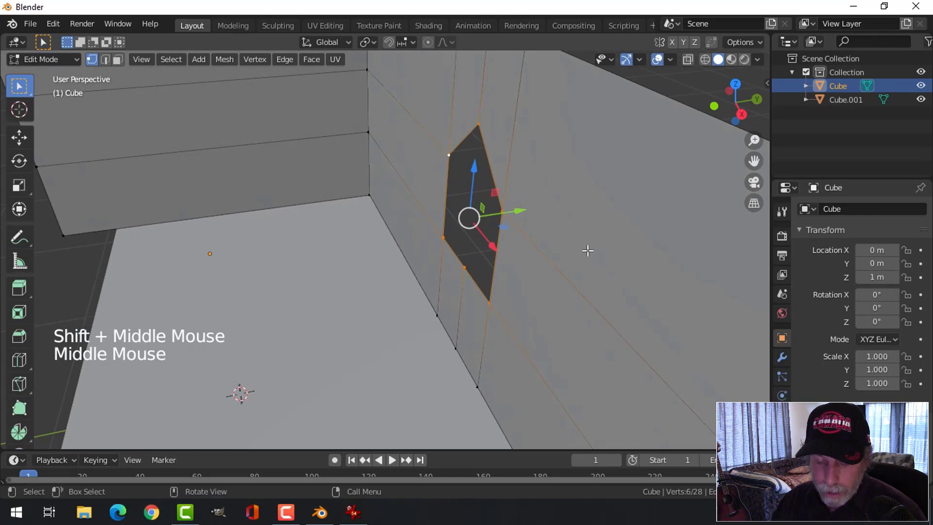
Duplicate the window outline in place and move the copy along Y slightly in front of the back wall.
{"action": "key", "text": "shift+d"}
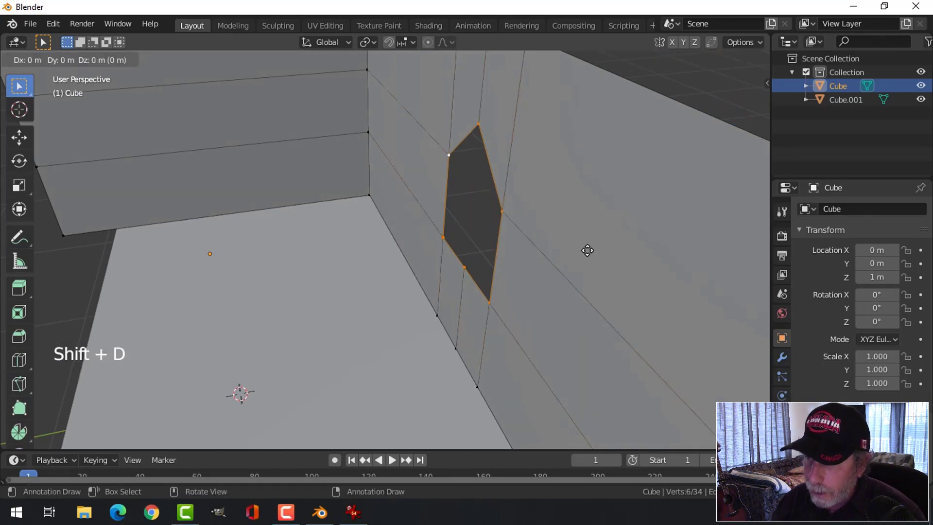
{"action": "right_click", "coordinate": [588, 250]}
{"action": "left_click_drag", "start_coordinate": [526, 210], "coordinate": [519, 284]}
{"action": "middle_click_drag", "start_coordinate": [519, 283], "coordinate": [505, 245]}
{"action": "scroll", "coordinate": [520, 262], "scroll_direction": "up", "scroll_amount": 2}
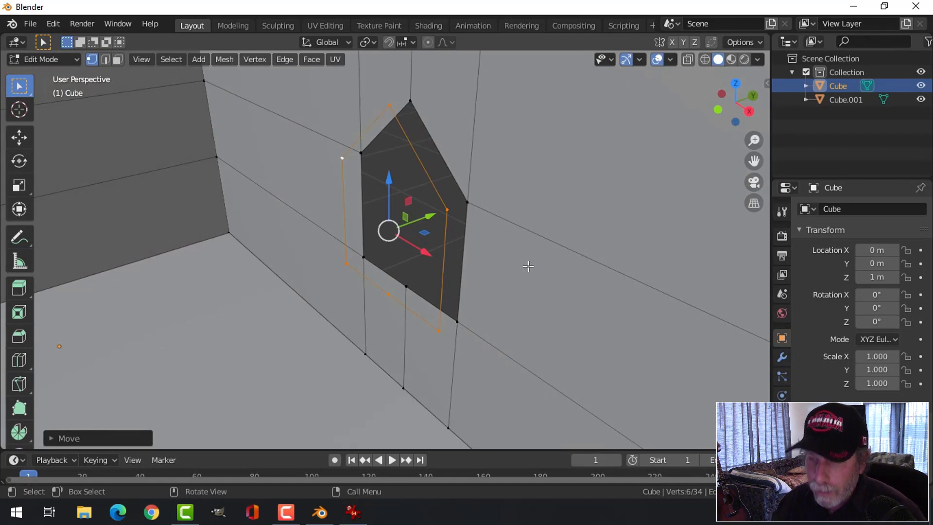
Separate the duplicated outline from the room by selection, return to Object Mode, and clear the selection.
{"action": "key", "text": "p"}
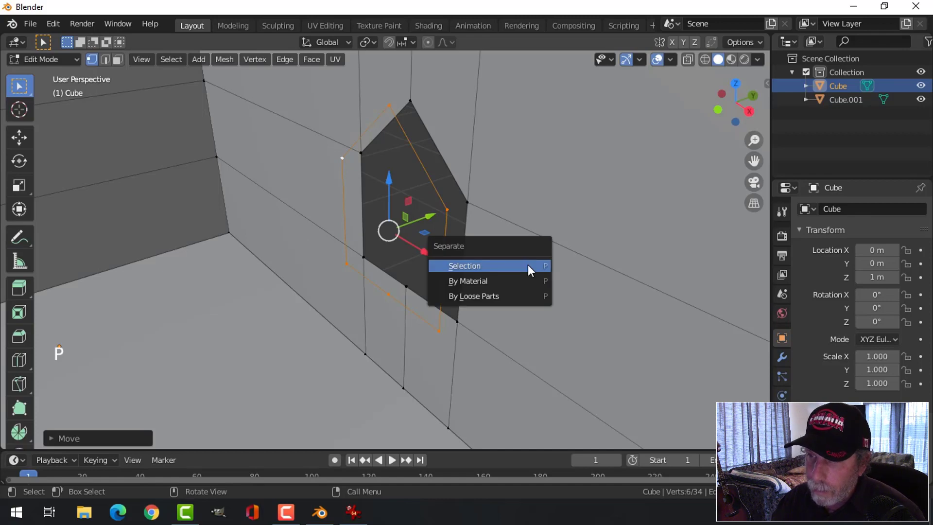
{"action": "left_click", "coordinate": [529, 271]}
{"action": "key", "text": "Tab"}
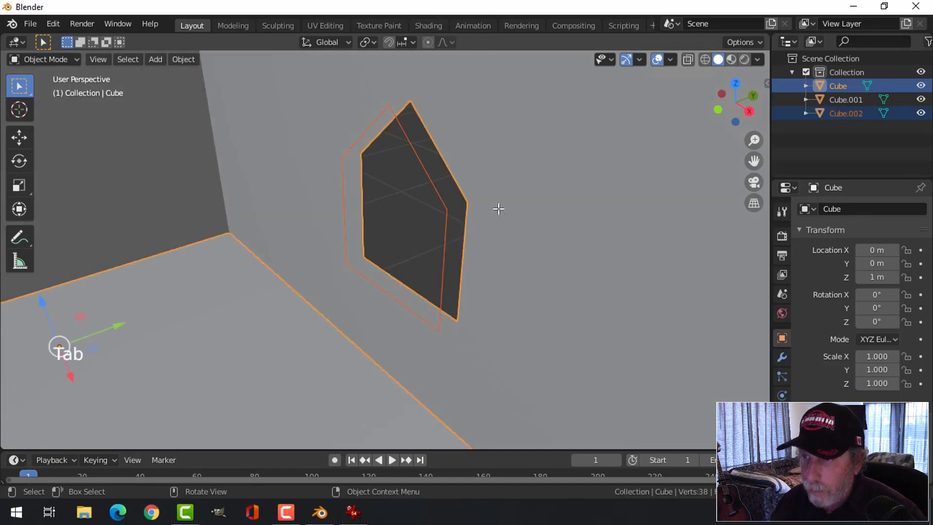
{"action": "key", "text": "alt+a"}
{"action": "left_click", "coordinate": [525, 196]}
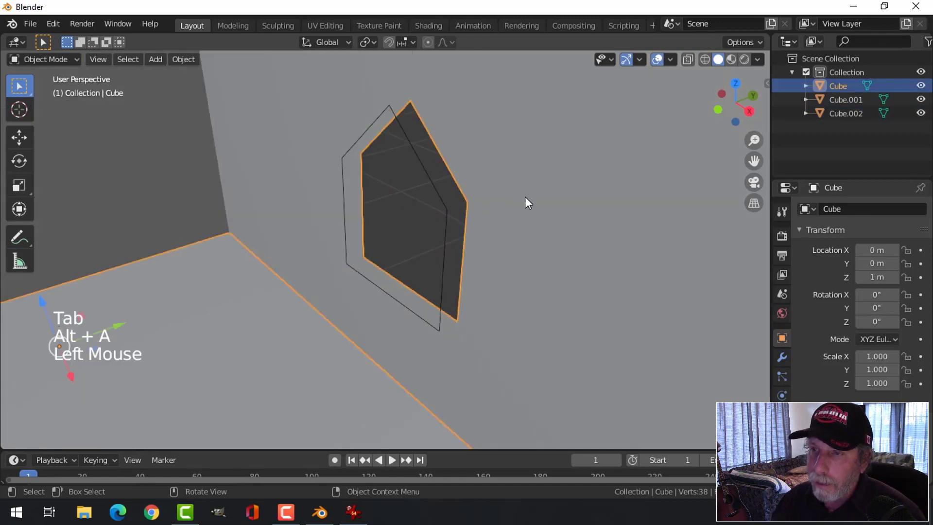
Select the separated window outline and set its origin to its geometry.
{"action": "left_click", "coordinate": [416, 161]}
{"action": "middle_click_drag", "start_coordinate": [481, 223], "coordinate": [502, 238]}
{"action": "scroll", "coordinate": [457, 204], "scroll_direction": "down", "scroll_amount": 2}
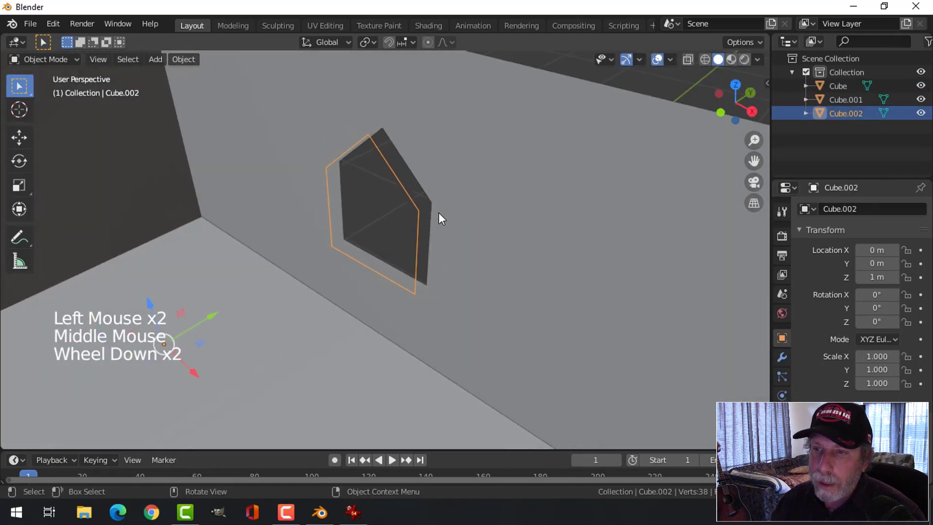
{"action": "middle_click_drag", "start_coordinate": [440, 217], "coordinate": [370, 212]}
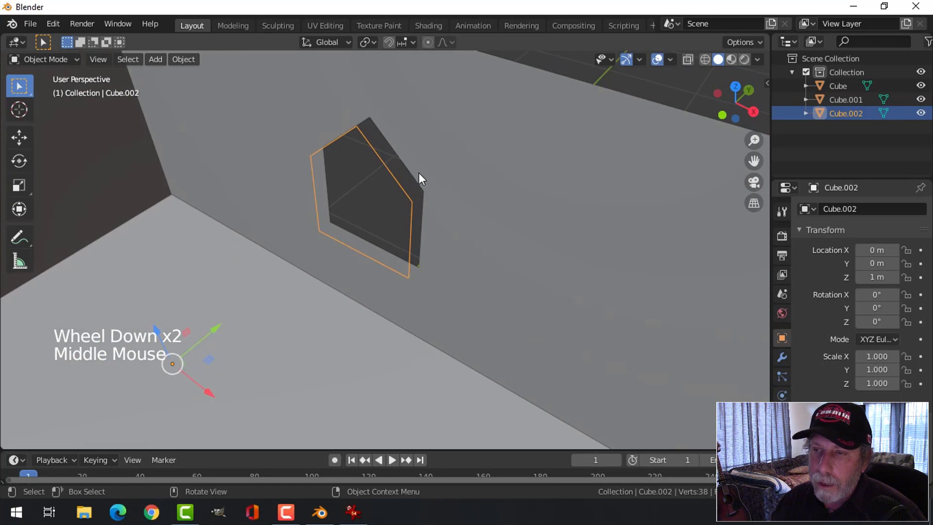
{"action": "scroll", "coordinate": [419, 173], "scroll_direction": "down", "scroll_amount": 3}
{"action": "middle_click_drag", "start_coordinate": [419, 173], "coordinate": [465, 206]}
{"action": "scroll", "coordinate": [533, 243], "scroll_direction": "up", "scroll_amount": 1}
{"action": "middle_click_drag", "start_coordinate": [533, 243], "coordinate": [243, 115]}
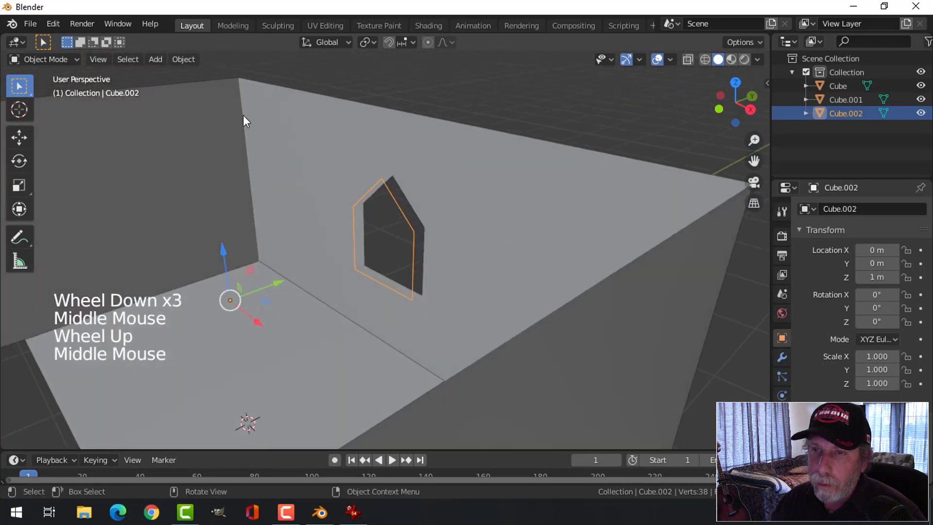
{"action": "left_click", "coordinate": [183, 60]}
{"action": "mouse_move", "coordinate": [199, 88]}
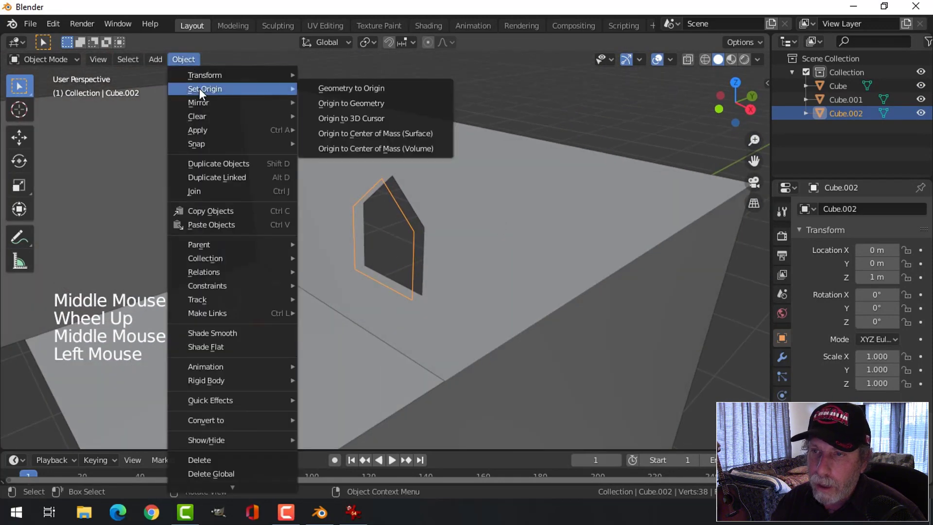
{"action": "left_click", "coordinate": [339, 102]}
{"action": "scroll", "coordinate": [460, 158], "scroll_direction": "up", "scroll_amount": 4}
{"action": "middle_click_drag", "start_coordinate": [460, 159], "coordinate": [325, 176]}
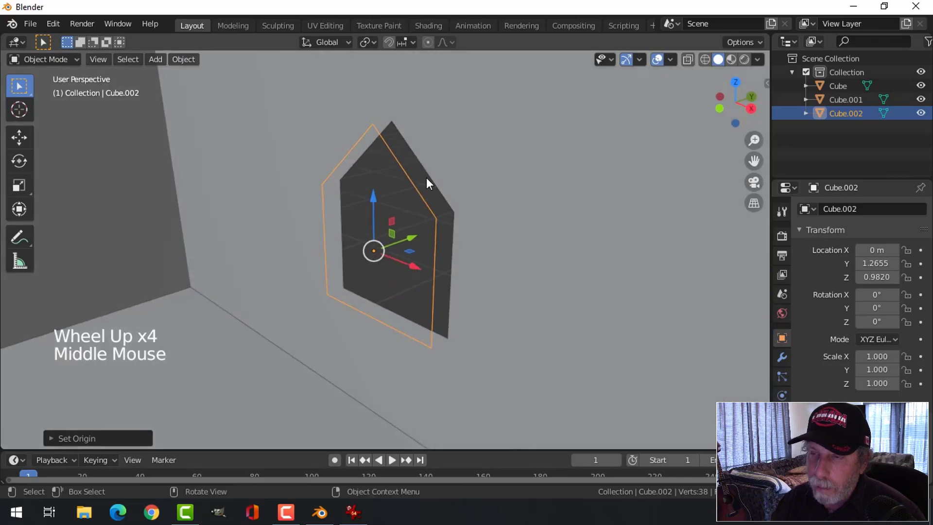
Put the separated window outline into Edit Mode and select all of its vertices.
{"action": "key", "text": "Tab"}
{"action": "middle_click_drag", "start_coordinate": [402, 180], "coordinate": [510, 191]}
{"action": "key", "text": "a"}
{"action": "scroll", "coordinate": [454, 193], "scroll_direction": "down", "scroll_amount": 2}
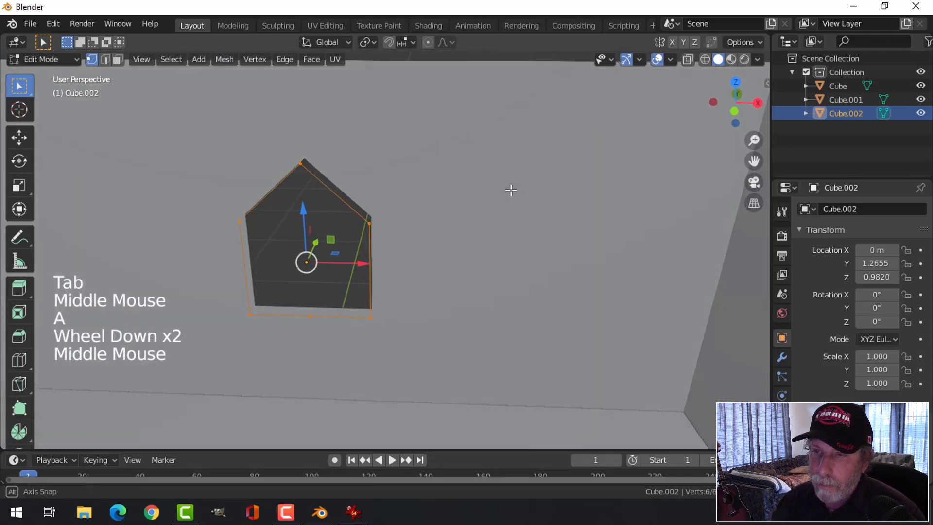
{"action": "key", "text": "KP_1"}
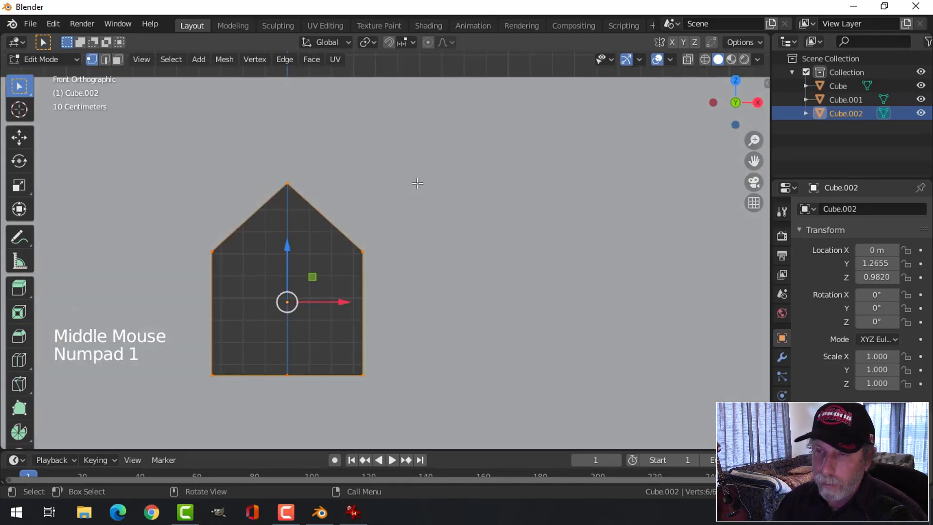
{"action": "scroll", "coordinate": [417, 184], "scroll_direction": "up", "scroll_amount": 3}
{"action": "middle_click_drag", "start_coordinate": [383, 227], "coordinate": [506, 220], "text": "shift"}
{"action": "scroll", "coordinate": [462, 209], "scroll_direction": "down", "scroll_amount": 3}
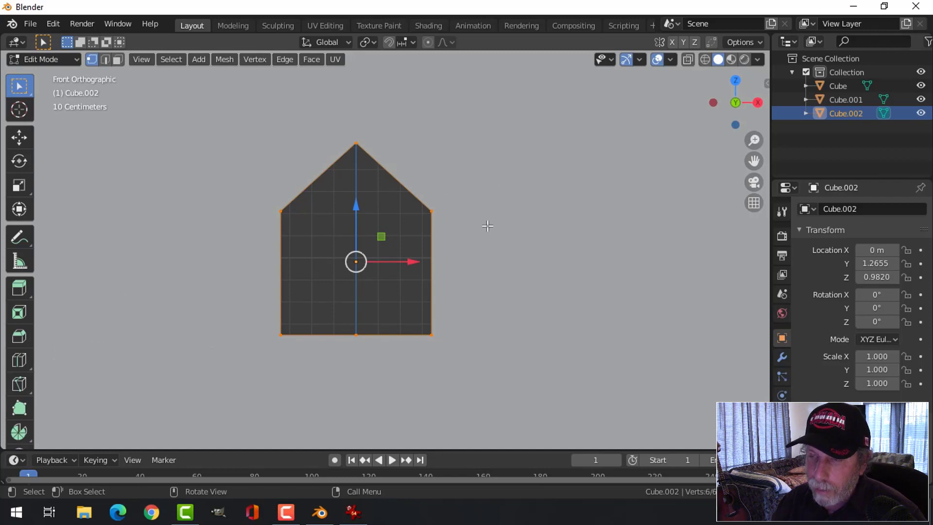
{"action": "mouse_move", "coordinate": [487, 226]}
{"action": "middle_mouse_down"}
{"action": "mouse_move", "coordinate": [474, 246]}
{"action": "mouse_move", "coordinate": [425, 267]}
{"action": "mouse_move", "coordinate": [496, 245]}
{"action": "mouse_move", "coordinate": [481, 262]}
{"action": "mouse_move", "coordinate": [400, 292]}
{"action": "mouse_move", "coordinate": [450, 236]}
{"action": "mouse_move", "coordinate": [497, 223]}
{"action": "middle_mouse_up"}
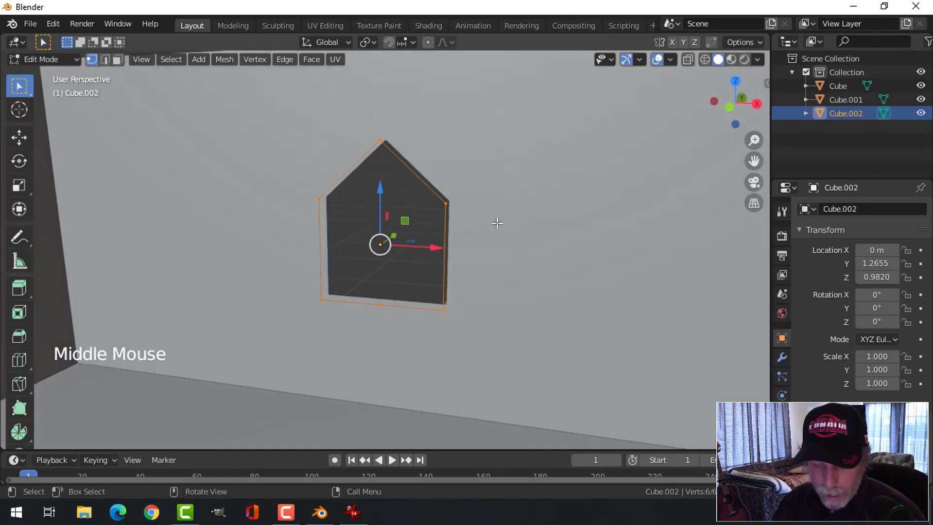
Extrude the outline in place, scale the new loop outward to about 1.19, and clear the selection.
{"action": "key", "text": "e"}
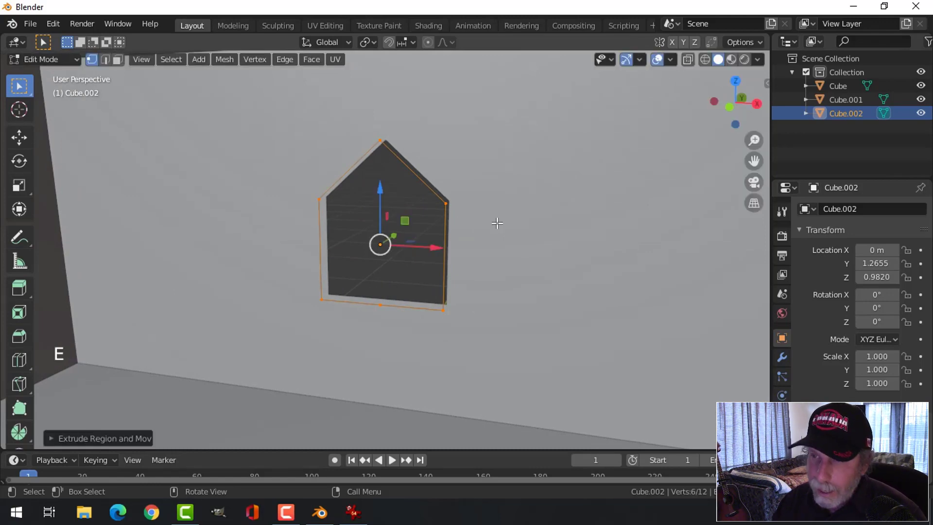
{"action": "key", "text": "s"}
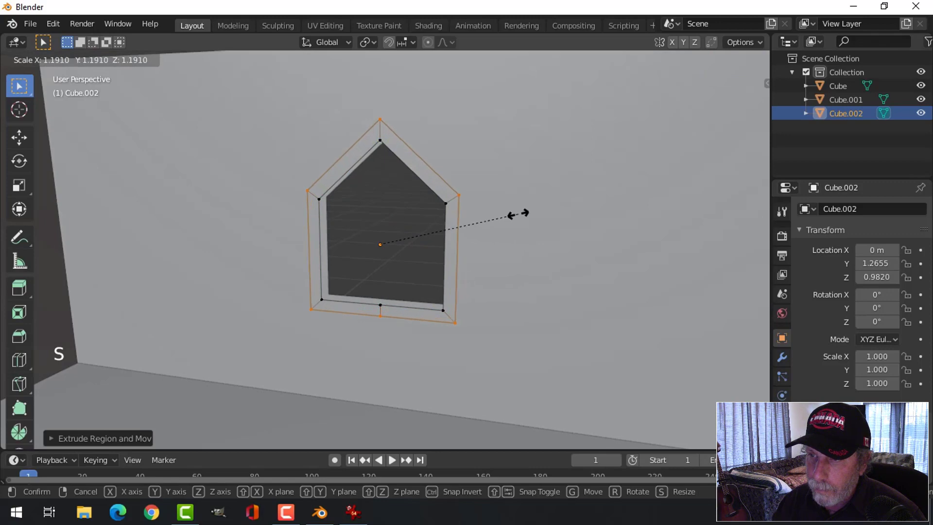
{"action": "left_click", "coordinate": [519, 214]}
{"action": "scroll", "coordinate": [491, 223], "scroll_direction": "down", "scroll_amount": 3}
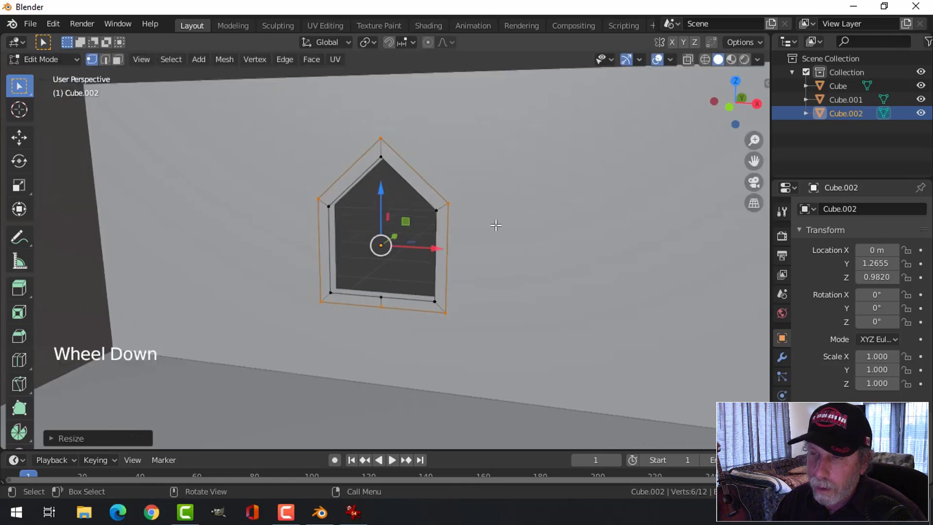
{"action": "middle_click_drag", "start_coordinate": [491, 223], "coordinate": [419, 121]}
{"action": "key", "text": "alt+a"}
Select the whole flat frame, extrude it a short way along Y into the room for thickness, and deselect.
{"action": "scroll", "coordinate": [471, 224], "scroll_direction": "up", "scroll_amount": 3}
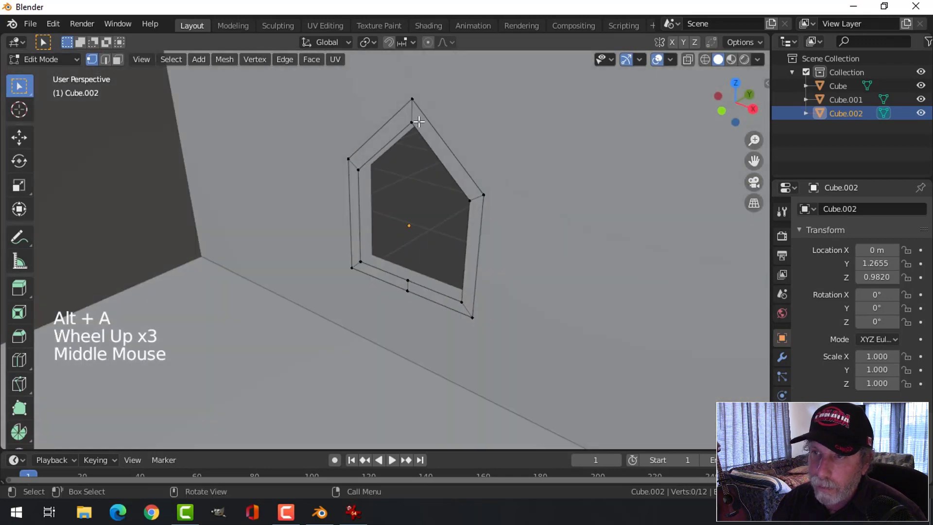
{"action": "middle_click_drag", "start_coordinate": [450, 273], "coordinate": [425, 212]}
{"action": "key", "text": "a"}
{"action": "middle_click_drag", "start_coordinate": [462, 230], "coordinate": [467, 241]}
{"action": "key", "text": "e"}
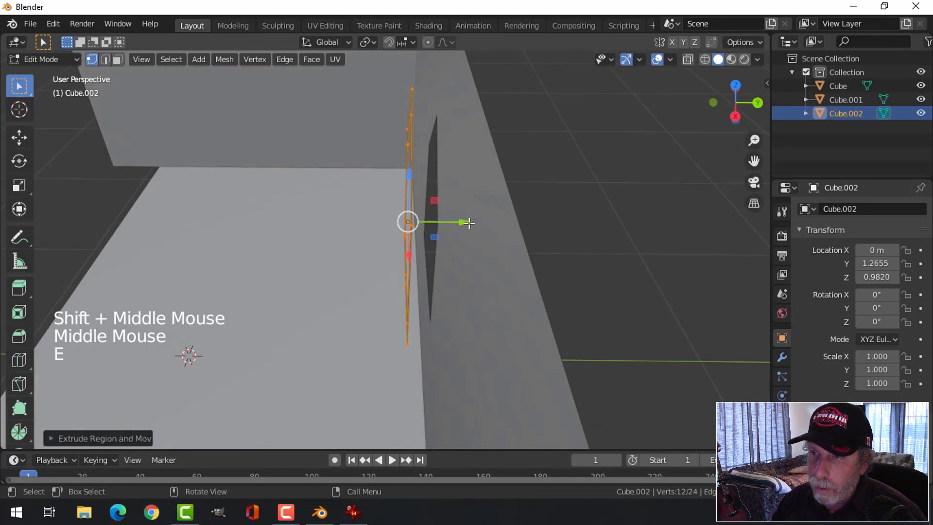
{"action": "left_click_drag", "start_coordinate": [469, 223], "coordinate": [454, 224]}
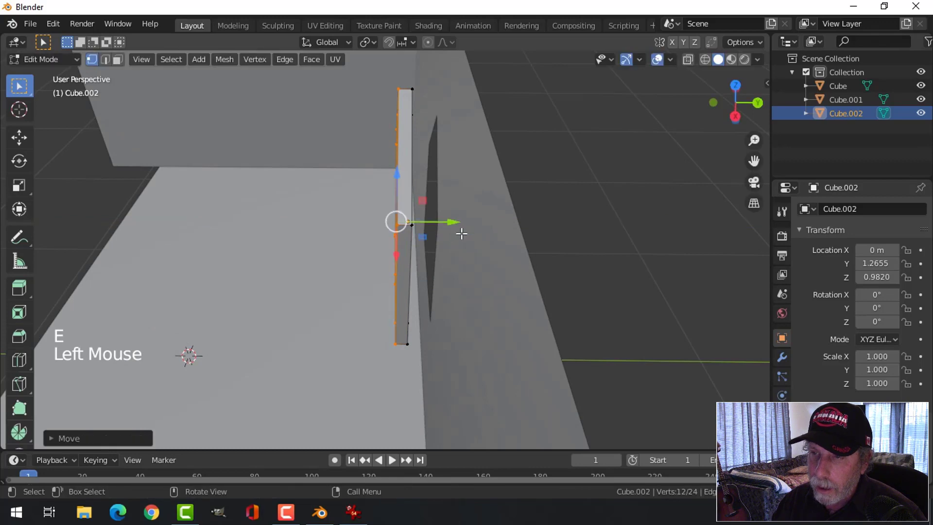
{"action": "key", "text": "alt+a"}
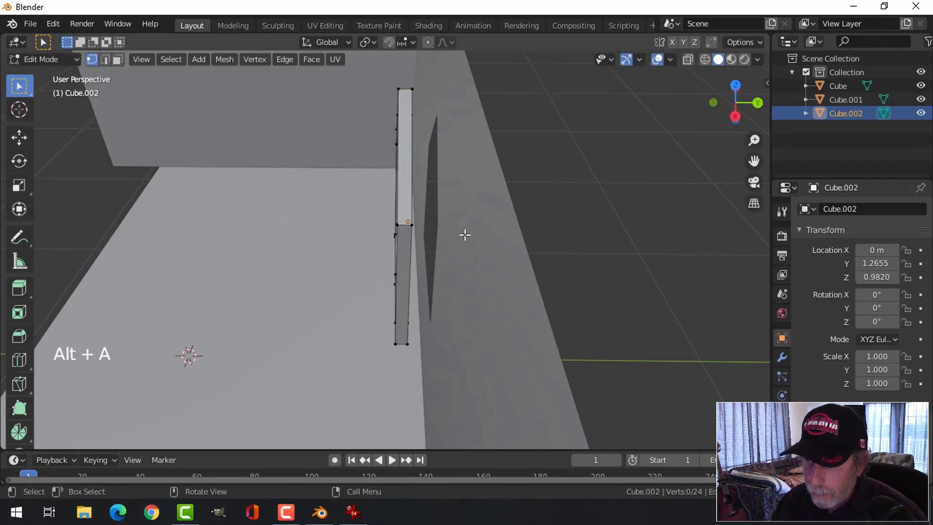
Return to Object Mode, move the frame along Y to about 1.38 m at the back wall, and clear the selection.
{"action": "key", "text": "Tab"}
{"action": "mouse_move", "coordinate": [465, 235]}
{"action": "middle_mouse_down"}
{"action": "mouse_move", "coordinate": [479, 235]}
{"action": "mouse_move", "coordinate": [448, 234]}
{"action": "middle_mouse_up"}
{"action": "left_click_drag", "start_coordinate": [454, 222], "coordinate": [483, 220]}
{"action": "middle_click_drag", "start_coordinate": [483, 220], "coordinate": [518, 235]}
{"action": "key", "text": "alt+a"}
{"action": "scroll", "coordinate": [456, 248], "scroll_direction": "down", "scroll_amount": 5}
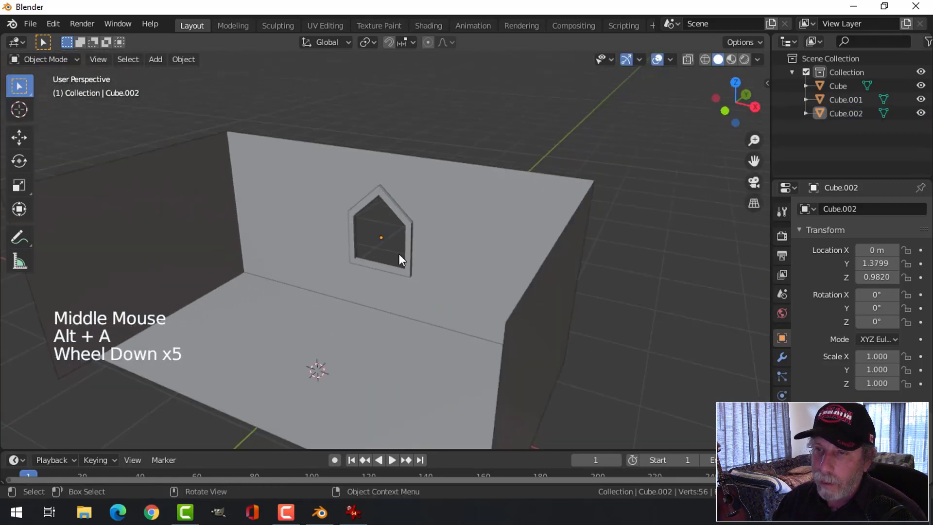
Compare the window frame with the one in the reference picture in IrfanView, and return to Blender.
{"action": "middle_click_drag", "start_coordinate": [399, 254], "coordinate": [456, 243]}
{"action": "scroll", "coordinate": [448, 250], "scroll_direction": "up", "scroll_amount": 1}
{"action": "middle_click_drag", "start_coordinate": [456, 243], "coordinate": [379, 234]}
{"action": "left_click", "coordinate": [354, 512]}
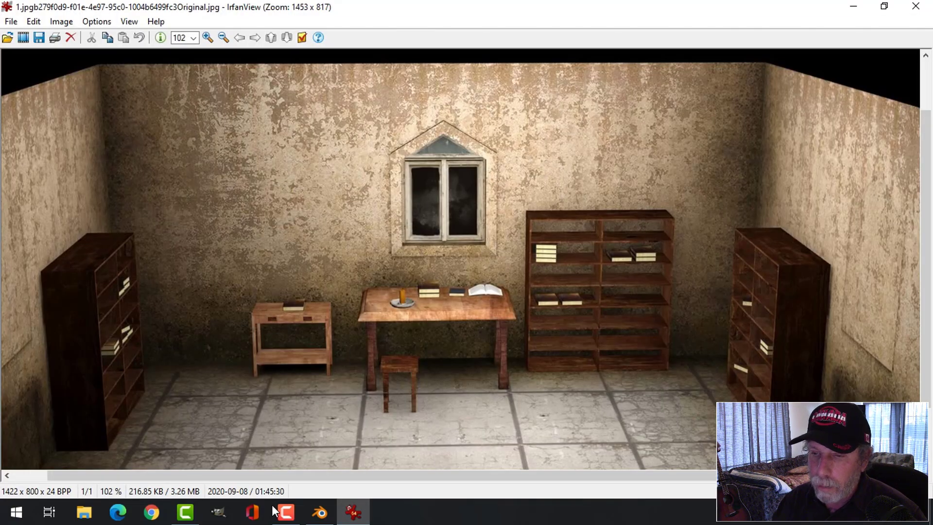
{"action": "left_click", "coordinate": [319, 512]}
{"action": "scroll", "coordinate": [412, 282], "scroll_direction": "down", "scroll_amount": 1}
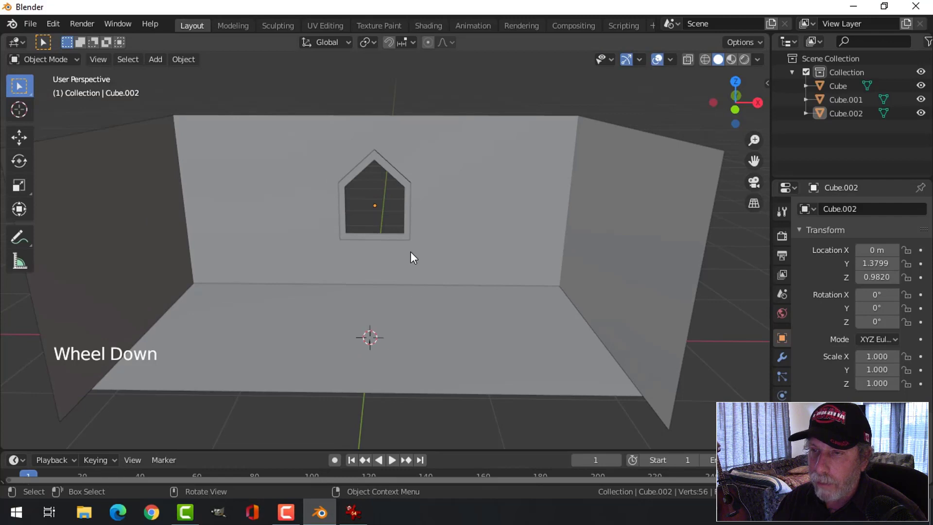
Select the window frame, enter Edit Mode with all of its geometry selected, and view it from the front.
{"action": "scroll", "coordinate": [412, 257], "scroll_direction": "up", "scroll_amount": 2}
{"action": "middle_click_drag", "start_coordinate": [412, 258], "coordinate": [421, 230]}
{"action": "left_click", "coordinate": [404, 150]}
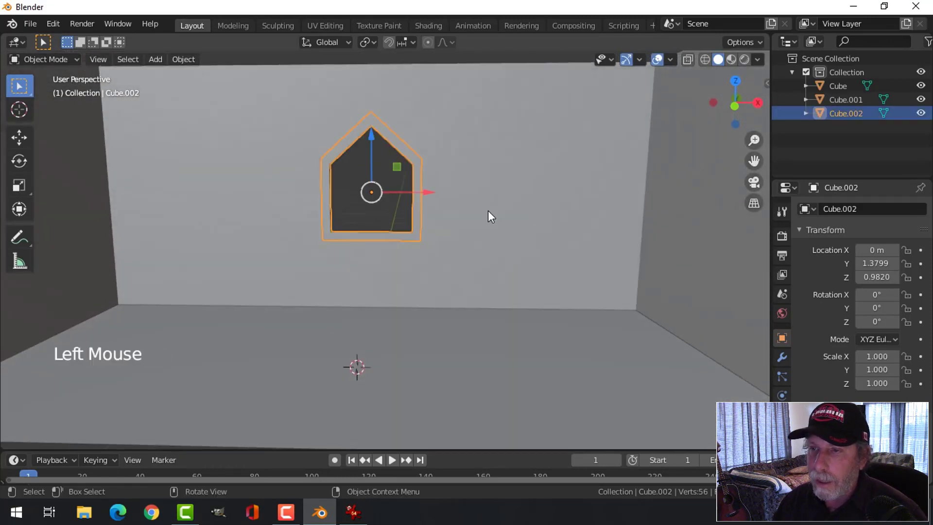
{"action": "key", "text": "Tab"}
{"action": "key", "text": "a"}
{"action": "scroll", "coordinate": [488, 211], "scroll_direction": "up", "scroll_amount": 2}
{"action": "key", "text": "KP_1"}
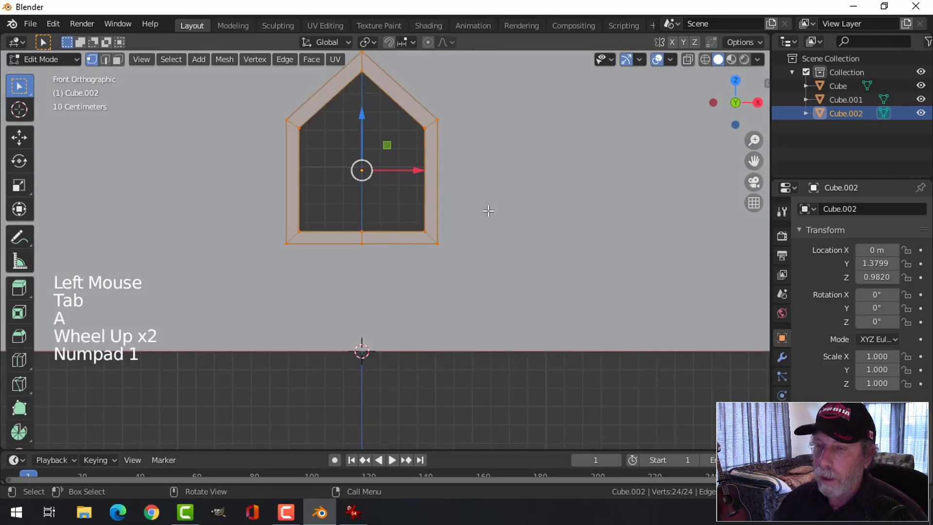
Scale the whole frame down to about 0.82 in X and Z with Y locked, and clear the selection.
{"action": "scroll", "coordinate": [488, 211], "scroll_direction": "down", "scroll_amount": 1}
{"action": "scroll", "coordinate": [487, 211], "scroll_direction": "down", "scroll_amount": 2}
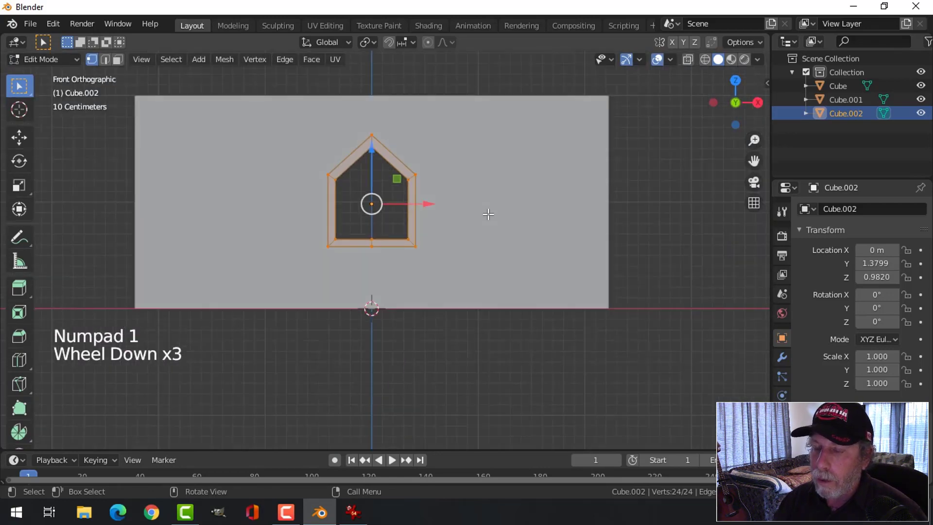
{"action": "key", "text": "Tab"}
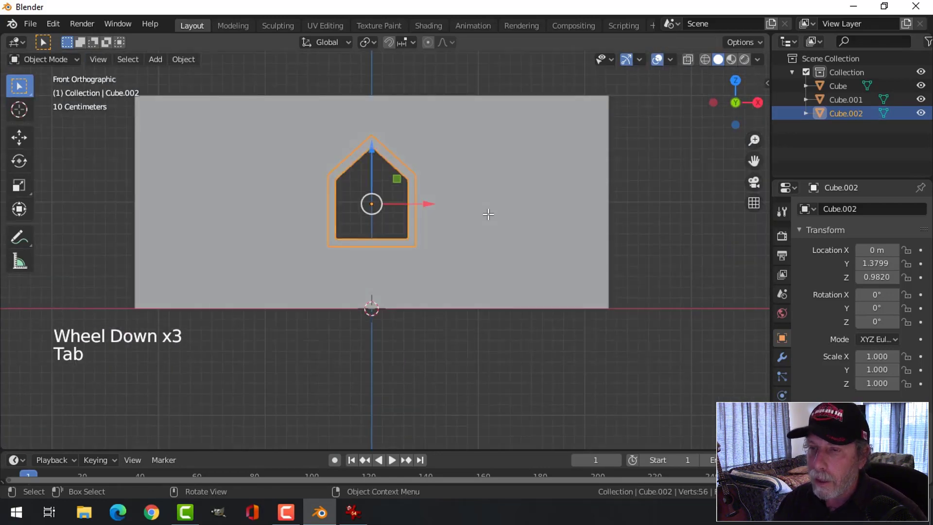
{"action": "key", "text": "Tab"}
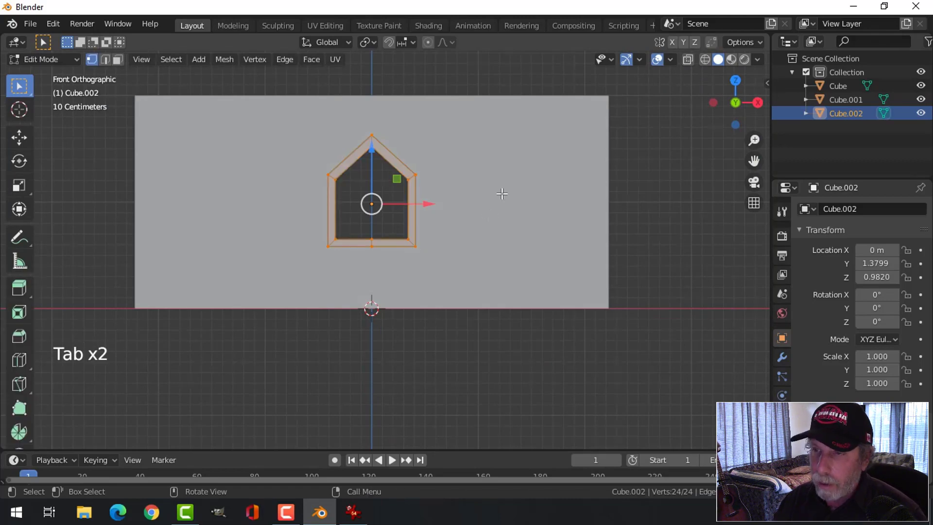
{"action": "middle_click_drag", "start_coordinate": [512, 199], "coordinate": [478, 165]}
{"action": "scroll", "coordinate": [486, 190], "scroll_direction": "up", "scroll_amount": 3}
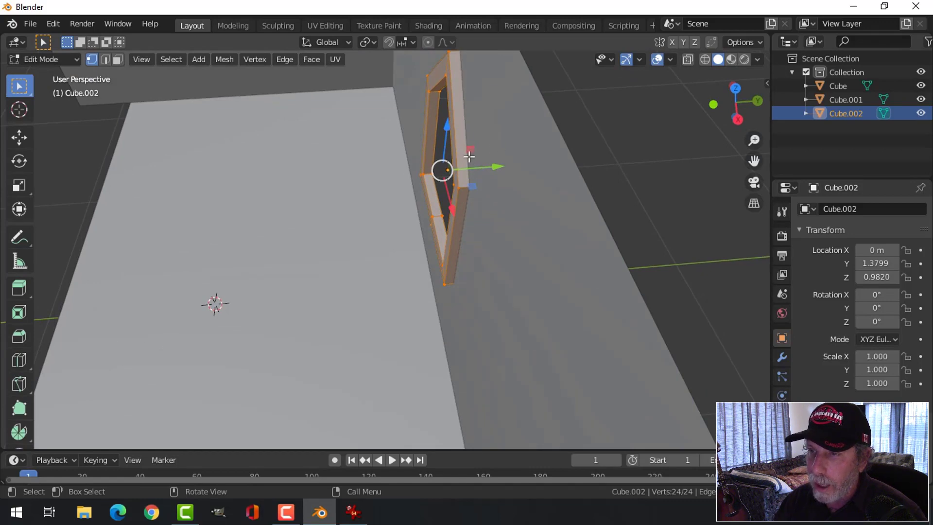
{"action": "key", "text": "KP_1"}
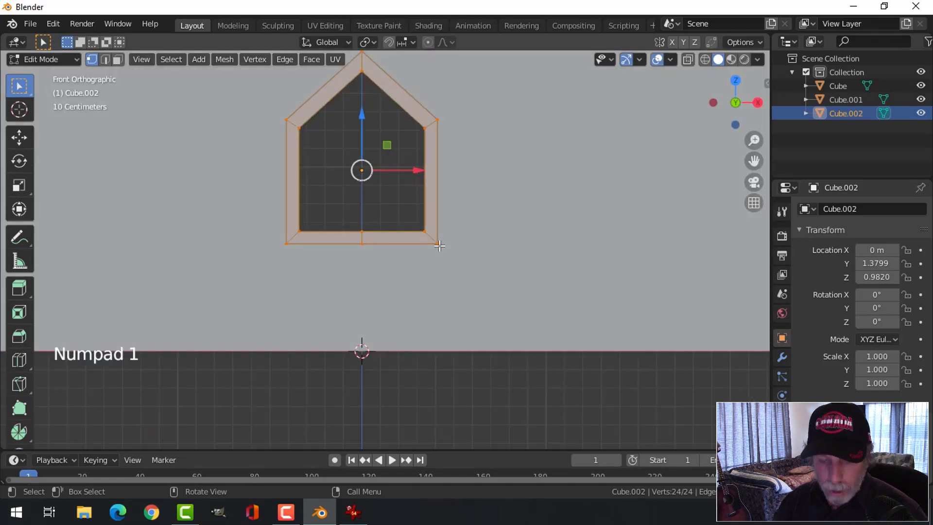
{"action": "key", "text": "s"}
{"action": "key", "text": "shift+y"}
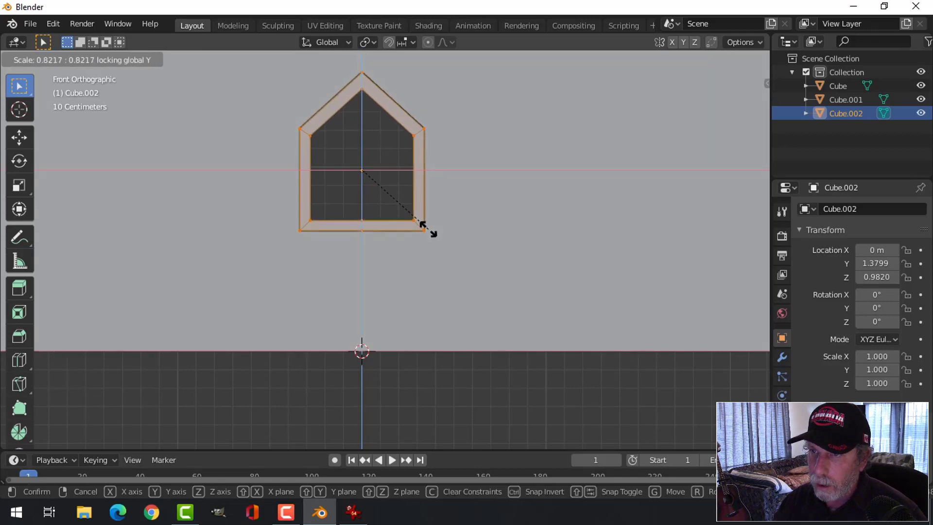
{"action": "left_click", "coordinate": [427, 229]}
{"action": "key", "text": "alt+a"}
Return to Object Mode with nothing selected and examine how the frame fits around the window opening.
{"action": "middle_click_drag", "start_coordinate": [427, 229], "coordinate": [465, 258]}
{"action": "key", "text": "Tab"}
{"action": "scroll", "coordinate": [451, 226], "scroll_direction": "down", "scroll_amount": 4}
{"action": "key", "text": "alt+a"}
{"action": "scroll", "coordinate": [464, 218], "scroll_direction": "up", "scroll_amount": 2}
{"action": "middle_click_drag", "start_coordinate": [464, 218], "coordinate": [427, 265], "text": "shift"}
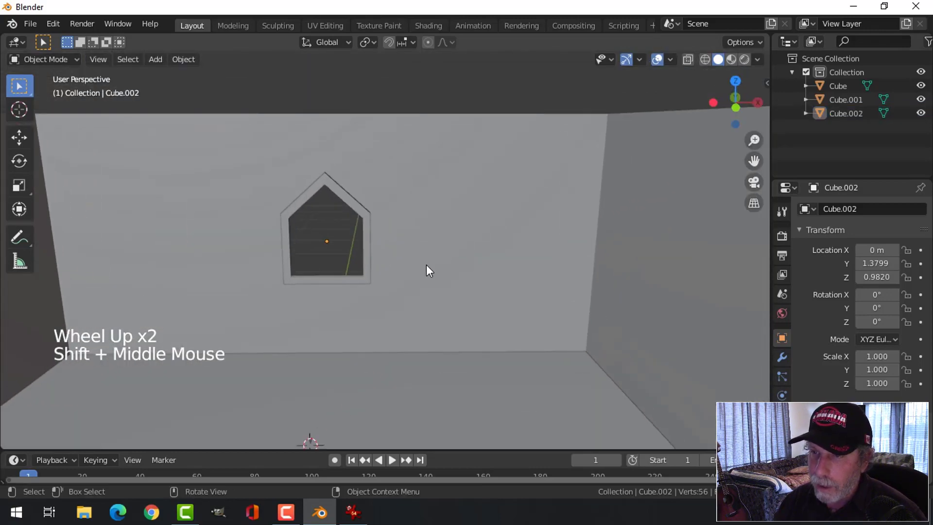
{"action": "scroll", "coordinate": [476, 240], "scroll_direction": "up", "scroll_amount": 2}
{"action": "middle_click_drag", "start_coordinate": [477, 240], "coordinate": [398, 299]}
{"action": "scroll", "coordinate": [423, 272], "scroll_direction": "up", "scroll_amount": 4}
{"action": "scroll", "coordinate": [354, 305], "scroll_direction": "down", "scroll_amount": 2}
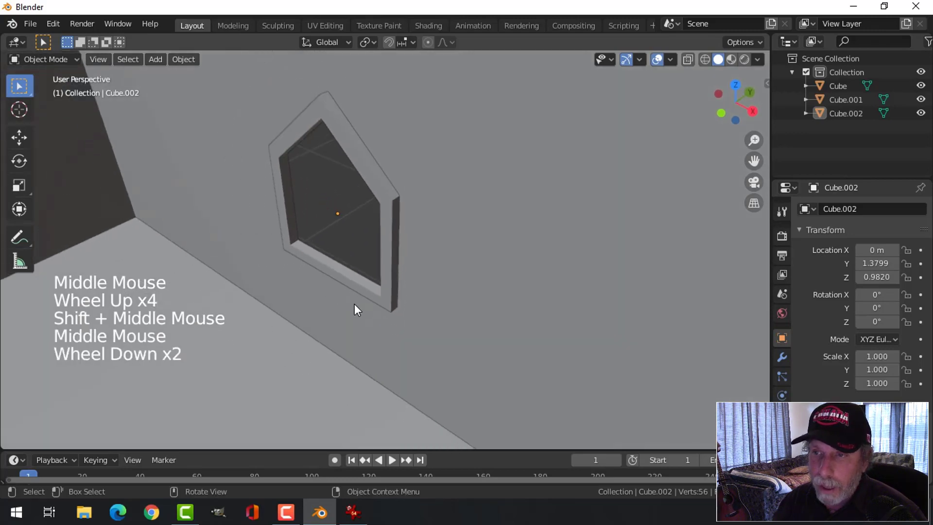
Add a Bevel modifier to the window frame and set it to 5 segments.
{"action": "left_click", "coordinate": [372, 186]}
{"action": "left_click_drag", "start_coordinate": [809, 178], "coordinate": [809, 118]}
{"action": "left_click", "coordinate": [783, 295]}
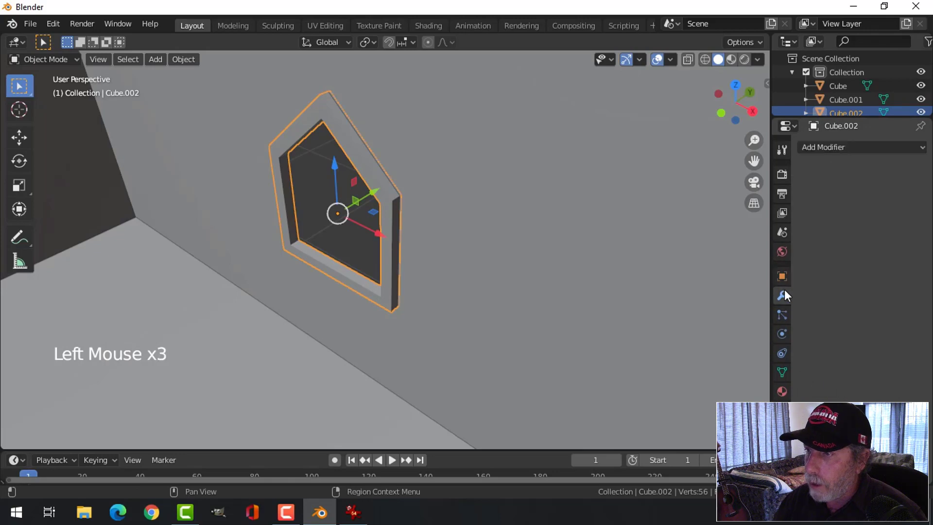
{"action": "left_click", "coordinate": [821, 149]}
{"action": "left_click", "coordinate": [683, 191]}
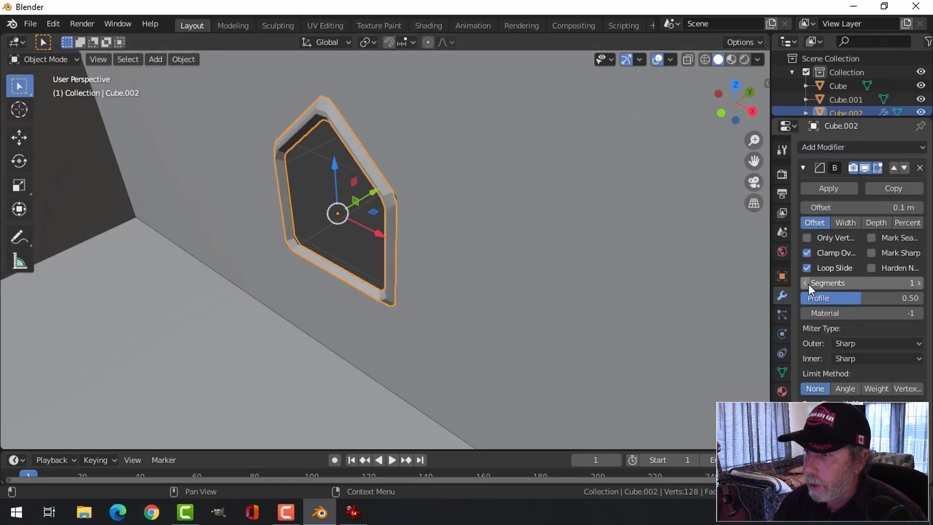
{"action": "left_click", "coordinate": [919, 283]}
{"action": "left_click", "coordinate": [918, 283]}
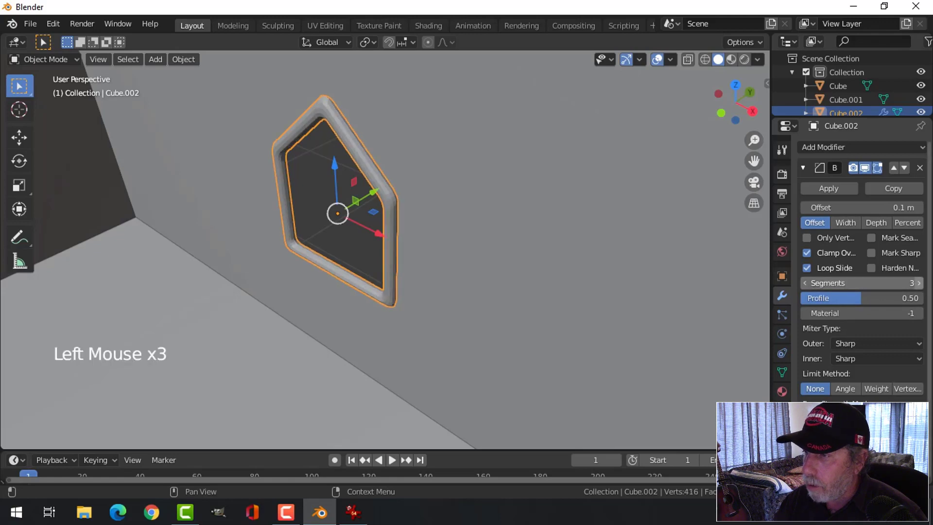
{"action": "left_click", "coordinate": [919, 283]}
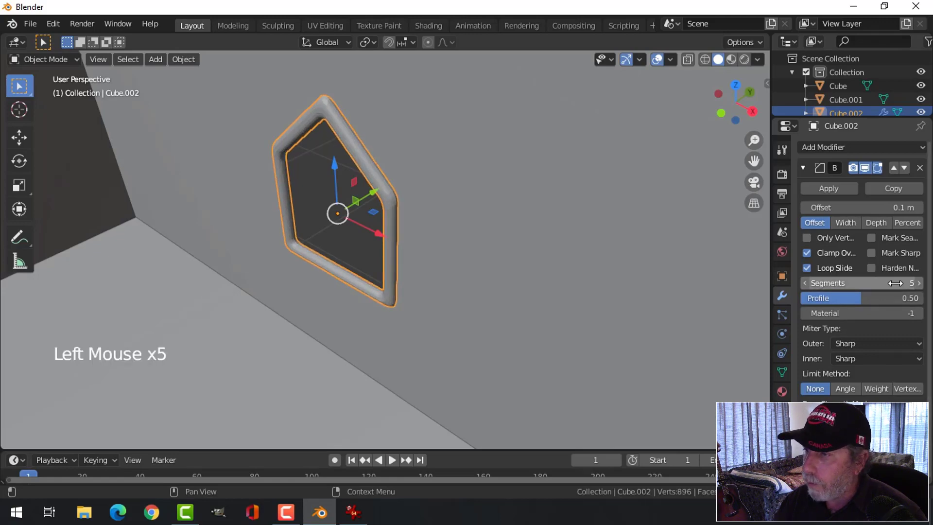
Try a bevel offset of 0.02 m on the window frame and reduce it to 0.01 m.
{"action": "left_click", "coordinate": [873, 205]}
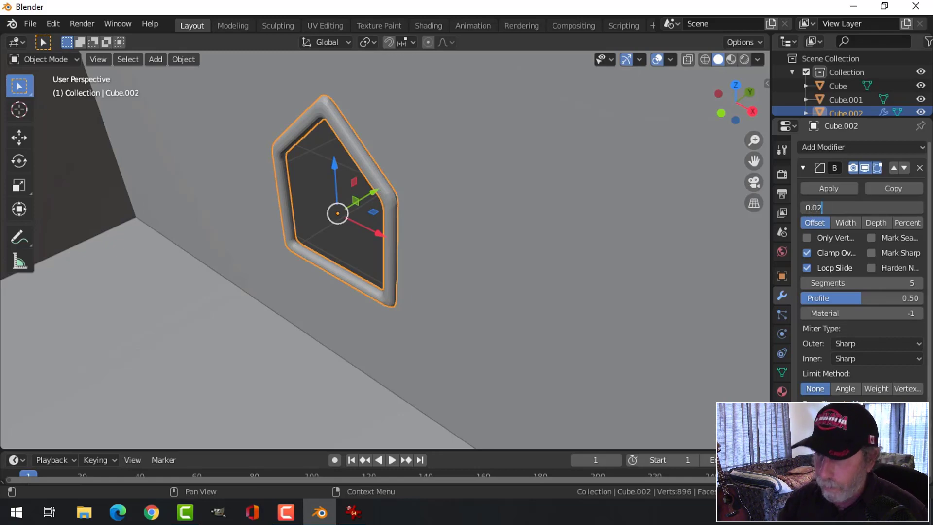
{"action": "key", "text": "Return"}
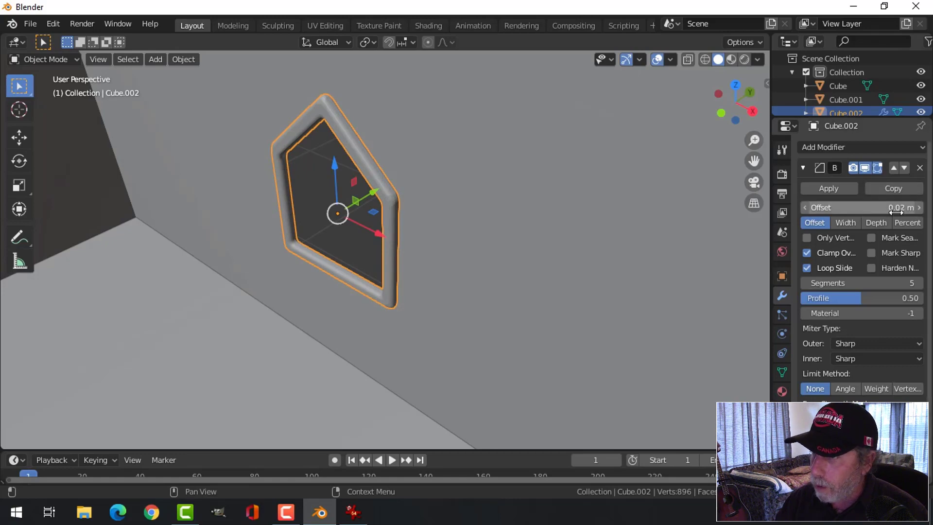
{"action": "left_click", "coordinate": [846, 207]}
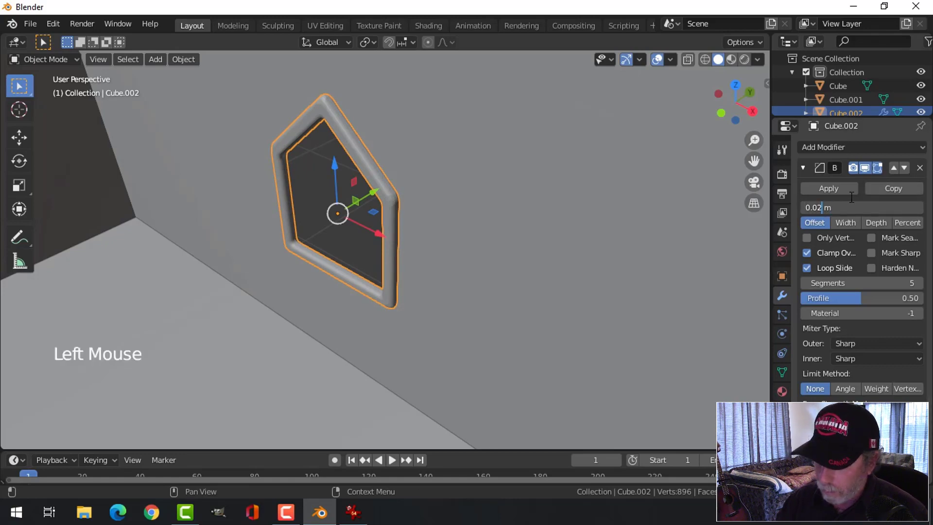
{"action": "key", "text": "Return"}
{"action": "scroll", "coordinate": [425, 203], "scroll_direction": "down", "scroll_amount": 2}
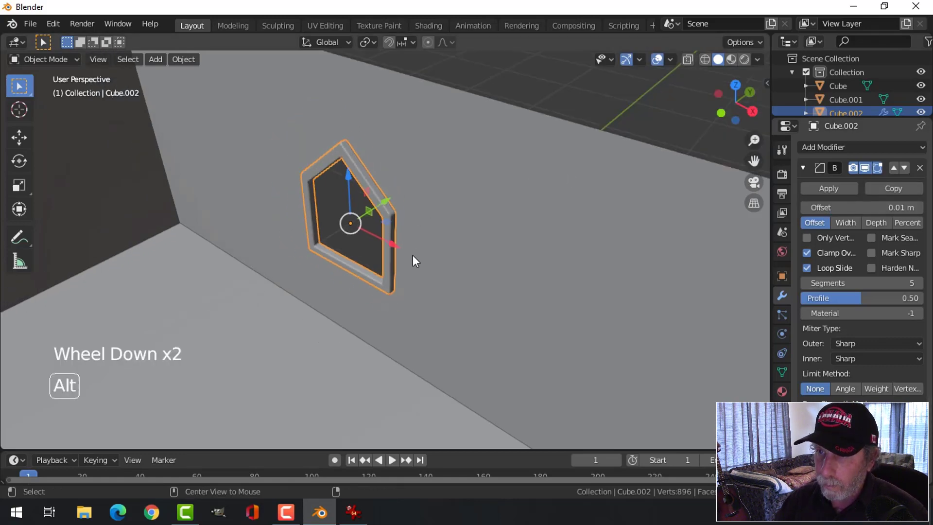
Clear the selection, bring the whole room into view, and save the file as CHALLENGE_video1.blend.
{"action": "key", "text": "alt+a"}
{"action": "middle_click_drag", "start_coordinate": [413, 258], "coordinate": [457, 250], "text": "alt"}
{"action": "scroll", "coordinate": [407, 265], "scroll_direction": "up", "scroll_amount": 4}
{"action": "scroll", "coordinate": [360, 253], "scroll_direction": "down", "scroll_amount": 2}
{"action": "scroll", "coordinate": [359, 251], "scroll_direction": "down", "scroll_amount": 2}
{"action": "scroll", "coordinate": [398, 282], "scroll_direction": "down", "scroll_amount": 3}
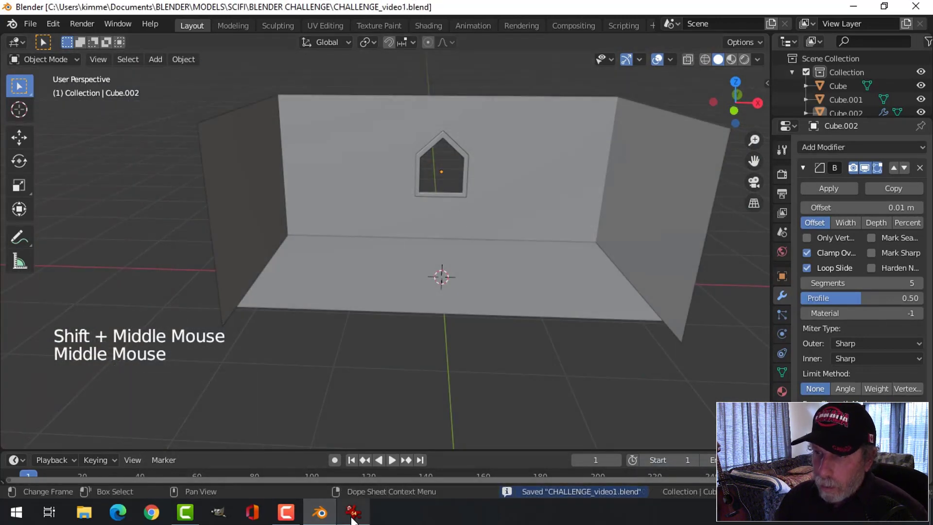
Check the window's inner panes and divider in the IrfanView reference picture and return to Blender.
{"action": "left_click", "coordinate": [354, 512]}
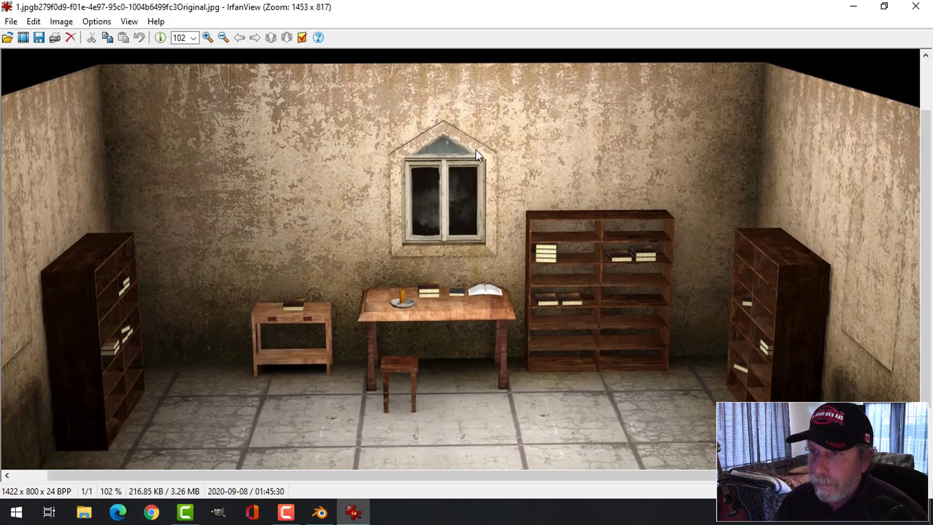
{"action": "left_click", "coordinate": [320, 512]}
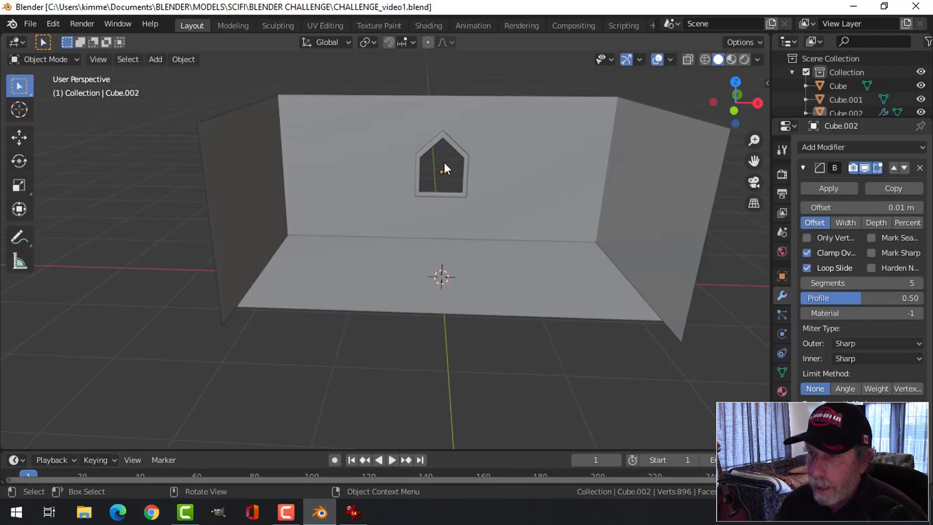
In front wireframe view, select the back wall's vertices around the window opening, including its peak, and raise them slightly.
{"action": "key", "text": "KP_1"}
{"action": "scroll", "coordinate": [445, 163], "scroll_direction": "up", "scroll_amount": 2}
{"action": "middle_click_drag", "start_coordinate": [471, 193], "coordinate": [393, 229], "text": "shift"}
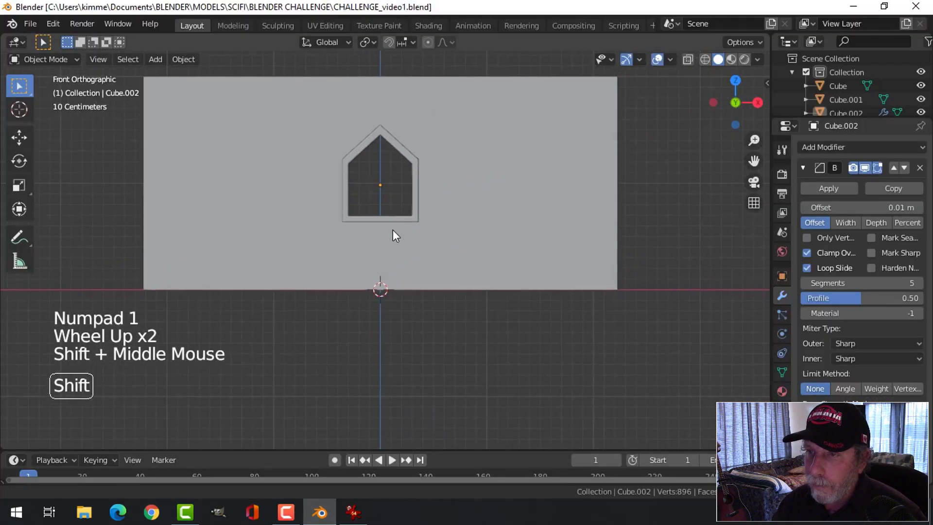
{"action": "scroll", "coordinate": [395, 233], "scroll_direction": "up", "scroll_amount": 2}
{"action": "scroll", "coordinate": [401, 228], "scroll_direction": "down", "scroll_amount": 2}
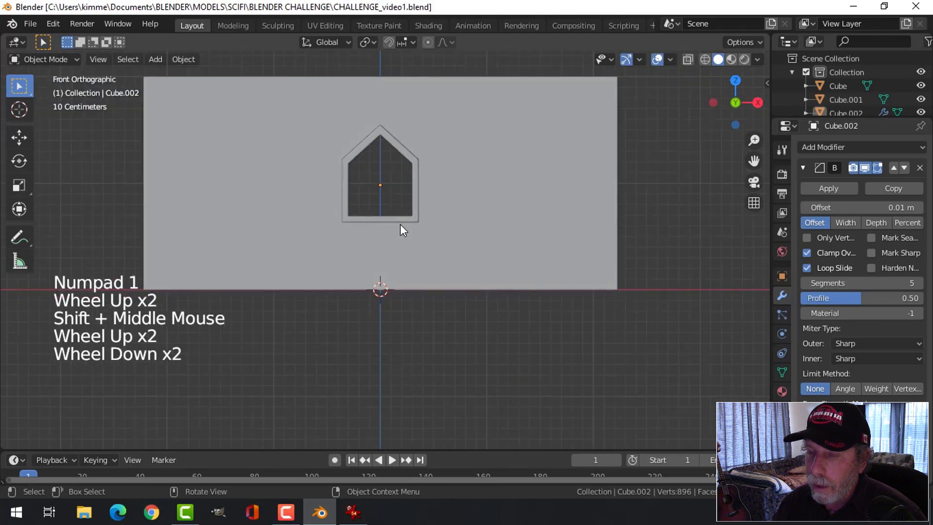
{"action": "left_click", "coordinate": [449, 187]}
{"action": "key", "text": "Tab"}
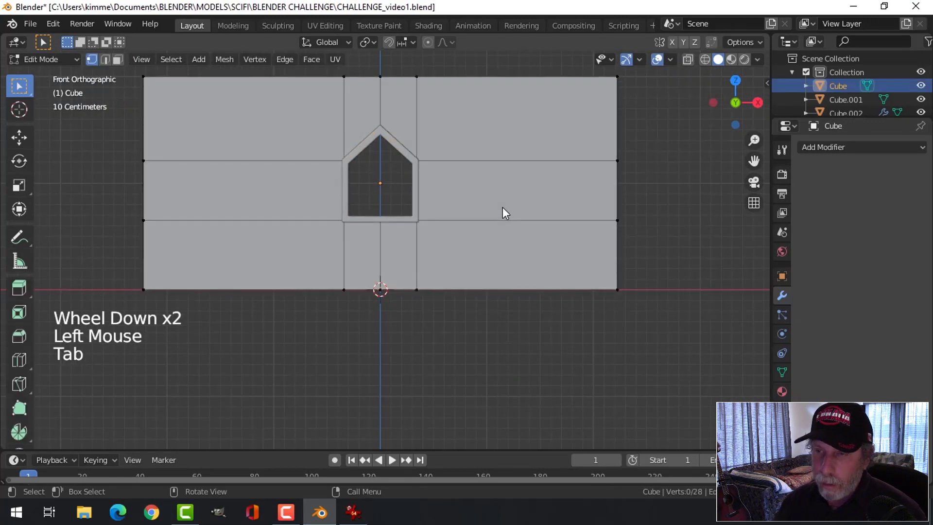
{"action": "key", "text": "z"}
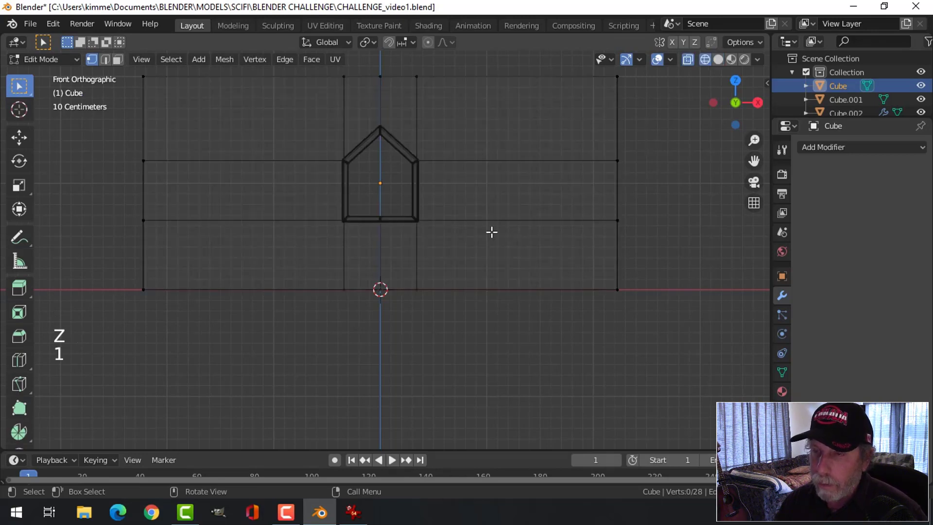
{"action": "key", "text": "b"}
{"action": "left_click_drag", "start_coordinate": [99, 140], "coordinate": [651, 247]}
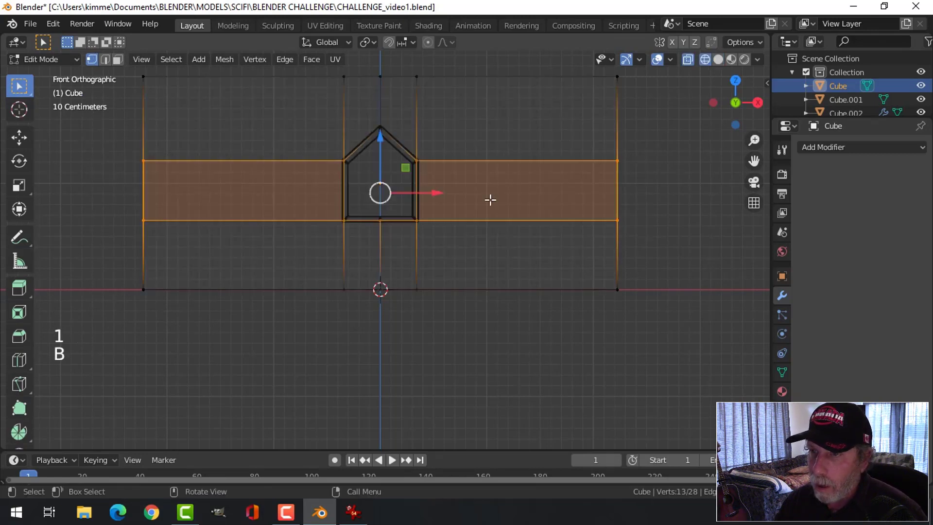
{"action": "left_click_drag", "start_coordinate": [382, 139], "coordinate": [384, 120]}
{"action": "key", "text": "ctrl+z"}
{"action": "left_click", "coordinate": [376, 113], "text": "shift"}
{"action": "key", "text": "alt+a"}
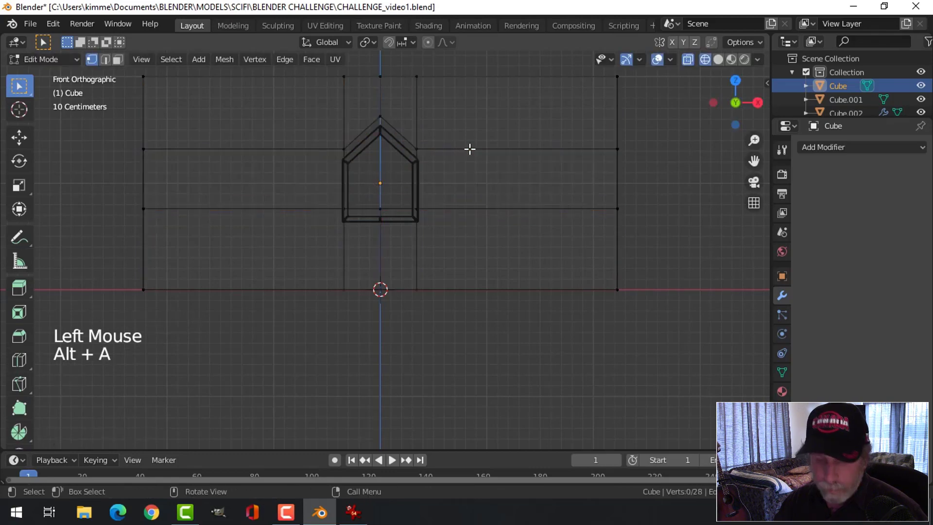
Raise the window frame to align with the moved wall opening and return to solid shading.
{"action": "key", "text": "z"}
{"action": "left_click", "coordinate": [376, 152]}
{"action": "key", "text": "Tab"}
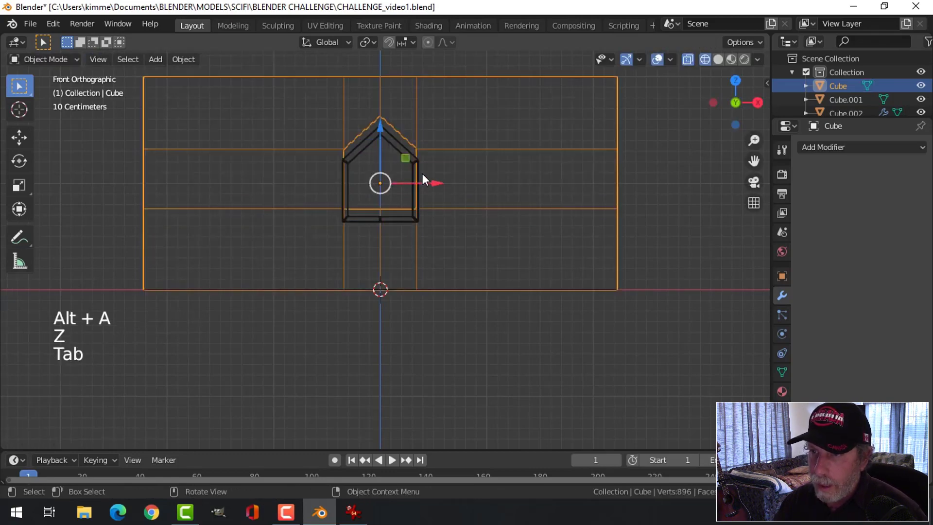
{"action": "left_click", "coordinate": [413, 217]}
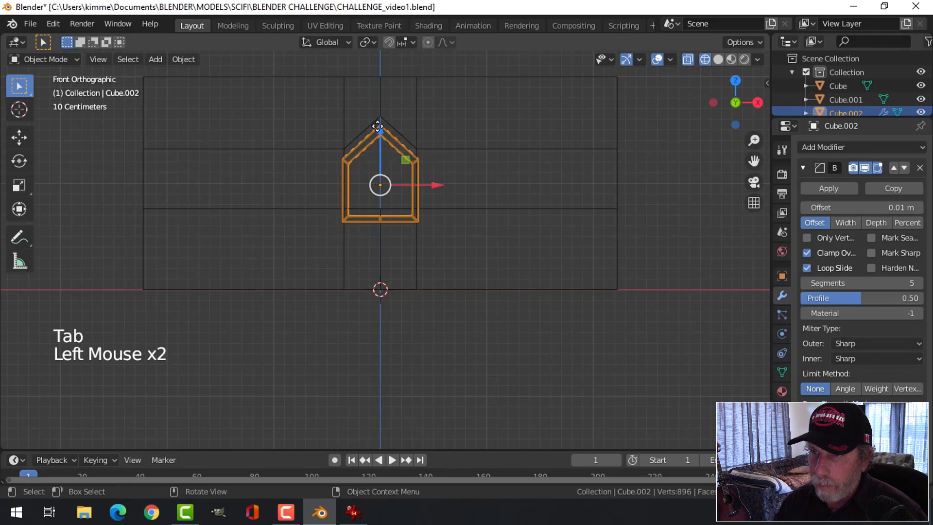
{"action": "left_click_drag", "start_coordinate": [378, 126], "coordinate": [380, 113]}
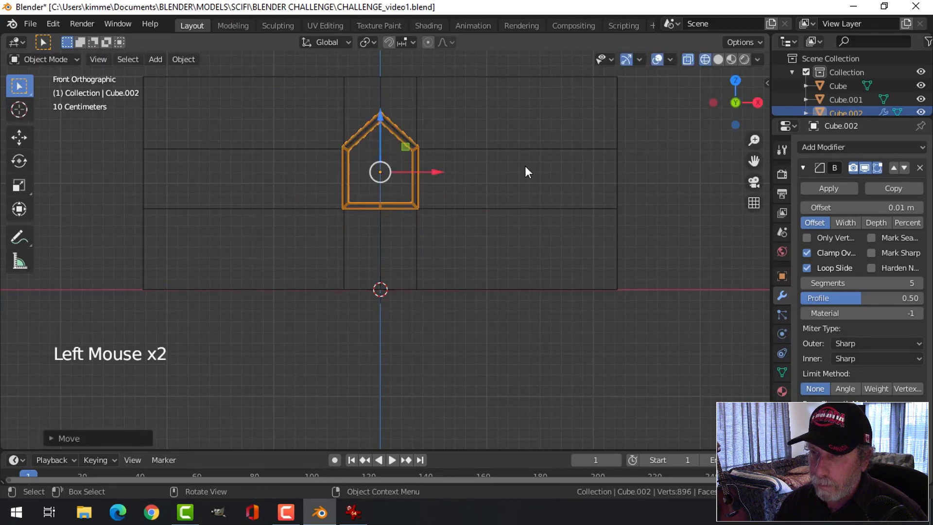
{"action": "key", "text": "alt+a"}
{"action": "key", "text": "z"}
{"action": "middle_click_drag", "start_coordinate": [541, 186], "coordinate": [503, 232]}
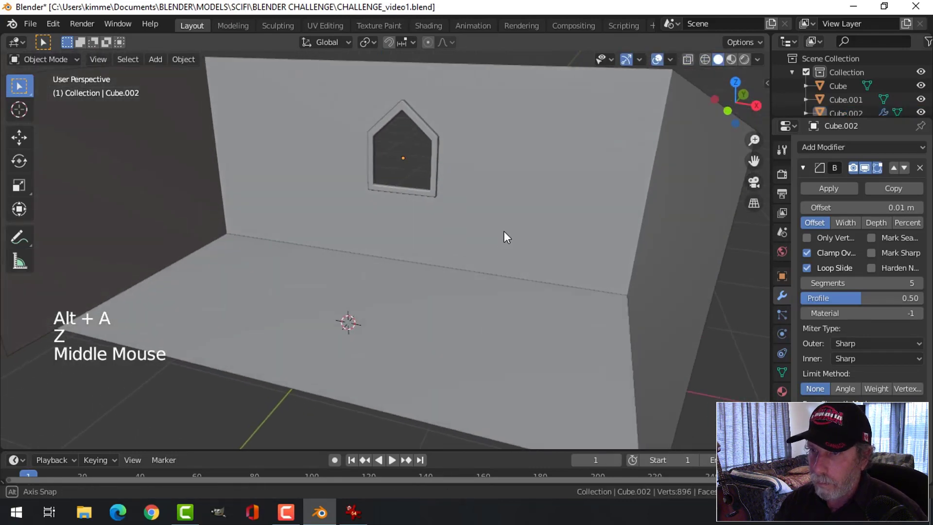
Enlarge the IrfanView reference picture to about 150% to examine the desk below the window, and return to Blender.
{"action": "scroll", "coordinate": [423, 252], "scroll_direction": "down", "scroll_amount": 3}
{"action": "middle_click_drag", "start_coordinate": [422, 253], "coordinate": [424, 428]}
{"action": "scroll", "coordinate": [429, 260], "scroll_direction": "up", "scroll_amount": 3}
{"action": "left_click", "coordinate": [353, 511]}
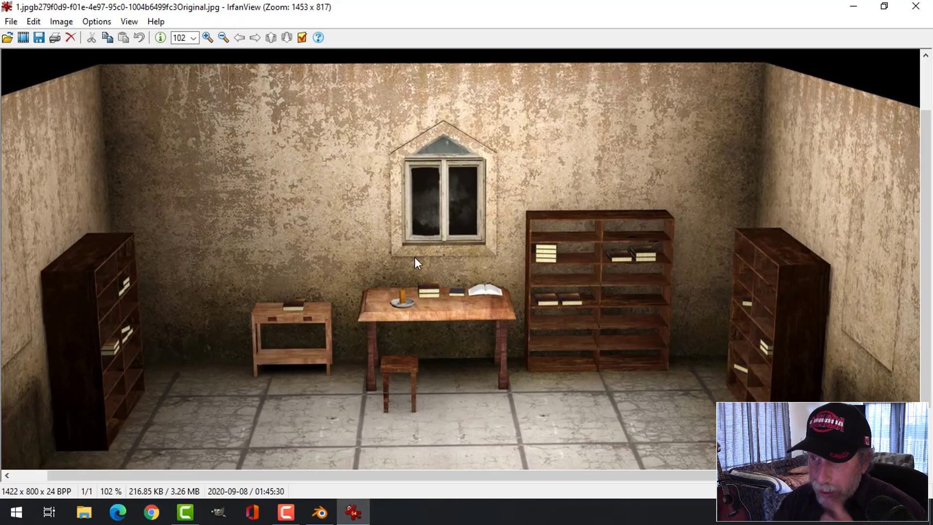
{"action": "left_click", "coordinate": [208, 37]}
{"action": "left_click", "coordinate": [208, 38]}
{"action": "left_click", "coordinate": [208, 37]}
{"action": "left_click", "coordinate": [208, 38]}
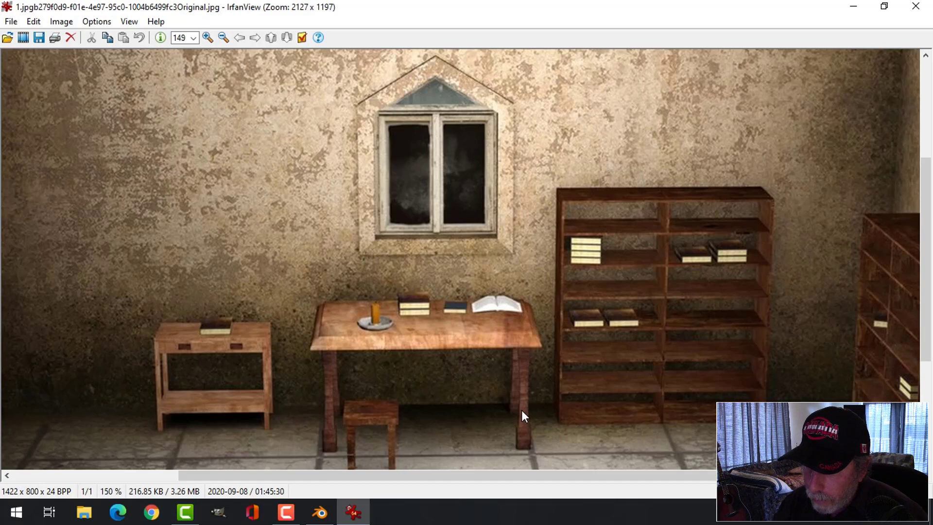
{"action": "left_click", "coordinate": [320, 512]}
Duplicate the floor's face in Edit Mode and raise the copy above the floor.
{"action": "scroll", "coordinate": [439, 302], "scroll_direction": "down", "scroll_amount": 2}
{"action": "middle_click_drag", "start_coordinate": [439, 302], "coordinate": [424, 254]}
{"action": "left_click", "coordinate": [533, 304]}
{"action": "middle_click_drag", "start_coordinate": [533, 304], "coordinate": [493, 307]}
{"action": "key", "text": "Tab"}
{"action": "key", "text": "a"}
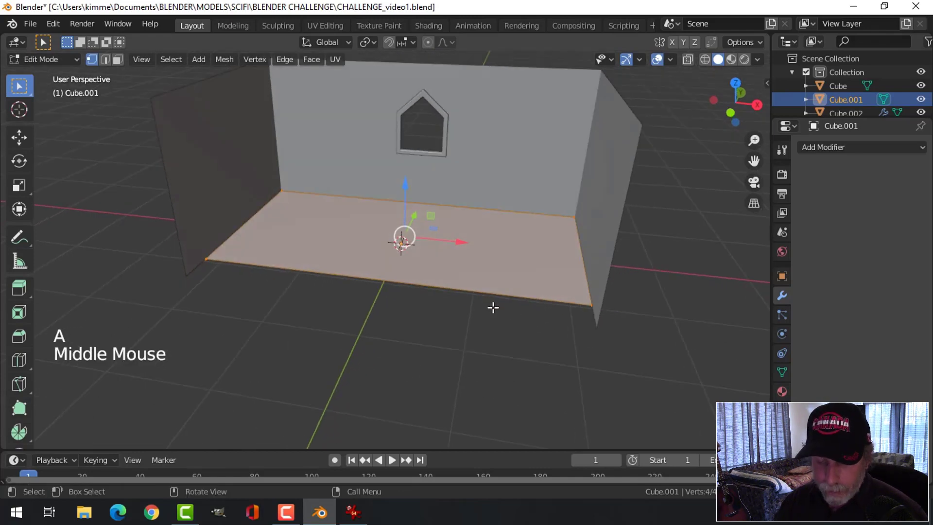
{"action": "key", "text": "shift+d"}
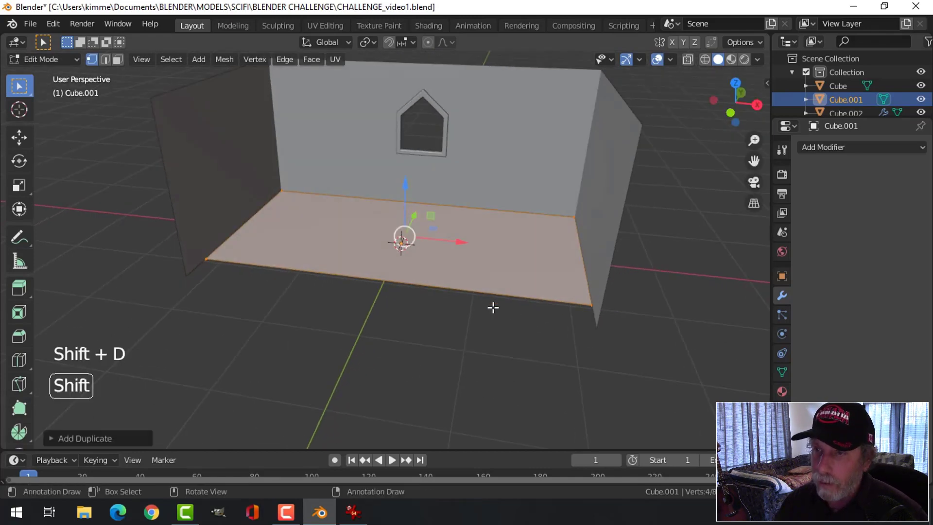
{"action": "left_click_drag", "start_coordinate": [403, 228], "coordinate": [408, 160]}
Scale the copied face down to tabletop size and compare it with the desk in the IrfanView reference picture.
{"action": "key", "text": "s"}
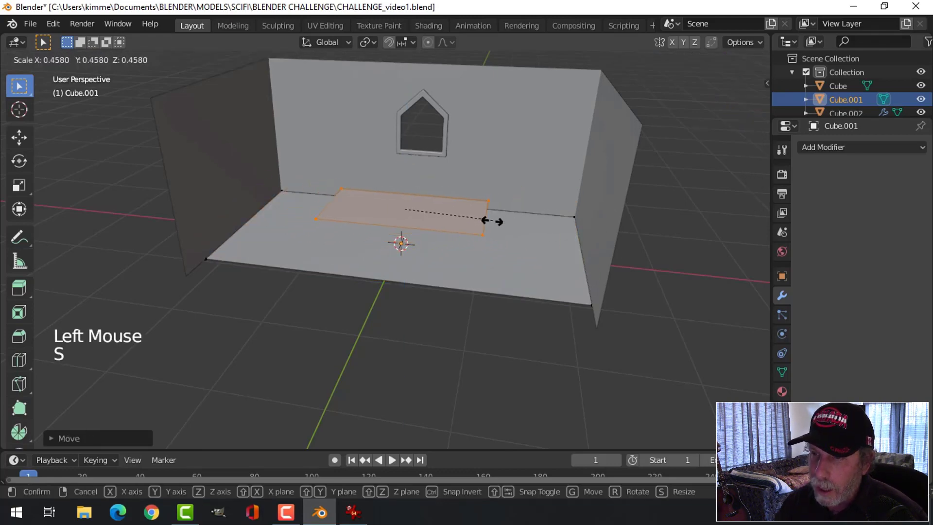
{"action": "left_click", "coordinate": [450, 221]}
{"action": "key", "text": "KP_1"}
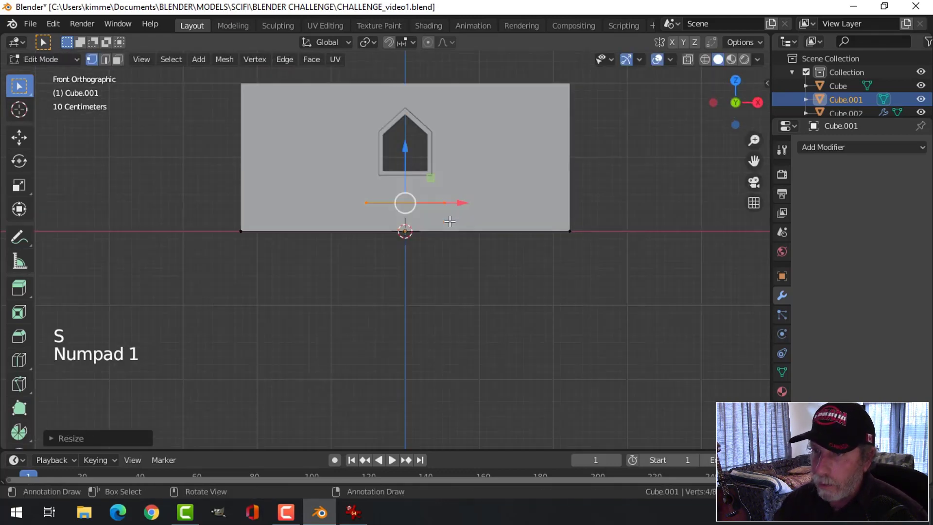
{"action": "scroll", "coordinate": [449, 221], "scroll_direction": "up", "scroll_amount": 4}
{"action": "left_click", "coordinate": [345, 514]}
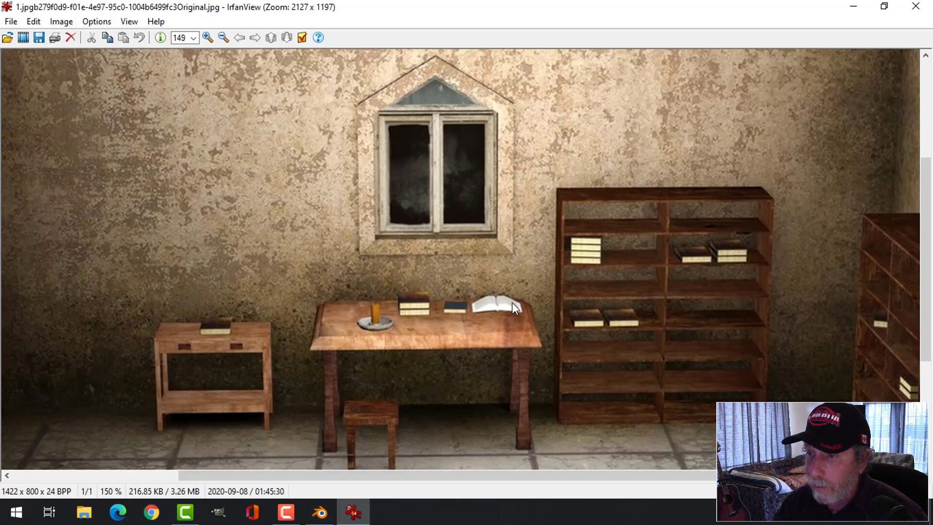
{"action": "left_click", "coordinate": [321, 510]}
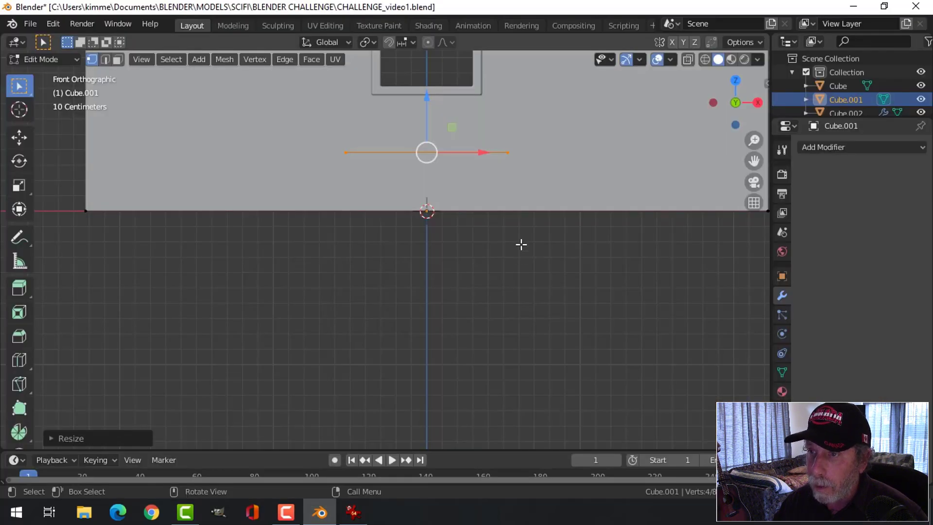
Move the tabletop face about 0.6 m back against the rear wall and raise it closer to the window.
{"action": "middle_click_drag", "start_coordinate": [517, 204], "coordinate": [438, 220], "text": "shift"}
{"action": "scroll", "coordinate": [491, 223], "scroll_direction": "down", "scroll_amount": 2}
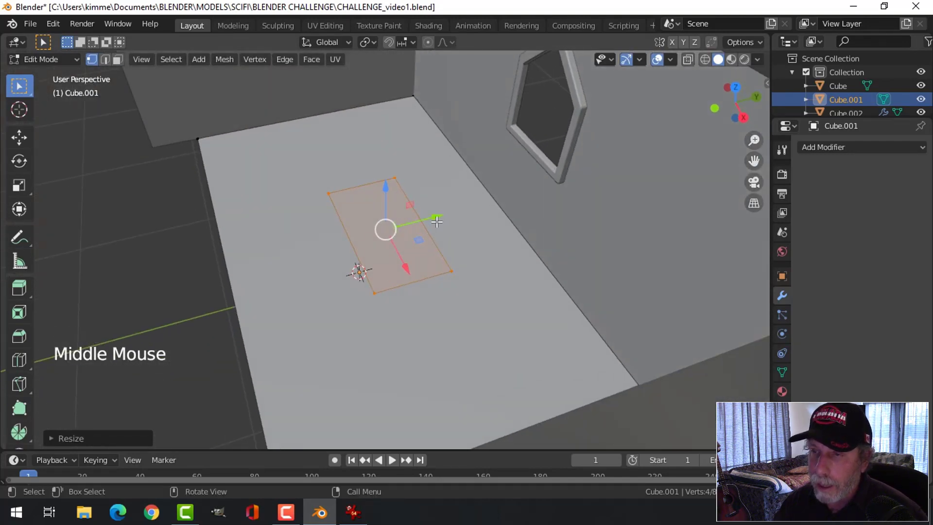
{"action": "left_click_drag", "start_coordinate": [437, 220], "coordinate": [455, 208]}
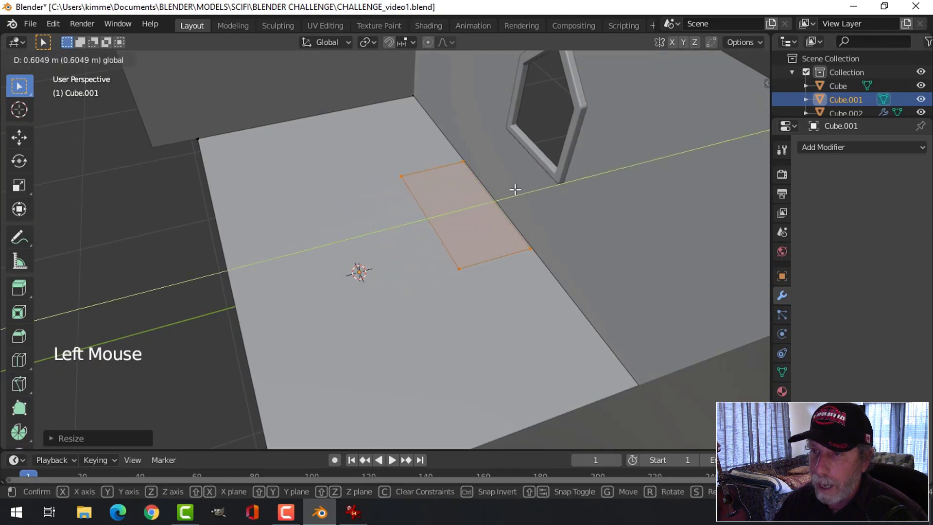
{"action": "left_click_drag", "start_coordinate": [515, 190], "coordinate": [515, 189]}
{"action": "middle_click_drag", "start_coordinate": [515, 189], "coordinate": [587, 185]}
{"action": "left_click_drag", "start_coordinate": [408, 157], "coordinate": [413, 127]}
{"action": "key", "text": "KP_1"}
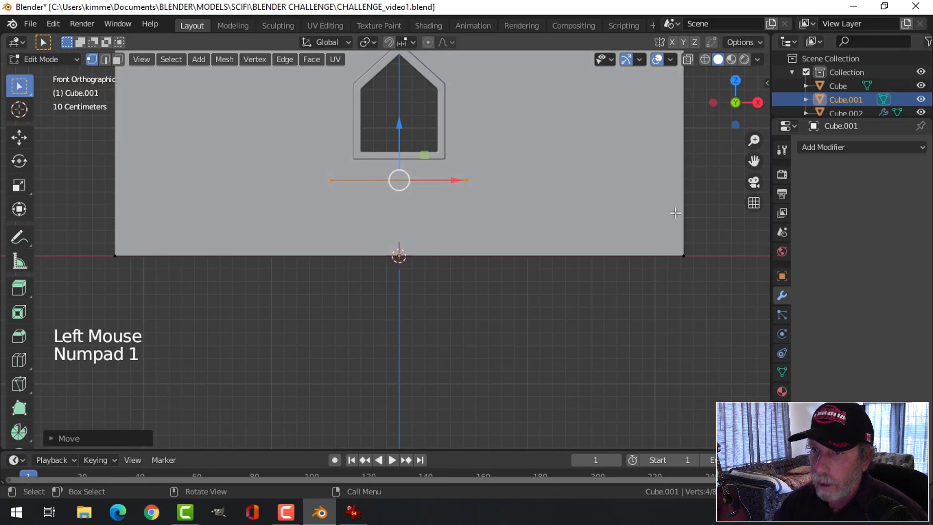
{"action": "middle_click_drag", "start_coordinate": [481, 195], "coordinate": [387, 170]}
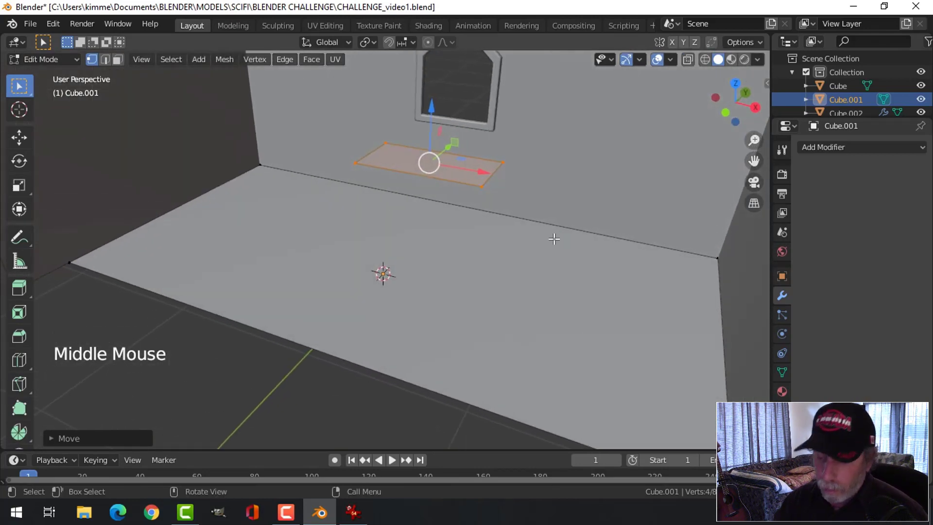
Separate the tabletop face into its own object and set its origin to its geometry.
{"action": "key", "text": "p"}
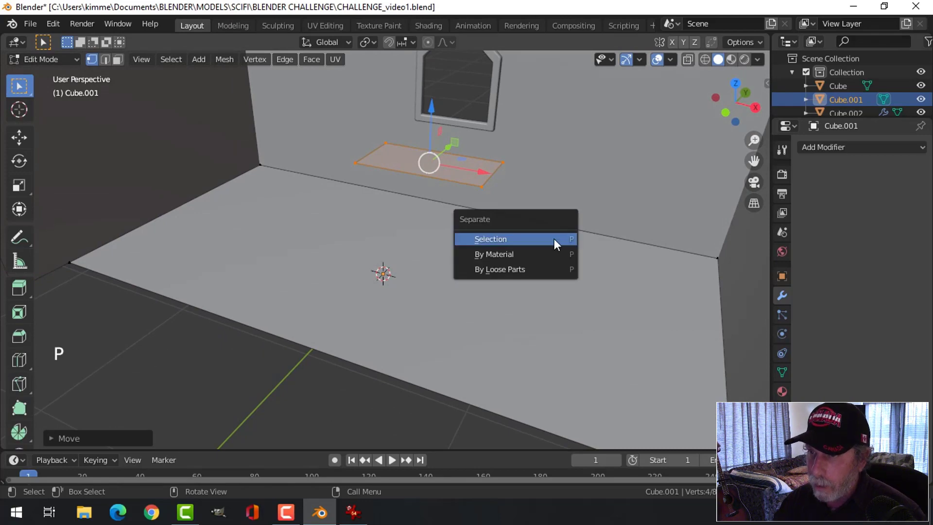
{"action": "left_click", "coordinate": [554, 239]}
{"action": "key", "text": "Tab"}
{"action": "left_click", "coordinate": [452, 169]}
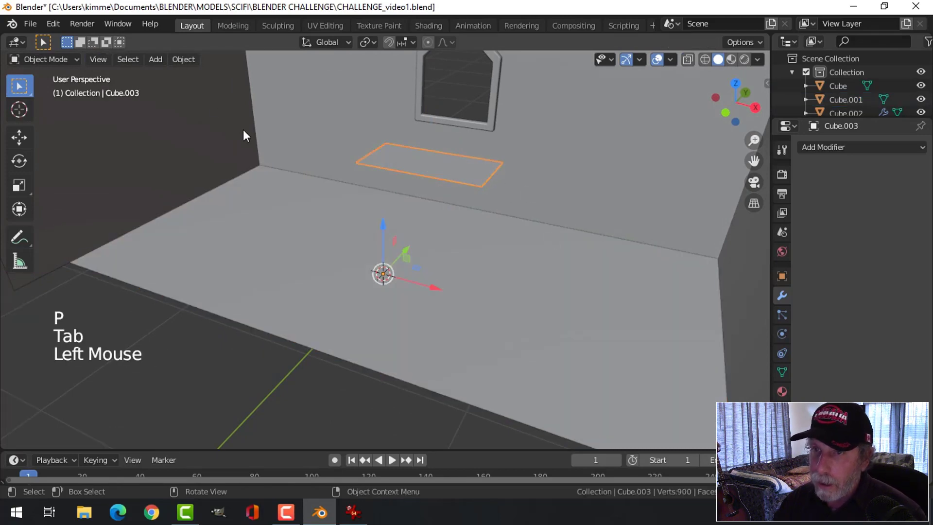
{"action": "left_click", "coordinate": [184, 59]}
{"action": "mouse_move", "coordinate": [206, 88]}
{"action": "left_click", "coordinate": [389, 103]}
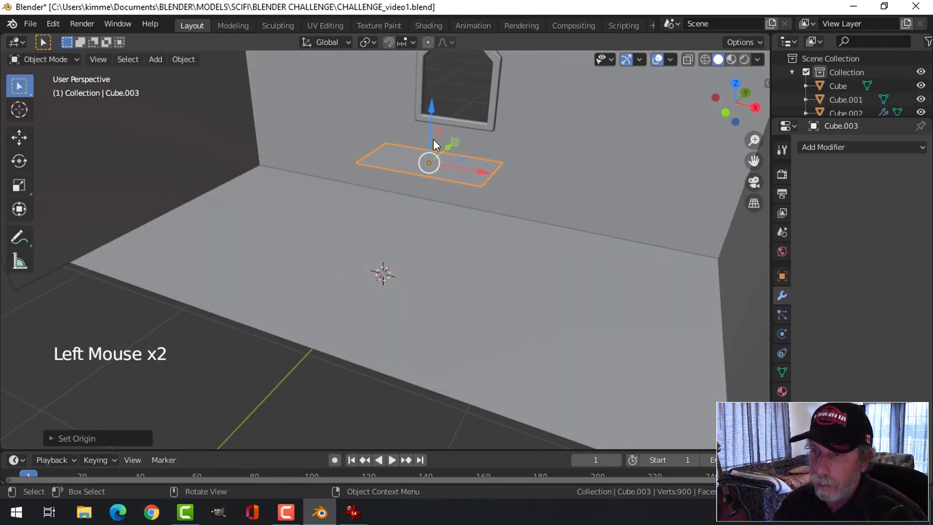
Extrude the whole tabletop face upward to give it a thin slab thickness.
{"action": "middle_click_drag", "start_coordinate": [433, 139], "coordinate": [573, 185]}
{"action": "scroll", "coordinate": [529, 186], "scroll_direction": "up", "scroll_amount": 2}
{"action": "key", "text": "Tab"}
{"action": "key", "text": "a"}
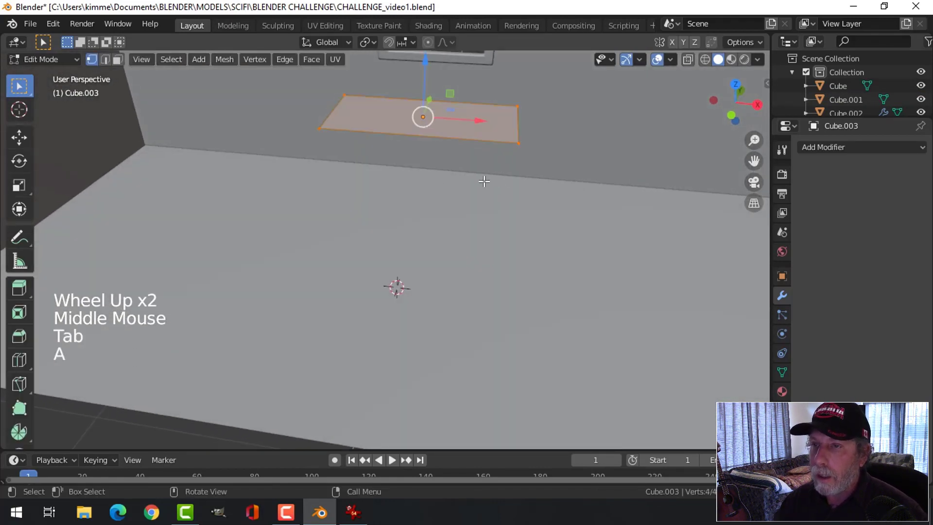
{"action": "middle_click_drag", "start_coordinate": [484, 182], "coordinate": [483, 204]}
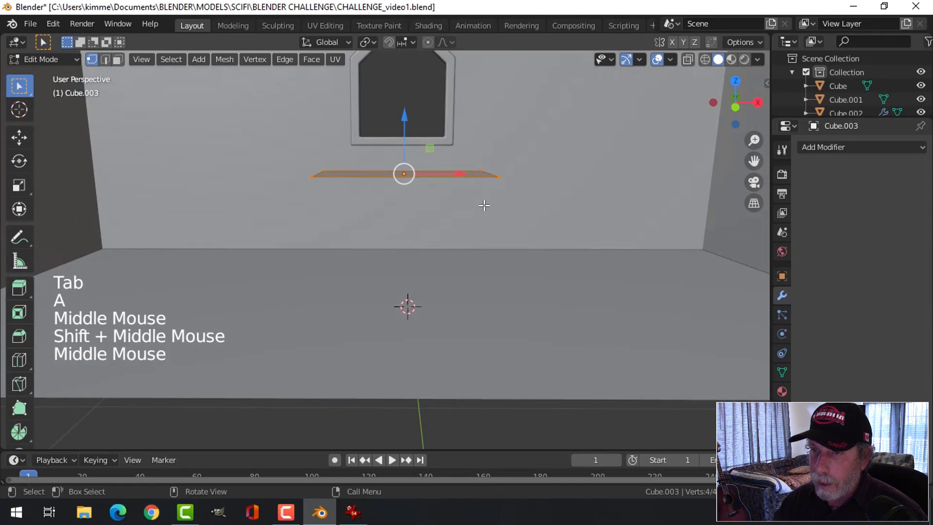
{"action": "key", "text": "e"}
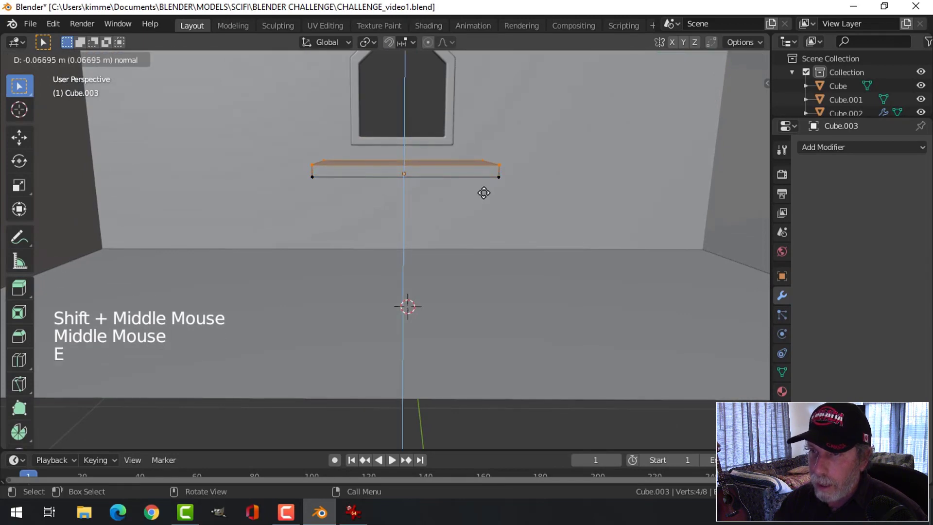
{"action": "left_click", "coordinate": [532, 170]}
Scale the tabletop's upper face to about 0.93 for sloping sides, compare it with the reference desk, and leave Edit Mode.
{"action": "key", "text": "s"}
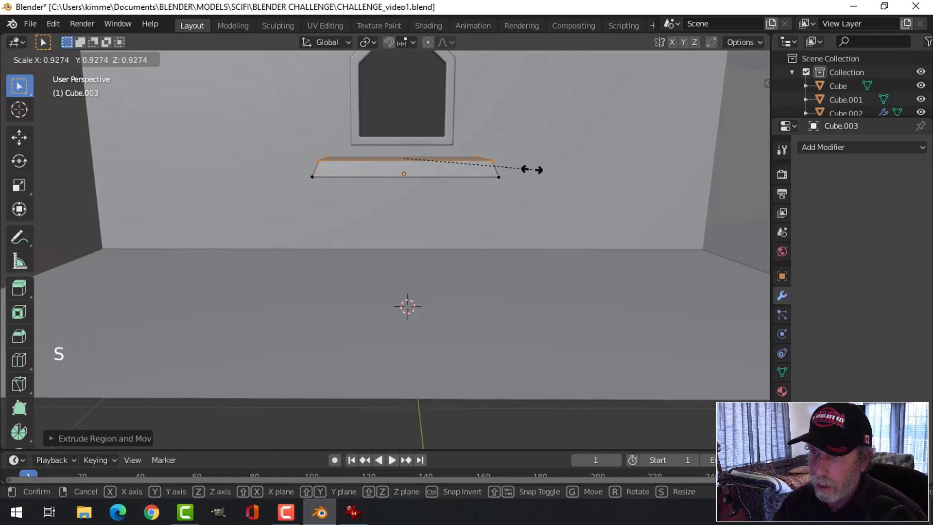
{"action": "left_click", "coordinate": [530, 170]}
{"action": "key", "text": "alt+a"}
{"action": "middle_click_drag", "start_coordinate": [546, 163], "coordinate": [505, 221]}
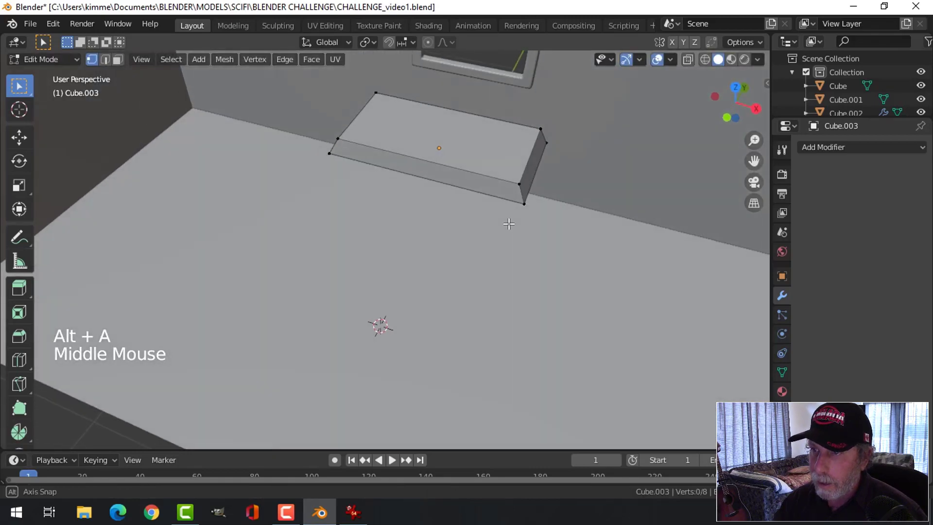
{"action": "left_click", "coordinate": [348, 518]}
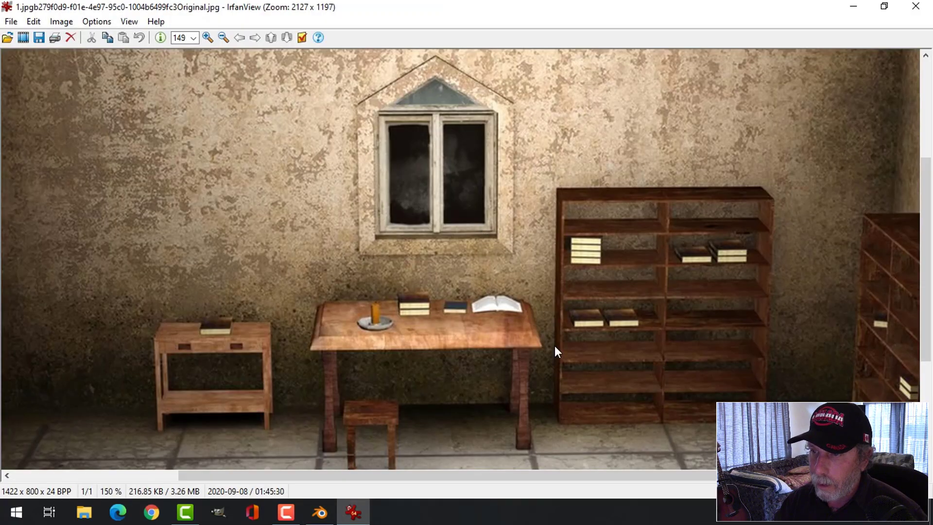
{"action": "left_click", "coordinate": [321, 513]}
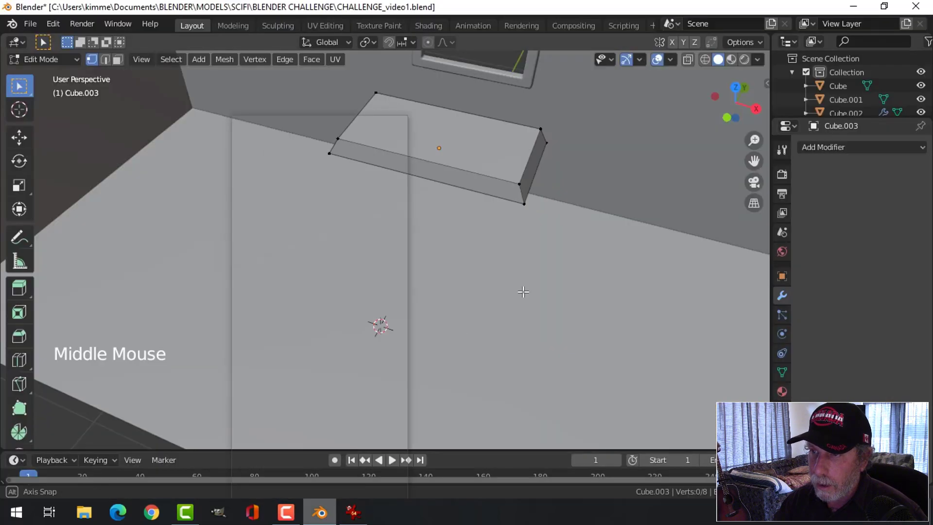
{"action": "middle_click_drag", "start_coordinate": [523, 291], "coordinate": [521, 255]}
{"action": "key", "text": "Tab"}
{"action": "key", "text": "alt+a"}
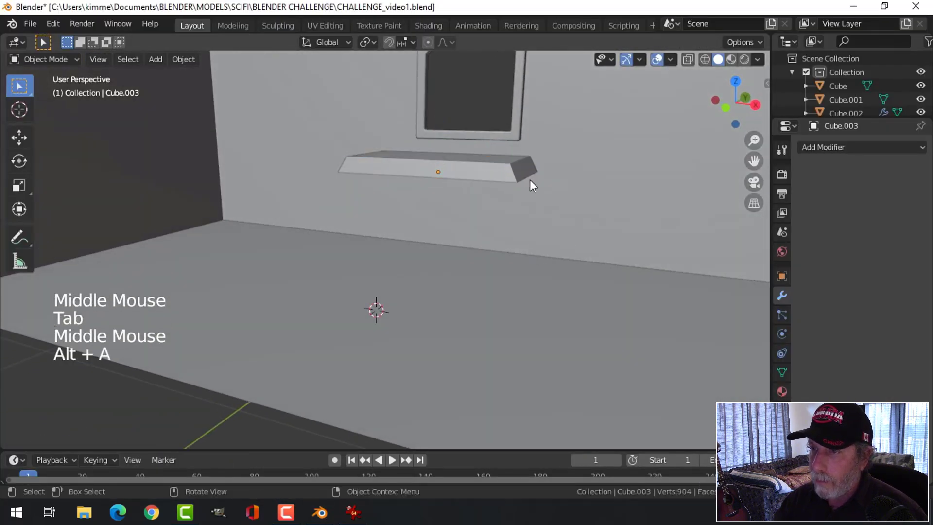
Add a Bevel modifier to the tabletop slab.
{"action": "middle_click_drag", "start_coordinate": [470, 183], "coordinate": [521, 218], "text": "shift"}
{"action": "left_click", "coordinate": [523, 208]}
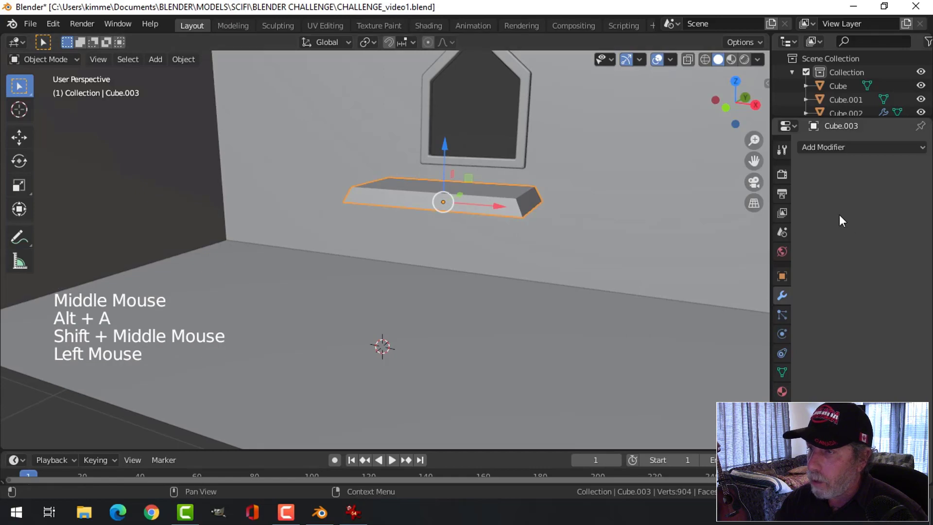
{"action": "left_click", "coordinate": [827, 149]}
{"action": "left_click", "coordinate": [681, 189]}
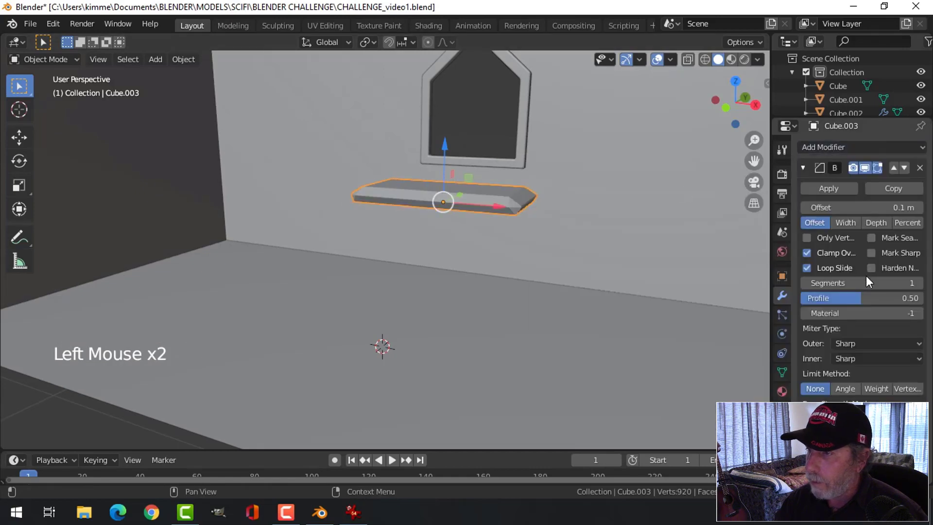
Set the tabletop's Bevel modifier to 5 segments and an offset of 0.01 m, and deselect the slab.
{"action": "left_click", "coordinate": [912, 283]}
{"action": "triple_click", "coordinate": [912, 284]}
{"action": "left_click", "coordinate": [912, 283]}
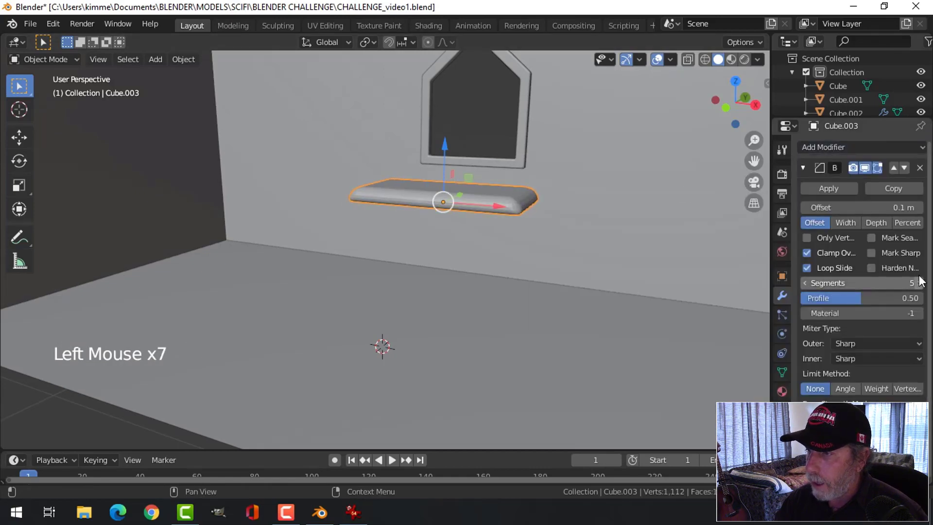
{"action": "left_click", "coordinate": [889, 208]}
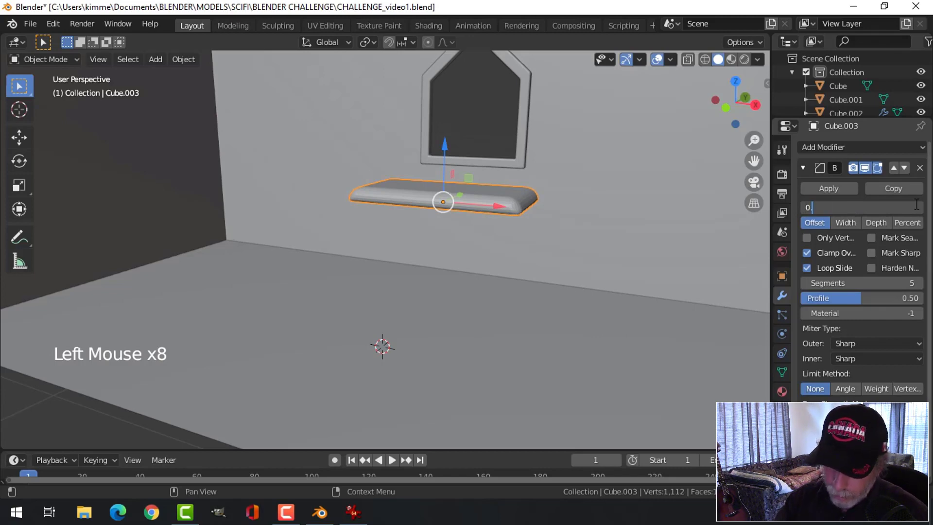
{"action": "type", "text": "0.01"}
{"action": "key", "text": "Return"}
{"action": "key", "text": "alt+a"}
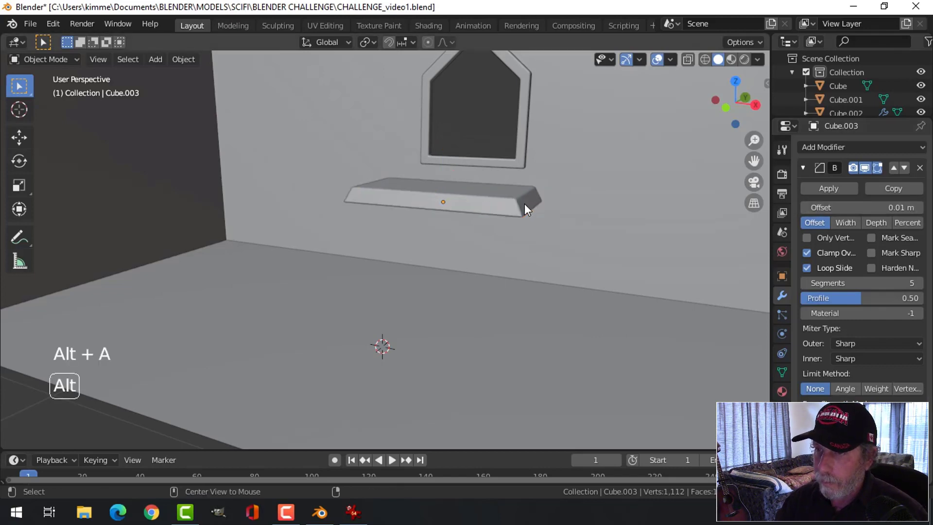
Scale the whole tabletop mesh along the X axis in Edit Mode to adjust its length.
{"action": "middle_click_drag", "start_coordinate": [524, 203], "coordinate": [413, 252]}
{"action": "left_click", "coordinate": [462, 202]}
{"action": "scroll", "coordinate": [508, 232], "scroll_direction": "down", "scroll_amount": 1}
{"action": "scroll", "coordinate": [508, 232], "scroll_direction": "down", "scroll_amount": 1}
{"action": "key", "text": "Tab"}
{"action": "key", "text": "a"}
{"action": "scroll", "coordinate": [484, 233], "scroll_direction": "up", "scroll_amount": 1}
{"action": "scroll", "coordinate": [484, 233], "scroll_direction": "up", "scroll_amount": 2}
{"action": "key", "text": "s"}
{"action": "key", "text": "x"}
{"action": "left_click", "coordinate": [506, 244]}
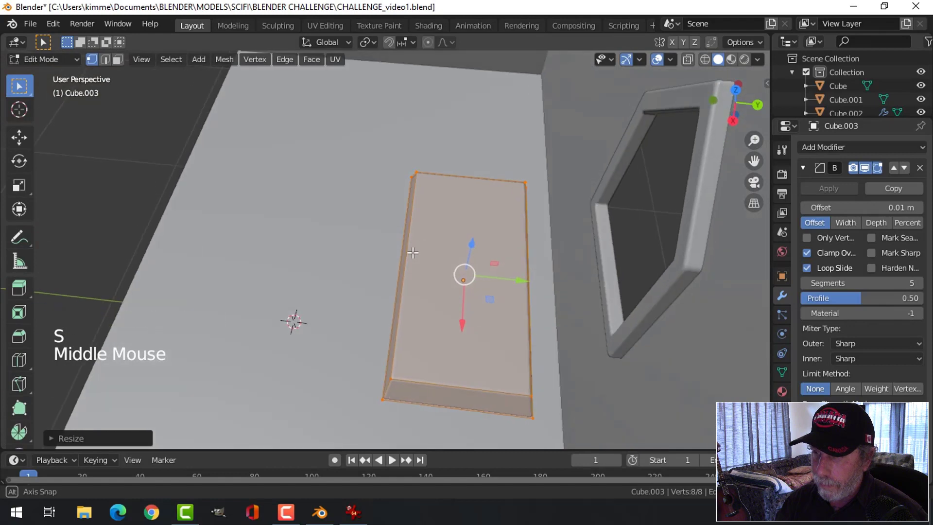
Deepen the tabletop by scaling it about 1.07 along the Y axis, and return to Object Mode.
{"action": "key", "text": "s"}
{"action": "key", "text": "y"}
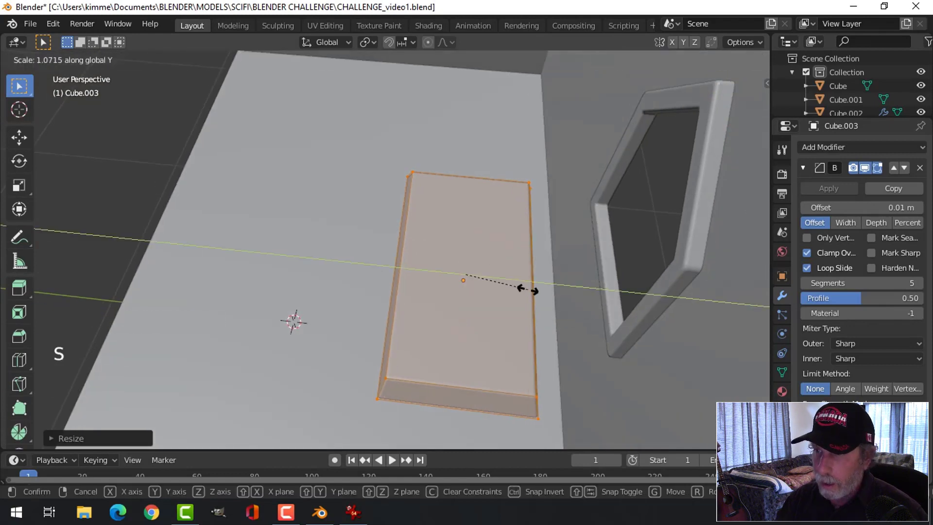
{"action": "left_click", "coordinate": [528, 289]}
{"action": "key", "text": "alt+a"}
{"action": "middle_click_drag", "start_coordinate": [464, 308], "coordinate": [505, 305]}
{"action": "key", "text": "Tab"}
{"action": "scroll", "coordinate": [505, 305], "scroll_direction": "down", "scroll_amount": 3}
{"action": "key", "text": "alt+a"}
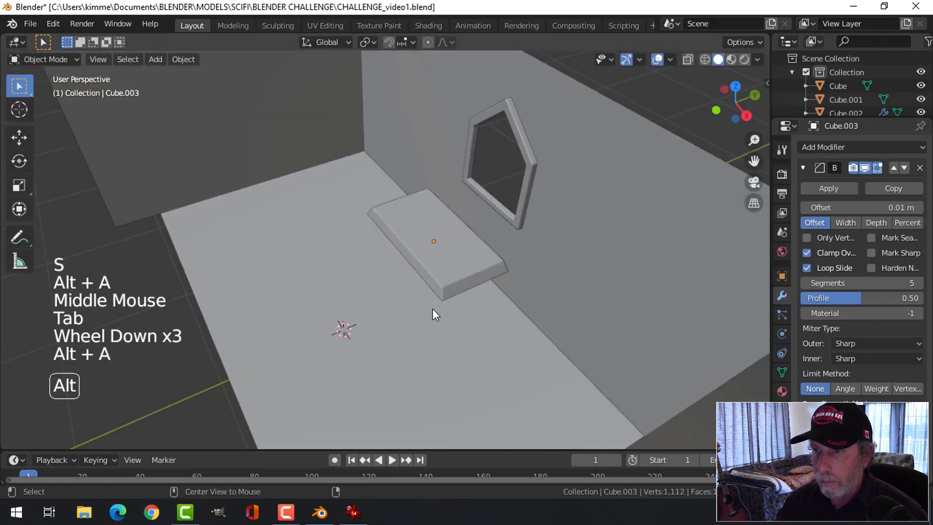
Move the tabletop slightly along the Y axis toward the back wall and check its placement below the window.
{"action": "middle_click_drag", "start_coordinate": [432, 308], "coordinate": [446, 296]}
{"action": "left_click", "coordinate": [477, 255]}
{"action": "middle_click_drag", "start_coordinate": [477, 255], "coordinate": [491, 246]}
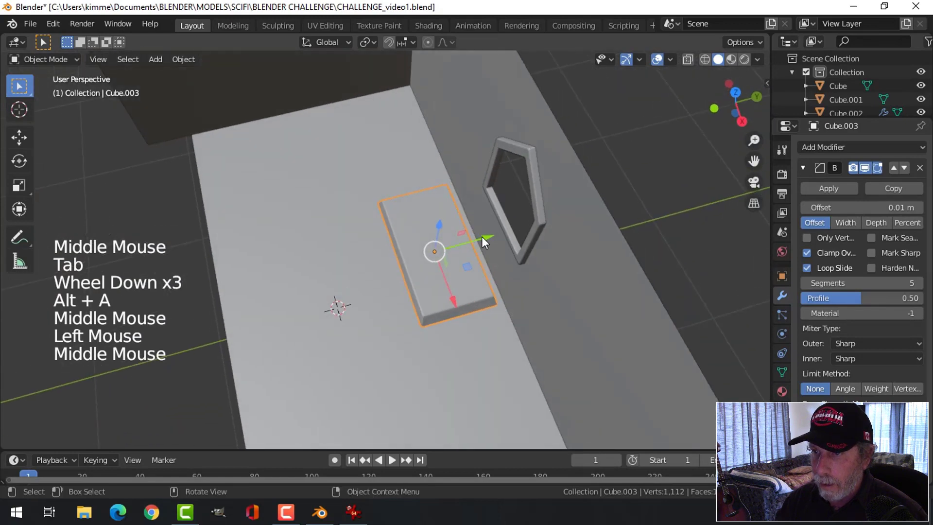
{"action": "left_click_drag", "start_coordinate": [482, 236], "coordinate": [493, 229]}
{"action": "middle_click_drag", "start_coordinate": [492, 229], "coordinate": [398, 304]}
{"action": "key", "text": "alt+a"}
{"action": "scroll", "coordinate": [401, 299], "scroll_direction": "up", "scroll_amount": 2}
{"action": "middle_click_drag", "start_coordinate": [450, 292], "coordinate": [441, 288], "text": "shift"}
{"action": "middle_click_drag", "start_coordinate": [442, 289], "coordinate": [422, 325]}
{"action": "scroll", "coordinate": [460, 307], "scroll_direction": "down", "scroll_amount": 1}
{"action": "scroll", "coordinate": [485, 313], "scroll_direction": "up", "scroll_amount": 2}
{"action": "middle_click_drag", "start_coordinate": [485, 312], "coordinate": [481, 306]}
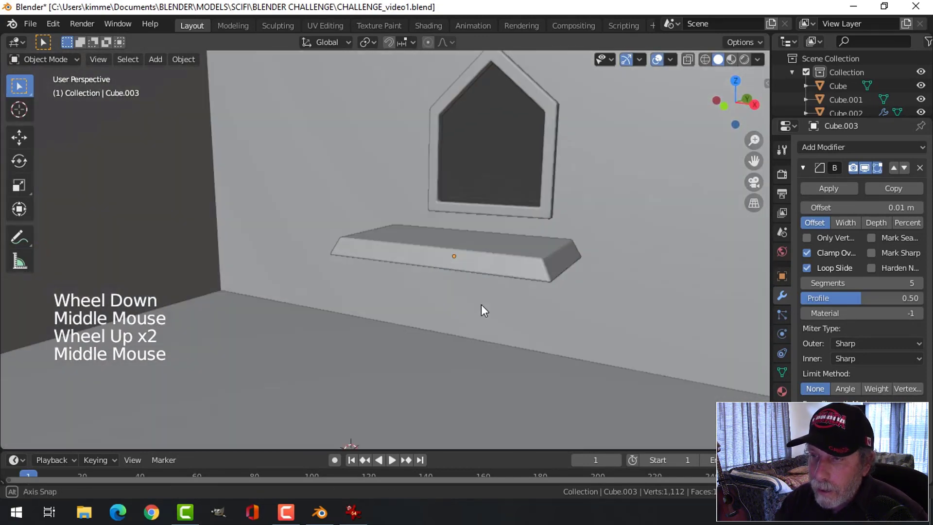
Hide the floor object so the tabletop's underside can be reached from below.
{"action": "left_click", "coordinate": [474, 243]}
{"action": "middle_click_drag", "start_coordinate": [473, 244], "coordinate": [568, 310]}
{"action": "middle_click_drag", "start_coordinate": [451, 271], "coordinate": [485, 314]}
{"action": "scroll", "coordinate": [409, 255], "scroll_direction": "down", "scroll_amount": 1}
{"action": "middle_click_drag", "start_coordinate": [409, 255], "coordinate": [443, 338]}
{"action": "left_click", "coordinate": [481, 329]}
{"action": "key", "text": "h"}
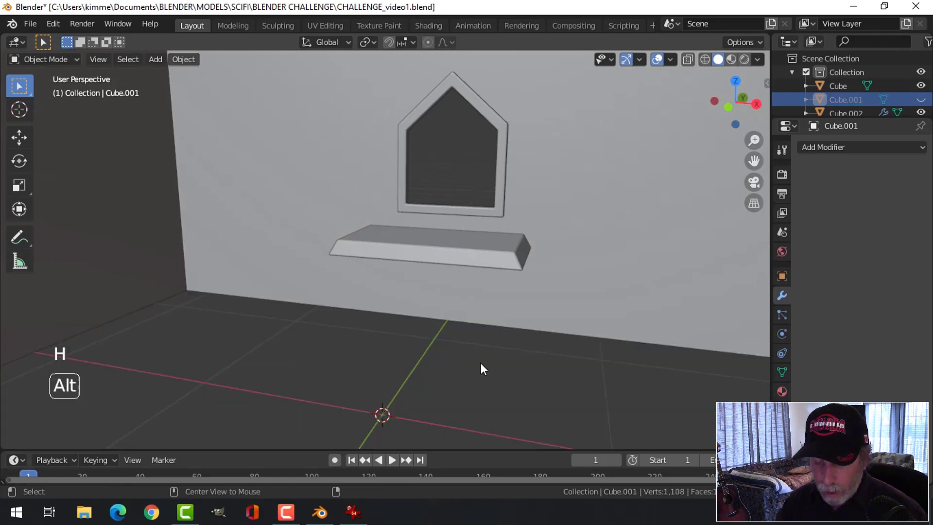
{"action": "key", "text": "alt+h"}
{"action": "key", "text": "alt+a"}
{"action": "left_click", "coordinate": [491, 294]}
{"action": "middle_click_drag", "start_coordinate": [492, 292], "coordinate": [452, 345]}
{"action": "key", "text": "h"}
Duplicate the tabletop's bottom face in Edit Mode and move the copy straight down below the slab.
{"action": "left_click", "coordinate": [424, 319]}
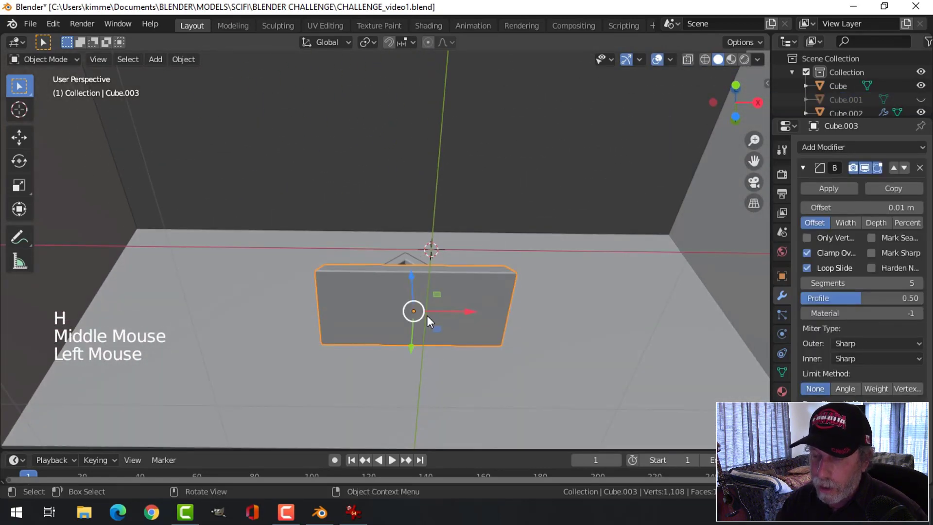
{"action": "key", "text": "Tab"}
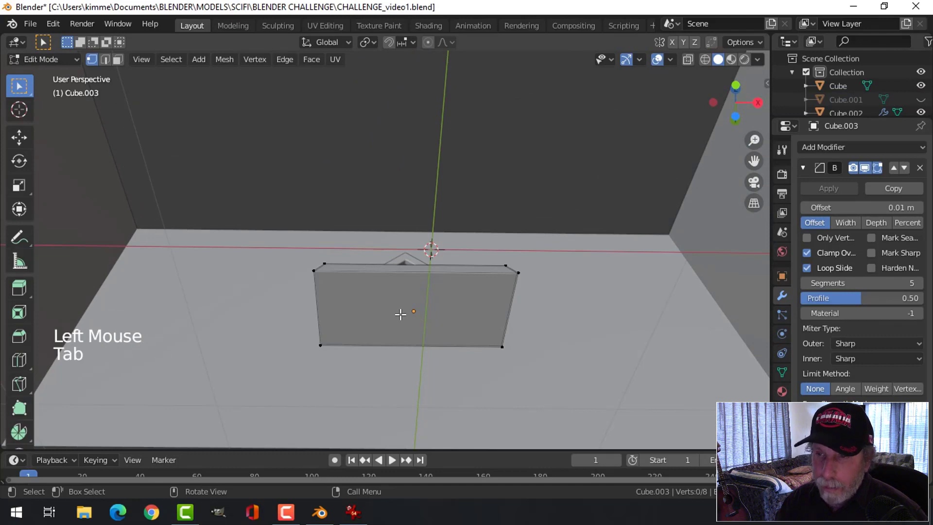
{"action": "key", "text": "3"}
{"action": "left_click", "coordinate": [453, 338]}
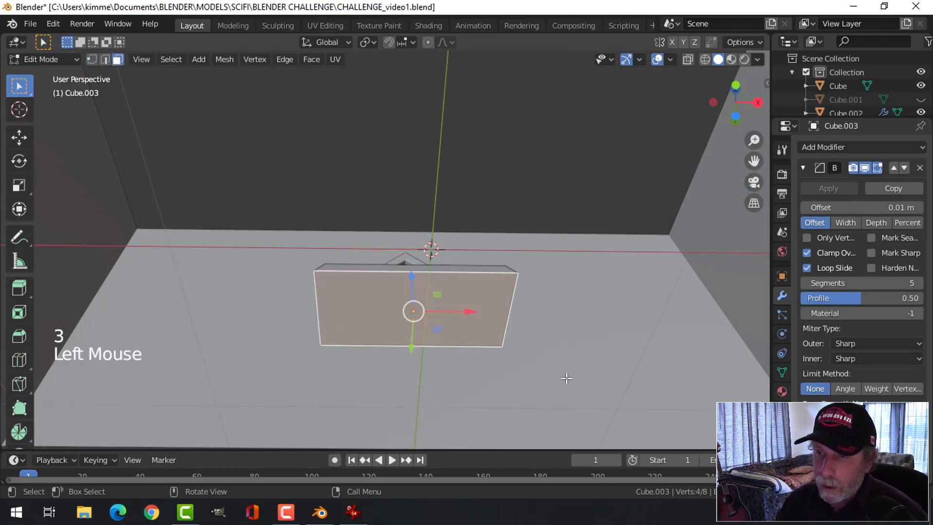
{"action": "middle_click_drag", "start_coordinate": [564, 377], "coordinate": [499, 209]}
{"action": "key", "text": "shift+d"}
{"action": "right_click", "coordinate": [532, 192]}
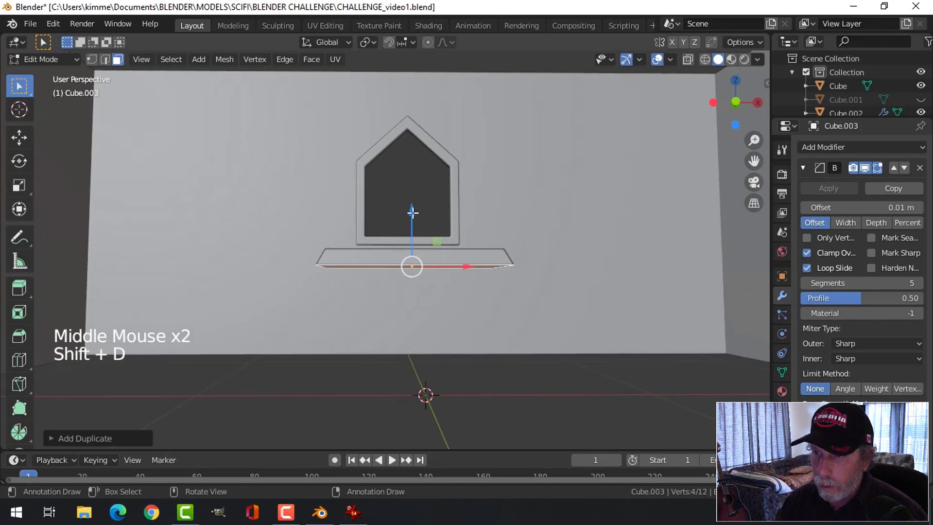
{"action": "left_click_drag", "start_coordinate": [412, 213], "coordinate": [412, 245]}
Shrink the duplicated face to a small near-square leg profile, scaling it about 0.58 along X and about 0.93 overall.
{"action": "mouse_move", "coordinate": [569, 269]}
{"action": "middle_mouse_down"}
{"action": "mouse_move", "coordinate": [550, 206]}
{"action": "mouse_move", "coordinate": [578, 254]}
{"action": "middle_mouse_up"}
{"action": "key", "text": "s"}
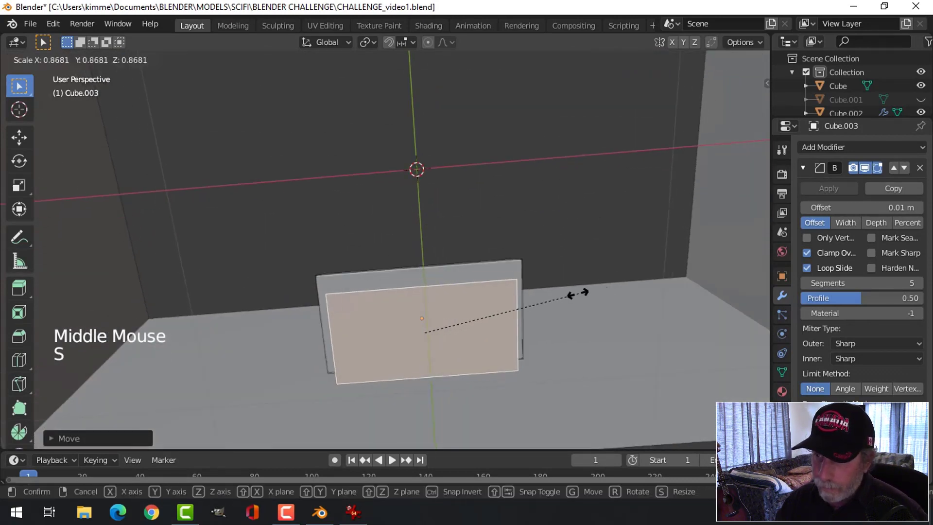
{"action": "left_click", "coordinate": [466, 334]}
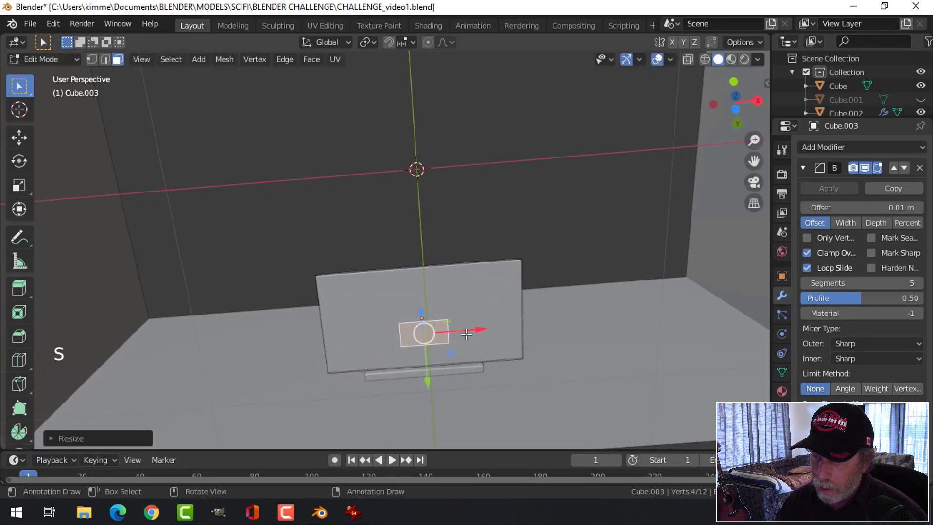
{"action": "middle_click_drag", "start_coordinate": [516, 358], "coordinate": [506, 338]}
{"action": "middle_click_drag", "start_coordinate": [506, 339], "coordinate": [499, 263], "text": "shift"}
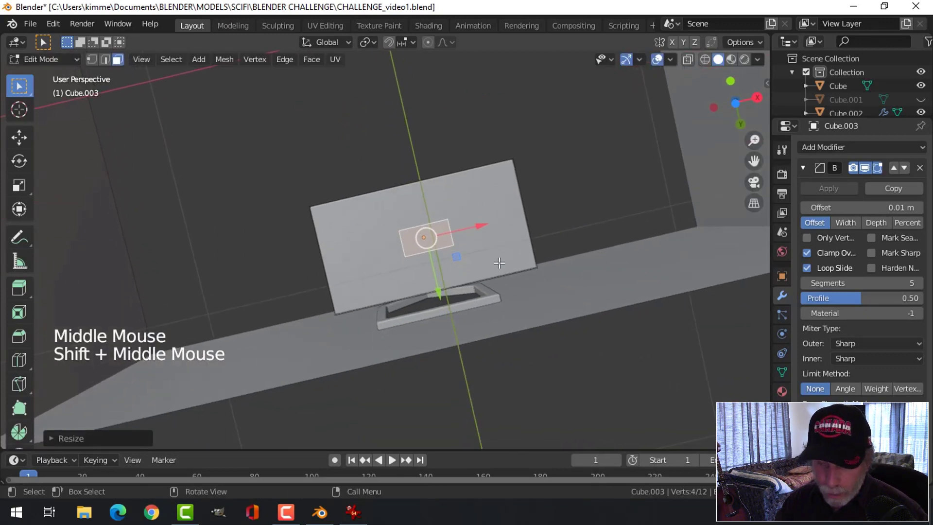
{"action": "key", "text": "s"}
{"action": "key", "text": "x"}
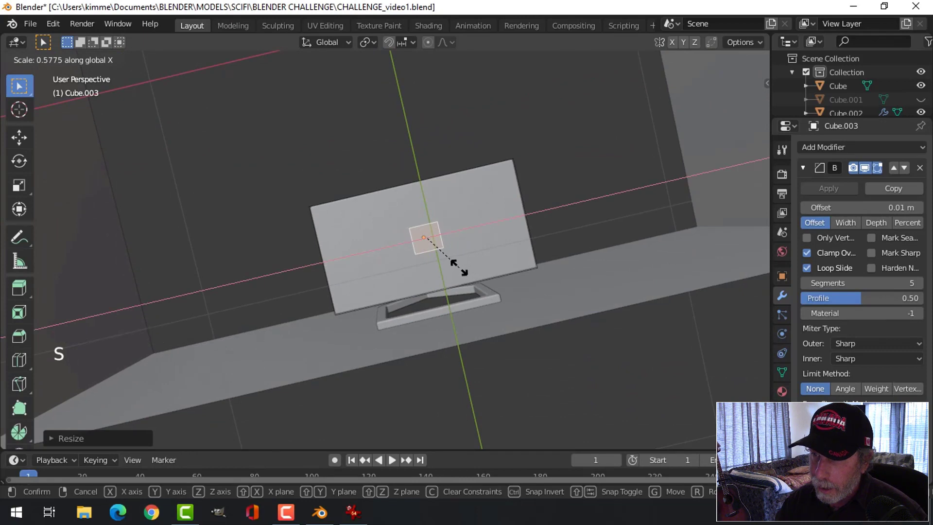
{"action": "left_click", "coordinate": [457, 267]}
{"action": "key", "text": "s"}
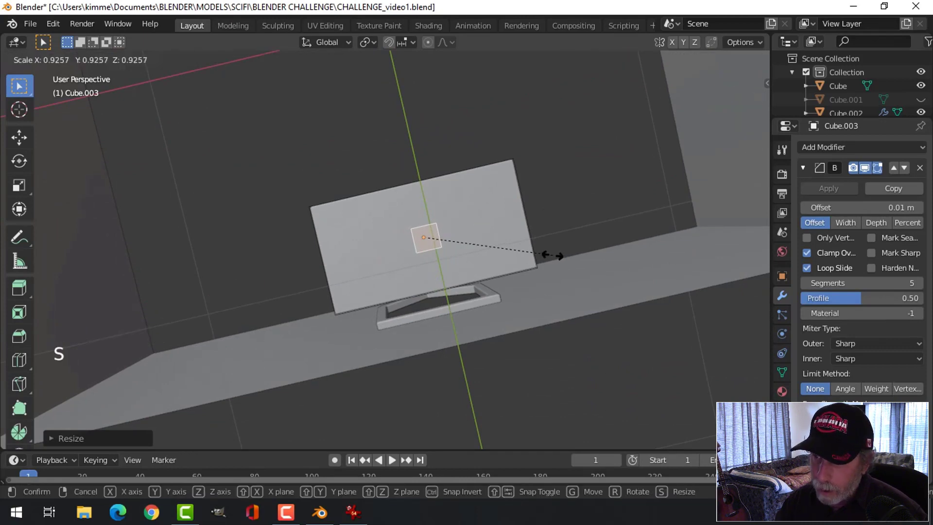
{"action": "left_click", "coordinate": [548, 254]}
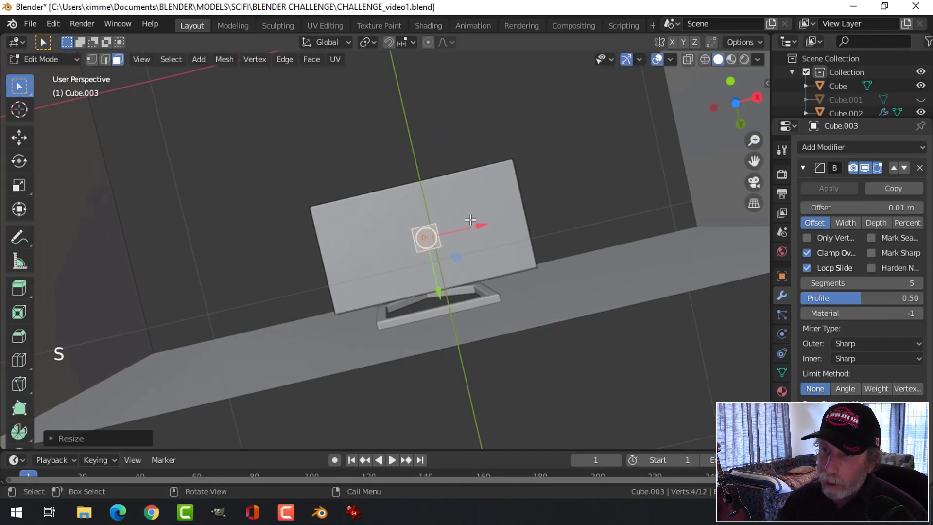
Move the small leg face under the tabletop's front-left corner in the bottom orthographic view.
{"action": "middle_click_drag", "start_coordinate": [470, 220], "coordinate": [524, 181]}
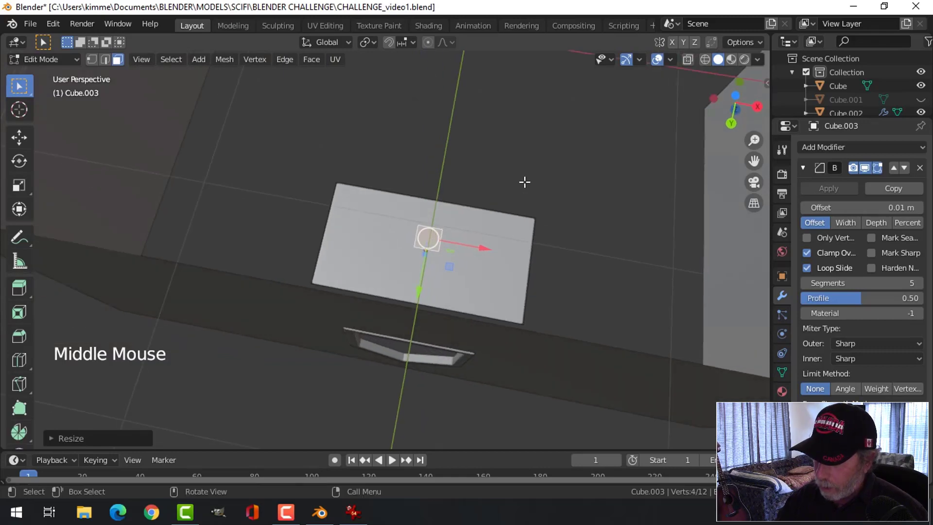
{"action": "key", "text": "KP_7"}
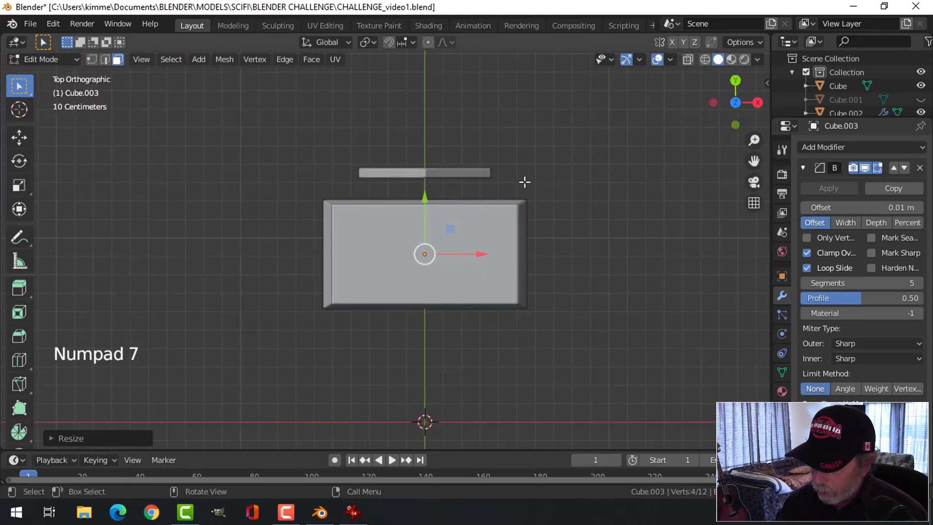
{"action": "key", "text": "ctrl+KP_7"}
{"action": "scroll", "coordinate": [481, 223], "scroll_direction": "up", "scroll_amount": 2}
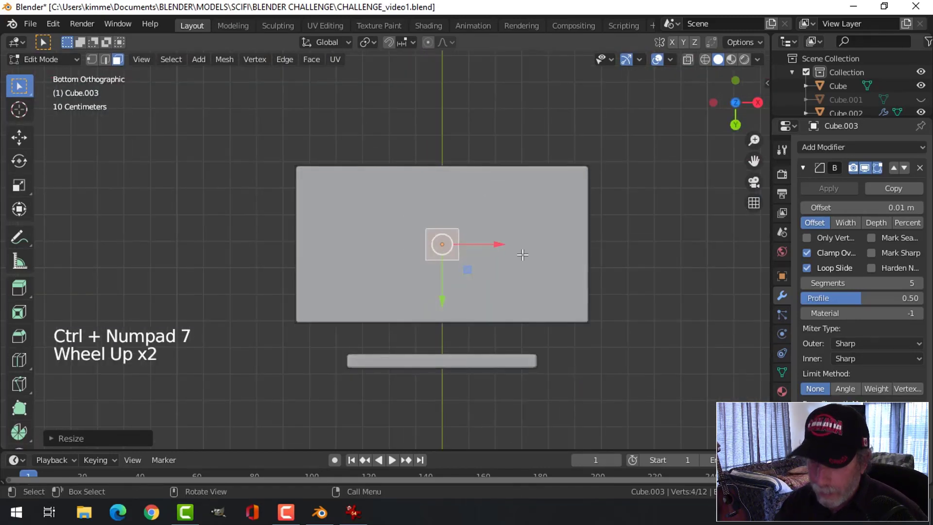
{"action": "key", "text": "g"}
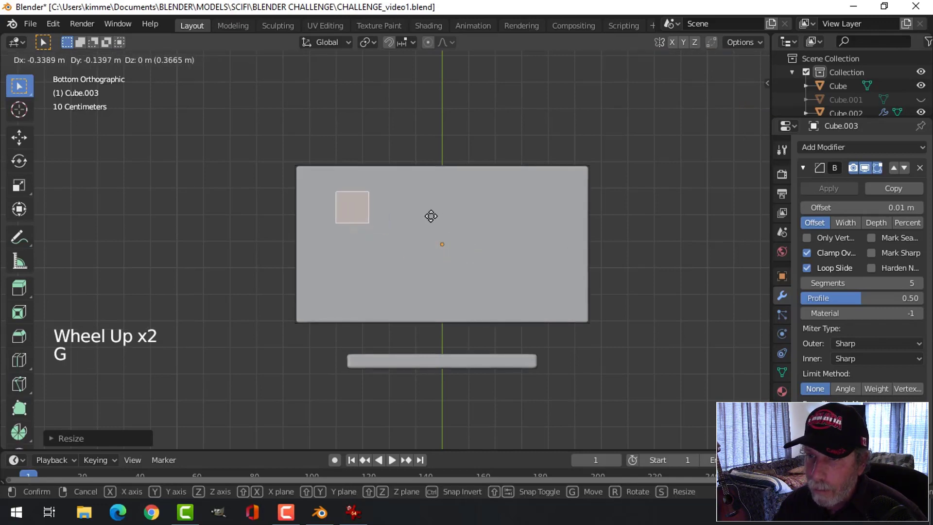
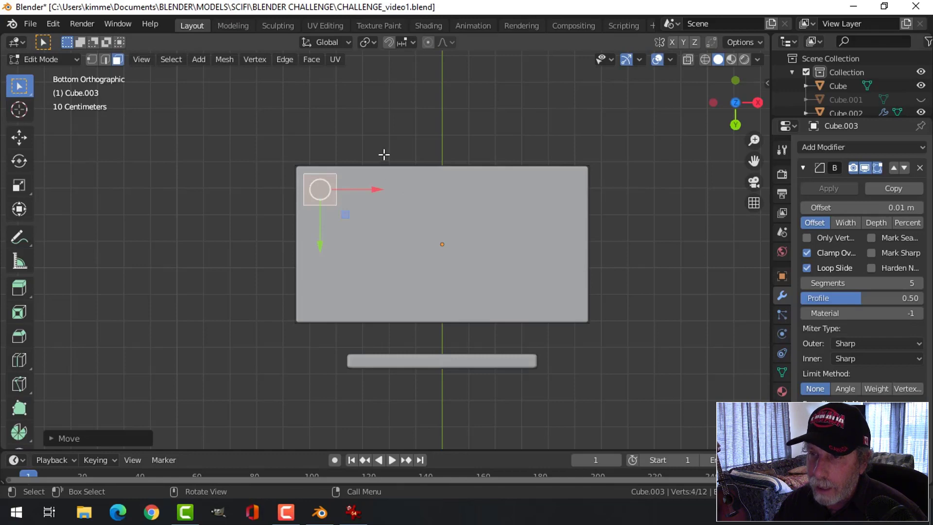
Raise the leg face to just under the tabletop and shrink it slightly, using the reference desk's legs as a guide.
{"action": "middle_click_drag", "start_coordinate": [403, 120], "coordinate": [323, 296]}
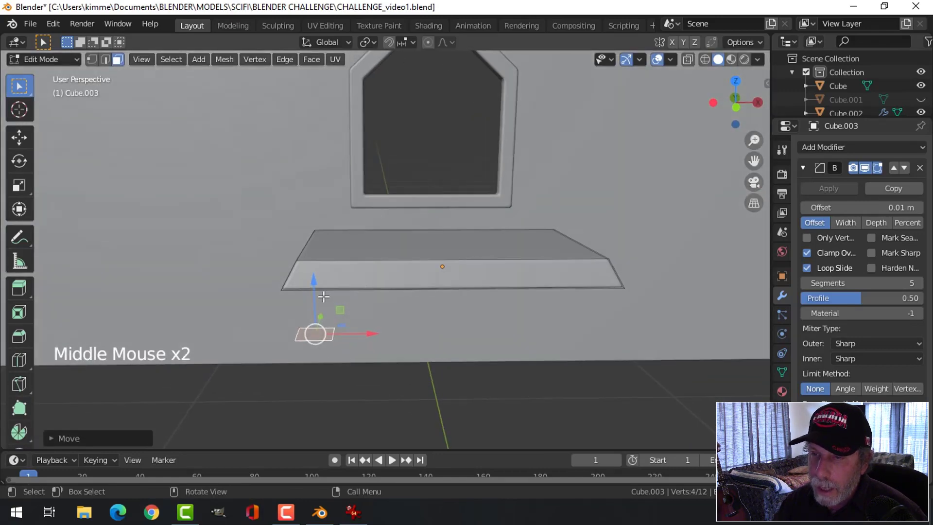
{"action": "left_click", "coordinate": [315, 290]}
{"action": "middle_click_drag", "start_coordinate": [313, 235], "coordinate": [432, 180]}
{"action": "left_click", "coordinate": [368, 510]}
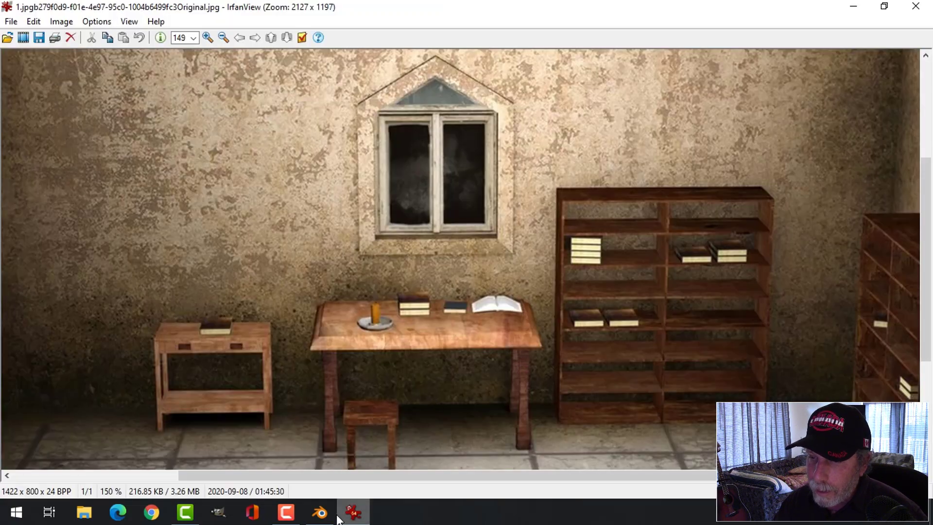
{"action": "left_click", "coordinate": [320, 513]}
{"action": "key", "text": "s"}
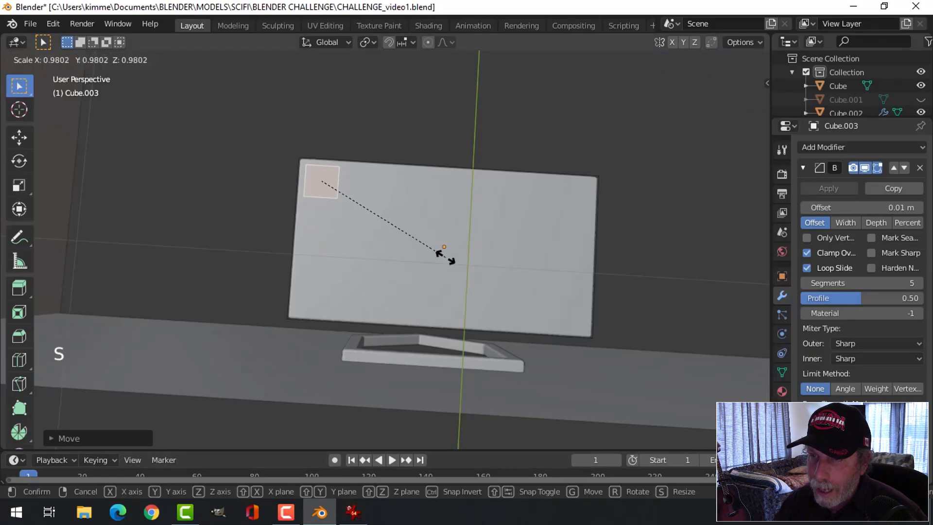
{"action": "left_click", "coordinate": [410, 254]}
{"action": "middle_click_drag", "start_coordinate": [410, 254], "coordinate": [336, 211]}
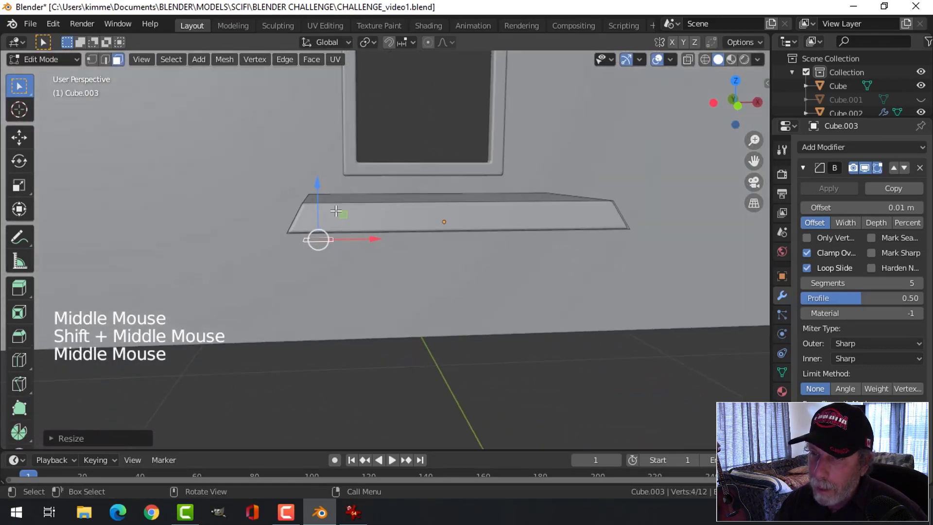
Separate the leg face into its own object and set its origin to its geometry.
{"action": "key", "text": "p"}
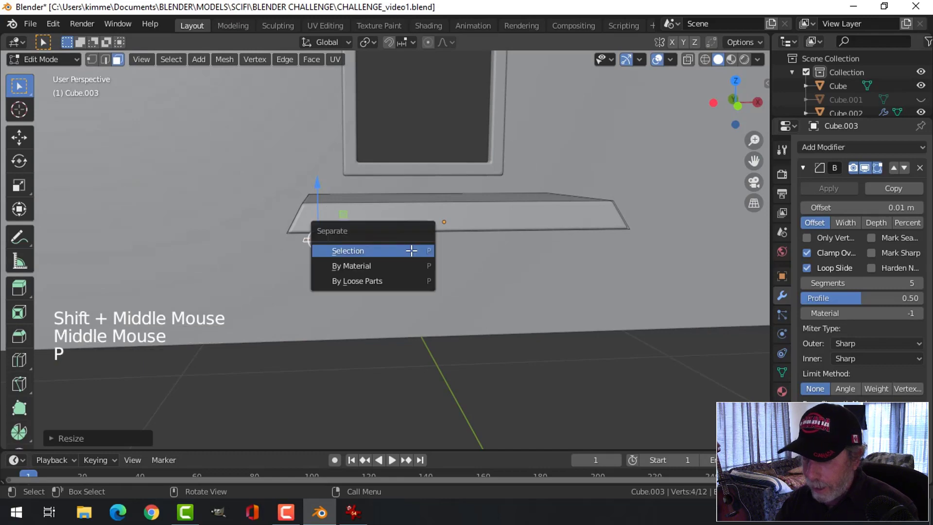
{"action": "left_click", "coordinate": [411, 251]}
{"action": "key", "text": "Tab"}
{"action": "left_click", "coordinate": [308, 239]}
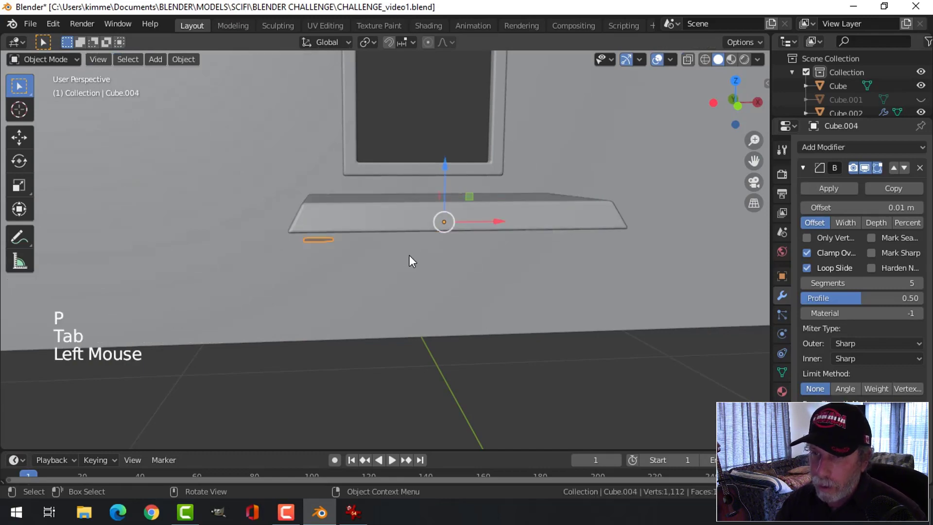
{"action": "left_click", "coordinate": [184, 59]}
{"action": "mouse_move", "coordinate": [209, 92]}
{"action": "left_click", "coordinate": [336, 106]}
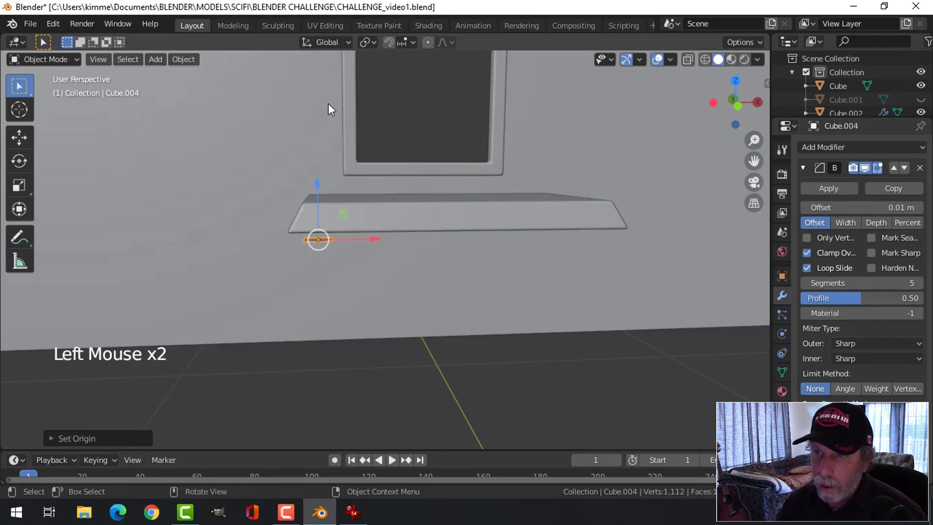
Extrude the leg face straight down to about floor level to form the front-left desk leg.
{"action": "middle_click_drag", "start_coordinate": [340, 108], "coordinate": [425, 253]}
{"action": "key", "text": "Tab"}
{"action": "key", "text": "a"}
{"action": "key", "text": "KP_1"}
{"action": "key", "text": "e"}
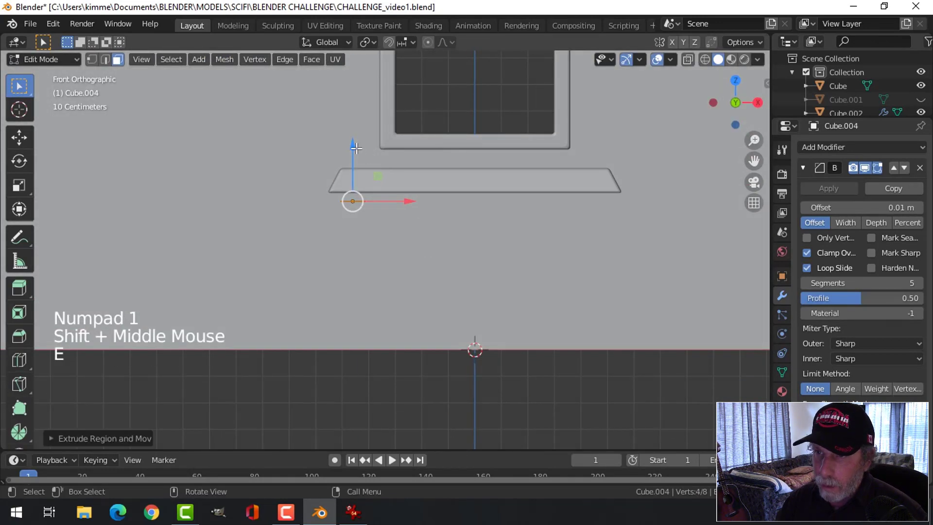
{"action": "left_click_drag", "start_coordinate": [356, 148], "coordinate": [363, 195]}
{"action": "left_click_drag", "start_coordinate": [364, 276], "coordinate": [362, 301]}
Scale the whole desk leg to about 0.84 in width and depth, keeping its height locked.
{"action": "middle_click_drag", "start_coordinate": [506, 263], "coordinate": [471, 282]}
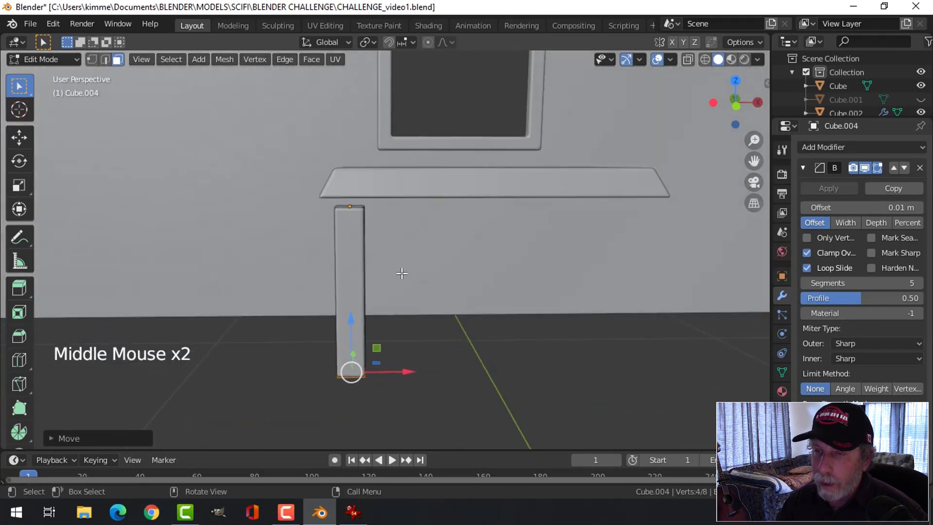
{"action": "mouse_move", "coordinate": [402, 273]}
{"action": "middle_mouse_down"}
{"action": "mouse_move", "coordinate": [365, 273]}
{"action": "mouse_move", "coordinate": [394, 271]}
{"action": "middle_mouse_up"}
{"action": "key", "text": "a"}
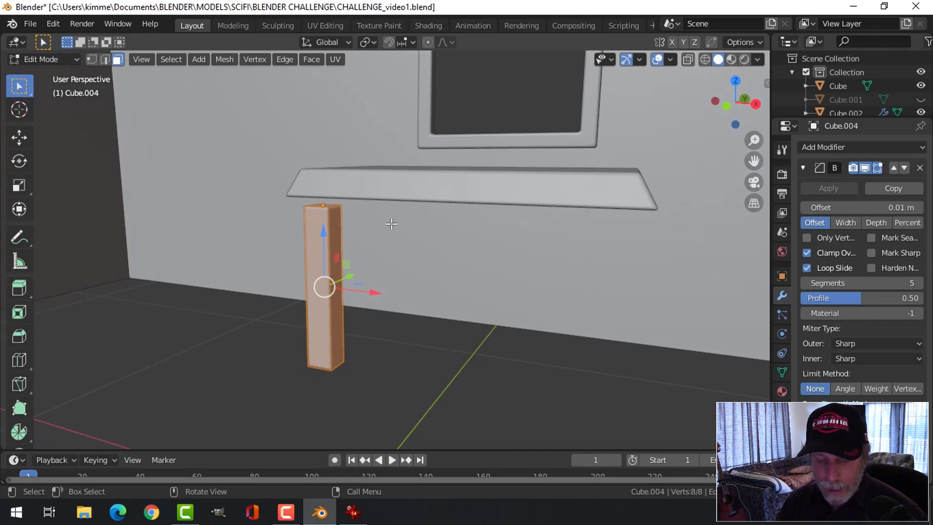
{"action": "key", "text": "s"}
{"action": "key", "text": "shift+z"}
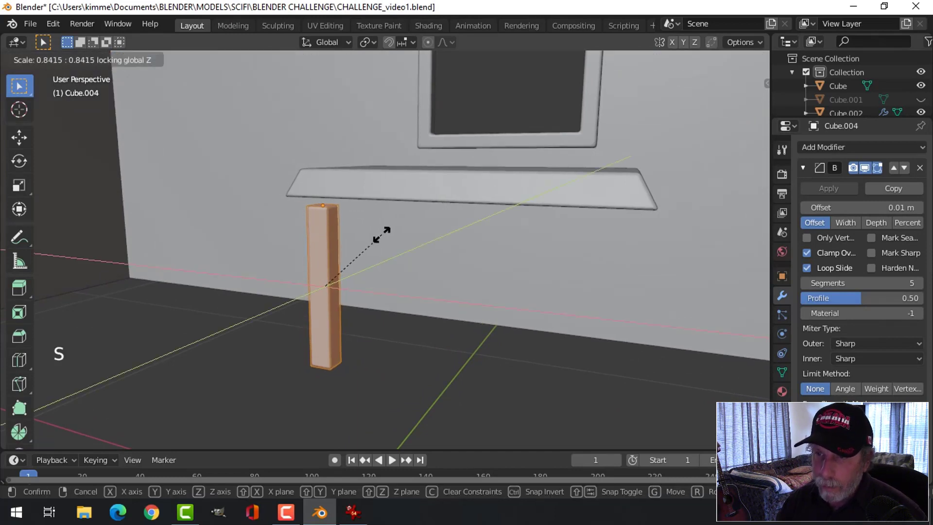
{"action": "left_click", "coordinate": [377, 244]}
{"action": "key", "text": "alt+a"}
Delete the top and bottom end faces of the desk leg.
{"action": "middle_click_drag", "start_coordinate": [389, 233], "coordinate": [356, 240]}
{"action": "left_click", "coordinate": [322, 213]}
{"action": "middle_click_drag", "start_coordinate": [322, 213], "coordinate": [326, 247]}
{"action": "left_click", "coordinate": [326, 247], "text": "shift"}
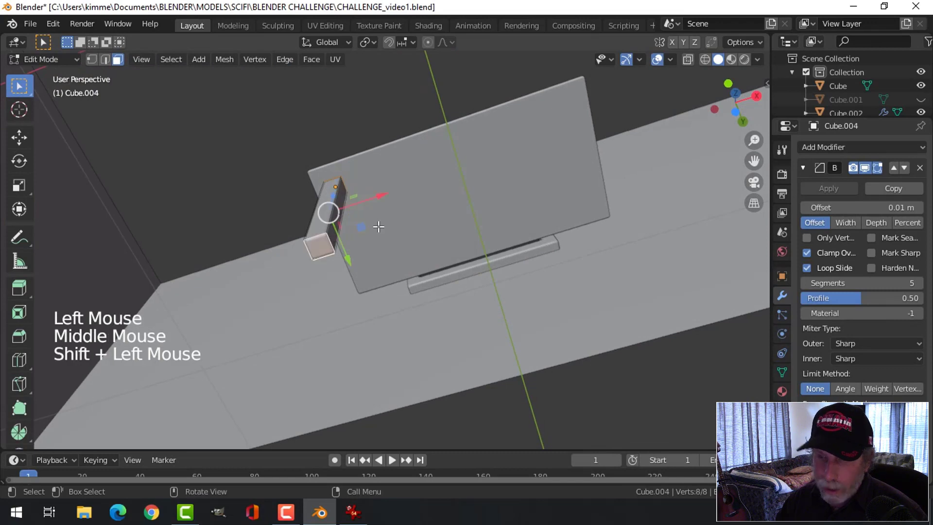
{"action": "key", "text": "x"}
{"action": "left_click", "coordinate": [377, 225]}
{"action": "middle_click_drag", "start_coordinate": [377, 225], "coordinate": [399, 299]}
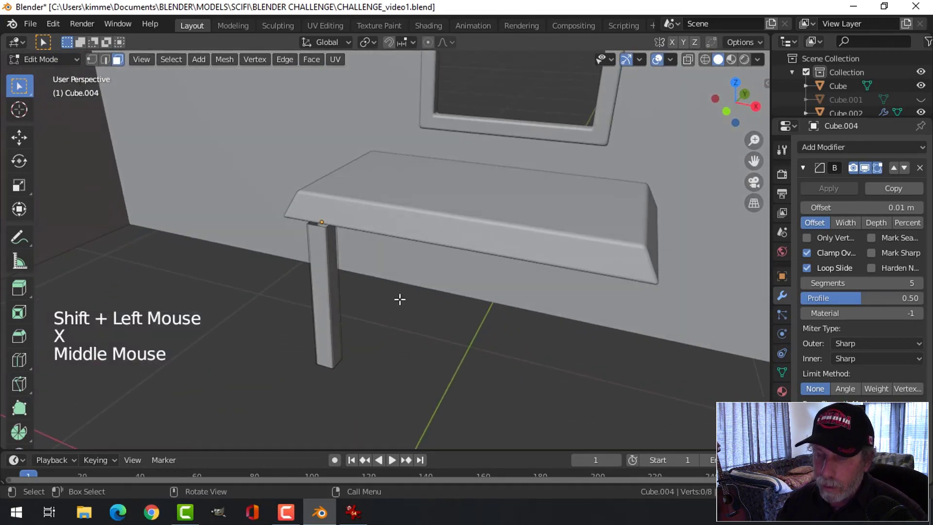
Add a loop cut around the middle of the leg and scale it to about 0.85 to narrow the waist.
{"action": "key", "text": "ctrl+r"}
{"action": "left_click", "coordinate": [326, 291]}
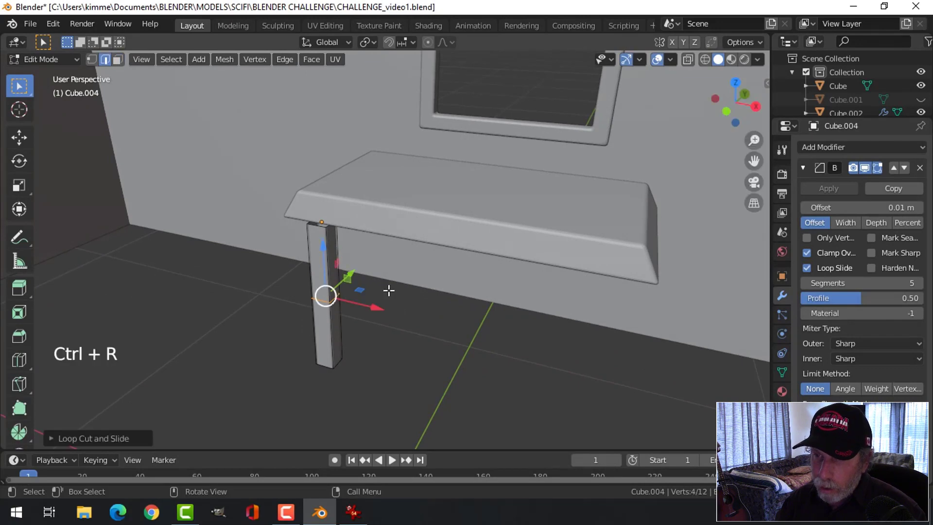
{"action": "middle_click_drag", "start_coordinate": [389, 290], "coordinate": [508, 305]}
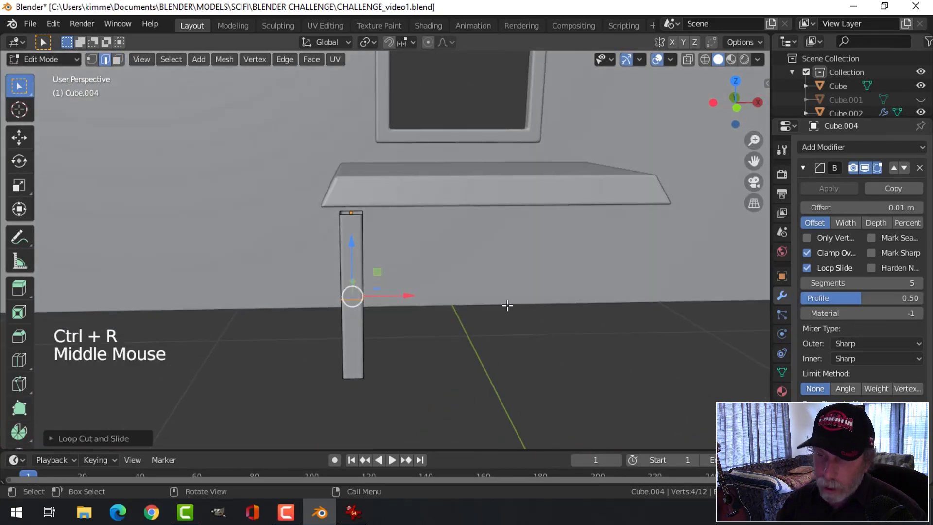
{"action": "key", "text": "s"}
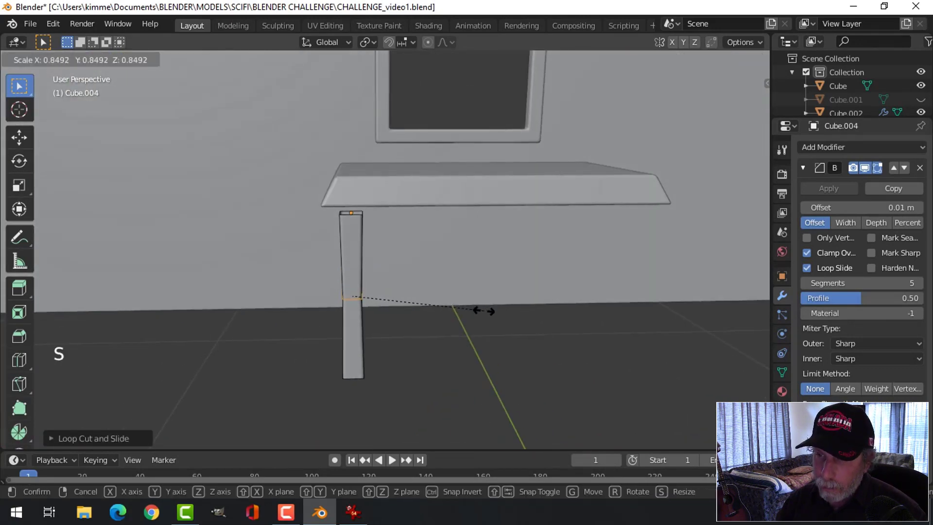
{"action": "left_click", "coordinate": [484, 311]}
Raise the leg object in front view so its upper end meets the underside of the tabletop.
{"action": "key", "text": "Tab"}
{"action": "scroll", "coordinate": [493, 279], "scroll_direction": "down", "scroll_amount": 2}
{"action": "key", "text": "alt+a"}
{"action": "middle_click_drag", "start_coordinate": [483, 281], "coordinate": [384, 253]}
{"action": "left_click", "coordinate": [339, 246]}
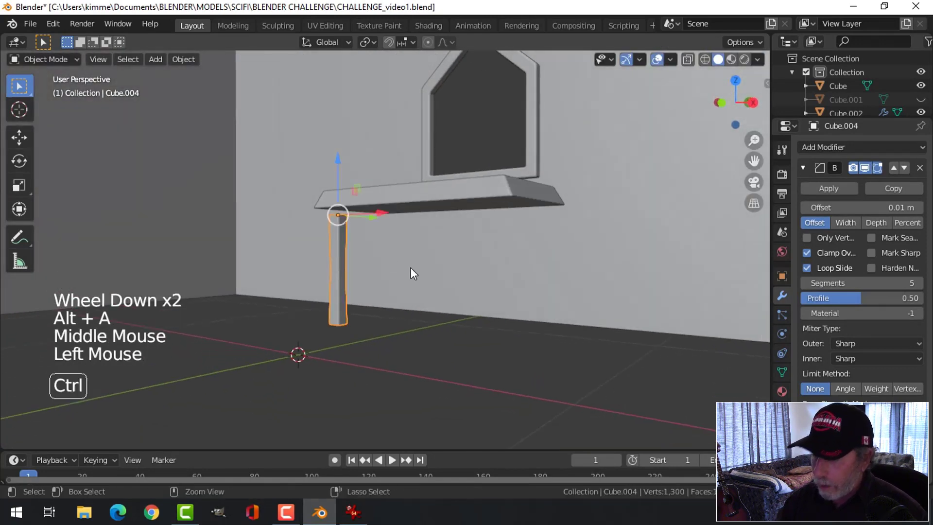
{"action": "key", "text": "ctrl+KP_7"}
{"action": "scroll", "coordinate": [410, 267], "scroll_direction": "up", "scroll_amount": 4}
{"action": "key", "text": "KP_1"}
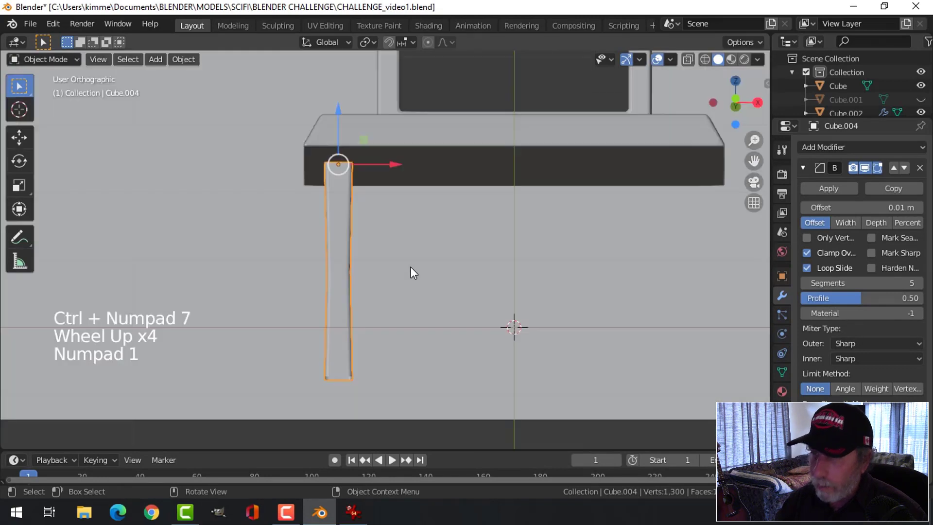
{"action": "scroll", "coordinate": [325, 130], "scroll_direction": "up", "scroll_amount": 1}
{"action": "left_click_drag", "start_coordinate": [329, 111], "coordinate": [328, 89]}
{"action": "key", "text": "alt+a"}
{"action": "middle_click_drag", "start_coordinate": [403, 161], "coordinate": [444, 251]}
{"action": "scroll", "coordinate": [411, 221], "scroll_direction": "down", "scroll_amount": 4}
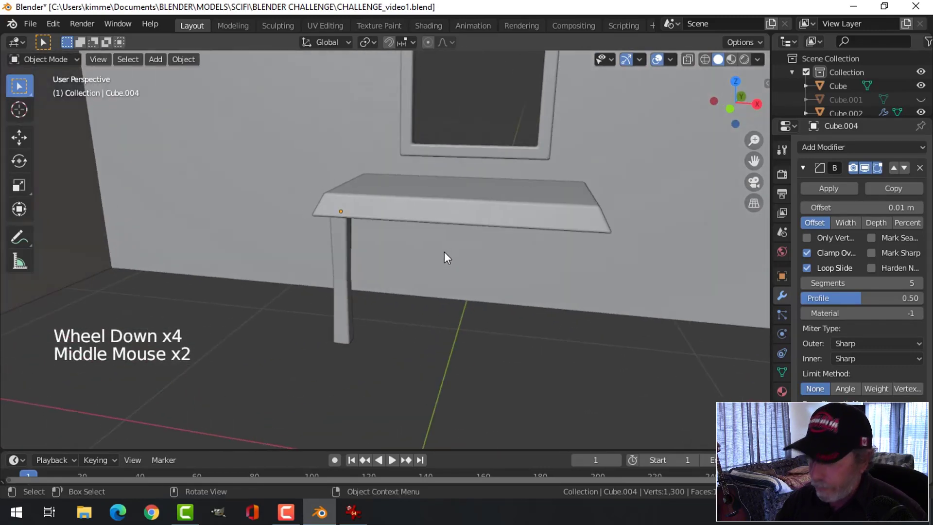
Unhide the floor and stretch the whole leg vertically by about 1.09 so it reaches the floor.
{"action": "key", "text": "alt+h"}
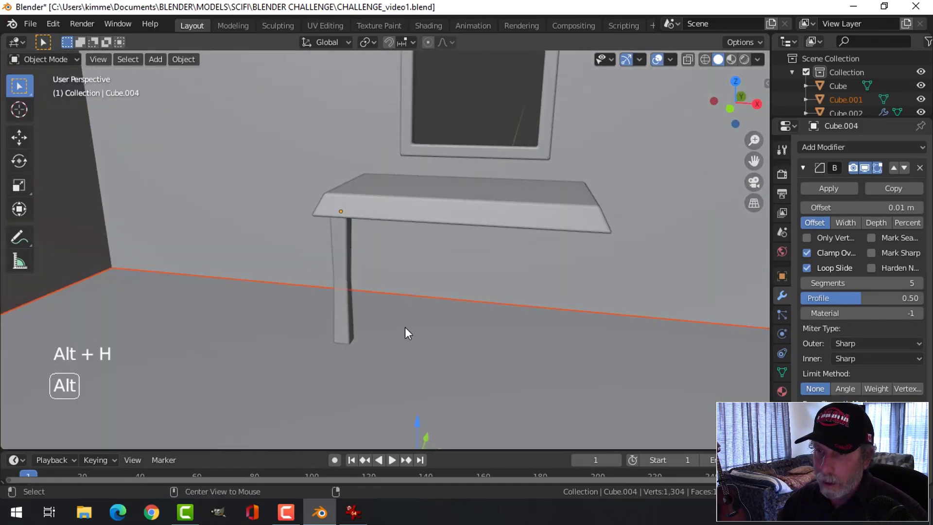
{"action": "key", "text": "alt+a"}
{"action": "middle_click_drag", "start_coordinate": [404, 328], "coordinate": [355, 302]}
{"action": "left_click", "coordinate": [349, 298]}
{"action": "key", "text": "KP_1"}
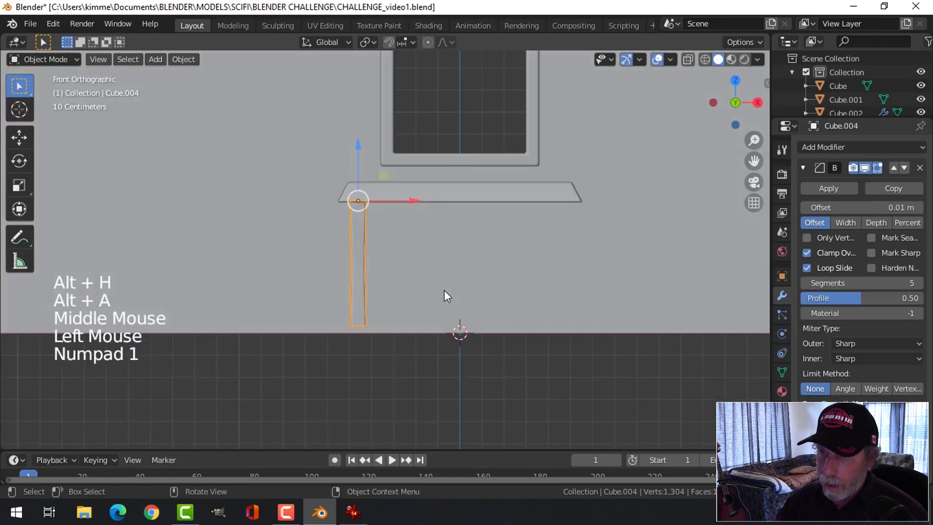
{"action": "middle_click_drag", "start_coordinate": [406, 348], "coordinate": [417, 325], "text": "shift"}
{"action": "scroll", "coordinate": [418, 324], "scroll_direction": "up", "scroll_amount": 1}
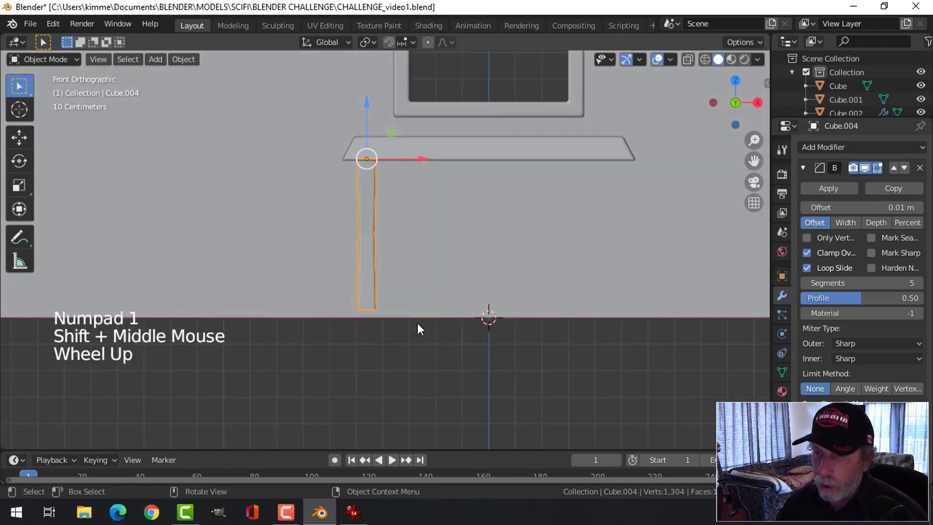
{"action": "key", "text": "Tab"}
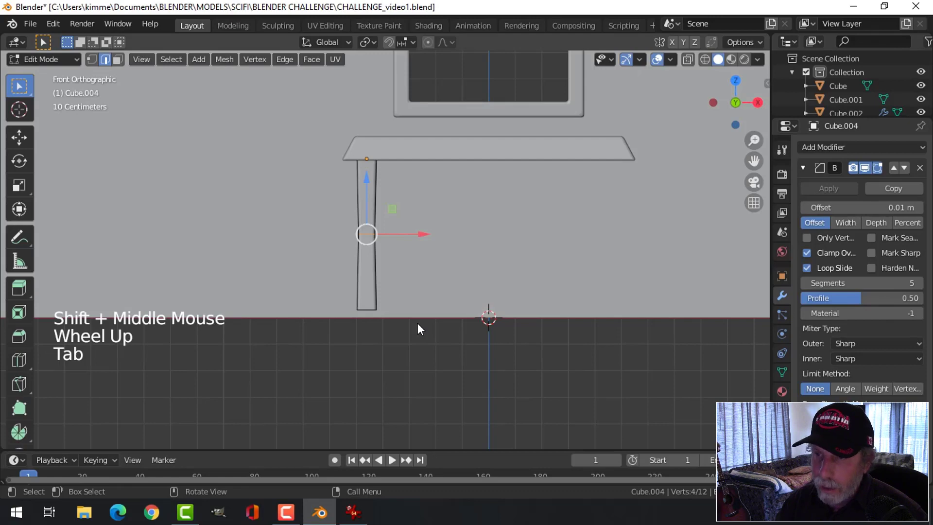
{"action": "key", "text": "s"}
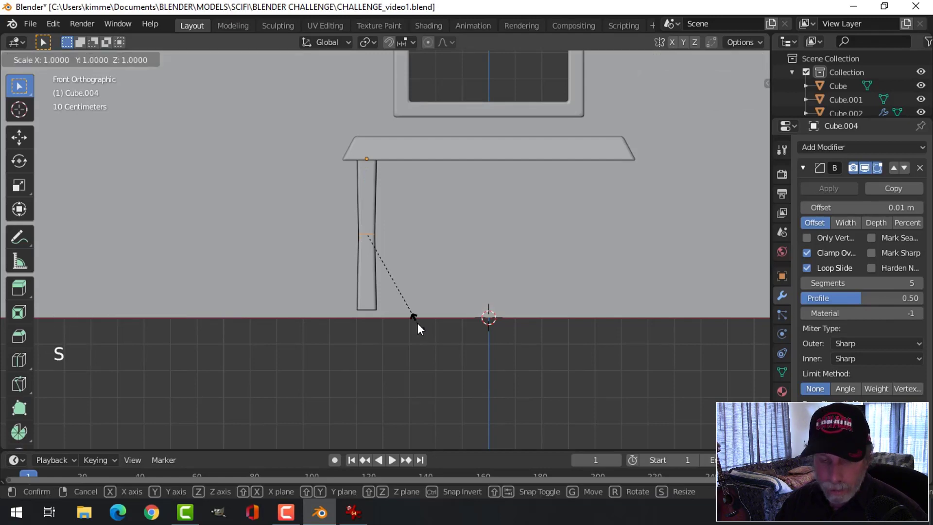
{"action": "right_click", "coordinate": [418, 324]}
{"action": "key", "text": "a"}
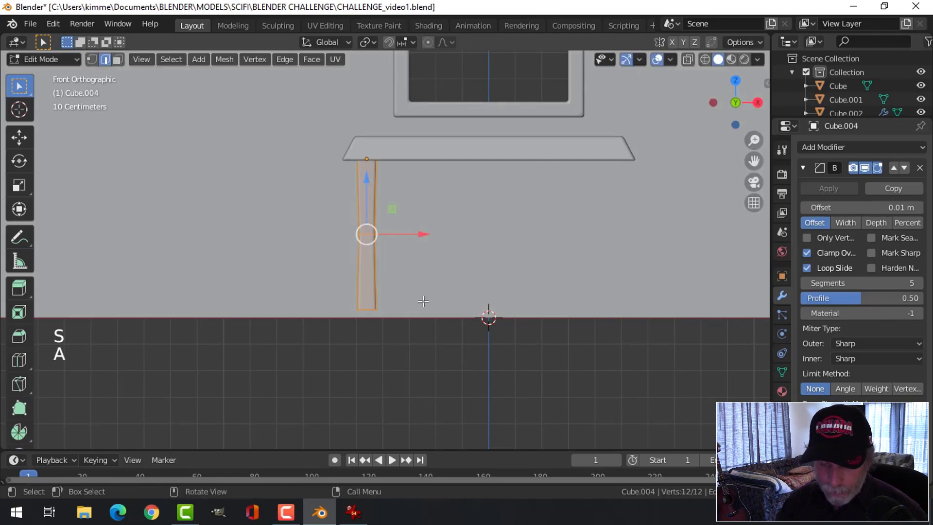
{"action": "key", "text": "s"}
{"action": "key", "text": "z"}
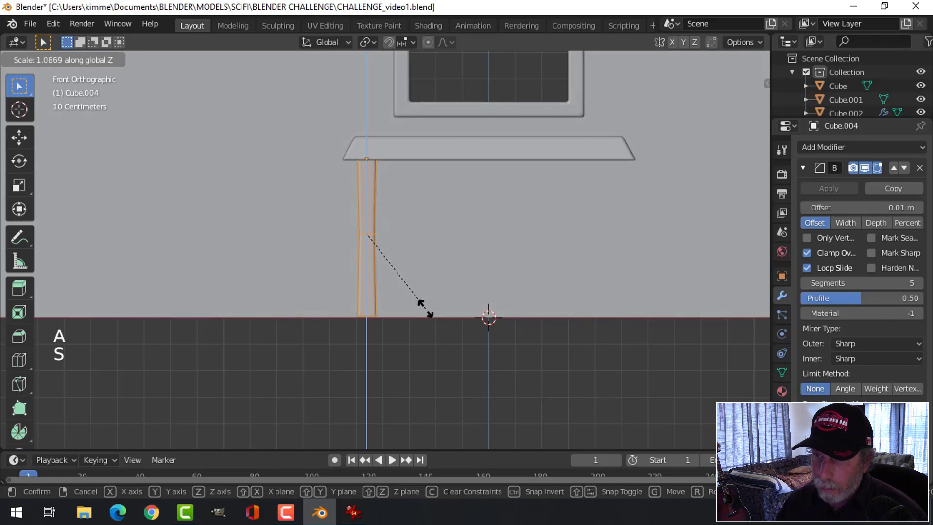
{"action": "left_click", "coordinate": [425, 308]}
{"action": "key", "text": "alt+a"}
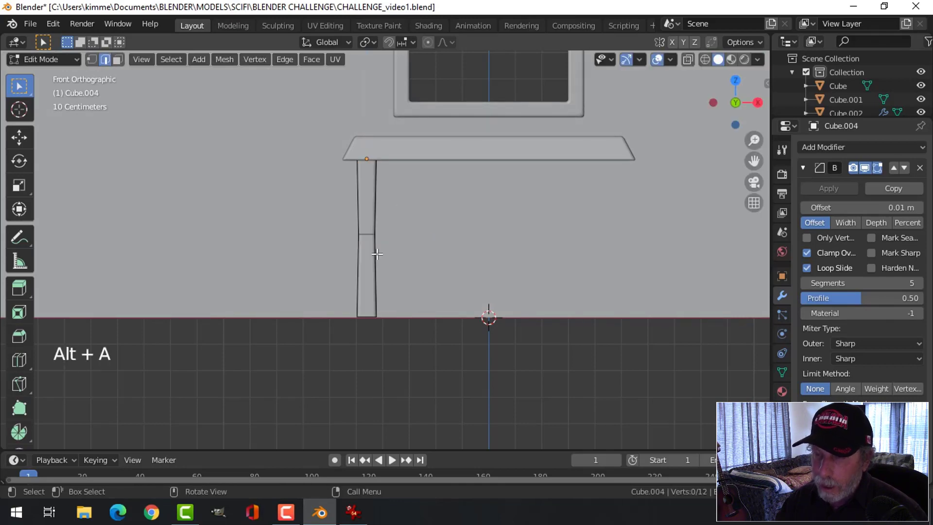
{"action": "key", "text": "Tab"}
{"action": "key", "text": "alt+a"}
Isolate the desk leg and the tabletop by hiding all other objects.
{"action": "middle_click_drag", "start_coordinate": [443, 288], "coordinate": [500, 187]}
{"action": "left_click", "coordinate": [353, 207]}
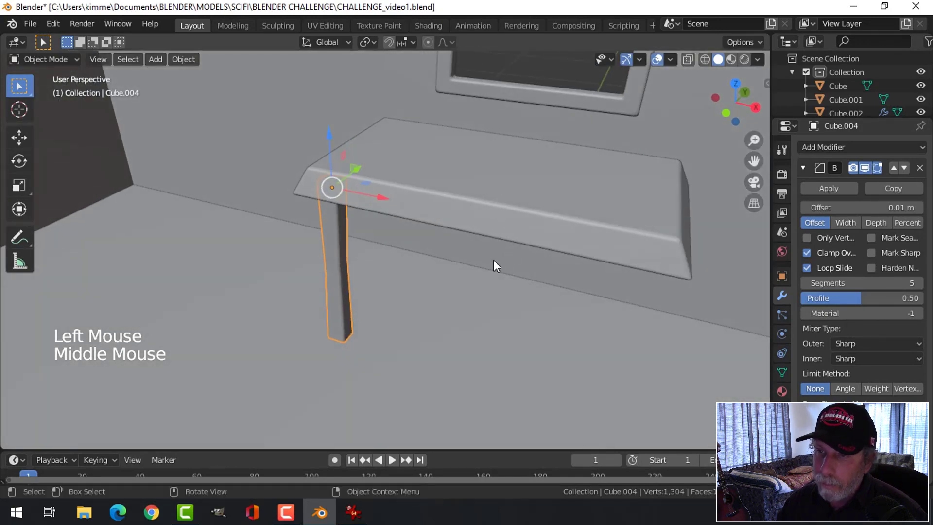
{"action": "left_click", "coordinate": [493, 188], "text": "shift"}
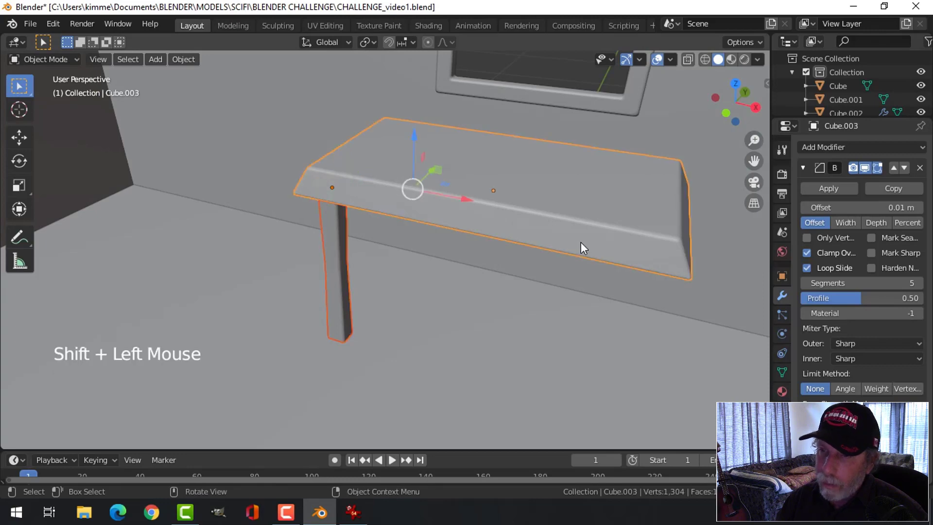
{"action": "key", "text": "shift+h"}
{"action": "middle_click_drag", "start_coordinate": [580, 243], "coordinate": [508, 255]}
Move the leg about 0.03 m left and 0.02 m forward, closer to the tabletop's front-left corner, in bottom view.
{"action": "key", "text": "ctrl+KP_7"}
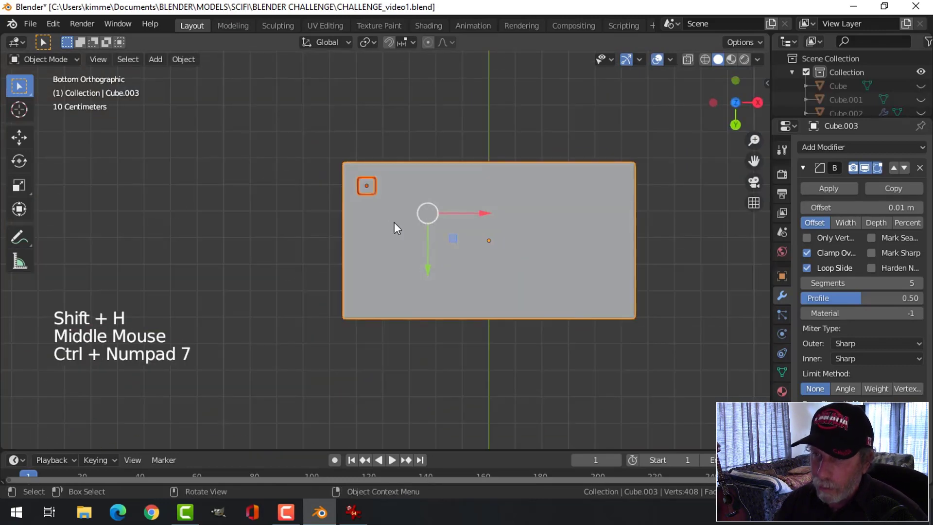
{"action": "scroll", "coordinate": [395, 216], "scroll_direction": "up", "scroll_amount": 2}
{"action": "key", "text": "alt+a"}
{"action": "left_click", "coordinate": [368, 157]}
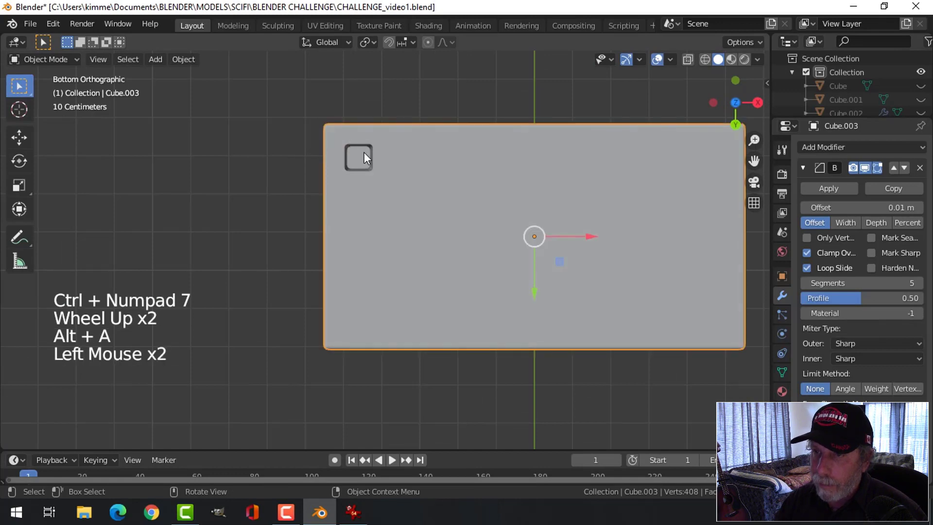
{"action": "left_click", "coordinate": [361, 147]}
{"action": "key", "text": "g"}
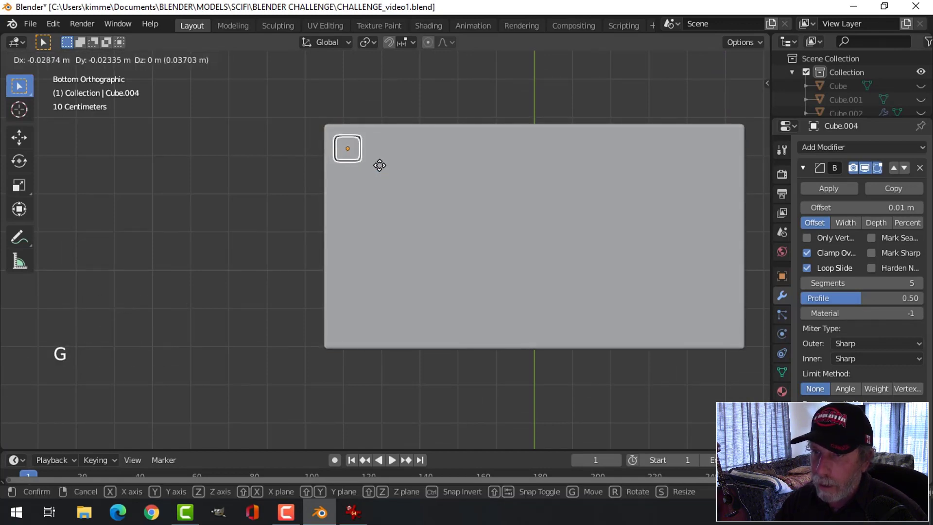
{"action": "left_click", "coordinate": [380, 166]}
Set the tabletop's origin to its geometry.
{"action": "scroll", "coordinate": [452, 197], "scroll_direction": "down", "scroll_amount": 2}
{"action": "middle_click_drag", "start_coordinate": [457, 199], "coordinate": [414, 223], "text": "shift"}
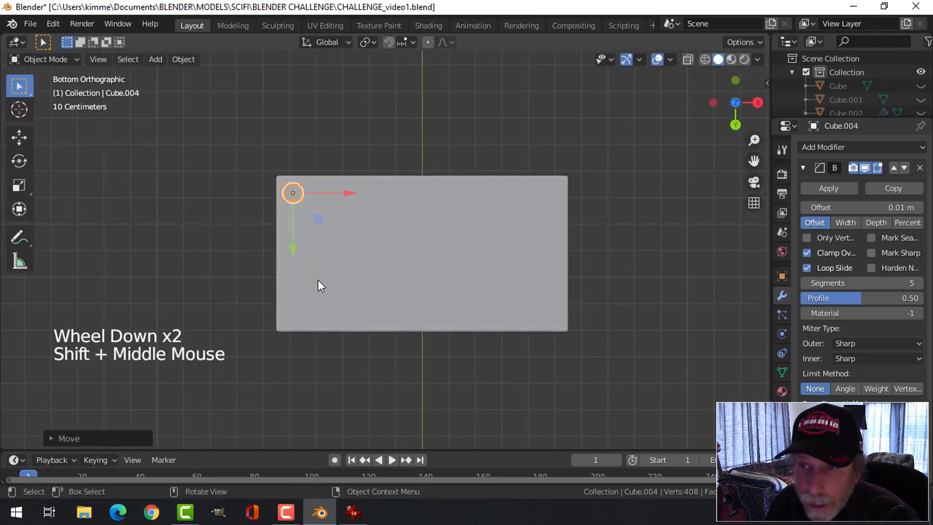
{"action": "left_click", "coordinate": [494, 266]}
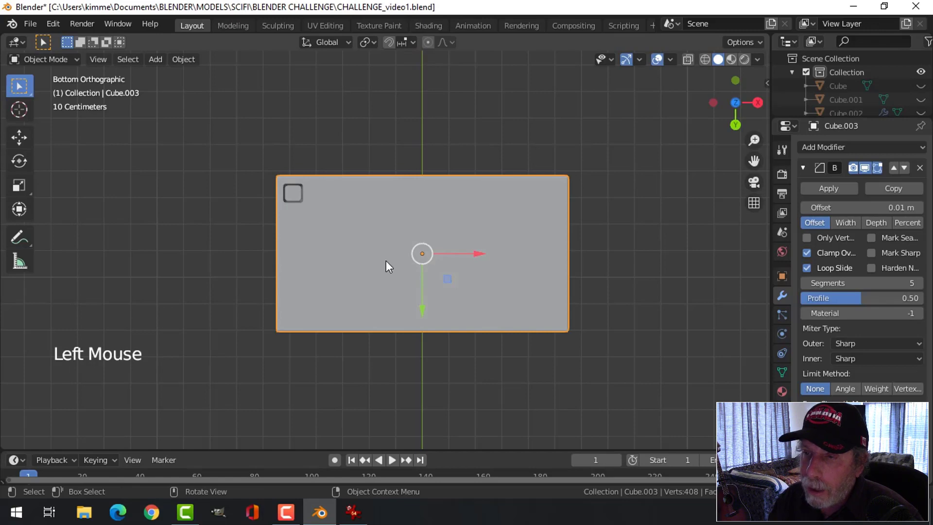
{"action": "left_click", "coordinate": [189, 61]}
{"action": "mouse_move", "coordinate": [210, 87]}
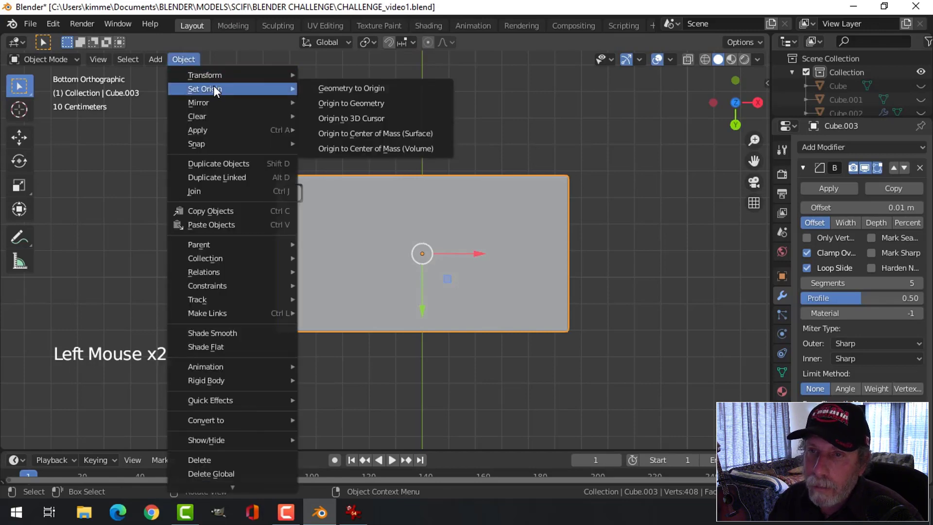
{"action": "left_click", "coordinate": [333, 103]}
{"action": "scroll", "coordinate": [439, 197], "scroll_direction": "down", "scroll_amount": 1}
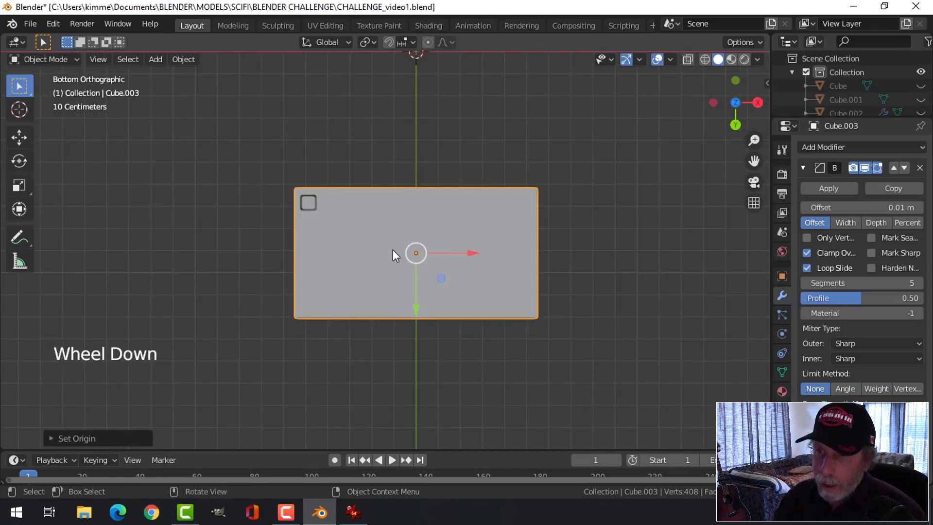
Snap the 3D cursor to the tabletop's origin.
{"action": "key", "text": "shift+s"}
{"action": "left_click", "coordinate": [454, 335]}
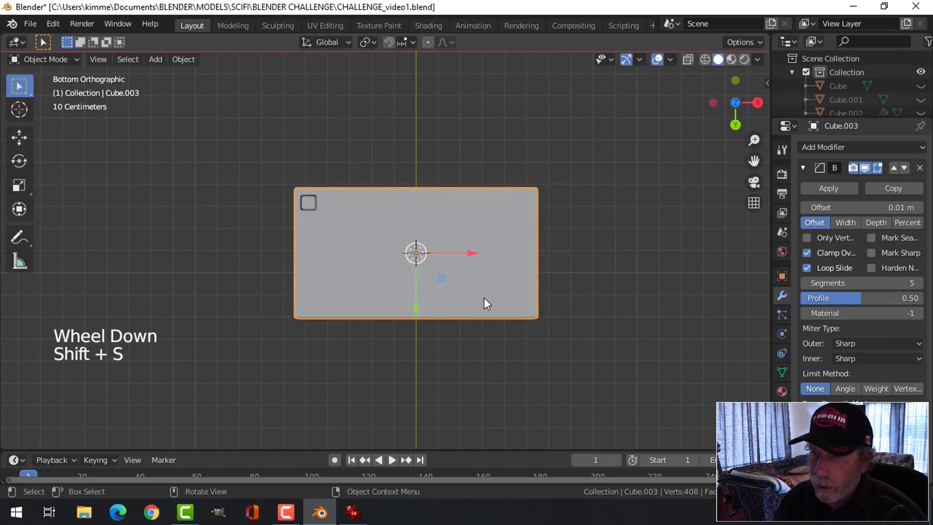
{"action": "key", "text": "alt+a"}
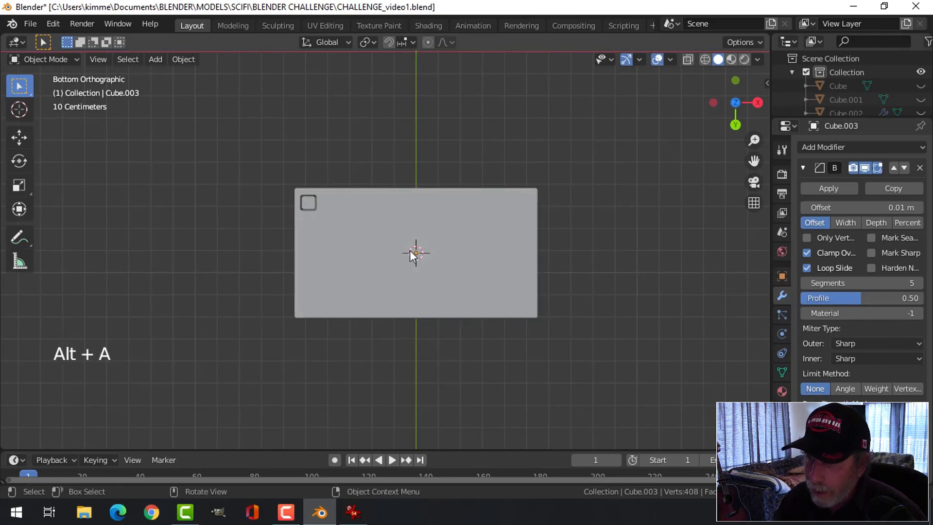
Set the desk leg's origin to the 3D cursor at the tabletop's center.
{"action": "left_click", "coordinate": [309, 201]}
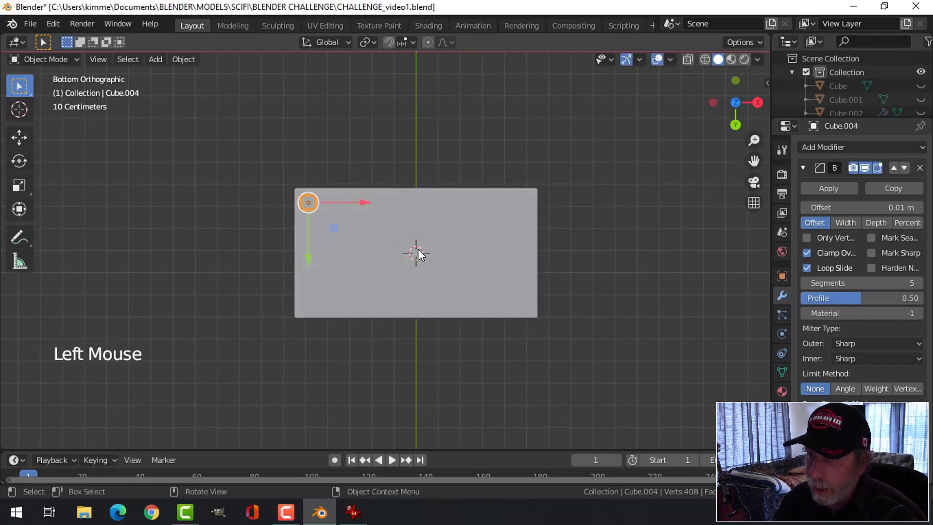
{"action": "left_click", "coordinate": [190, 59]}
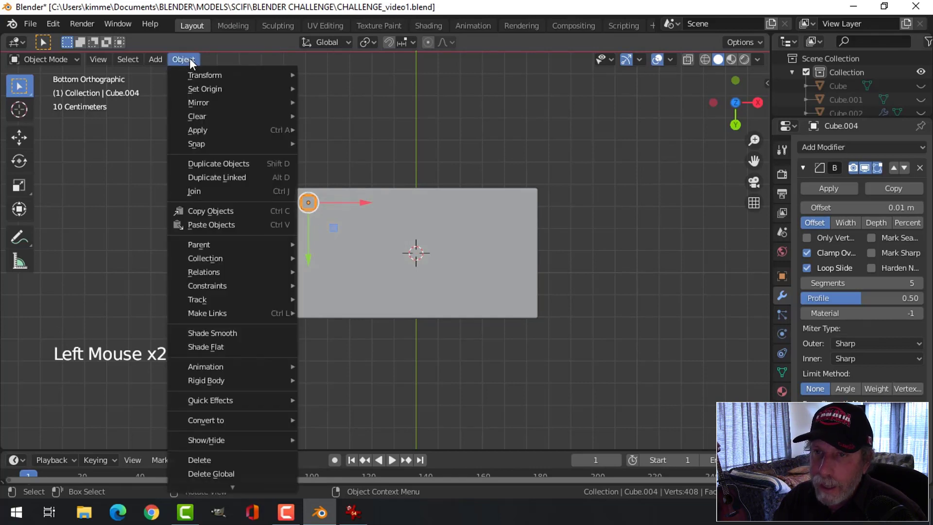
{"action": "mouse_move", "coordinate": [199, 88]}
{"action": "left_click", "coordinate": [332, 119]}
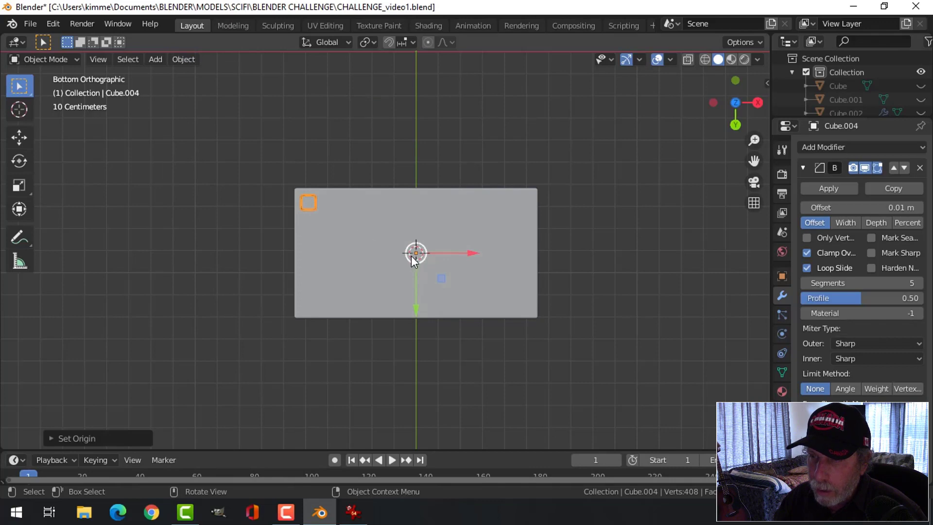
Add a Mirror modifier on the X axis to the desk leg.
{"action": "left_click", "coordinate": [802, 169]}
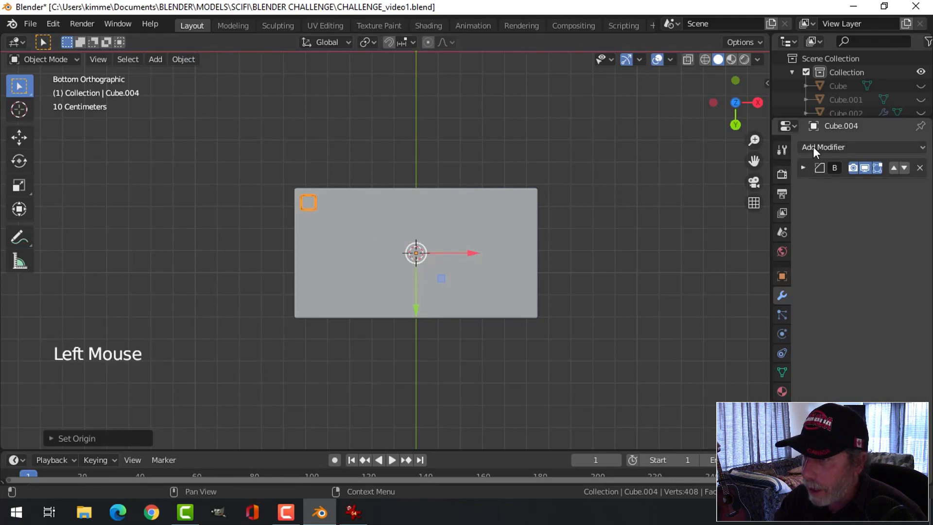
{"action": "left_click", "coordinate": [814, 145]}
{"action": "left_click", "coordinate": [673, 283]}
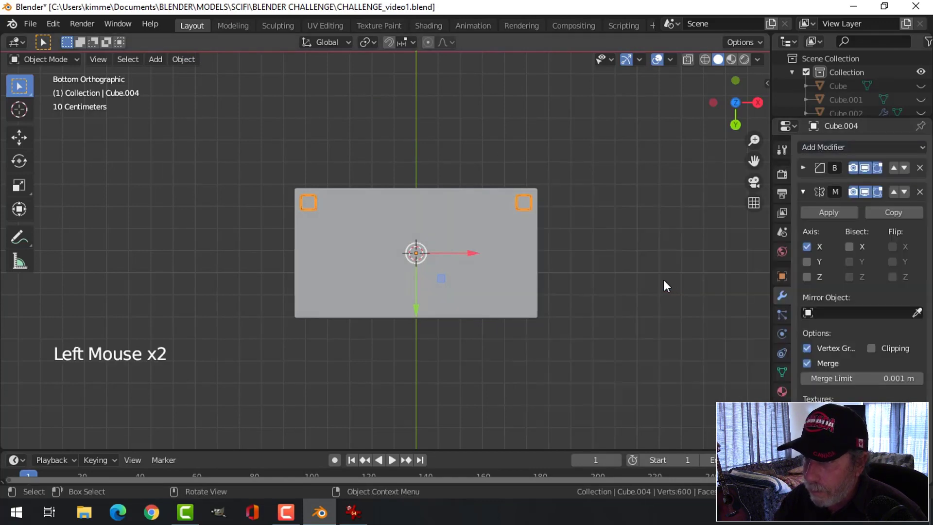
Enable the Y axis in the desk leg's Mirror modifier so that legs stand at all four corners.
{"action": "left_click", "coordinate": [807, 261]}
{"action": "middle_click_drag", "start_coordinate": [602, 228], "coordinate": [540, 260]}
{"action": "key", "text": "alt+a"}
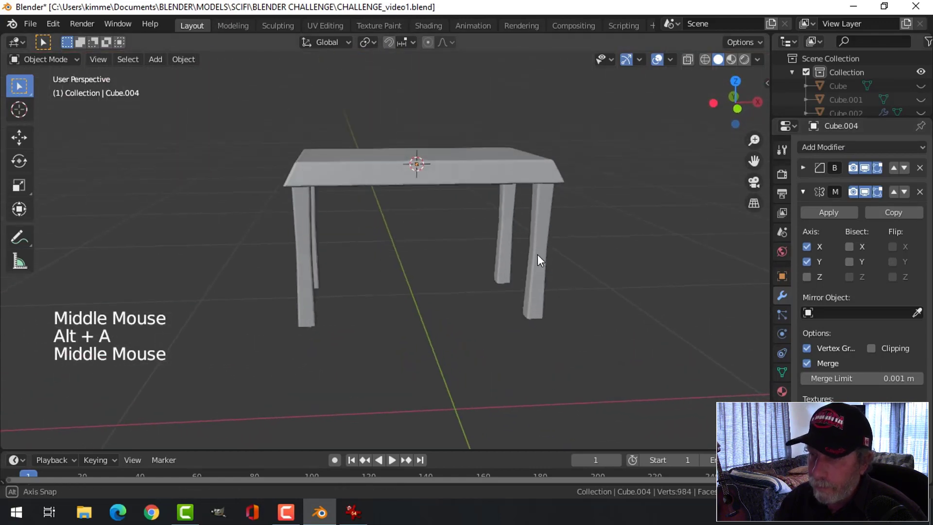
Unhide all hidden room objects around the desk and clear the selection.
{"action": "key", "text": "KP_1"}
{"action": "key", "text": "alt+h"}
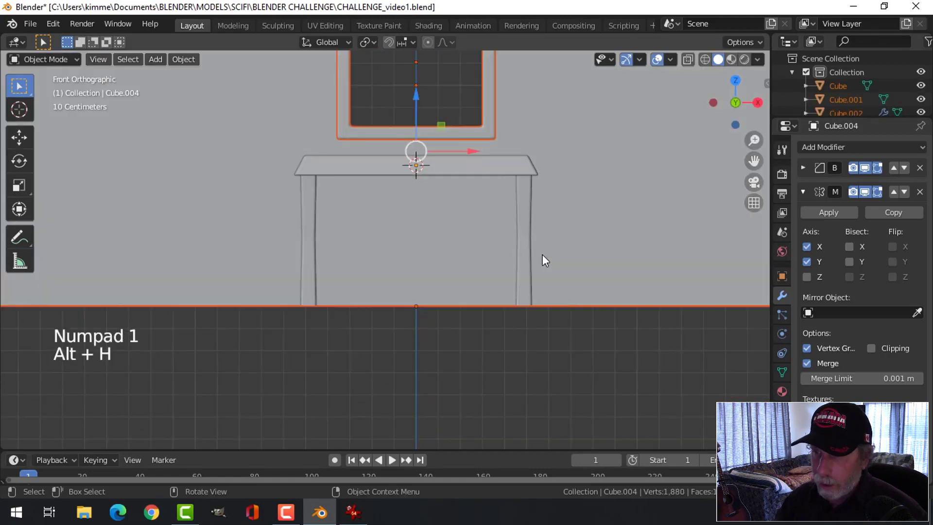
{"action": "key", "text": "alt+a"}
{"action": "scroll", "coordinate": [537, 213], "scroll_direction": "down", "scroll_amount": 2}
{"action": "middle_click_drag", "start_coordinate": [538, 212], "coordinate": [470, 208]}
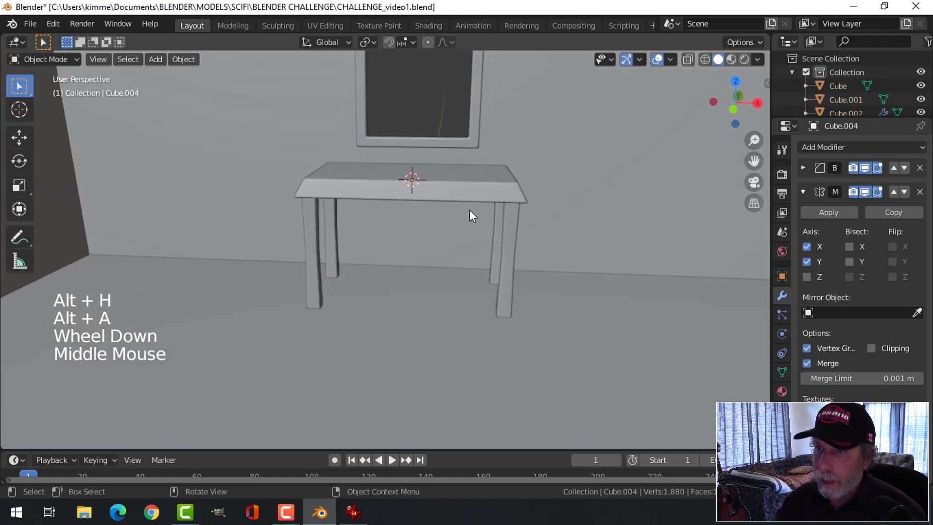
Check the desk in the reference picture in IrfanView, and lower the tabletop along Z in Blender to match its height.
{"action": "key", "text": "alt+Tab"}
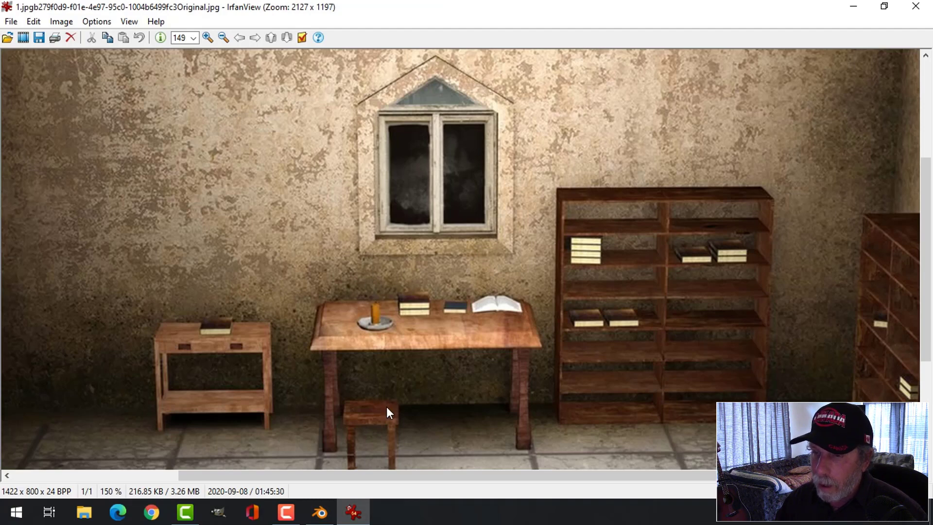
{"action": "left_click", "coordinate": [319, 512]}
{"action": "left_click", "coordinate": [442, 199]}
{"action": "middle_click_drag", "start_coordinate": [442, 207], "coordinate": [485, 329]}
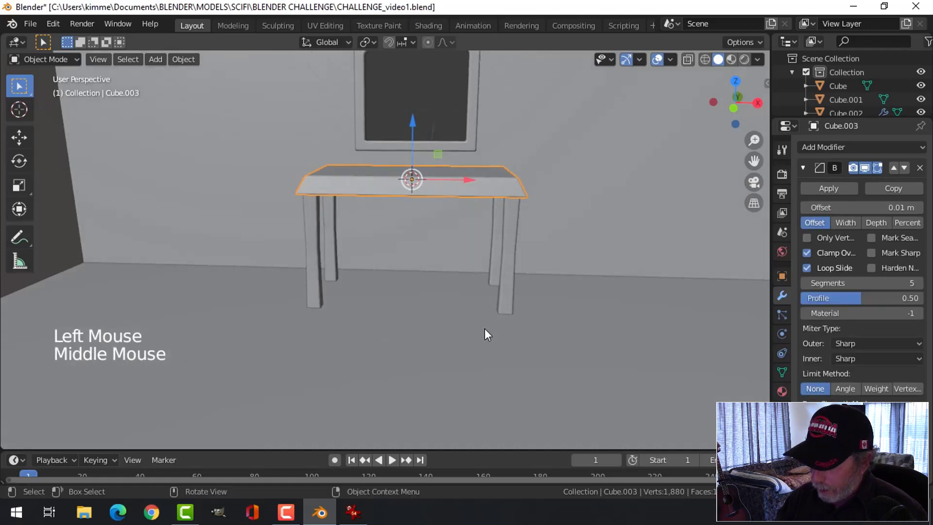
{"action": "key", "text": "KP_1"}
{"action": "left_click_drag", "start_coordinate": [413, 124], "coordinate": [418, 148]}
{"action": "left_click", "coordinate": [353, 512]}
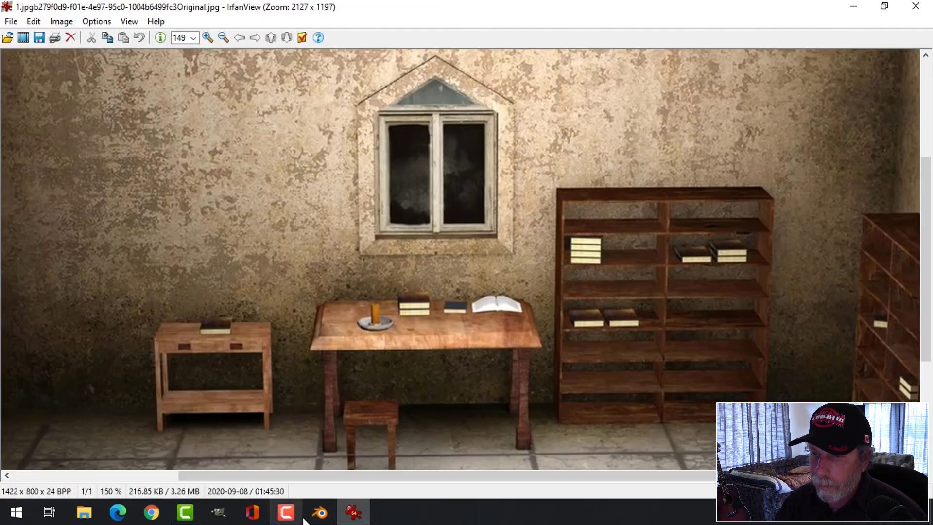
{"action": "left_click", "coordinate": [319, 512]}
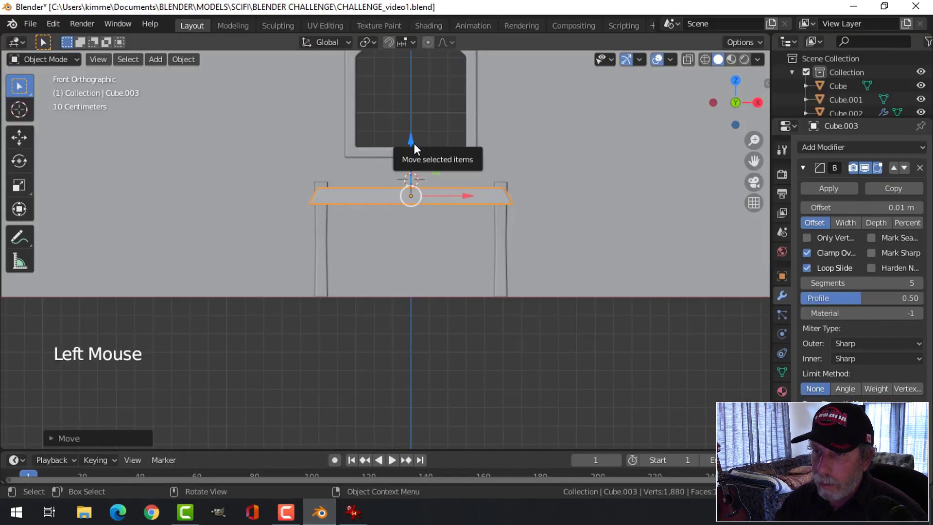
{"action": "left_click_drag", "start_coordinate": [414, 143], "coordinate": [413, 149]}
{"action": "key", "text": "alt+a"}
Scale the whole desk leg mesh down along Z so its upper end no longer pokes through the tabletop.
{"action": "middle_click_drag", "start_coordinate": [528, 230], "coordinate": [511, 208]}
{"action": "left_click", "coordinate": [512, 208]}
{"action": "key", "text": "Tab"}
{"action": "key", "text": "a"}
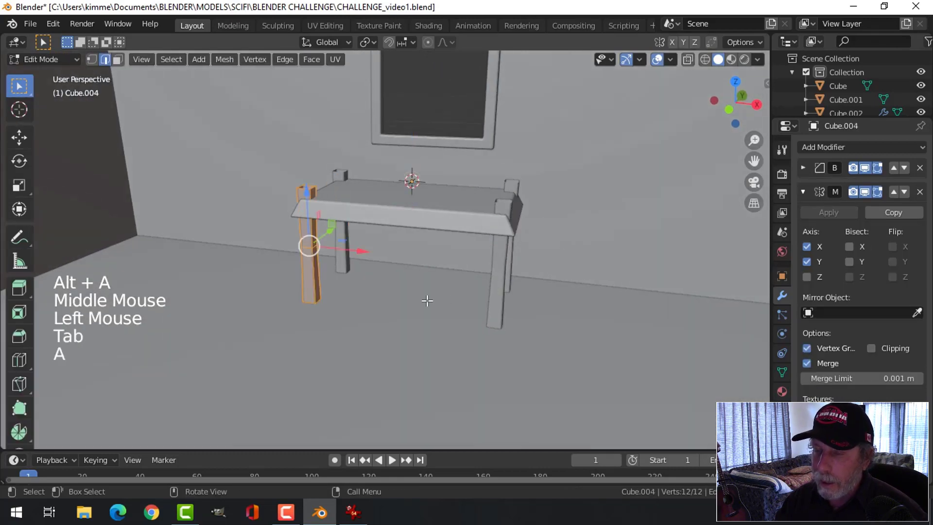
{"action": "middle_click_drag", "start_coordinate": [475, 281], "coordinate": [484, 285]}
{"action": "key", "text": "s"}
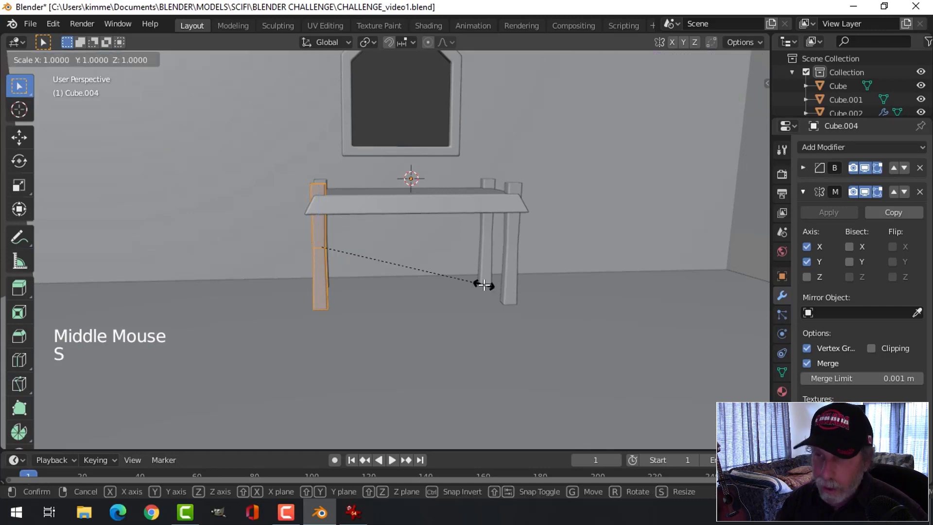
{"action": "key", "text": "z"}
{"action": "left_click", "coordinate": [456, 273]}
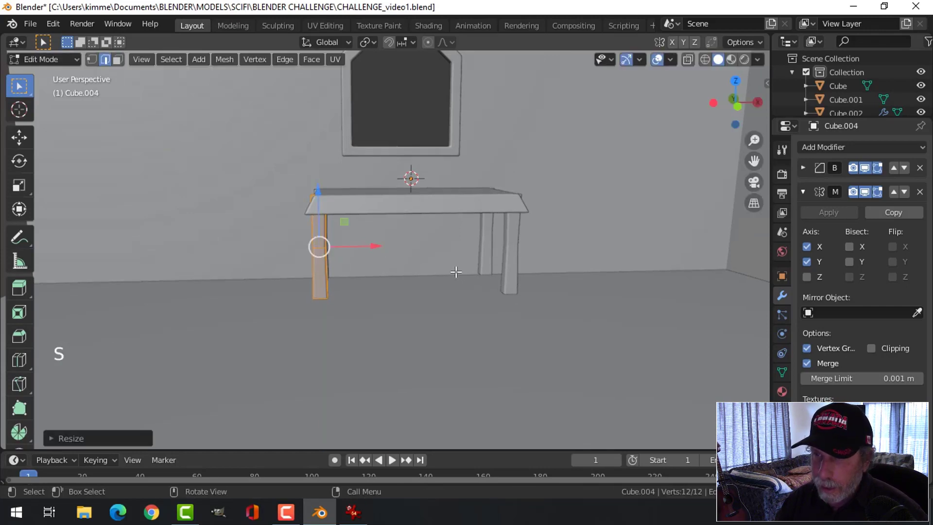
Move the shortened leg mesh down along Z toward the floor and return to Object Mode.
{"action": "left_click_drag", "start_coordinate": [324, 194], "coordinate": [333, 211]}
{"action": "key", "text": "alt+a"}
{"action": "middle_click_drag", "start_coordinate": [557, 263], "coordinate": [497, 273]}
{"action": "key", "text": "Tab"}
{"action": "key", "text": "alt+a"}
Apply the Mirror modifier on the desk legs.
{"action": "scroll", "coordinate": [510, 238], "scroll_direction": "down", "scroll_amount": 3}
{"action": "scroll", "coordinate": [463, 285], "scroll_direction": "up", "scroll_amount": 3}
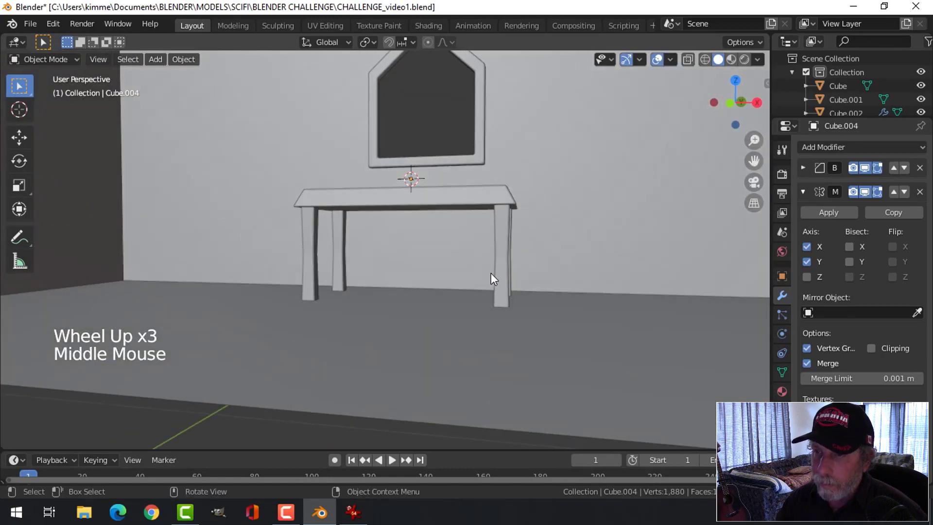
{"action": "scroll", "coordinate": [491, 274], "scroll_direction": "down", "scroll_amount": 3}
{"action": "middle_click_drag", "start_coordinate": [377, 250], "coordinate": [517, 294]}
{"action": "scroll", "coordinate": [485, 316], "scroll_direction": "up", "scroll_amount": 3}
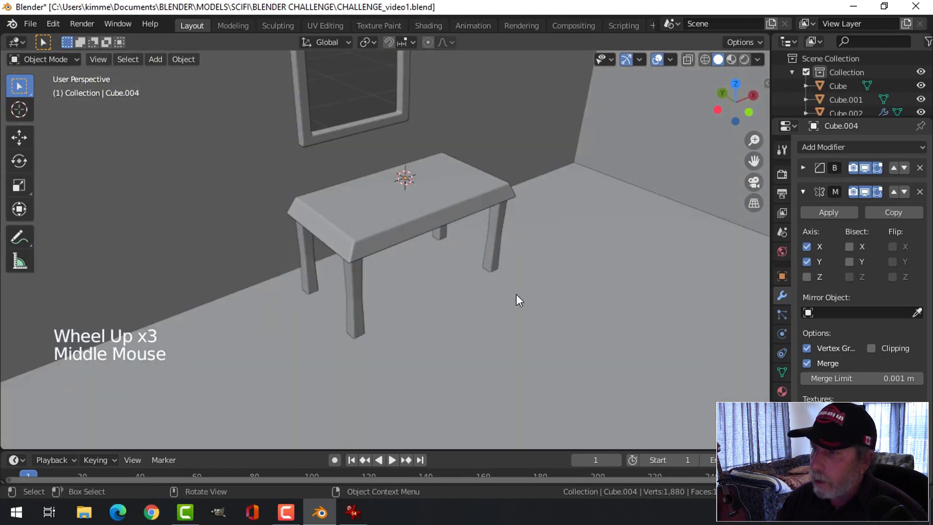
{"action": "left_click", "coordinate": [830, 210]}
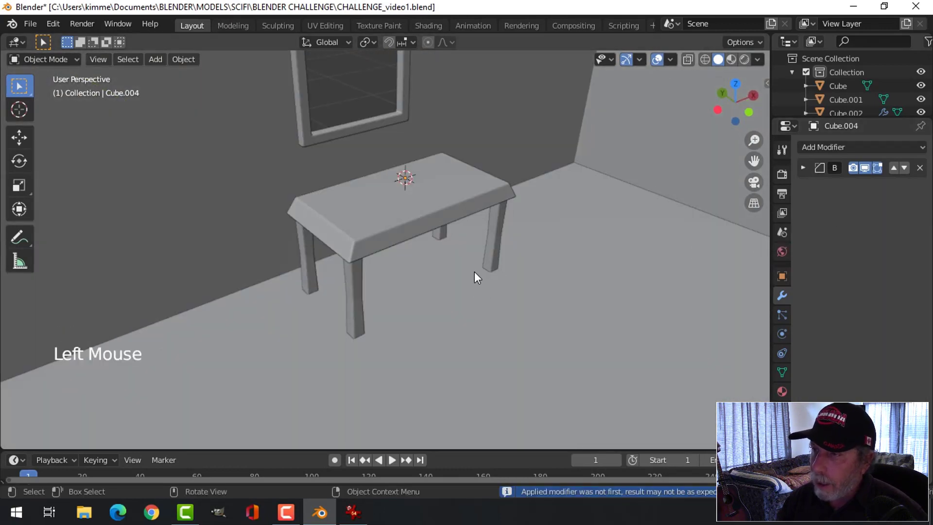
Move the tabletop and legs together along Y toward the back wall beneath the window, and save the file.
{"action": "middle_click_drag", "start_coordinate": [381, 306], "coordinate": [345, 144]}
{"action": "scroll", "coordinate": [360, 286], "scroll_direction": "up", "scroll_amount": 2}
{"action": "left_click", "coordinate": [315, 267]}
{"action": "left_click", "coordinate": [373, 194], "text": "shift"}
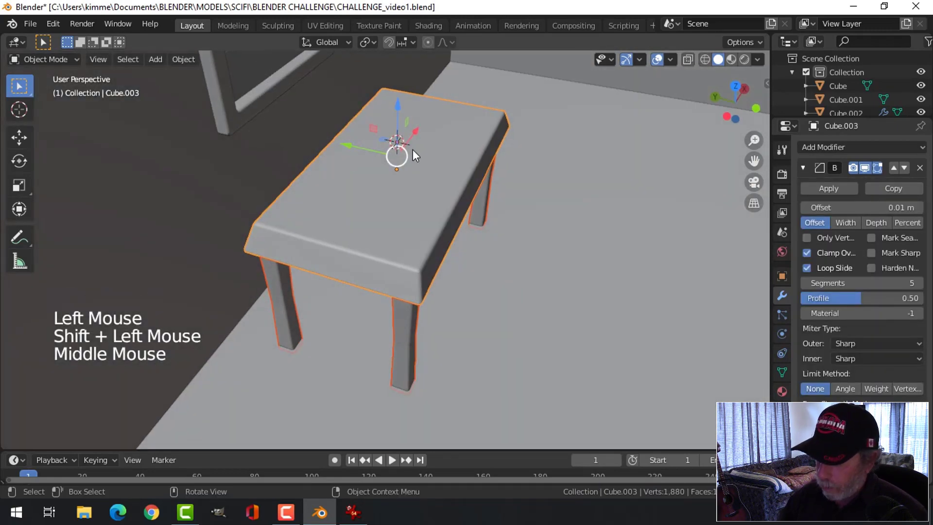
{"action": "key", "text": "KP_7"}
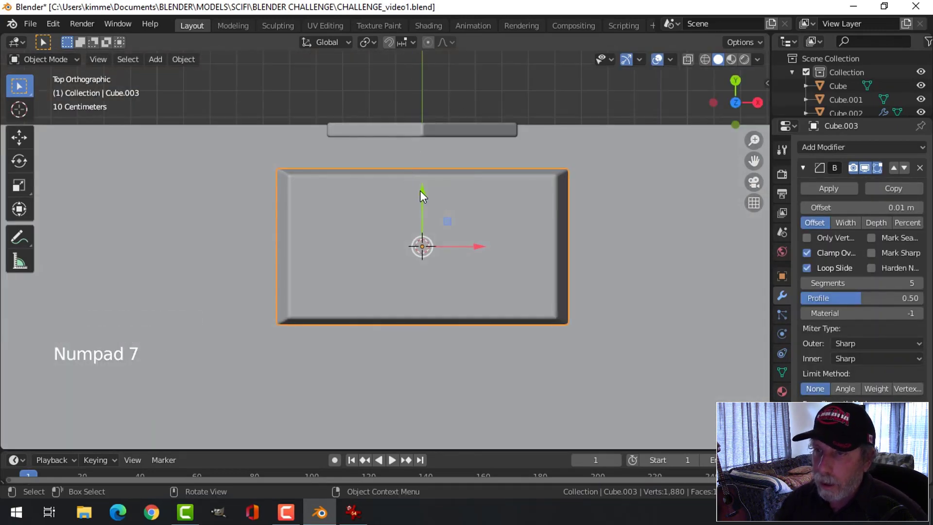
{"action": "left_click_drag", "start_coordinate": [421, 192], "coordinate": [421, 167]}
{"action": "middle_click_drag", "start_coordinate": [447, 253], "coordinate": [452, 217]}
{"action": "key", "text": "alt+a"}
{"action": "scroll", "coordinate": [408, 267], "scroll_direction": "down", "scroll_amount": 4}
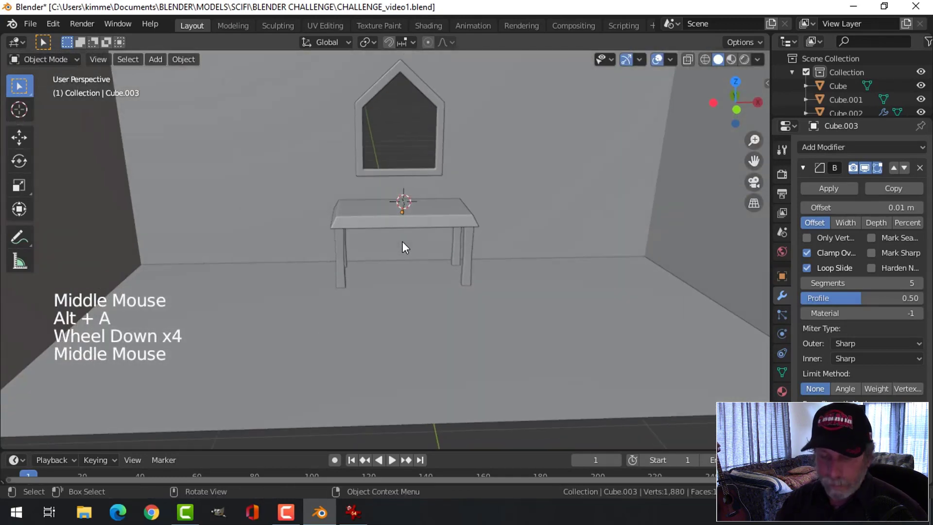
{"action": "key", "text": "ctrl+s"}
Compare the desk's proportions and the room with the reference picture in IrfanView, and return to Blender.
{"action": "scroll", "coordinate": [402, 241], "scroll_direction": "down", "scroll_amount": 2}
{"action": "middle_click_drag", "start_coordinate": [458, 269], "coordinate": [525, 294], "text": "shift"}
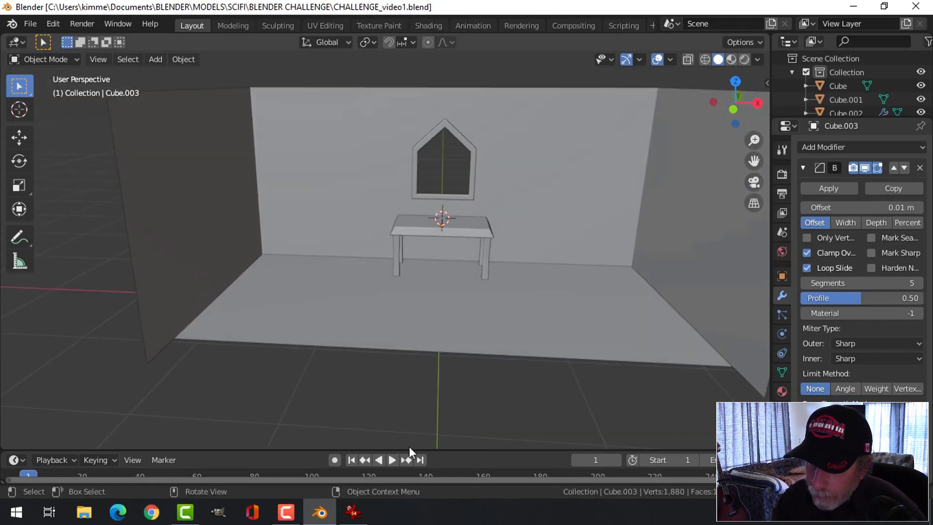
{"action": "left_click", "coordinate": [353, 511]}
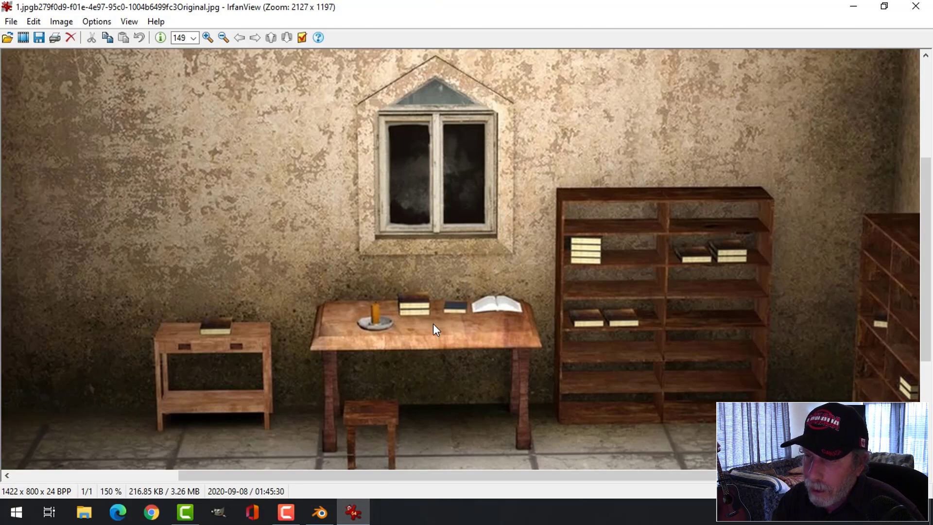
{"action": "left_click", "coordinate": [320, 512]}
{"action": "scroll", "coordinate": [471, 286], "scroll_direction": "down", "scroll_amount": 2}
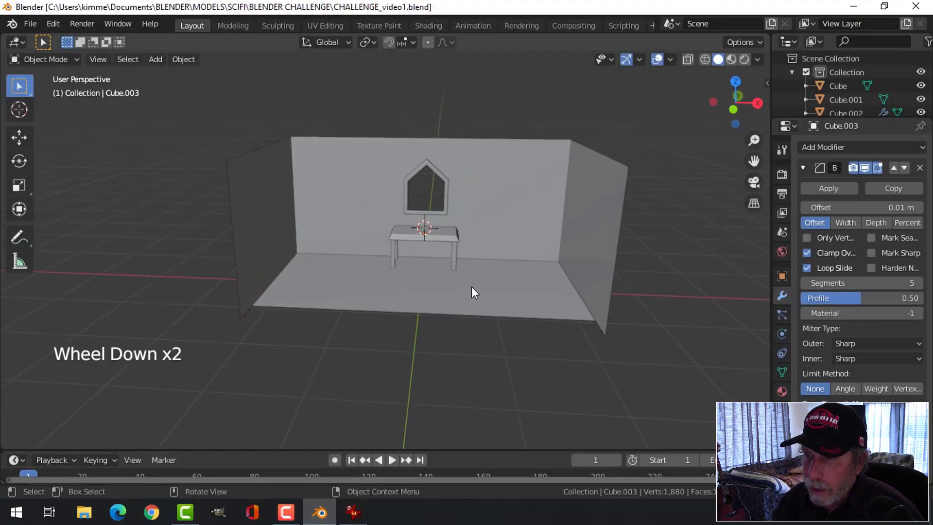
{"action": "middle_click_drag", "start_coordinate": [471, 286], "coordinate": [511, 236]}
{"action": "scroll", "coordinate": [472, 297], "scroll_direction": "up", "scroll_amount": 4}
Widen the tabletop by moving its +X end geometry slightly outward along X, working in wireframe from above.
{"action": "left_click", "coordinate": [511, 235]}
{"action": "middle_click_drag", "start_coordinate": [579, 282], "coordinate": [497, 271], "text": "shift"}
{"action": "key", "text": "Tab"}
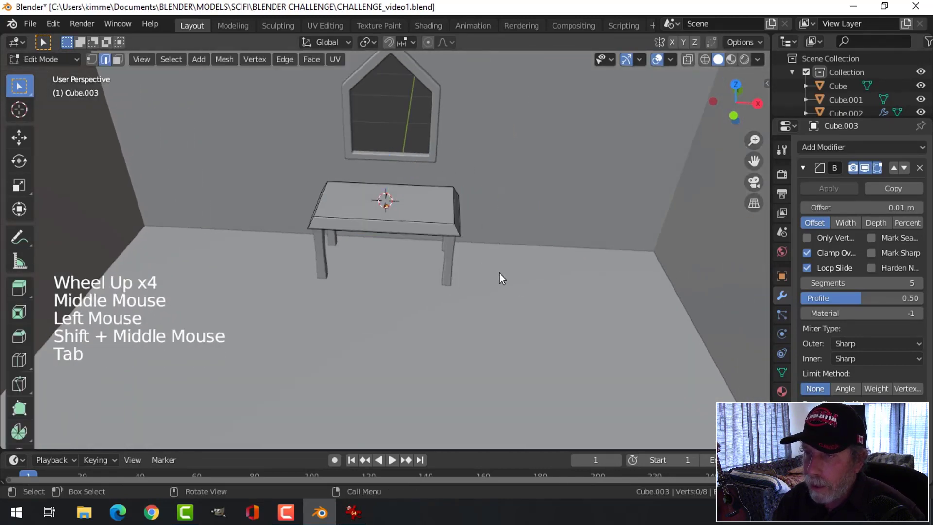
{"action": "key", "text": "a"}
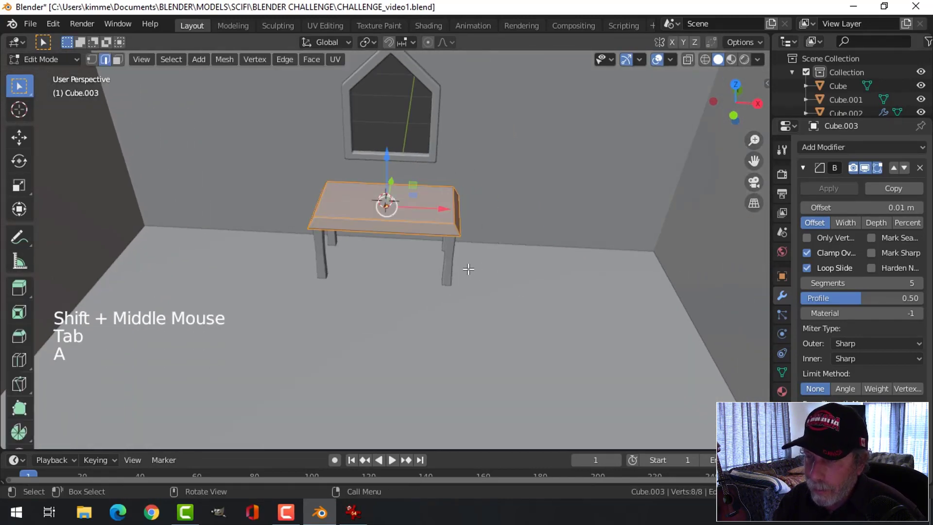
{"action": "key", "text": "KP_7"}
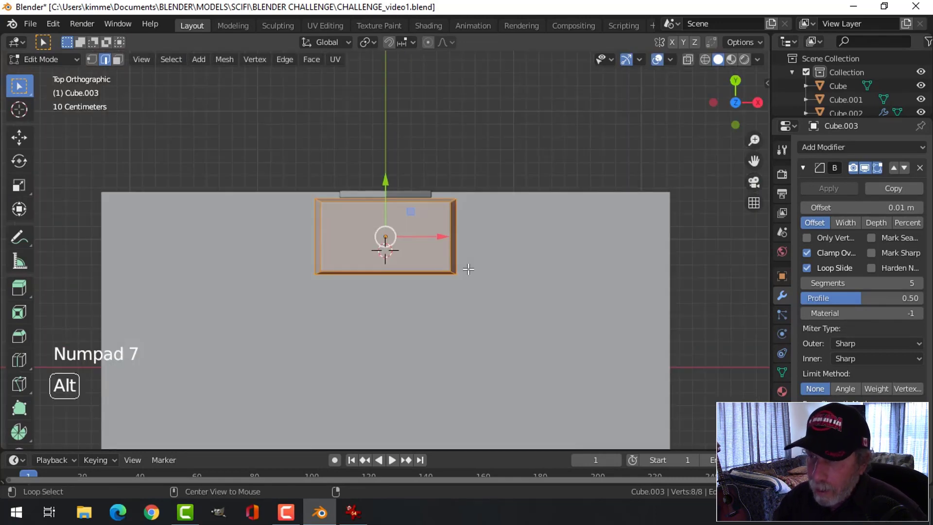
{"action": "key", "text": "alt+a"}
{"action": "key", "text": "z"}
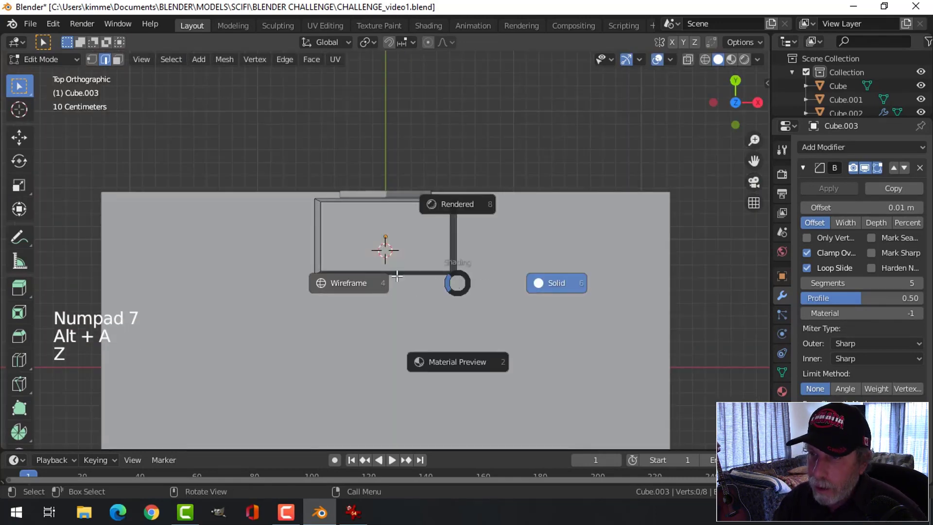
{"action": "left_click", "coordinate": [397, 276]}
{"action": "key", "text": "b"}
{"action": "mouse_move", "coordinate": [402, 162]}
{"action": "left_mouse_down"}
{"action": "mouse_move", "coordinate": [488, 312]}
{"action": "mouse_move", "coordinate": [515, 316]}
{"action": "left_mouse_up"}
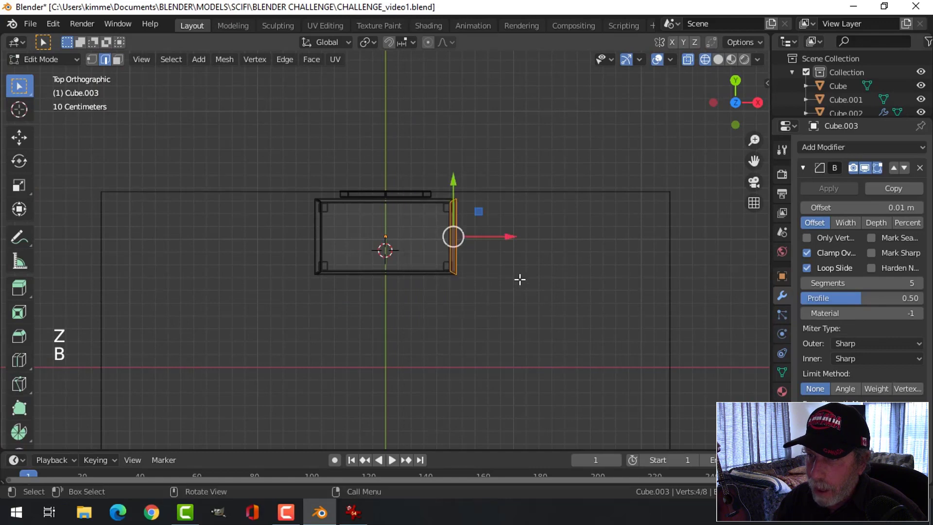
{"action": "left_click_drag", "start_coordinate": [505, 237], "coordinate": [515, 241]}
Shift the whole tabletop mesh back along X to center it over the legs, and restore solid shading in Object Mode.
{"action": "key", "text": "a"}
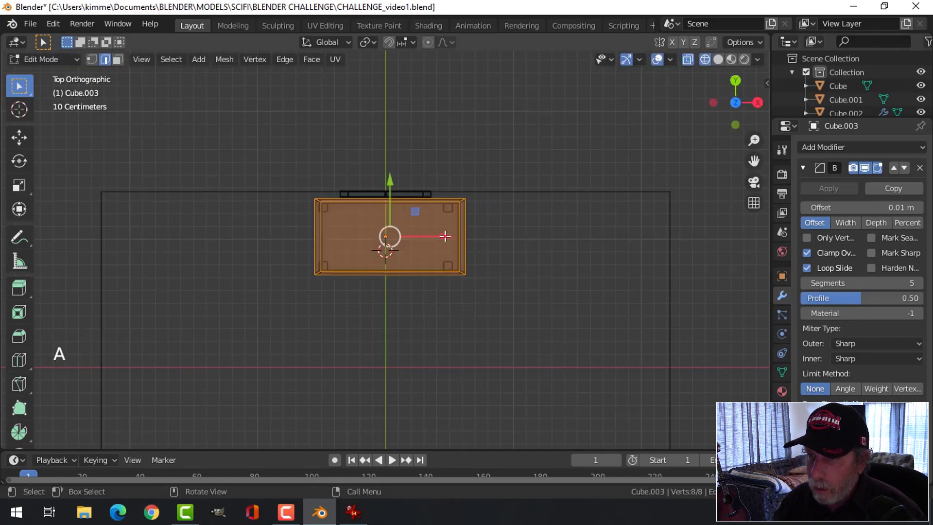
{"action": "left_click_drag", "start_coordinate": [443, 238], "coordinate": [438, 236]}
{"action": "key", "text": "z"}
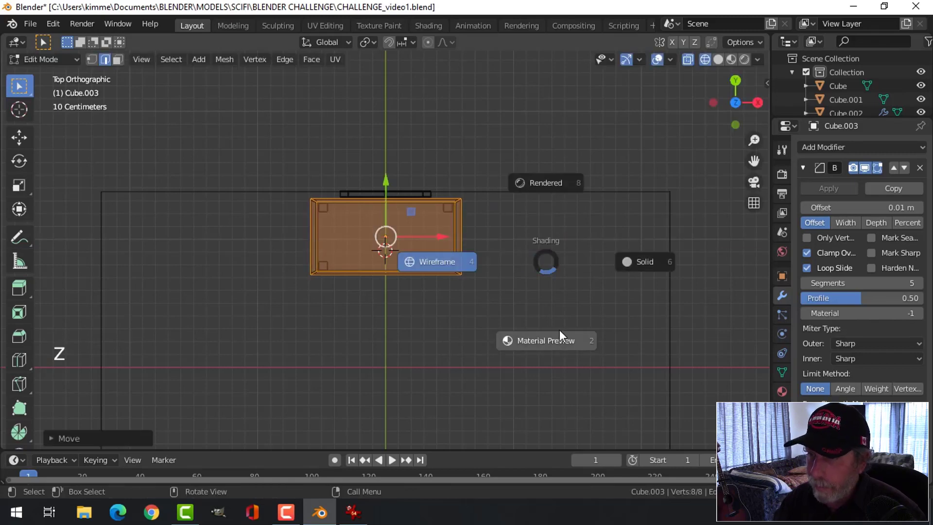
{"action": "key", "text": "alt+a"}
{"action": "key", "text": "Tab"}
{"action": "scroll", "coordinate": [526, 287], "scroll_direction": "down", "scroll_amount": 2}
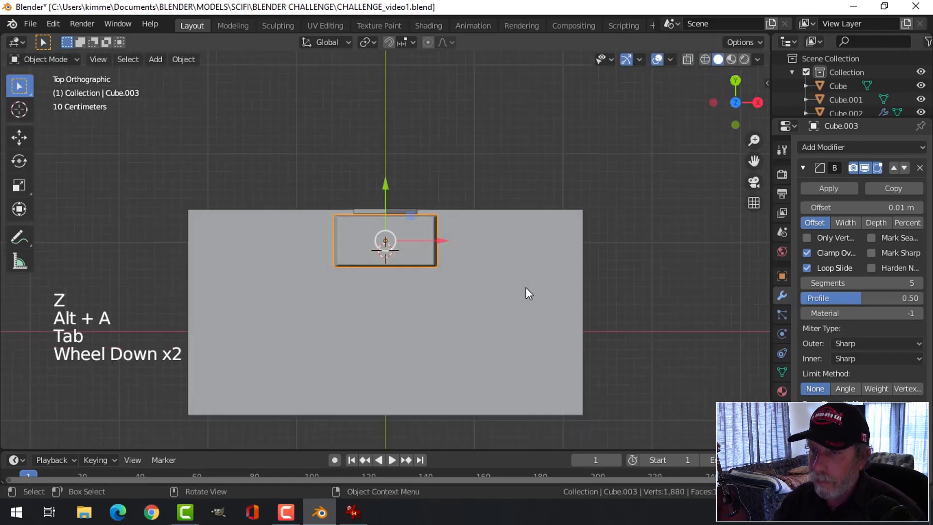
Deselect the tabletop and save the file.
{"action": "key", "text": "alt+a"}
{"action": "middle_click_drag", "start_coordinate": [526, 287], "coordinate": [451, 258]}
{"action": "scroll", "coordinate": [440, 255], "scroll_direction": "up", "scroll_amount": 2}
{"action": "middle_click_drag", "start_coordinate": [452, 257], "coordinate": [416, 269]}
{"action": "key", "text": "ctrl+s"}
{"action": "scroll", "coordinate": [460, 250], "scroll_direction": "down", "scroll_amount": 2}
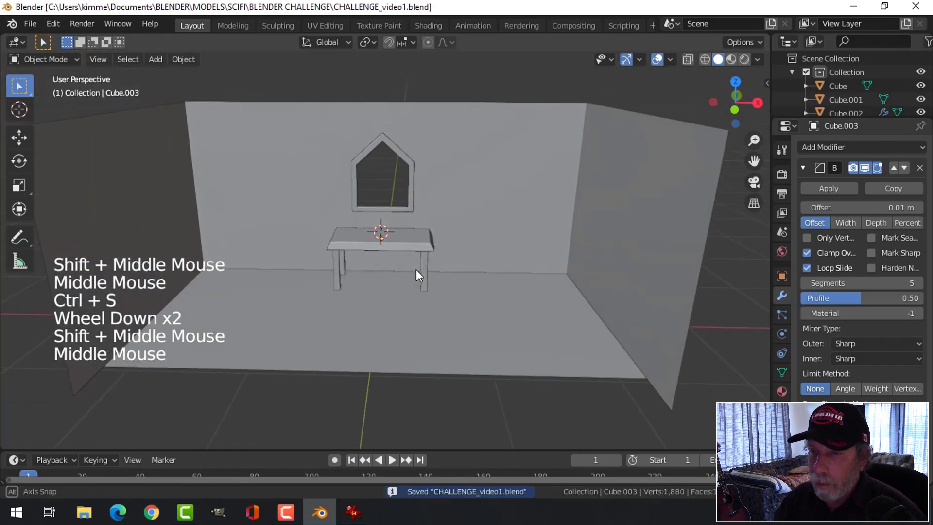
Examine the furniture along all three walls of the reference picture in IrfanView and compare it with the room's width in Blender.
{"action": "left_click", "coordinate": [354, 513]}
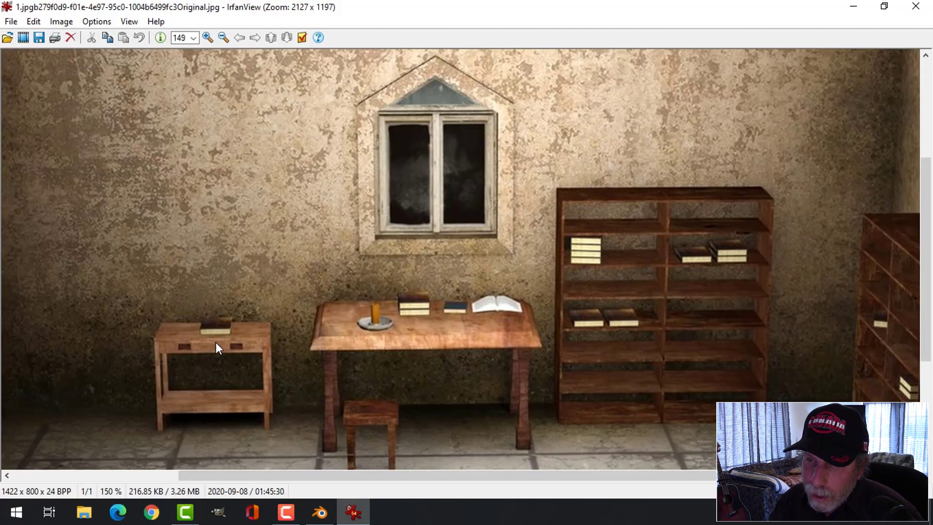
{"action": "scroll", "coordinate": [217, 342], "scroll_direction": "down", "scroll_amount": 1}
{"action": "left_click", "coordinate": [222, 38]}
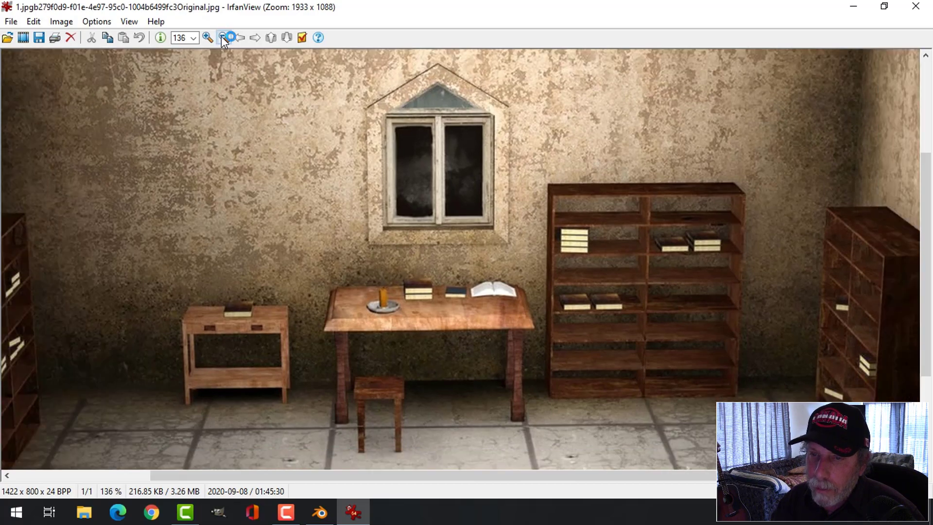
{"action": "left_click", "coordinate": [222, 38]}
{"action": "left_click", "coordinate": [223, 38]}
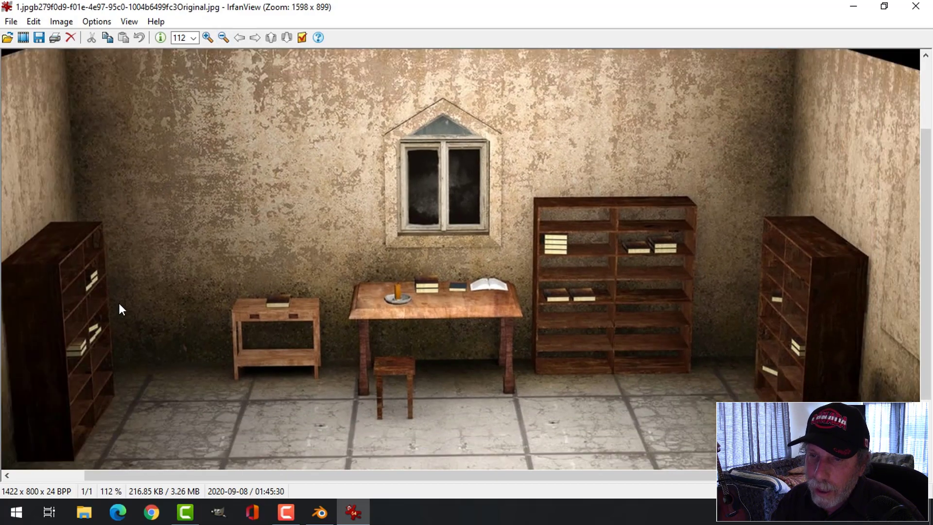
{"action": "left_click", "coordinate": [320, 512]}
{"action": "middle_click_drag", "start_coordinate": [362, 304], "coordinate": [425, 253], "text": "shift"}
{"action": "scroll", "coordinate": [502, 218], "scroll_direction": "down", "scroll_amount": 3}
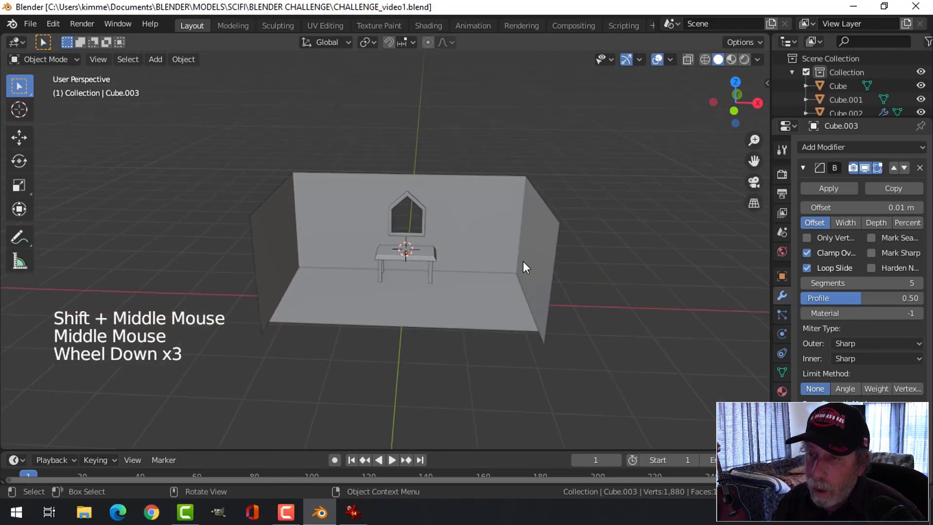
{"action": "scroll", "coordinate": [498, 297], "scroll_direction": "up", "scroll_amount": 2}
{"action": "scroll", "coordinate": [540, 280], "scroll_direction": "down", "scroll_amount": 2}
{"action": "middle_click_drag", "start_coordinate": [518, 287], "coordinate": [439, 233], "text": "shift"}
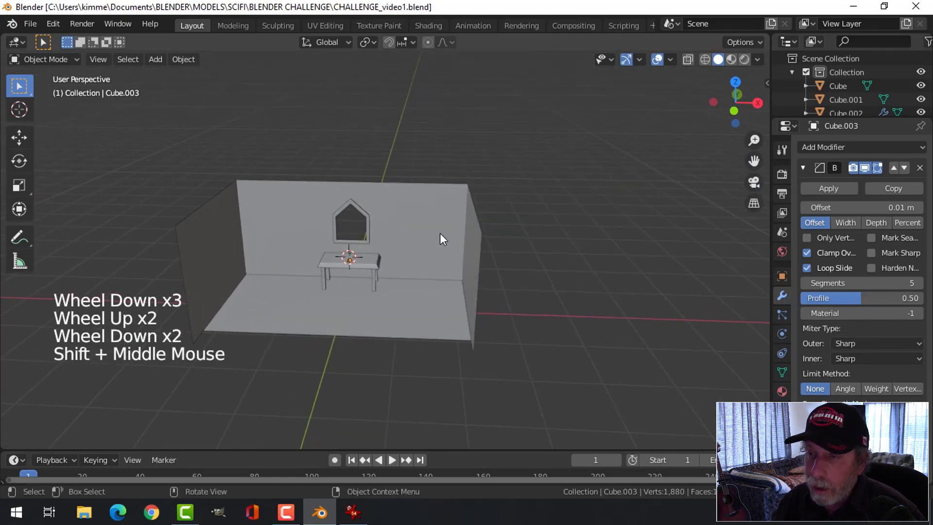
Scale the room's two side walls outward along X by about 1.15 in Edit Mode and return to Object Mode.
{"action": "left_click", "coordinate": [439, 233]}
{"action": "key", "text": "Tab"}
{"action": "key", "text": "KP_7"}
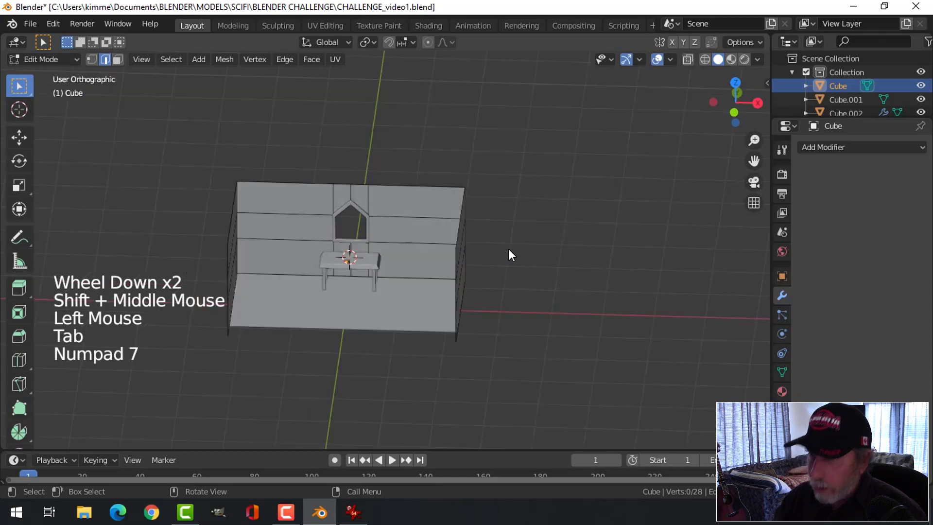
{"action": "key", "text": "z"}
{"action": "key", "text": "z"}
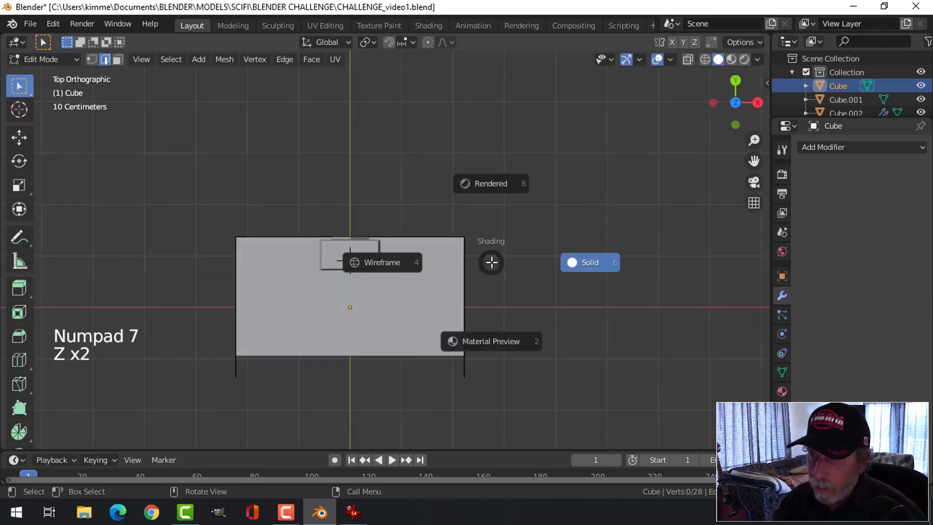
{"action": "key", "text": "b"}
{"action": "left_click_drag", "start_coordinate": [440, 204], "coordinate": [520, 413]}
{"action": "key", "text": "b"}
{"action": "left_click_drag", "start_coordinate": [184, 184], "coordinate": [256, 389]}
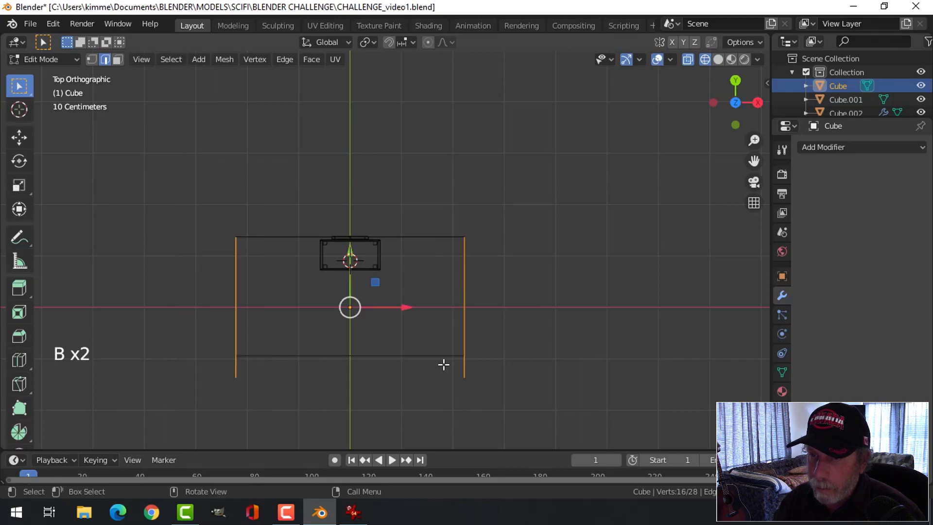
{"action": "key", "text": "s"}
{"action": "key", "text": "x"}
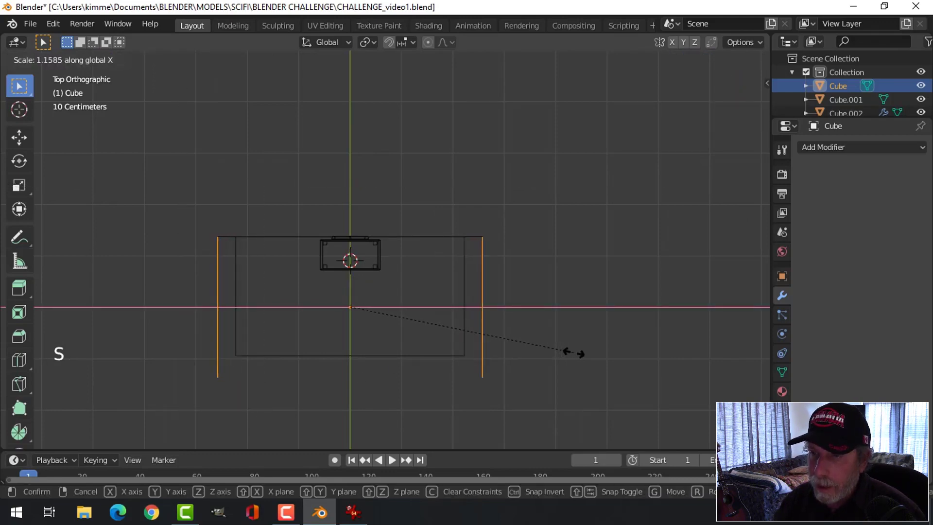
{"action": "left_click", "coordinate": [569, 352]}
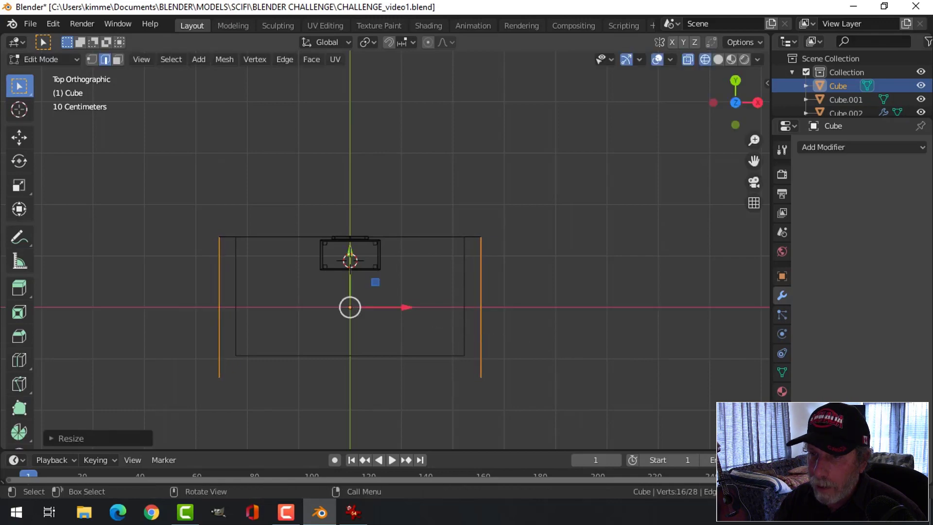
{"action": "key", "text": "alt+a"}
{"action": "key", "text": "Tab"}
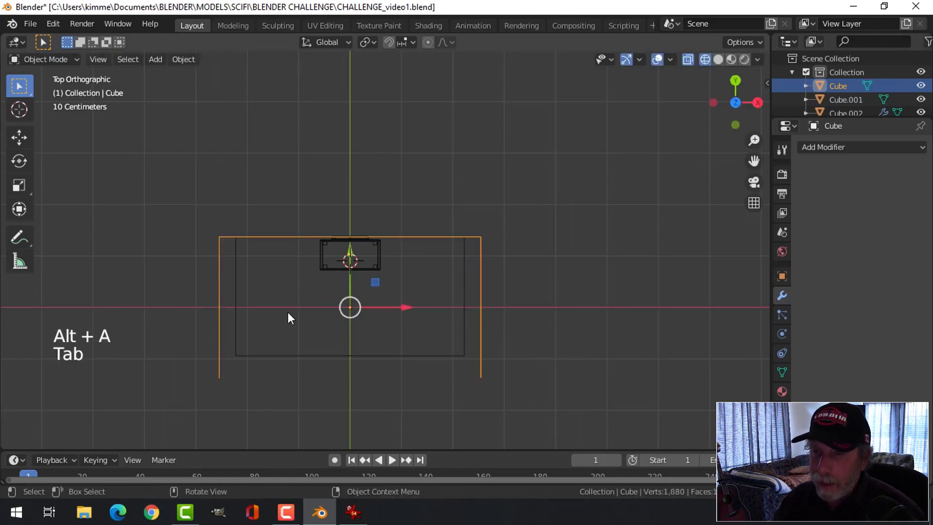
Widen the floor along X until its side edges reach the side walls, and return to solid shading in Object Mode.
{"action": "left_click", "coordinate": [236, 270]}
{"action": "key", "text": "Tab"}
{"action": "key", "text": "b"}
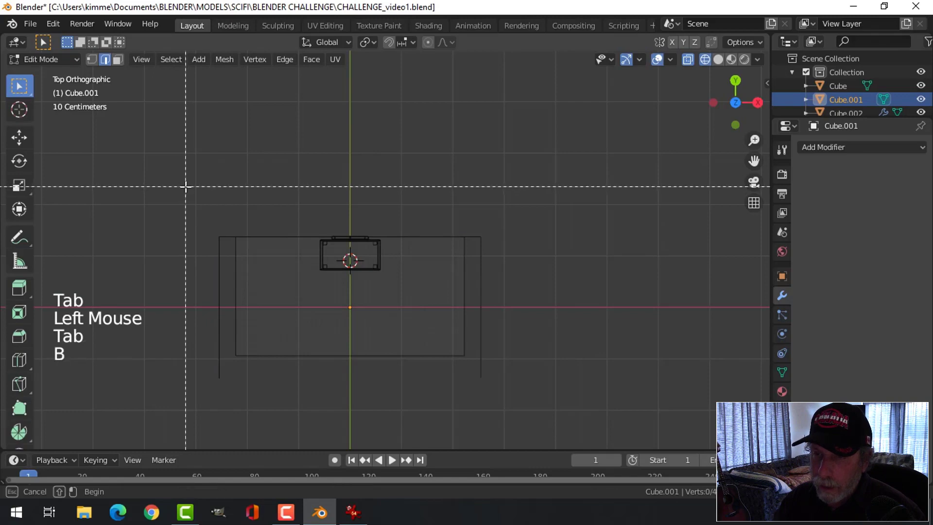
{"action": "left_click_drag", "start_coordinate": [188, 192], "coordinate": [251, 382]}
{"action": "key", "text": "b"}
{"action": "left_click_drag", "start_coordinate": [414, 196], "coordinate": [482, 413]}
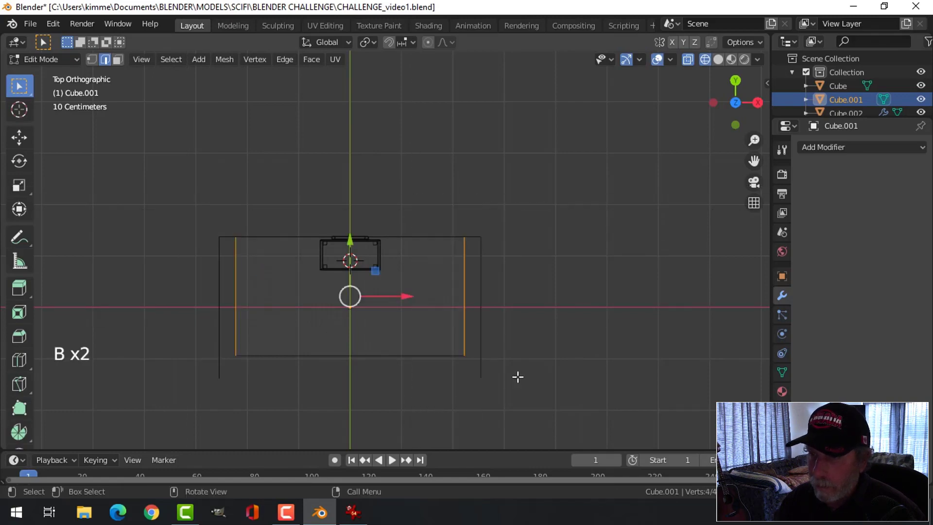
{"action": "key", "text": "s"}
{"action": "key", "text": "x"}
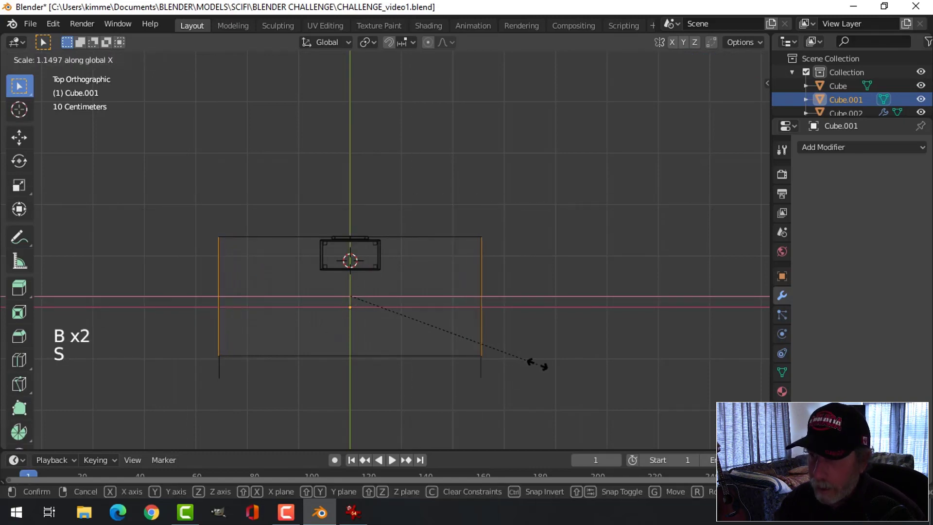
{"action": "left_click", "coordinate": [538, 358]}
{"action": "key", "text": "alt+a"}
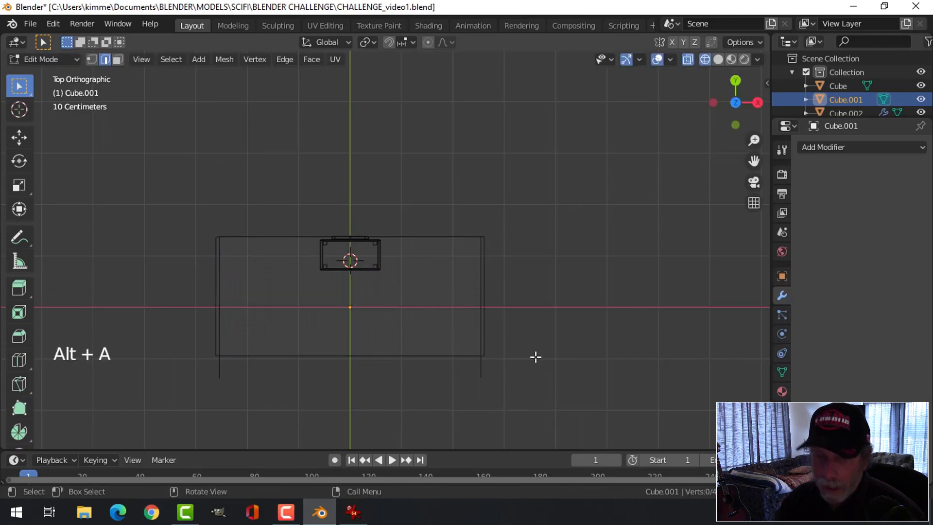
{"action": "key", "text": "z"}
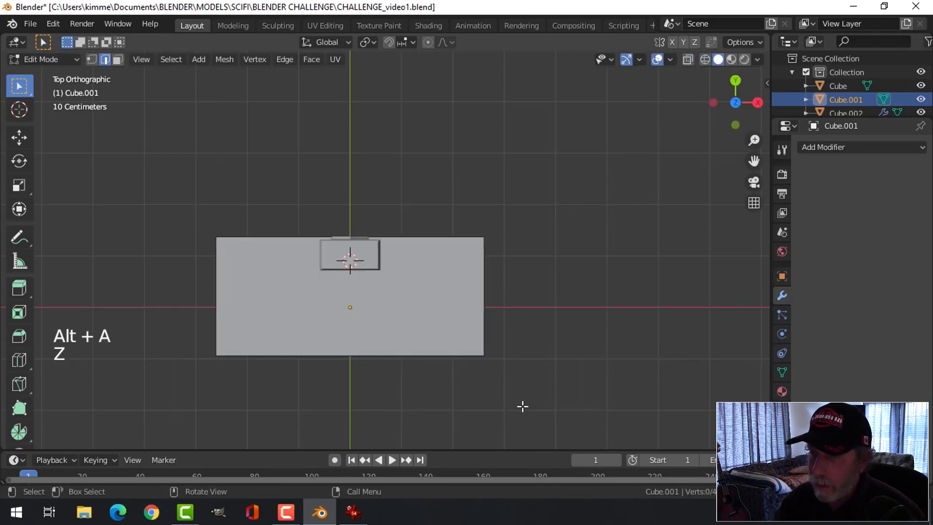
{"action": "middle_click_drag", "start_coordinate": [521, 403], "coordinate": [512, 294]}
{"action": "key", "text": "Tab"}
{"action": "key", "text": "alt+a"}
Duplicate the top face of the table's tabletop and move the copy along X to the empty side near the back wall.
{"action": "middle_click_drag", "start_coordinate": [381, 351], "coordinate": [415, 400]}
{"action": "scroll", "coordinate": [395, 351], "scroll_direction": "up", "scroll_amount": 2}
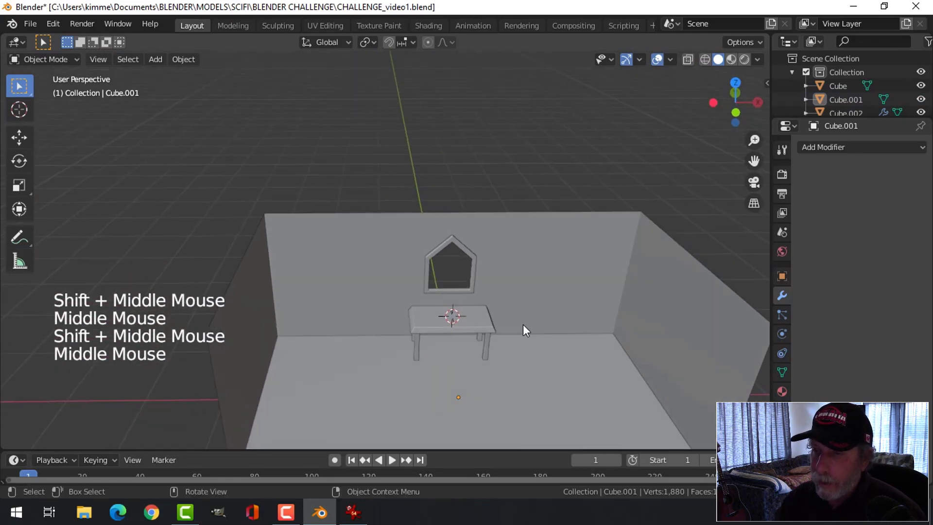
{"action": "left_click", "coordinate": [491, 324]}
{"action": "key", "text": "Tab"}
{"action": "scroll", "coordinate": [476, 327], "scroll_direction": "up", "scroll_amount": 2}
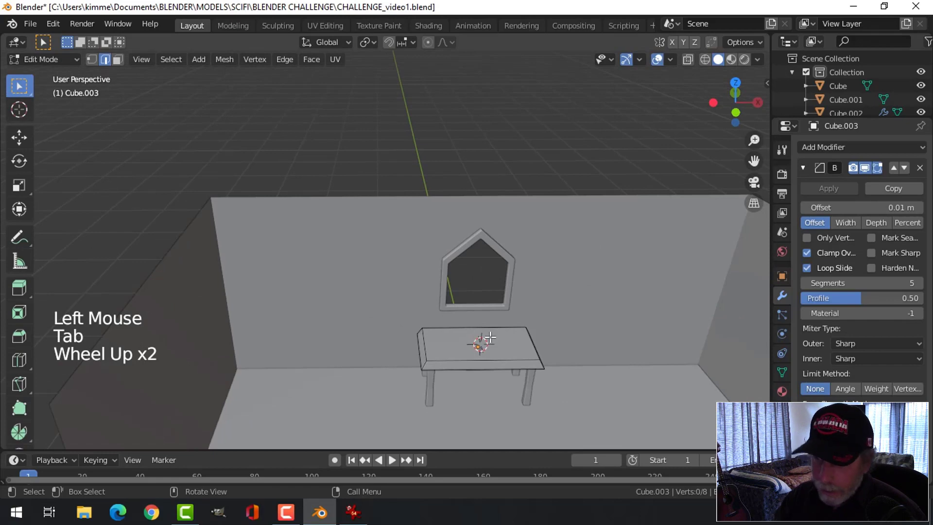
{"action": "key", "text": "3"}
{"action": "left_click", "coordinate": [479, 339]}
{"action": "middle_click_drag", "start_coordinate": [478, 339], "coordinate": [562, 358]}
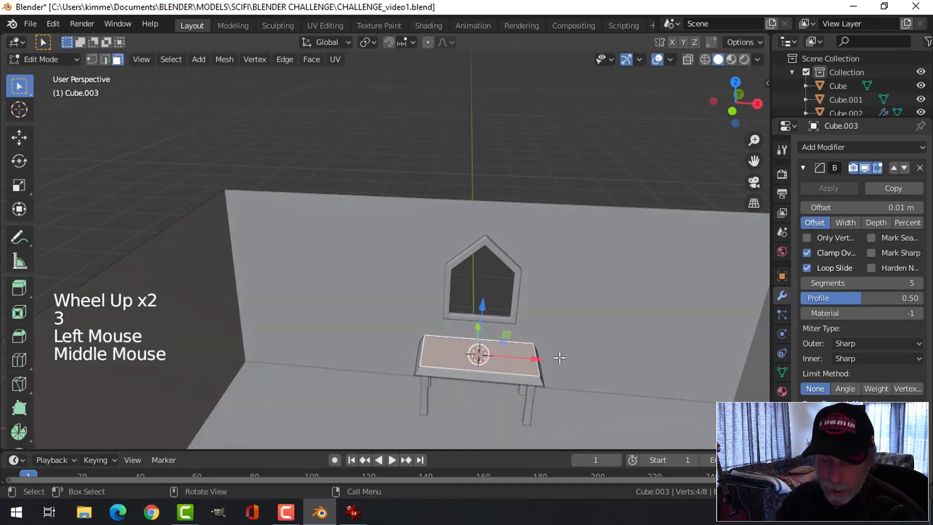
{"action": "key", "text": "shift+d"}
{"action": "left_click", "coordinate": [558, 357]}
{"action": "left_click_drag", "start_coordinate": [534, 359], "coordinate": [412, 350]}
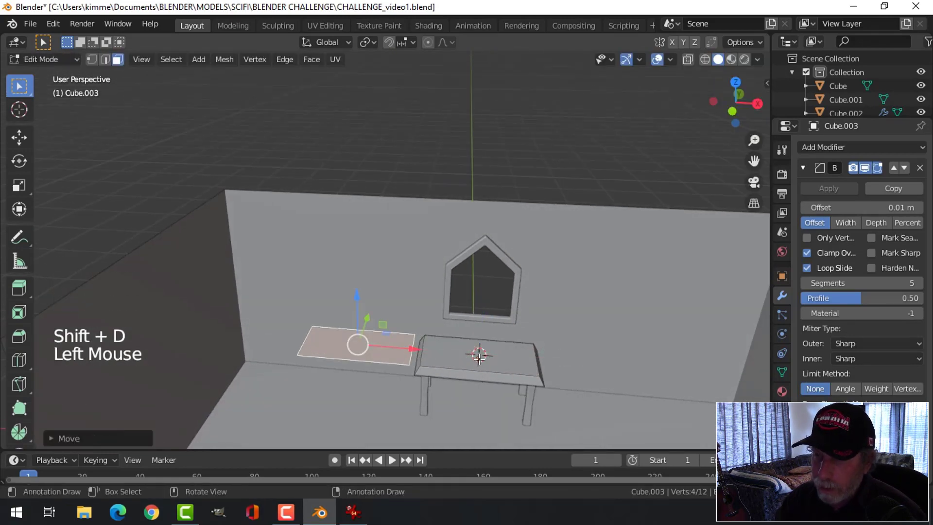
Scale the duplicated face down and separate the selection into its own object.
{"action": "middle_click_drag", "start_coordinate": [479, 355], "coordinate": [441, 358]}
{"action": "key", "text": "s"}
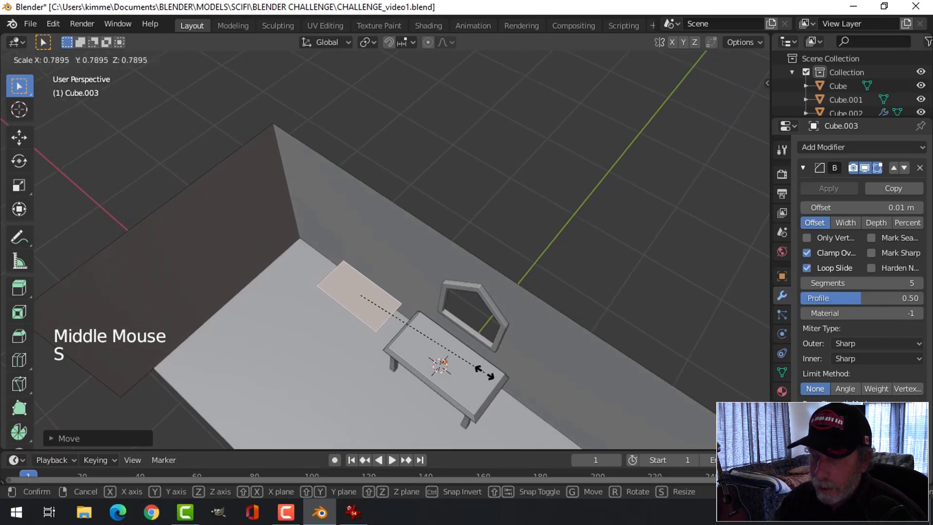
{"action": "left_click", "coordinate": [442, 364]}
{"action": "key", "text": "p"}
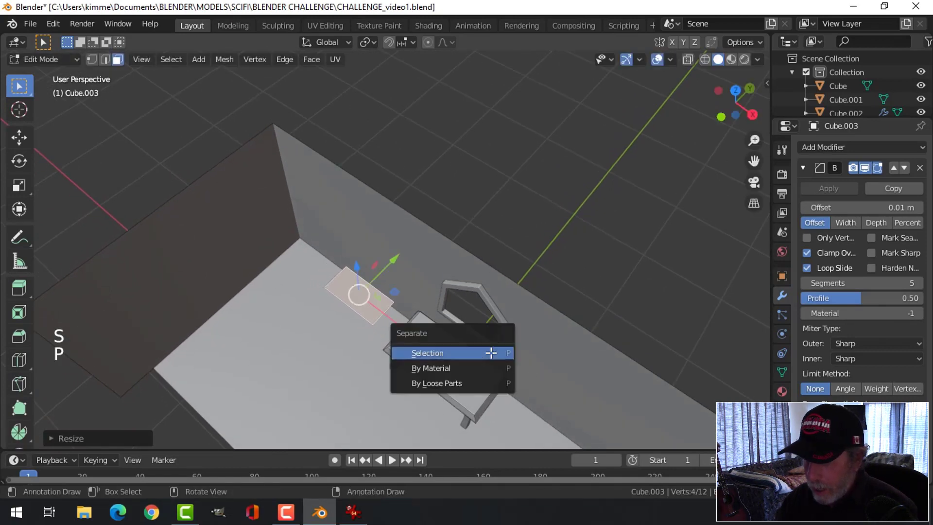
{"action": "left_click", "coordinate": [491, 353]}
{"action": "key", "text": "Tab"}
Set the separated small tabletop's origin to its geometry.
{"action": "left_click", "coordinate": [396, 316]}
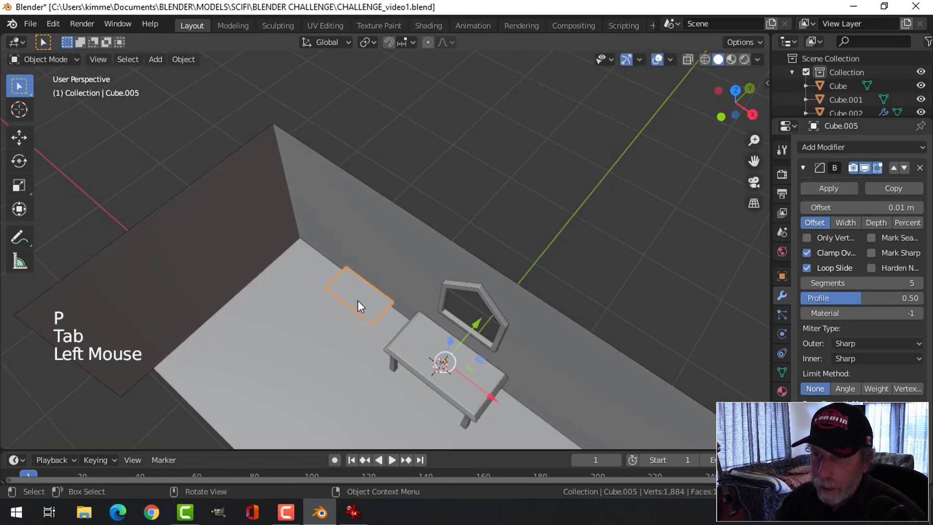
{"action": "left_click", "coordinate": [183, 58]}
{"action": "mouse_move", "coordinate": [228, 88]}
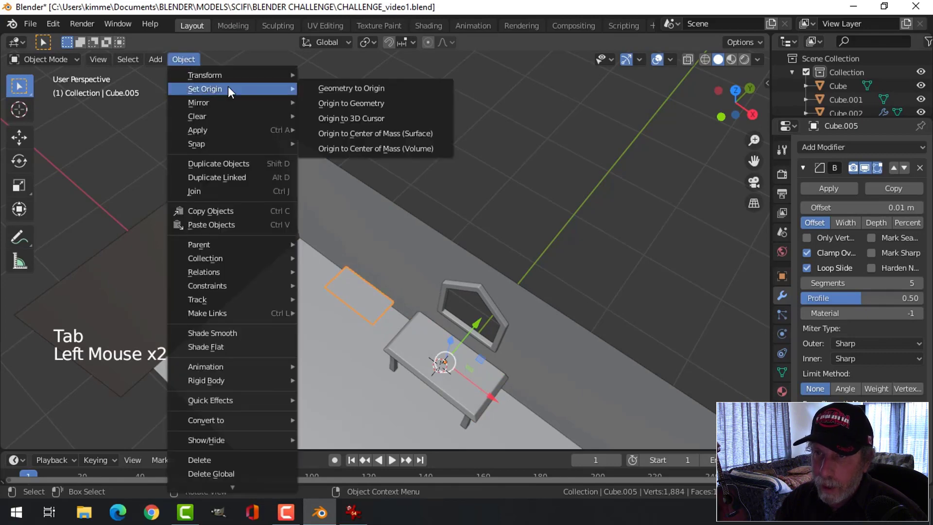
{"action": "left_click", "coordinate": [337, 103]}
{"action": "middle_click_drag", "start_coordinate": [350, 117], "coordinate": [419, 184]}
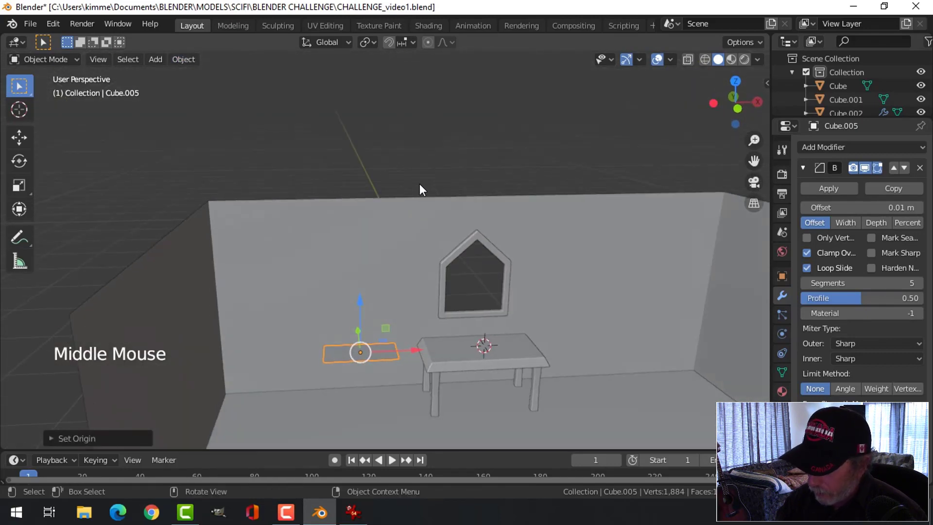
Compare with the reference photo in IrfanView and reposition the small tabletop in Blender, lowering it slightly below the large table's top.
{"action": "key", "text": "KP_1"}
{"action": "left_click", "coordinate": [354, 511]}
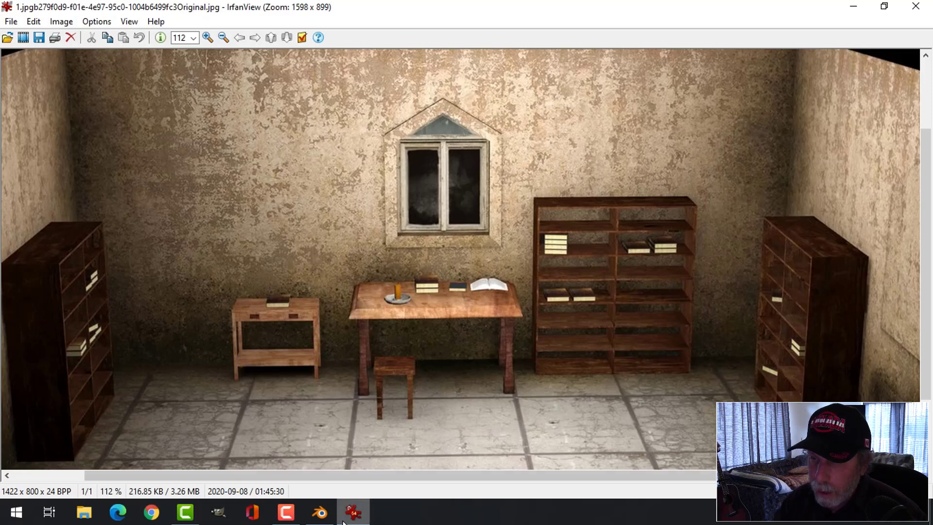
{"action": "left_click", "coordinate": [320, 512]}
{"action": "mouse_move", "coordinate": [420, 296]}
{"action": "middle_mouse_down"}
{"action": "mouse_move", "coordinate": [372, 342]}
{"action": "mouse_move", "coordinate": [419, 292]}
{"action": "middle_mouse_up"}
{"action": "left_click_drag", "start_coordinate": [419, 292], "coordinate": [427, 285]}
{"action": "middle_click_drag", "start_coordinate": [427, 285], "coordinate": [468, 255]}
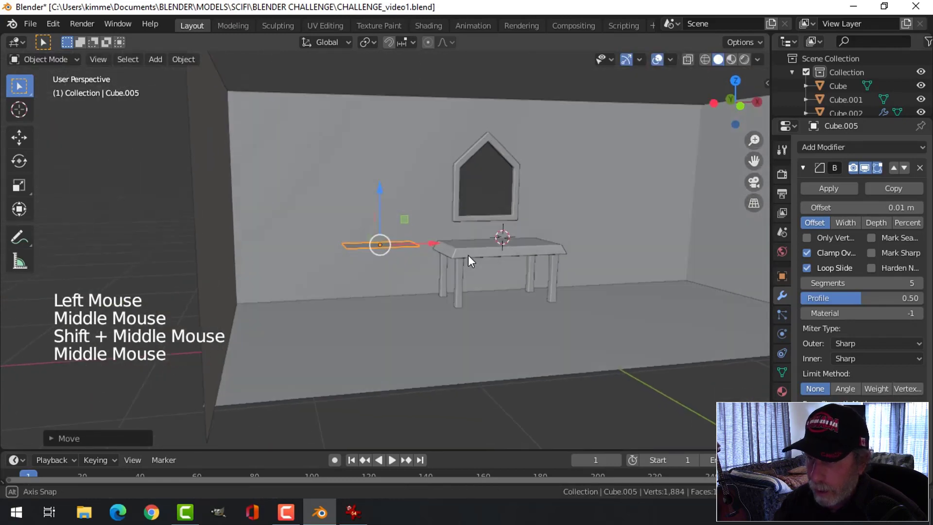
{"action": "key", "text": "KP_1"}
{"action": "scroll", "coordinate": [384, 228], "scroll_direction": "up", "scroll_amount": 4}
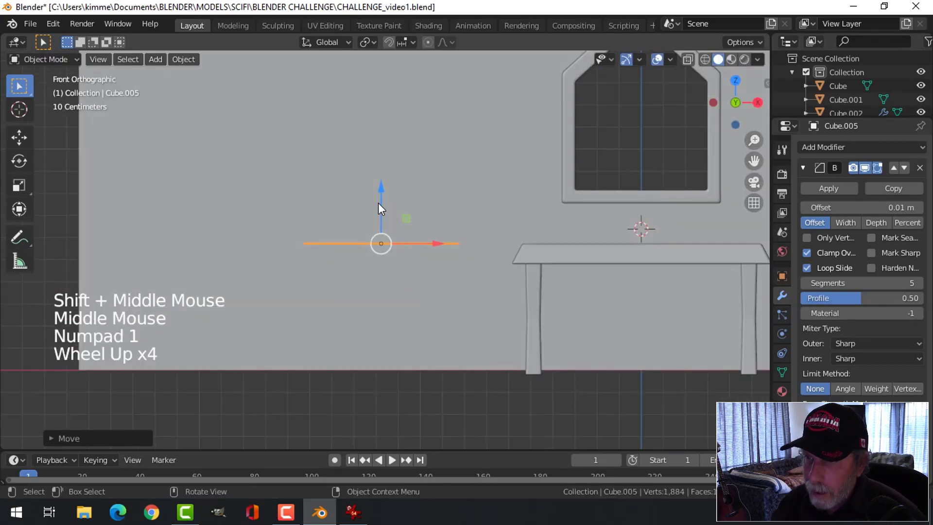
{"action": "left_click_drag", "start_coordinate": [382, 197], "coordinate": [387, 212]}
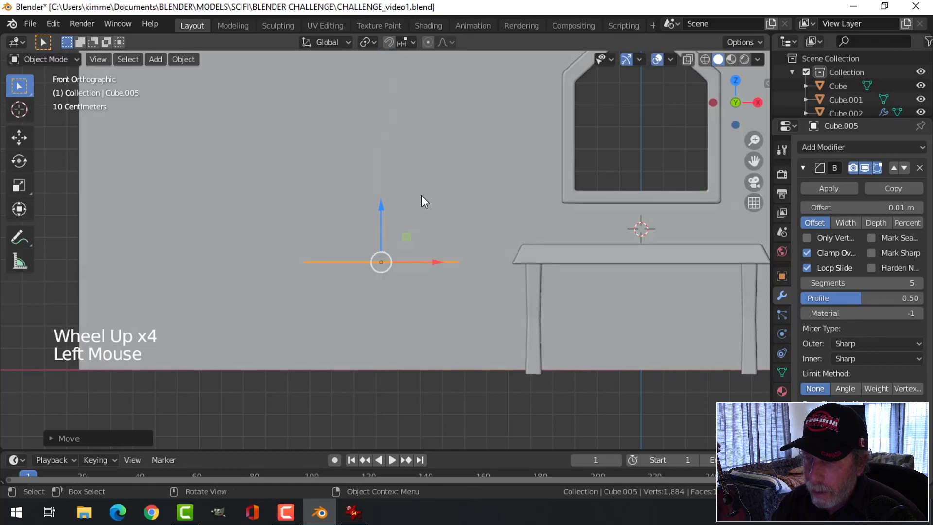
Extrude the small tabletop's face downward into a thin box, matching its thickness to the reference photo in IrfanView.
{"action": "middle_click_drag", "start_coordinate": [423, 199], "coordinate": [516, 223]}
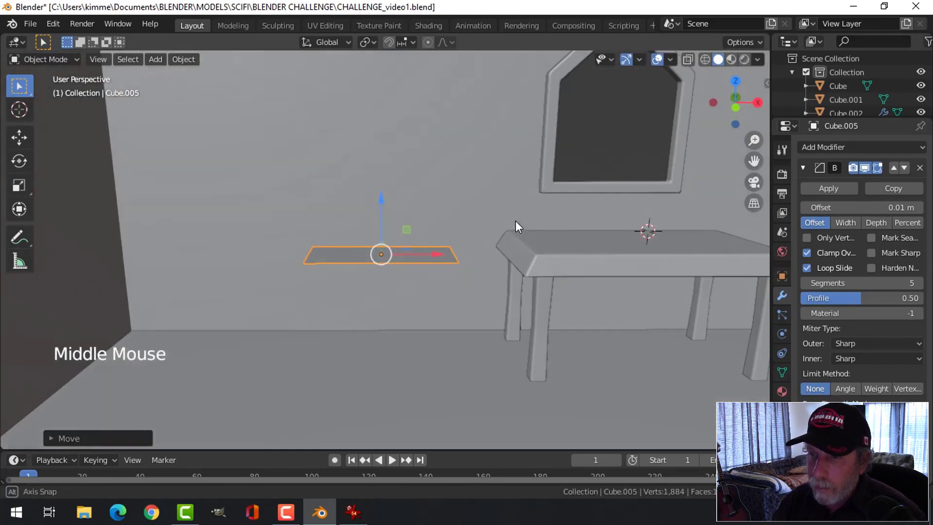
{"action": "middle_click_drag", "start_coordinate": [436, 265], "coordinate": [457, 219], "text": "shift"}
{"action": "key", "text": "Tab"}
{"action": "key", "text": "a"}
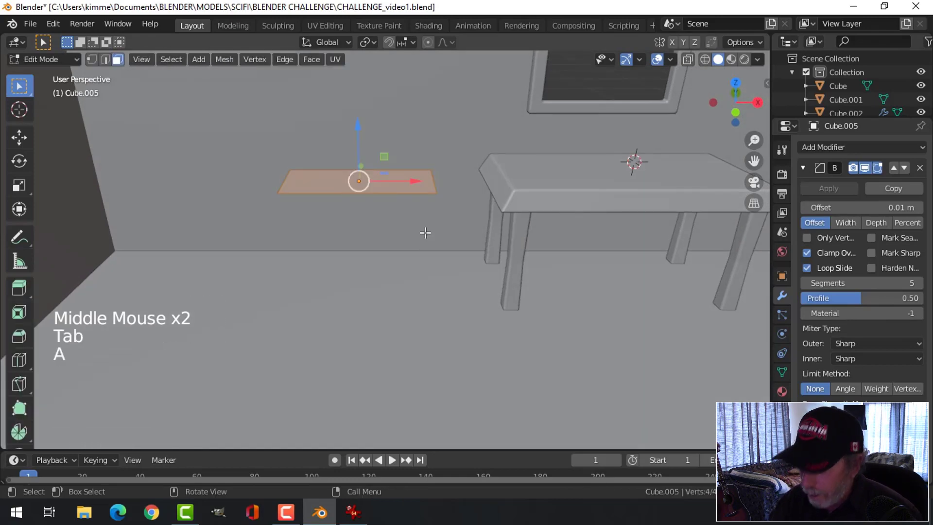
{"action": "key", "text": "KP_1"}
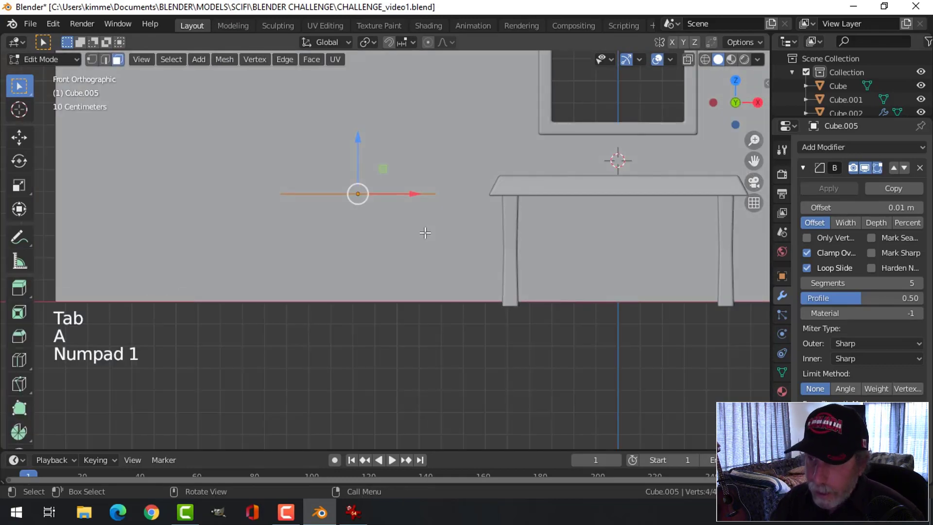
{"action": "key", "text": "e"}
{"action": "right_click", "coordinate": [425, 231]}
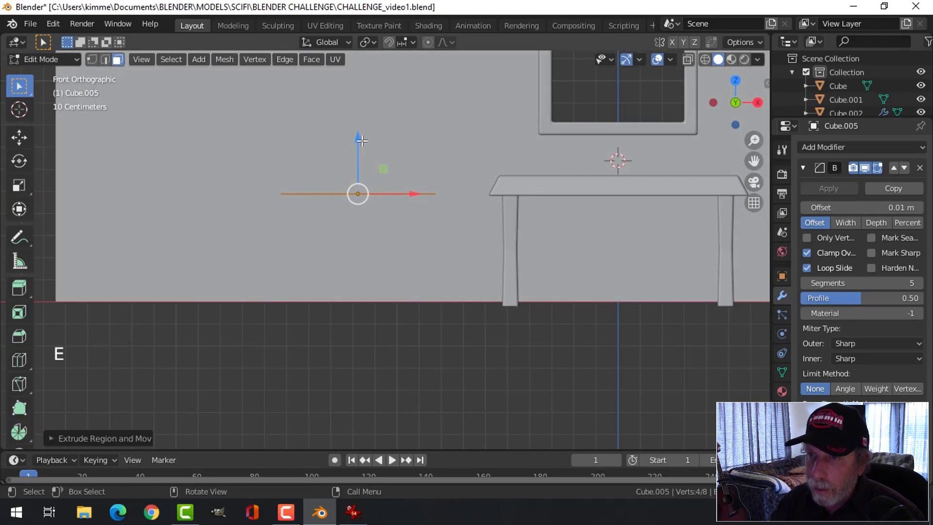
{"action": "left_click_drag", "start_coordinate": [361, 141], "coordinate": [364, 160]}
{"action": "left_click", "coordinate": [354, 512]}
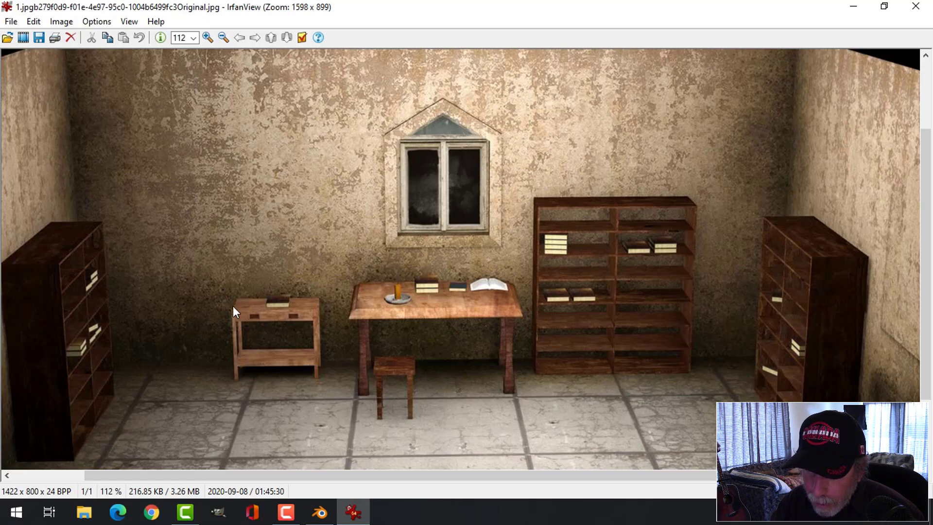
{"action": "left_click", "coordinate": [320, 513]}
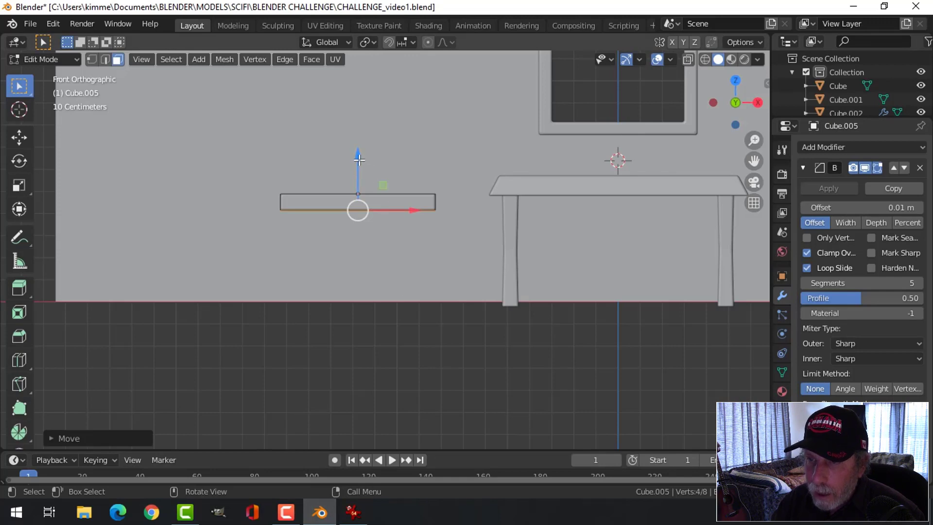
{"action": "left_click_drag", "start_coordinate": [362, 160], "coordinate": [359, 165]}
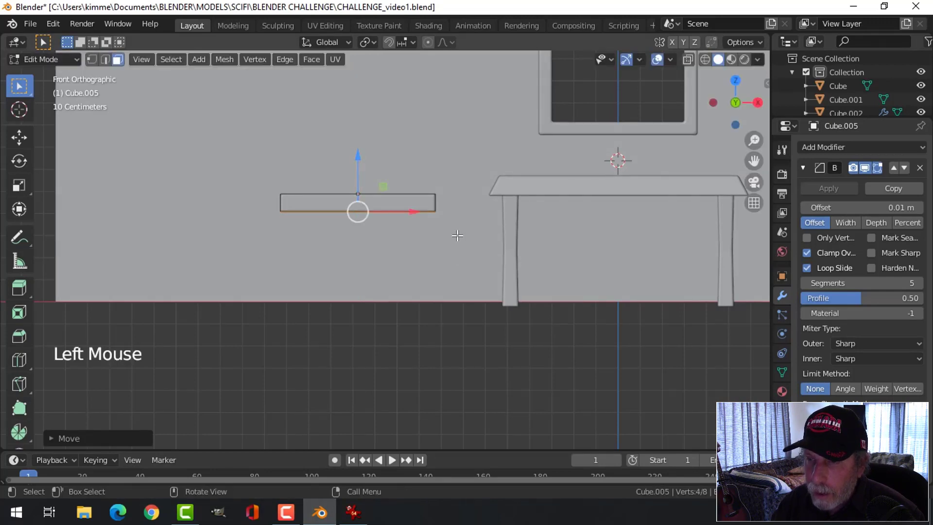
{"action": "key", "text": "a"}
{"action": "middle_click_drag", "start_coordinate": [464, 273], "coordinate": [474, 325]}
{"action": "key", "text": "alt+a"}
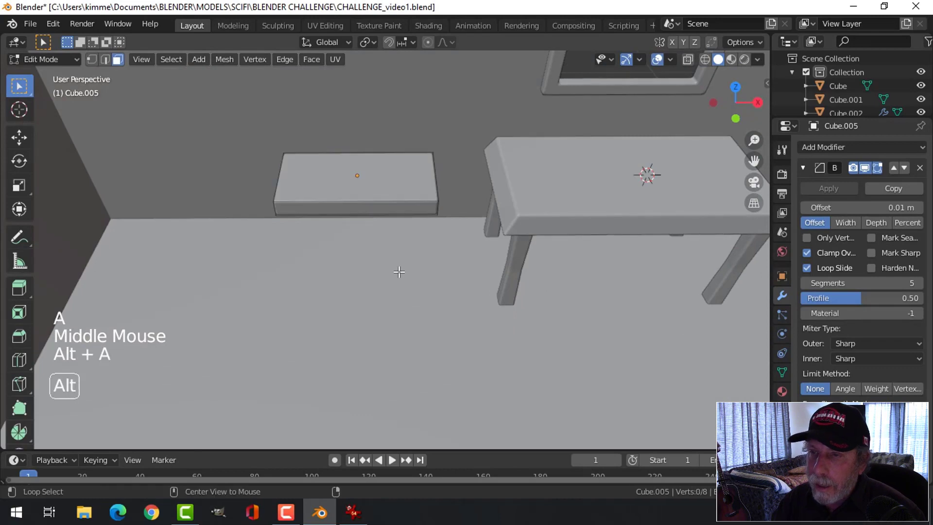
After checking the side table in the reference photo, add a centred crosswise loop cut to the box and bevel it about 0.3 m.
{"action": "middle_click_drag", "start_coordinate": [400, 269], "coordinate": [412, 250], "text": "shift"}
{"action": "left_click", "coordinate": [355, 514]}
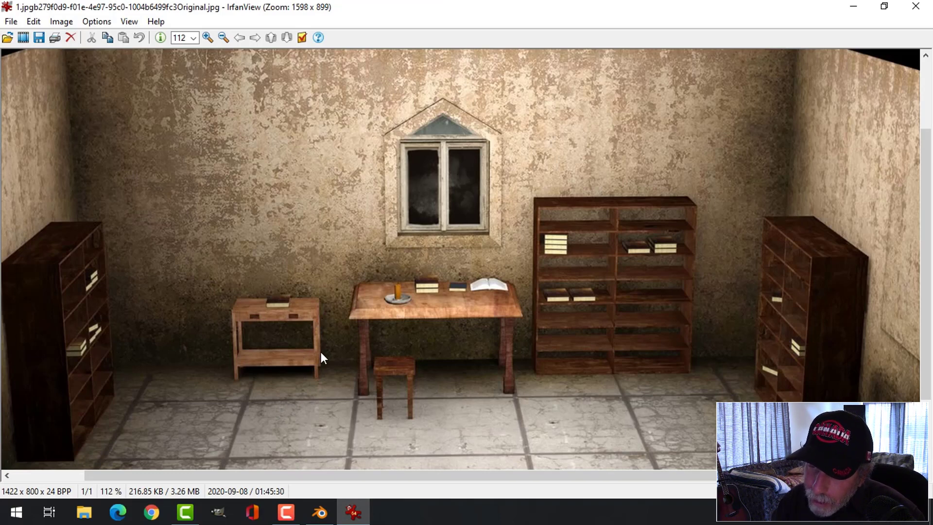
{"action": "left_click", "coordinate": [319, 512]}
{"action": "middle_click_drag", "start_coordinate": [437, 250], "coordinate": [441, 248]}
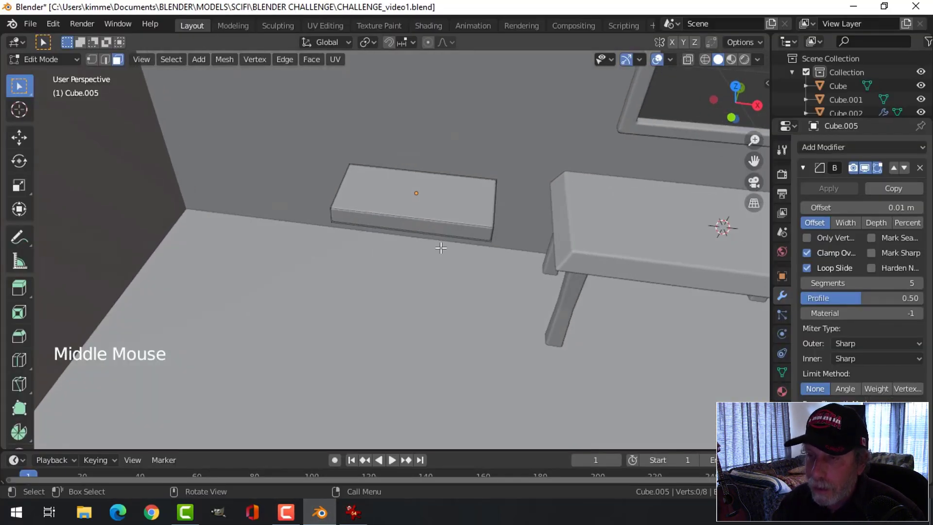
{"action": "key", "text": "ctrl+r"}
{"action": "left_click", "coordinate": [413, 227]}
{"action": "right_click", "coordinate": [447, 244]}
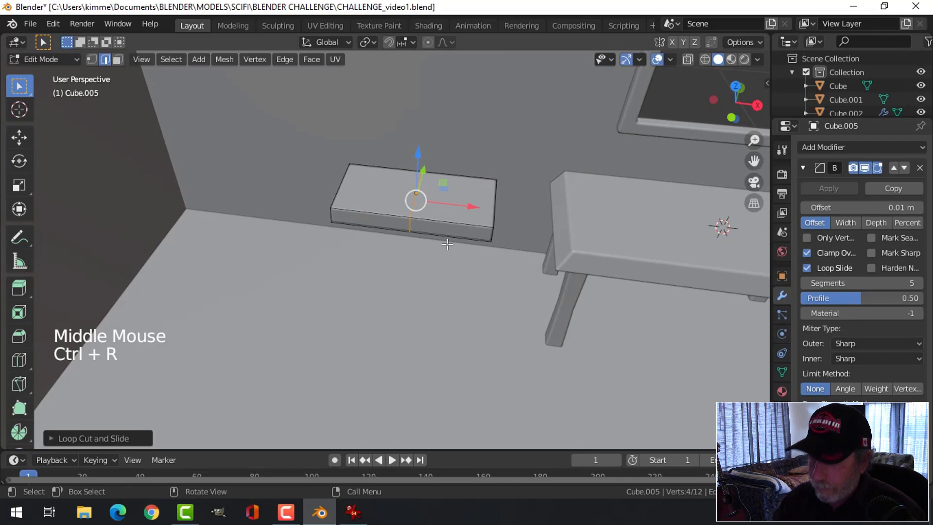
{"action": "key", "text": "KP_7"}
{"action": "key", "text": "ctrl+b"}
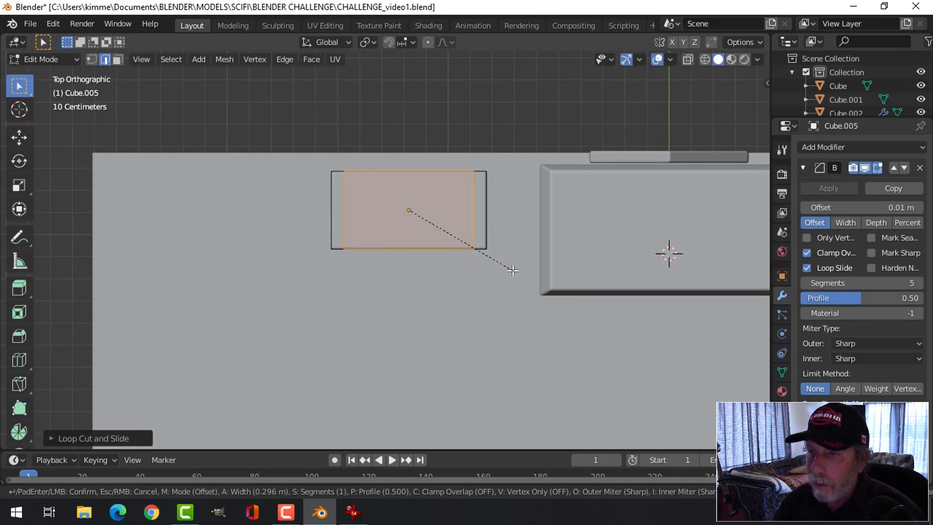
{"action": "left_click", "coordinate": [513, 270]}
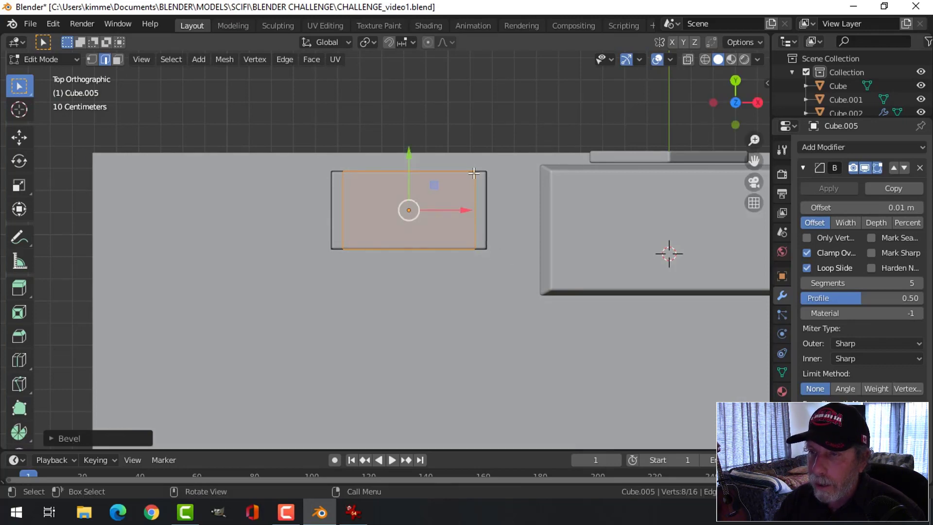
Add a centred lengthwise loop cut to the small tabletop and bevel it about 0.13 m, leaving a square at each corner.
{"action": "key", "text": "ctrl+r"}
{"action": "left_click", "coordinate": [464, 214]}
{"action": "right_click", "coordinate": [542, 215]}
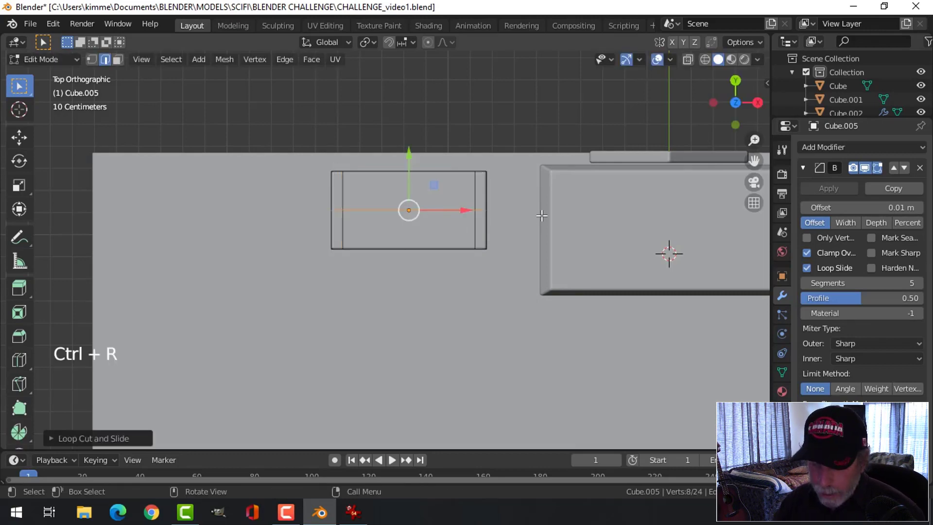
{"action": "key", "text": "ctrl+b"}
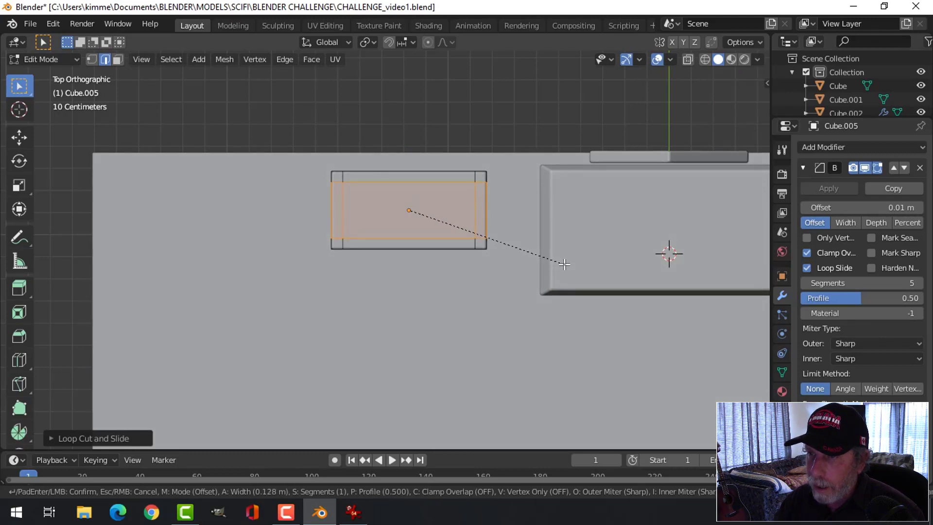
{"action": "left_click", "coordinate": [565, 265]}
{"action": "scroll", "coordinate": [528, 187], "scroll_direction": "up", "scroll_amount": 2}
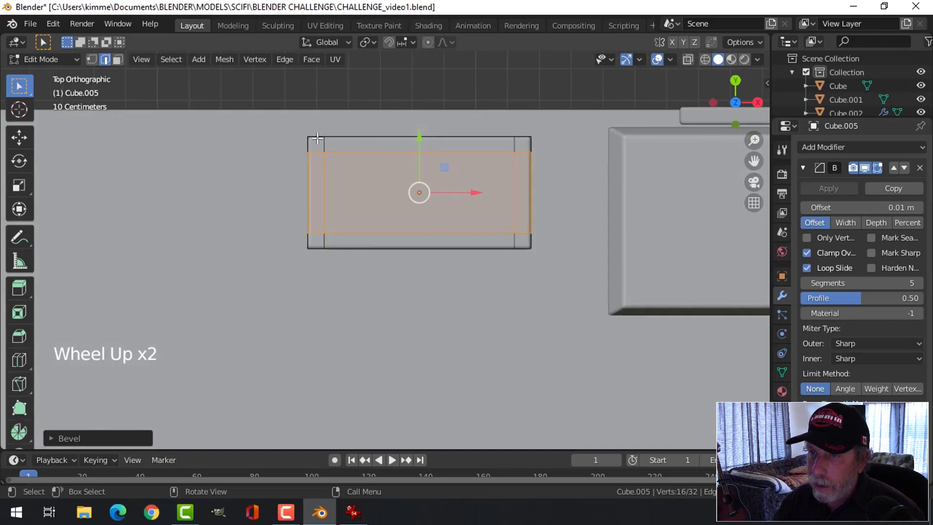
{"action": "key", "text": "alt+a"}
{"action": "scroll", "coordinate": [559, 266], "scroll_direction": "down", "scroll_amount": 3}
Duplicate the whole small tabletop box straight down about 0.36 m as a lower shelf and clear the selection.
{"action": "middle_click_drag", "start_coordinate": [541, 297], "coordinate": [453, 266]}
{"action": "key", "text": "a"}
{"action": "key", "text": "e"}
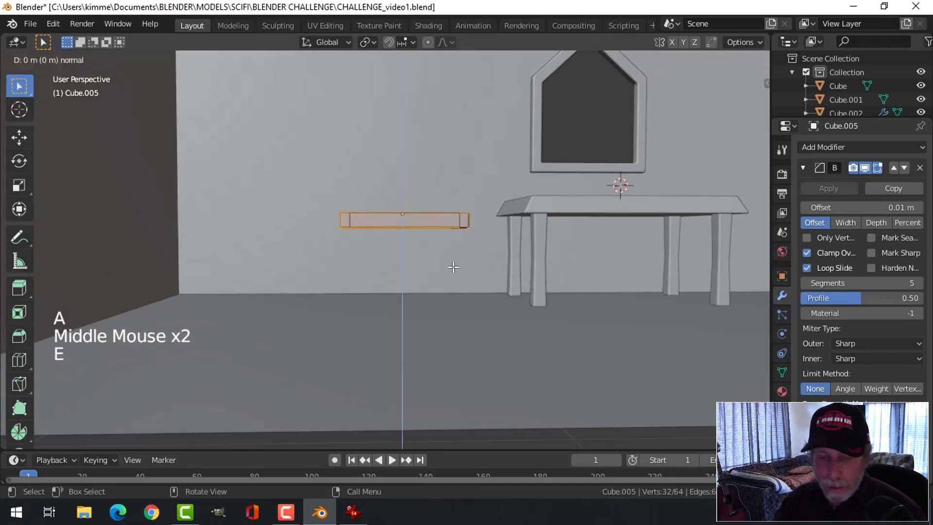
{"action": "left_click", "coordinate": [453, 267]}
{"action": "key", "text": "ctrl+z"}
{"action": "key", "text": "shift+d"}
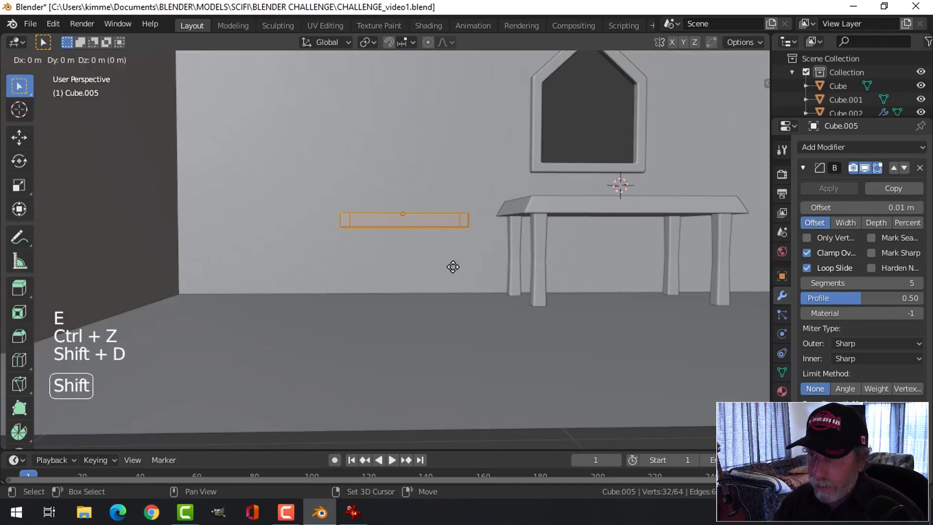
{"action": "left_click", "coordinate": [453, 267]}
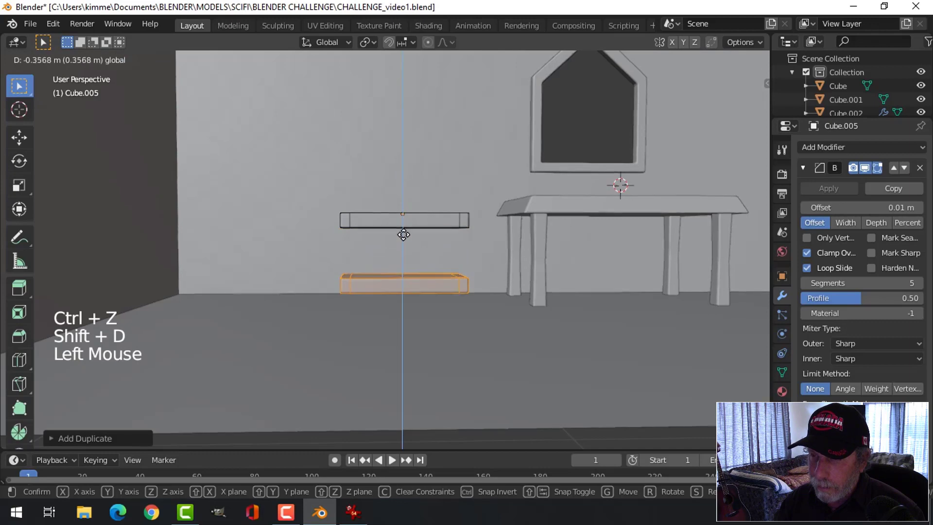
{"action": "left_click", "coordinate": [404, 236]}
{"action": "middle_click_drag", "start_coordinate": [403, 237], "coordinate": [510, 281]}
{"action": "scroll", "coordinate": [484, 276], "scroll_direction": "up", "scroll_amount": 2}
{"action": "key", "text": "alt+a"}
Select the lower box's front-right top corner face, then hide the floor object and return to editing the side table's mesh.
{"action": "scroll", "coordinate": [498, 330], "scroll_direction": "up", "scroll_amount": 2}
{"action": "key", "text": "3"}
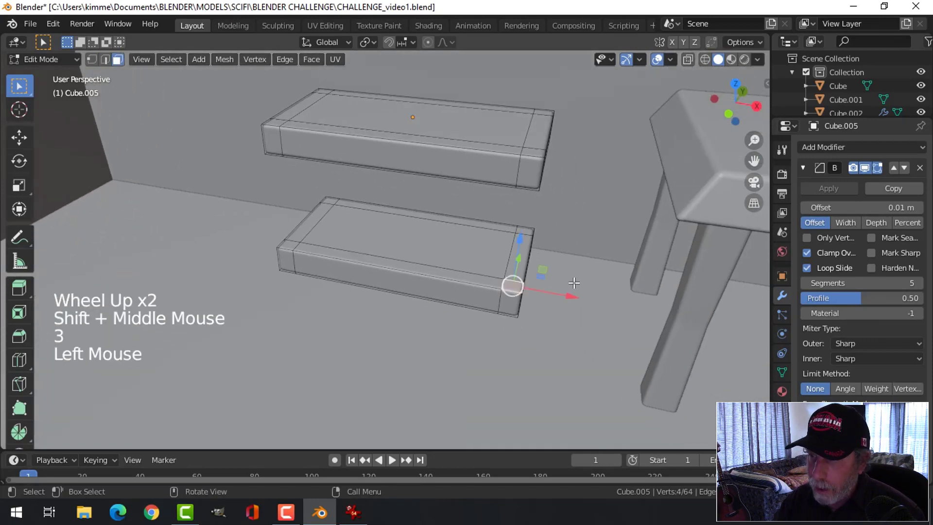
{"action": "middle_click_drag", "start_coordinate": [573, 283], "coordinate": [578, 321]}
{"action": "key", "text": "Tab"}
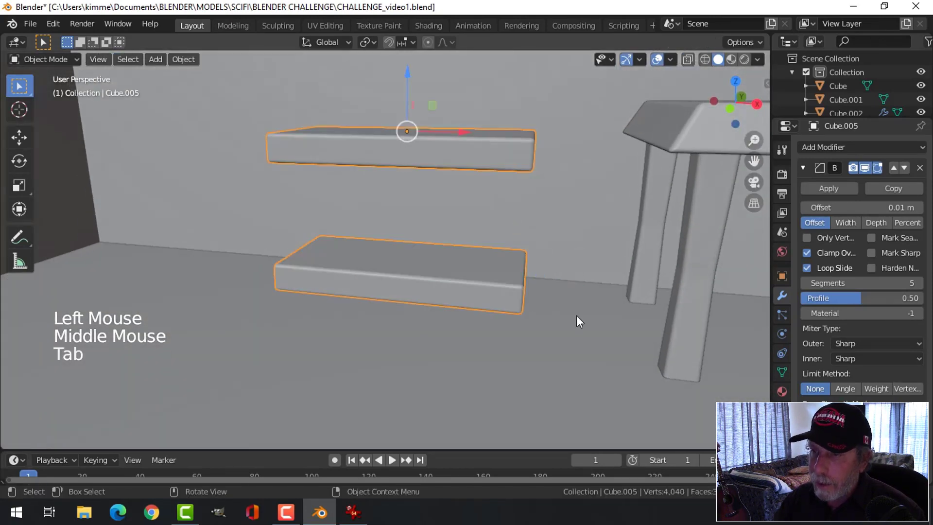
{"action": "left_click", "coordinate": [590, 337]}
{"action": "key", "text": "h"}
{"action": "left_click", "coordinate": [501, 294]}
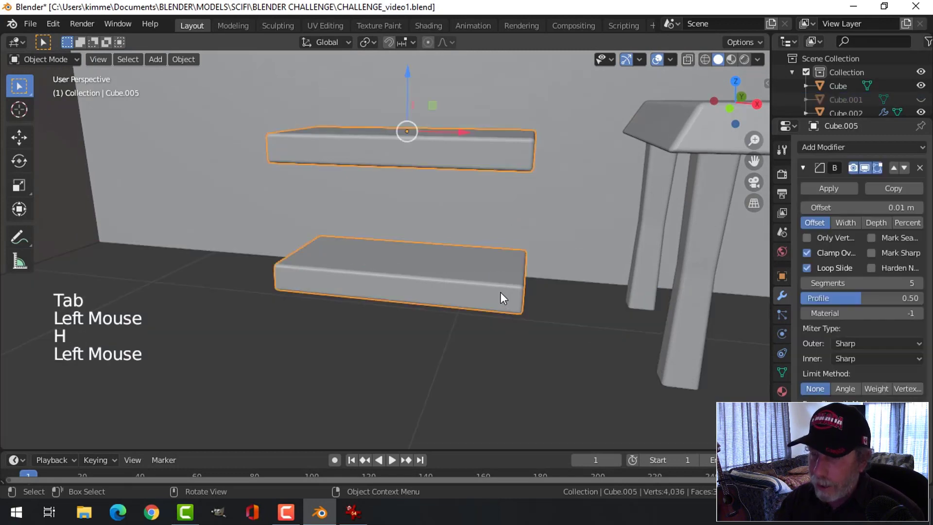
{"action": "key", "text": "Tab"}
Bridge the lower shelf's front-right corner face to the matching face under the tabletop to form a leg.
{"action": "middle_click_drag", "start_coordinate": [537, 304], "coordinate": [575, 258]}
{"action": "left_click", "coordinate": [509, 192], "text": "shift"}
{"action": "key", "text": "ctrl+e"}
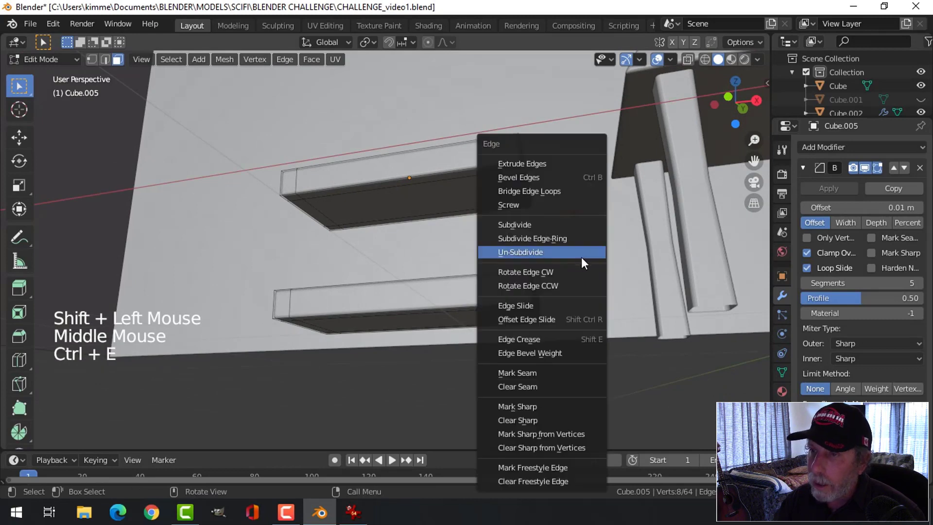
{"action": "left_click", "coordinate": [545, 189]}
{"action": "key", "text": "alt+a"}
Bridge the facing back-right corner faces of the shelf and tabletop to form the second leg.
{"action": "middle_click_drag", "start_coordinate": [603, 243], "coordinate": [651, 255]}
{"action": "left_click", "coordinate": [520, 398]}
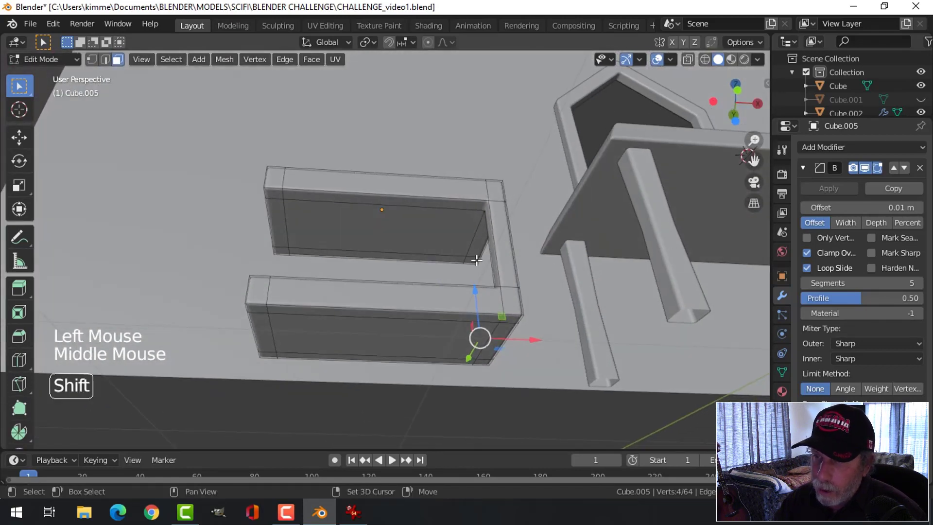
{"action": "left_click", "coordinate": [476, 260], "text": "shift"}
{"action": "key", "text": "ctrl+e"}
{"action": "left_click", "coordinate": [524, 194]}
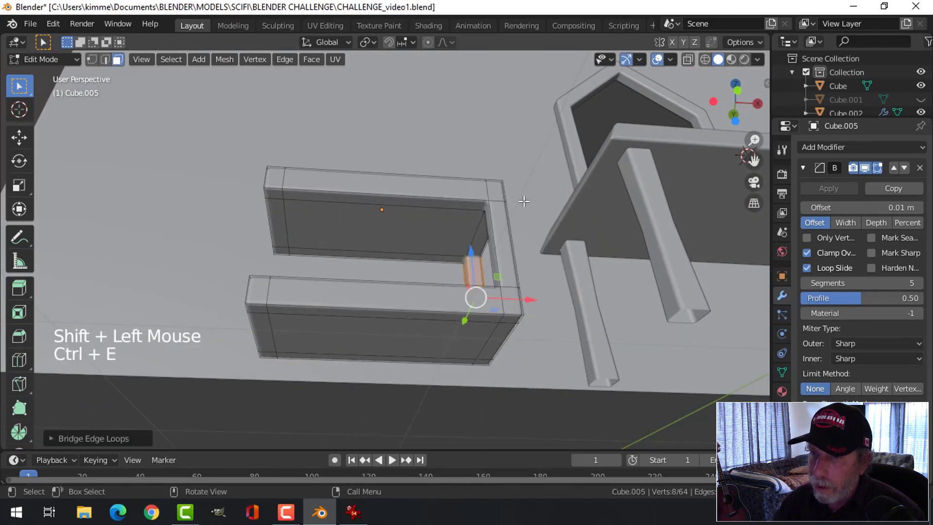
{"action": "key", "text": "alt+a"}
Bridge the front-left corner faces between the tabletop's underside and the shelf's top to form the third leg.
{"action": "left_click", "coordinate": [285, 191]}
{"action": "middle_click_drag", "start_coordinate": [285, 191], "coordinate": [274, 308]}
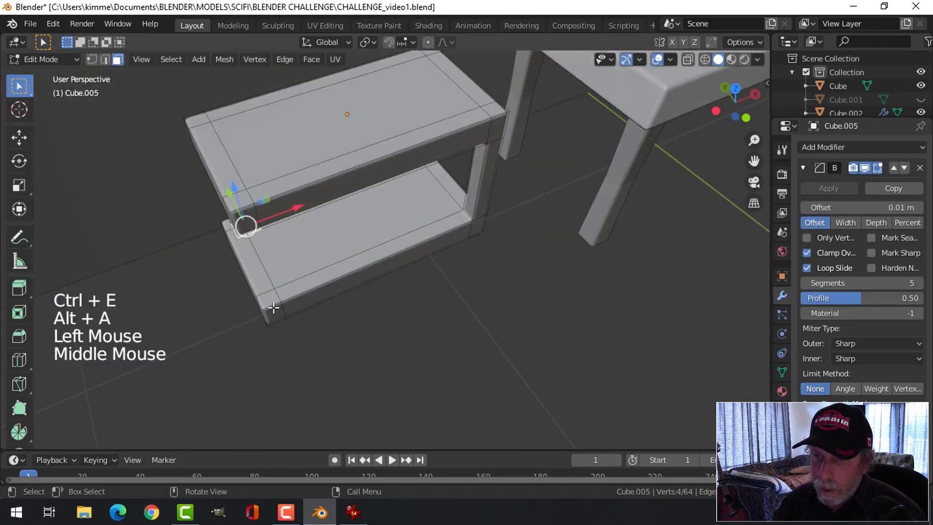
{"action": "left_click", "coordinate": [273, 305], "text": "shift"}
{"action": "key", "text": "ctrl+e"}
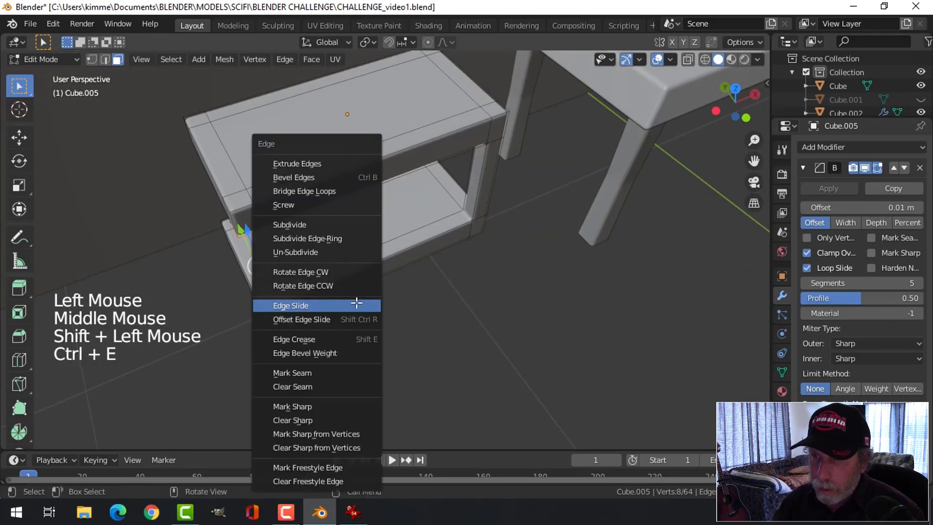
{"action": "left_click", "coordinate": [330, 190]}
{"action": "key", "text": "alt+a"}
Bridge the remaining back-left corner faces to complete the fourth leg, then leave mesh editing.
{"action": "middle_click_drag", "start_coordinate": [337, 298], "coordinate": [270, 160]}
{"action": "left_click", "coordinate": [234, 328]}
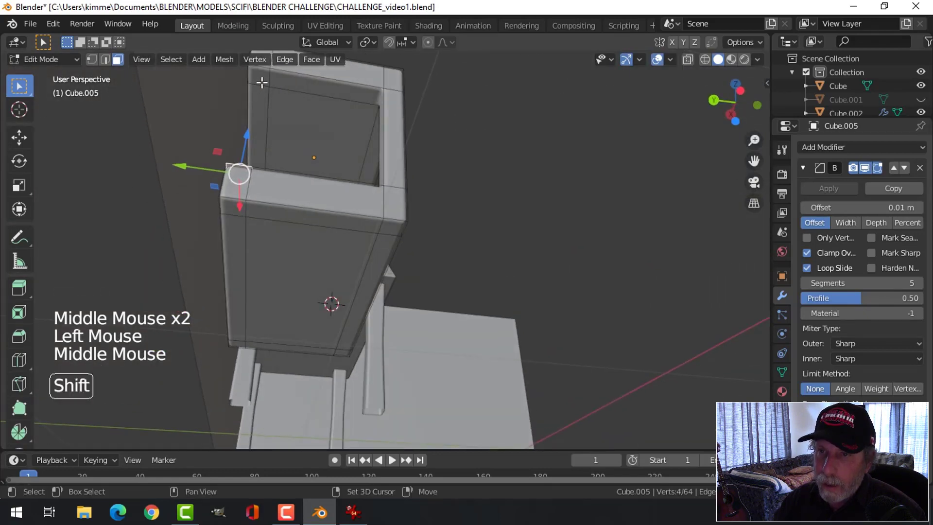
{"action": "left_click", "coordinate": [337, 121], "text": "shift"}
{"action": "key", "text": "ctrl+e"}
{"action": "left_click", "coordinate": [334, 121]}
{"action": "key", "text": "alt+a"}
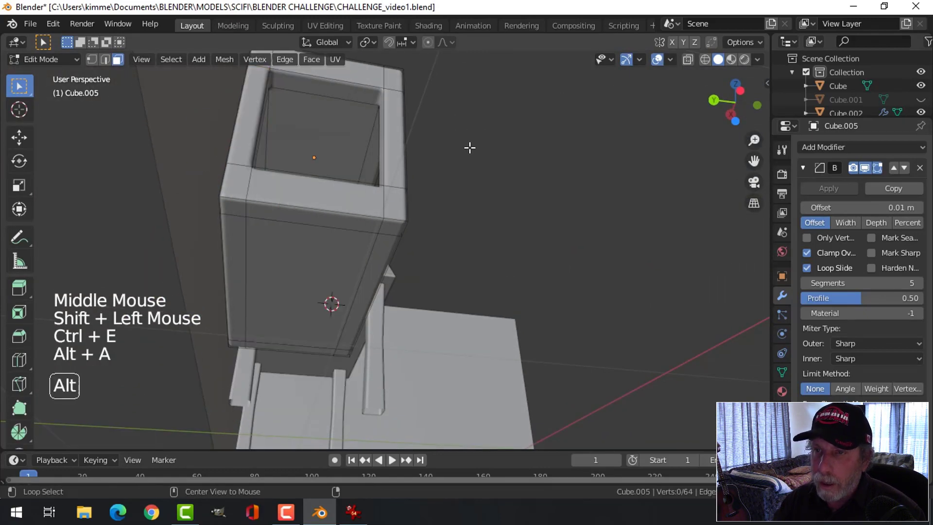
{"action": "middle_click_drag", "start_coordinate": [468, 146], "coordinate": [739, 237]}
{"action": "key", "text": "Tab"}
Compare the side table's open frame and lower legs with the reference photo in IrfanView, then return to Blender.
{"action": "scroll", "coordinate": [437, 223], "scroll_direction": "down", "scroll_amount": 2}
{"action": "key", "text": "a"}
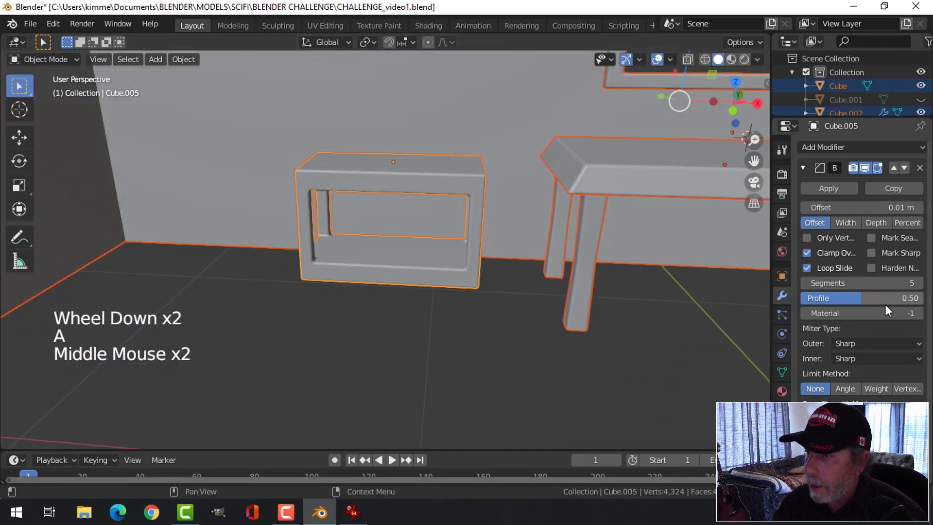
{"action": "middle_click_drag", "start_coordinate": [574, 282], "coordinate": [397, 253]}
{"action": "middle_click_drag", "start_coordinate": [397, 252], "coordinate": [398, 244]}
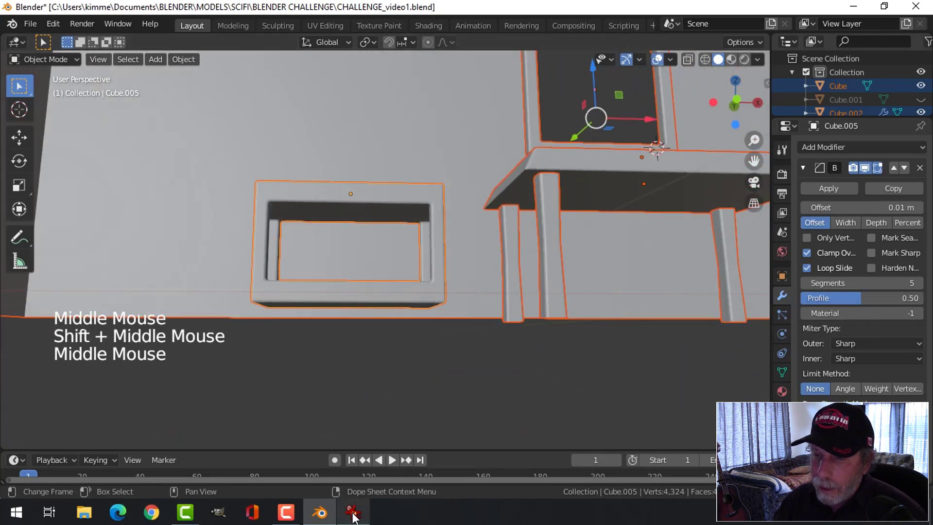
{"action": "left_click", "coordinate": [354, 512]}
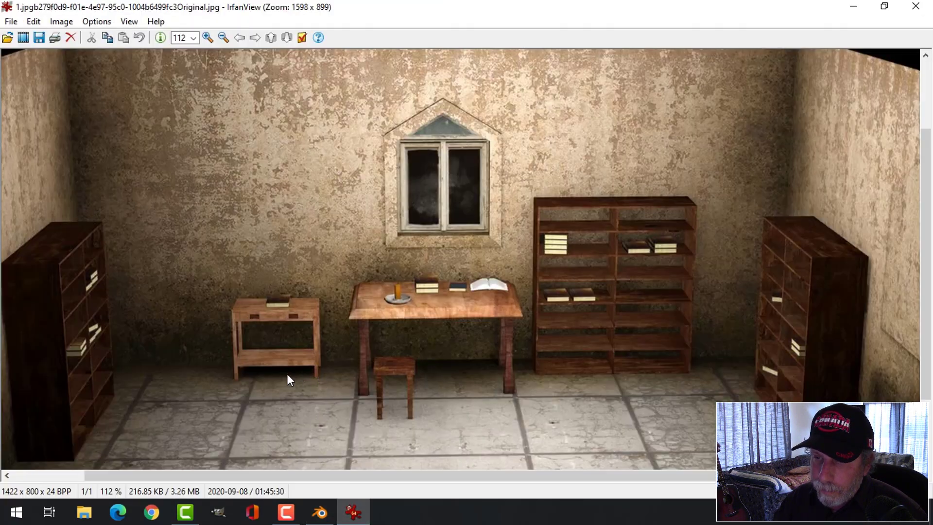
{"action": "left_click", "coordinate": [320, 512]}
{"action": "middle_click_drag", "start_coordinate": [416, 344], "coordinate": [411, 294]}
{"action": "left_click", "coordinate": [416, 296]}
{"action": "key", "text": "Tab"}
{"action": "key", "text": "Tab"}
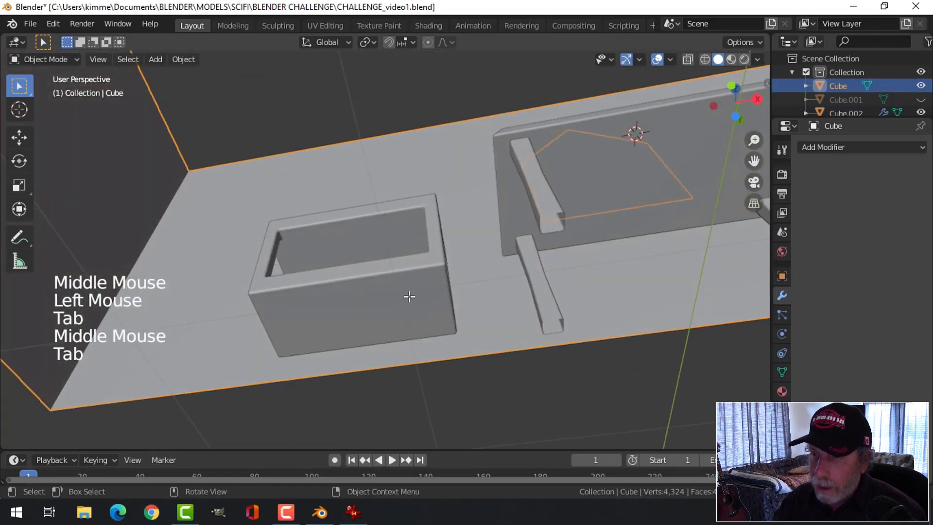
Extrude the four corner faces under the side table's lower shelf down about 0.06 m as feet and leave mesh editing.
{"action": "left_click", "coordinate": [407, 288]}
{"action": "key", "text": "Tab"}
{"action": "left_click", "coordinate": [431, 272]}
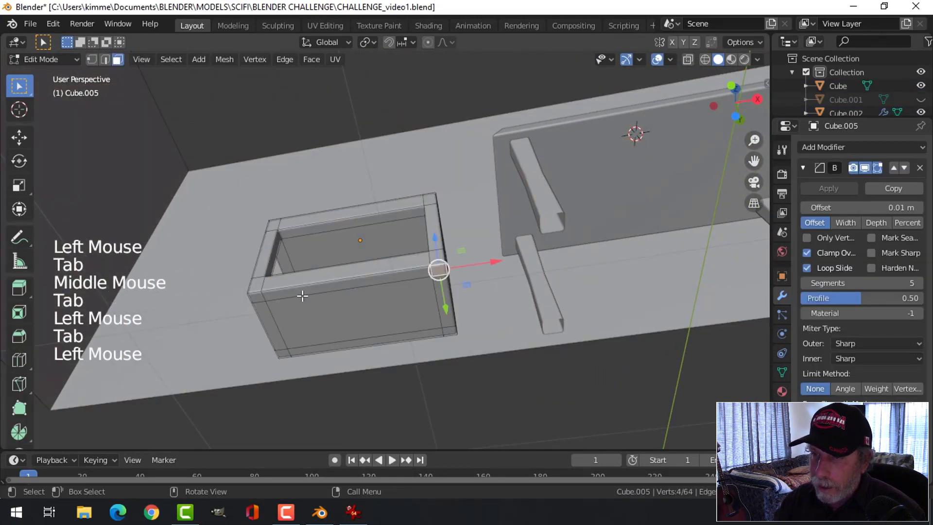
{"action": "left_click", "coordinate": [249, 298], "text": "shift"}
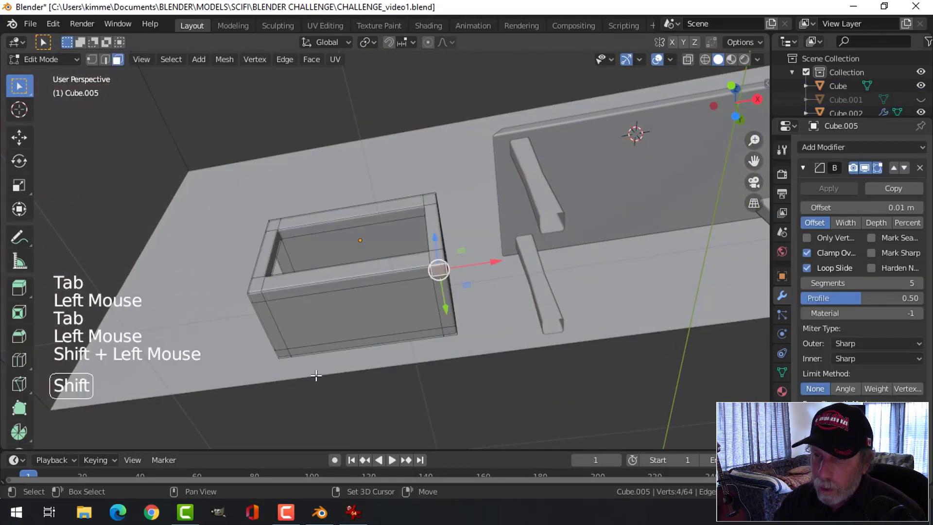
{"action": "left_click", "coordinate": [282, 354], "text": "shift"}
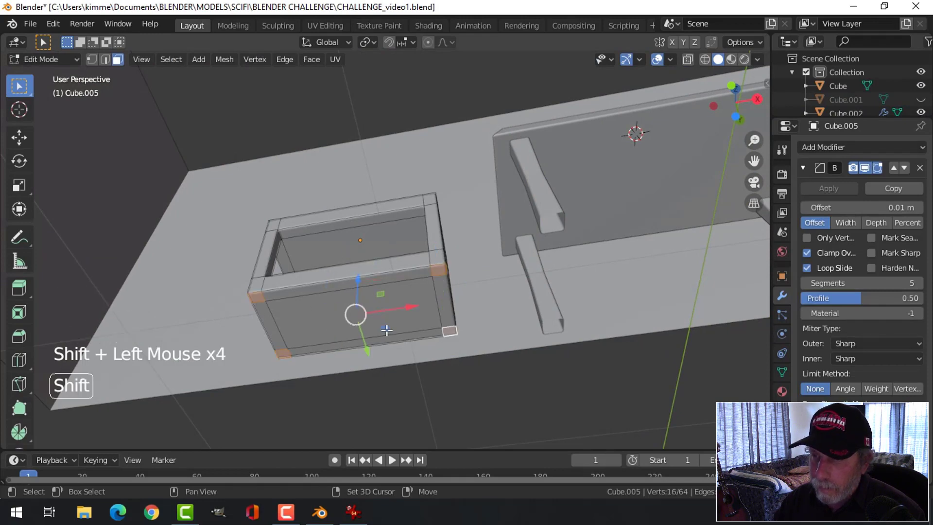
{"action": "mouse_move", "coordinate": [386, 330]}
{"action": "middle_mouse_down"}
{"action": "mouse_move", "coordinate": [366, 327]}
{"action": "mouse_move", "coordinate": [384, 323]}
{"action": "middle_mouse_up"}
{"action": "key", "text": "e"}
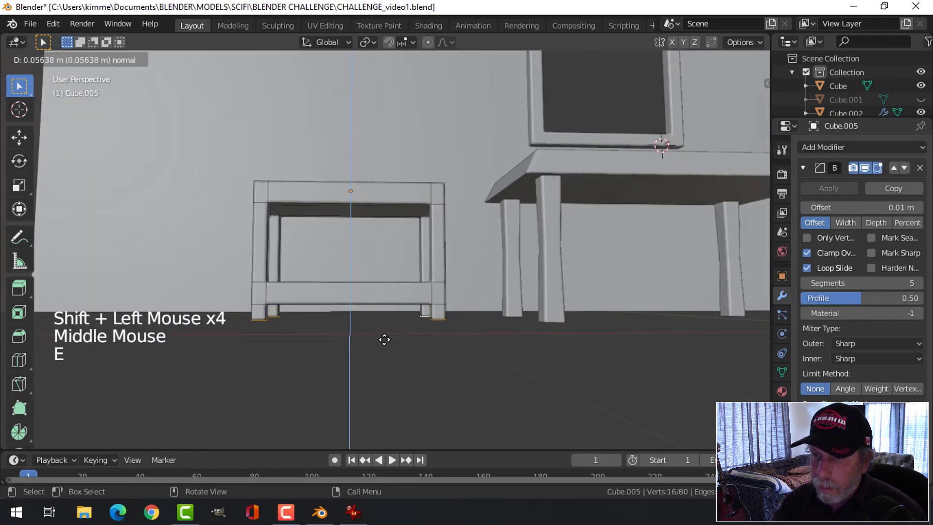
{"action": "left_click", "coordinate": [383, 343]}
{"action": "key", "text": "Tab"}
{"action": "middle_click_drag", "start_coordinate": [441, 272], "coordinate": [446, 314]}
{"action": "key", "text": "alt+a"}
{"action": "scroll", "coordinate": [353, 304], "scroll_direction": "up", "scroll_amount": 2}
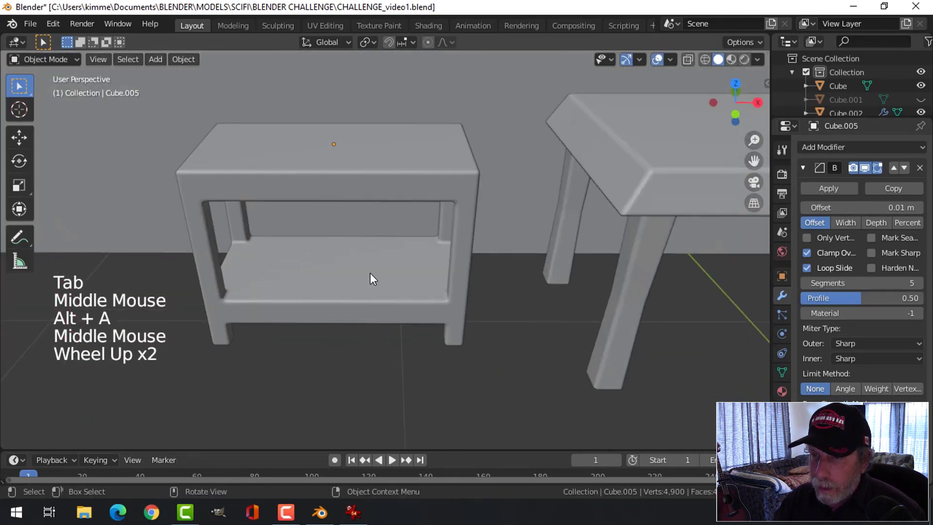
Reopen the side table's mesh for editing, then examine its top and drawers in IrfanView with the reference photo enlarged to 164%.
{"action": "left_click", "coordinate": [436, 285]}
{"action": "key", "text": "Tab"}
{"action": "key", "text": "alt+a"}
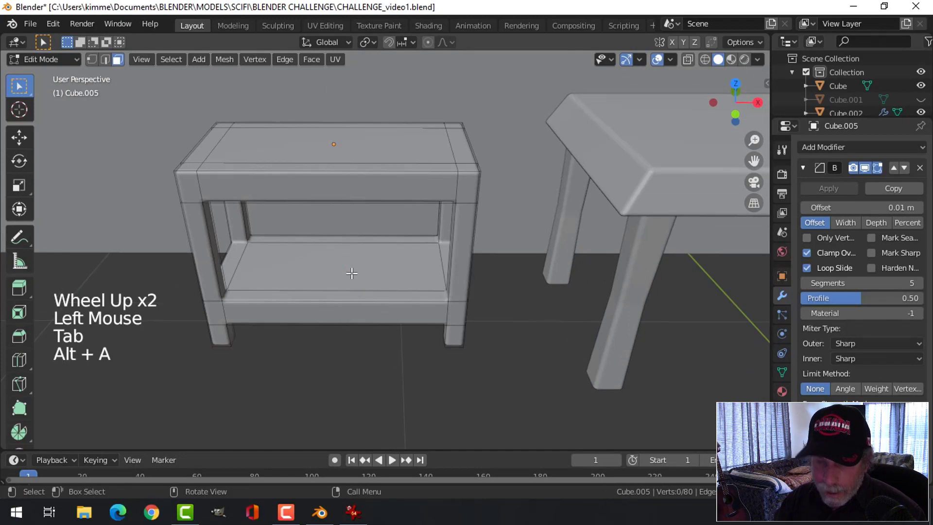
{"action": "left_click", "coordinate": [353, 512]}
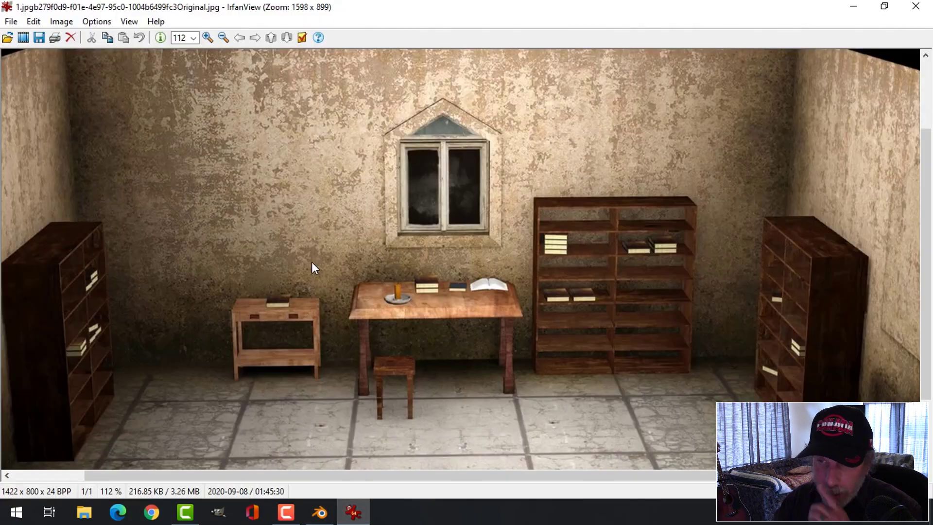
{"action": "left_click", "coordinate": [208, 38]}
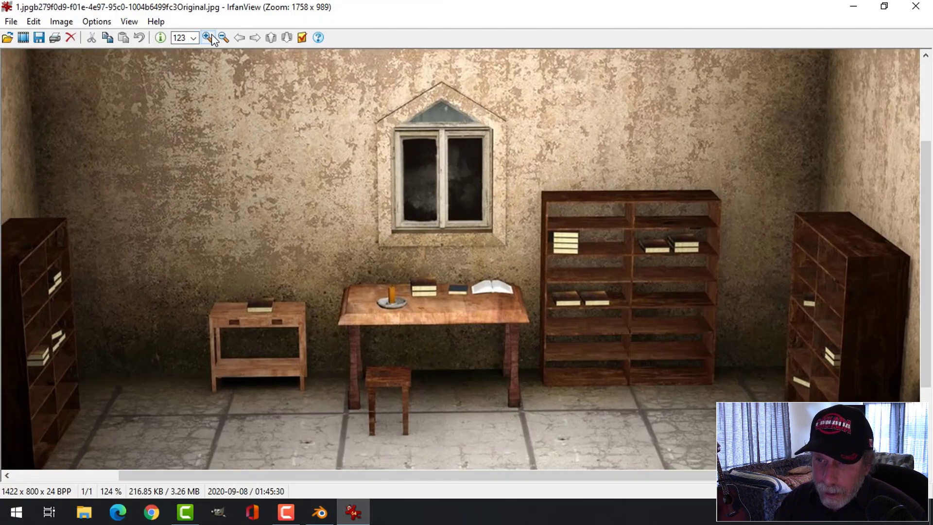
{"action": "left_click", "coordinate": [208, 37]}
{"action": "left_click", "coordinate": [208, 37]}
{"action": "left_click", "coordinate": [208, 37]}
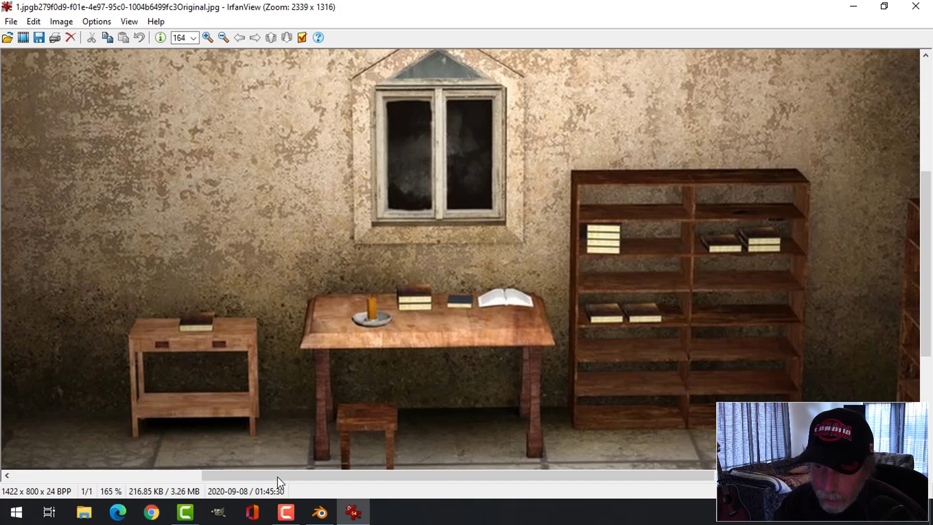
{"action": "left_click", "coordinate": [319, 511]}
Select all top faces of the side table and extrude them outward by scaling to about 1.04 for an overhanging edge.
{"action": "middle_click_drag", "start_coordinate": [375, 229], "coordinate": [358, 254]}
{"action": "key", "text": "3"}
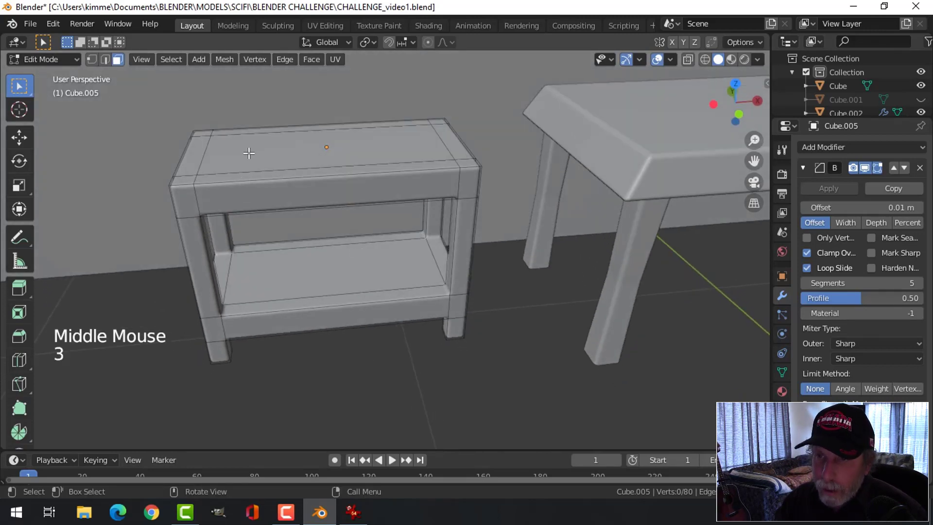
{"action": "left_click", "coordinate": [343, 171]}
{"action": "middle_click_drag", "start_coordinate": [370, 190], "coordinate": [347, 268]}
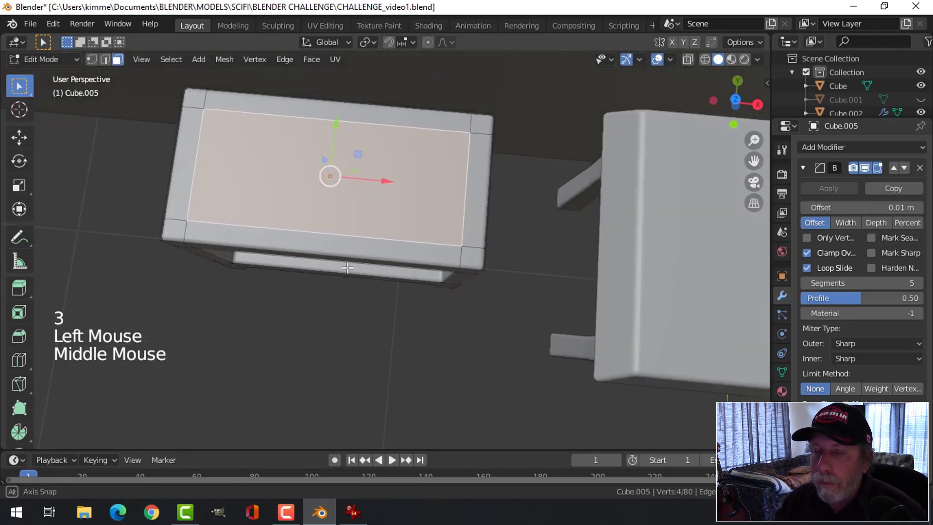
{"action": "key", "text": "ctrl+KP_Add"}
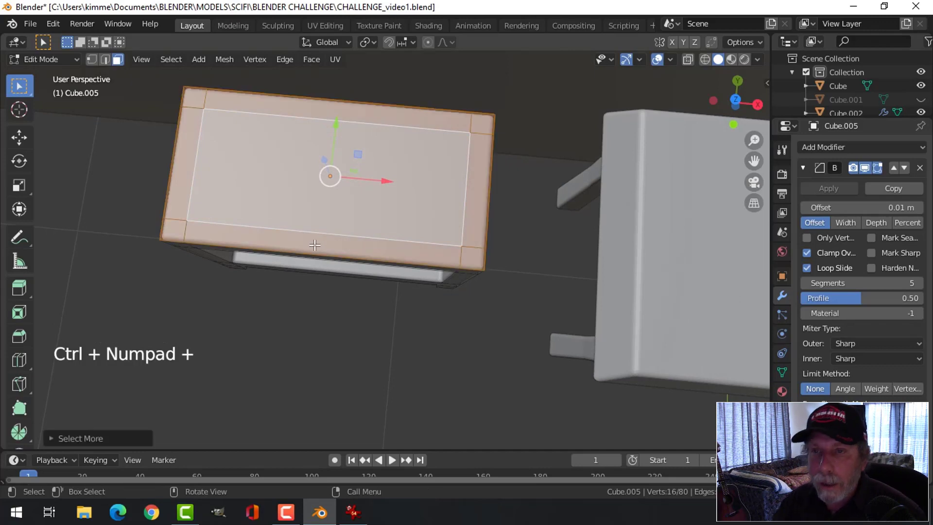
{"action": "scroll", "coordinate": [257, 199], "scroll_direction": "down", "scroll_amount": 1}
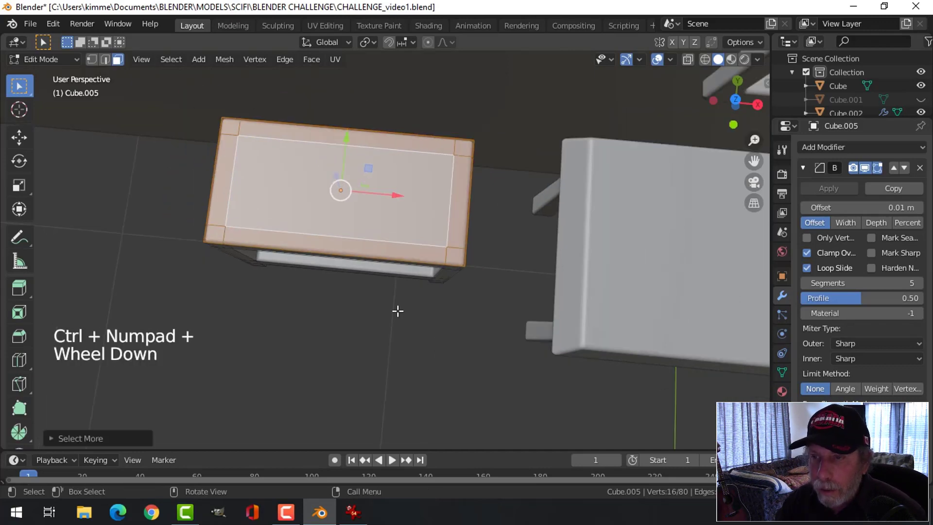
{"action": "middle_click_drag", "start_coordinate": [366, 318], "coordinate": [387, 192]}
{"action": "middle_click_drag", "start_coordinate": [383, 229], "coordinate": [399, 293], "text": "shift"}
{"action": "middle_click_drag", "start_coordinate": [398, 293], "coordinate": [418, 294]}
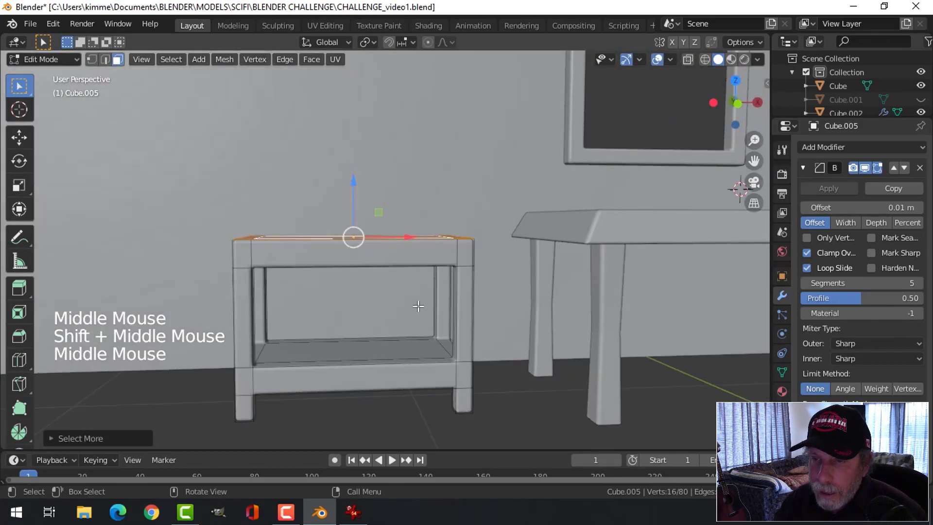
{"action": "key", "text": "e"}
{"action": "key", "text": "s"}
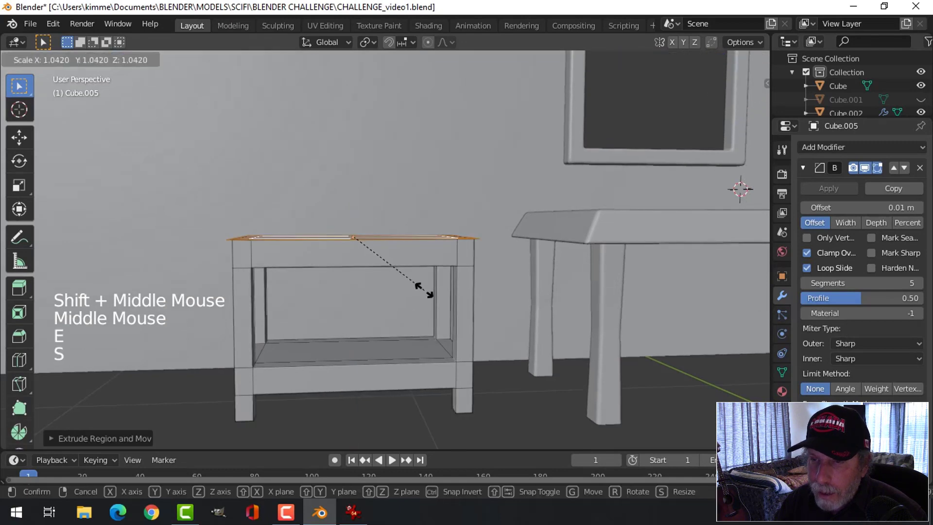
{"action": "mouse_move", "coordinate": [426, 291]}
{"action": "middle_mouse_down"}
{"action": "mouse_move", "coordinate": [392, 307]}
{"action": "mouse_move", "coordinate": [391, 322]}
{"action": "mouse_move", "coordinate": [414, 297]}
{"action": "middle_mouse_up"}
{"action": "left_click", "coordinate": [423, 319]}
Extrude the widened top faces up about 0.02 m into a thin tabletop slab, then leave mesh editing and inspect the table.
{"action": "key", "text": "e"}
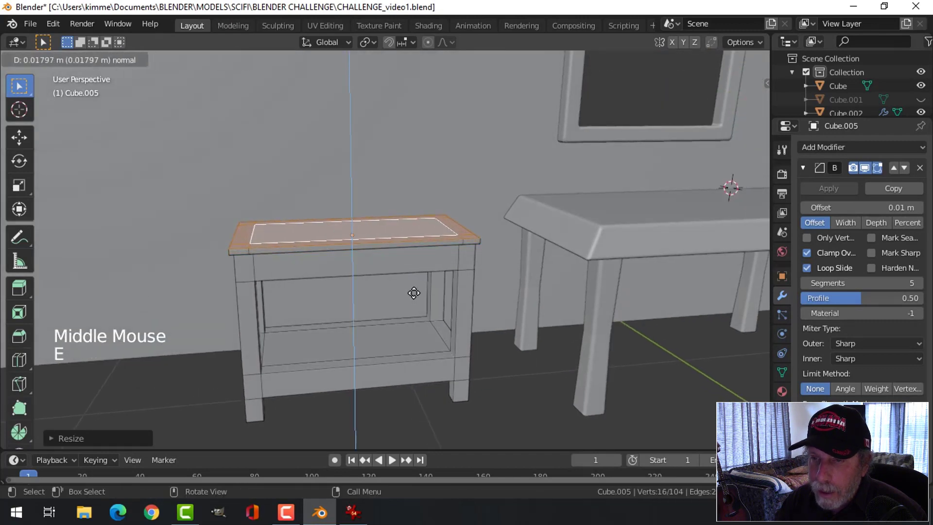
{"action": "left_click", "coordinate": [413, 291]}
{"action": "key", "text": "Tab"}
{"action": "middle_click_drag", "start_coordinate": [474, 285], "coordinate": [357, 235]}
{"action": "key", "text": "alt+a"}
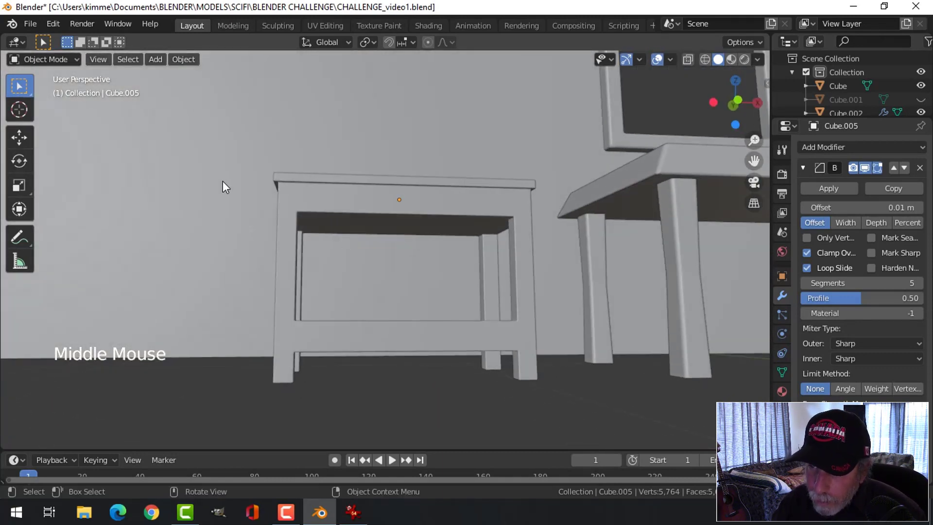
{"action": "middle_click_drag", "start_coordinate": [520, 200], "coordinate": [434, 181]}
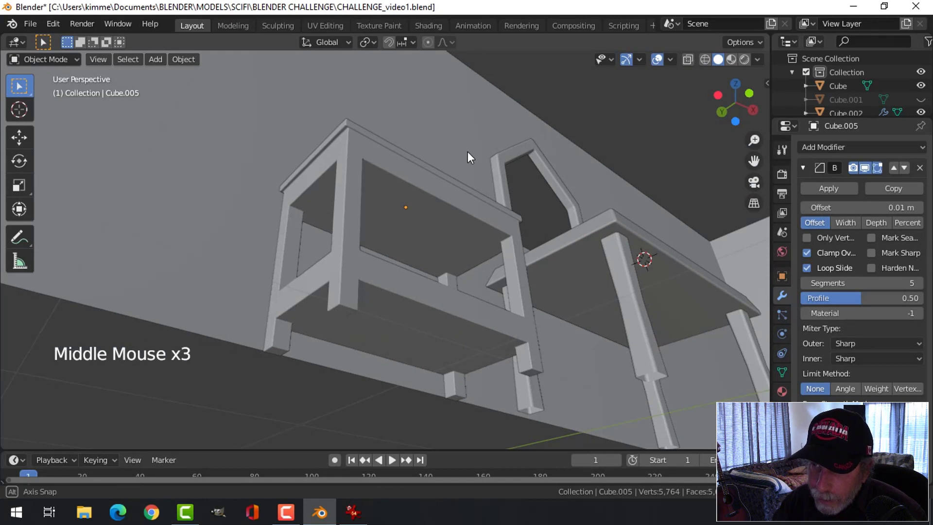
Step back into editing the side table's mesh with its top faces selected, and grow the selection to the whole tabletop slab.
{"action": "middle_click_drag", "start_coordinate": [468, 150], "coordinate": [433, 230]}
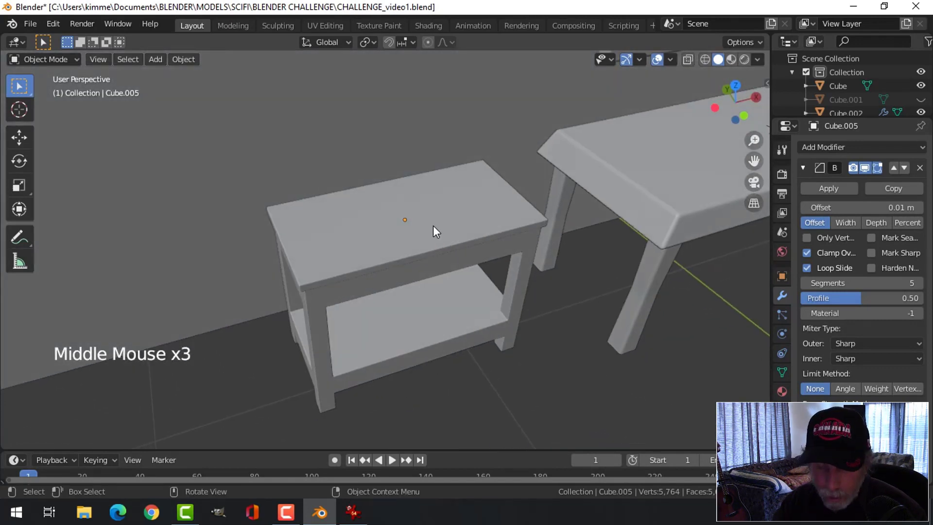
{"action": "key", "text": "ctrl+z"}
{"action": "key", "text": "ctrl+z"}
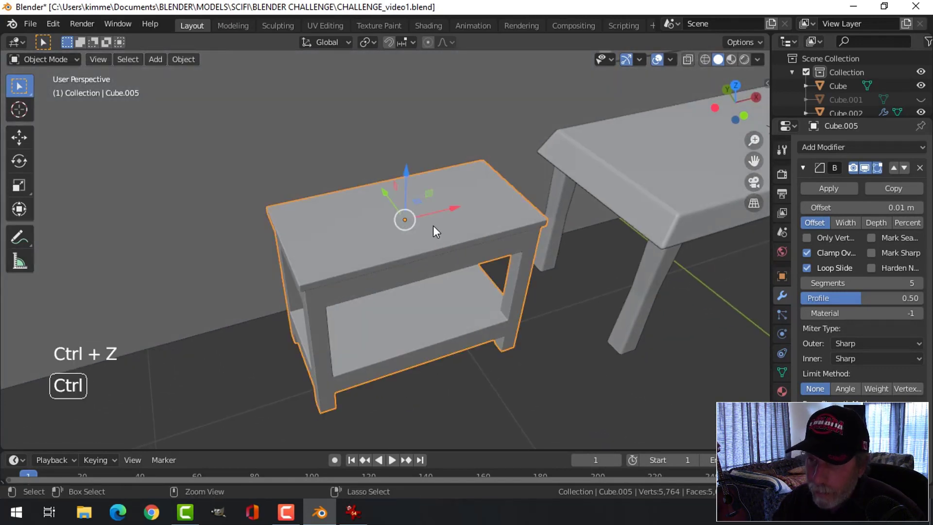
{"action": "middle_click_drag", "start_coordinate": [418, 288], "coordinate": [423, 265]}
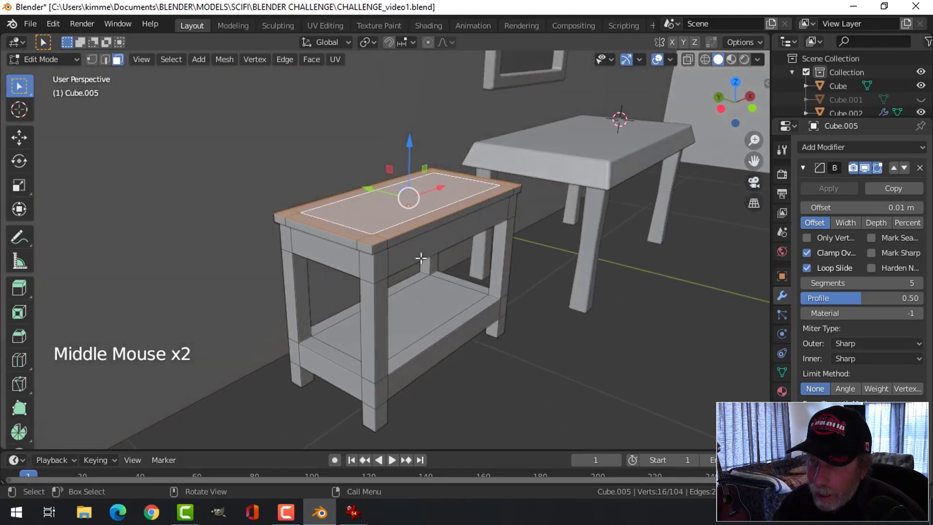
{"action": "scroll", "coordinate": [407, 241], "scroll_direction": "up", "scroll_amount": 2}
{"action": "key", "text": "ctrl+KP_Add"}
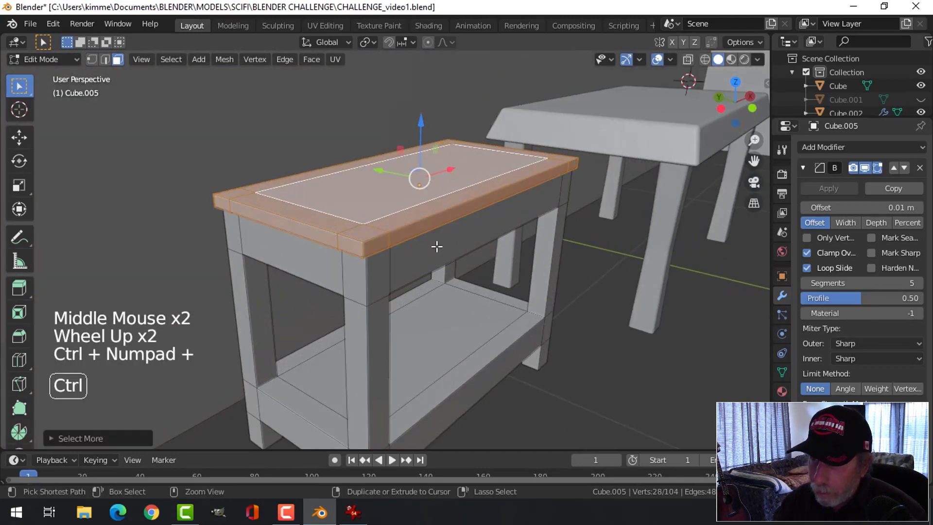
Scale the selected tabletop slab along the Y axis to about 1.02 in wireframe top view, then leave mesh editing.
{"action": "key", "text": "KP_7"}
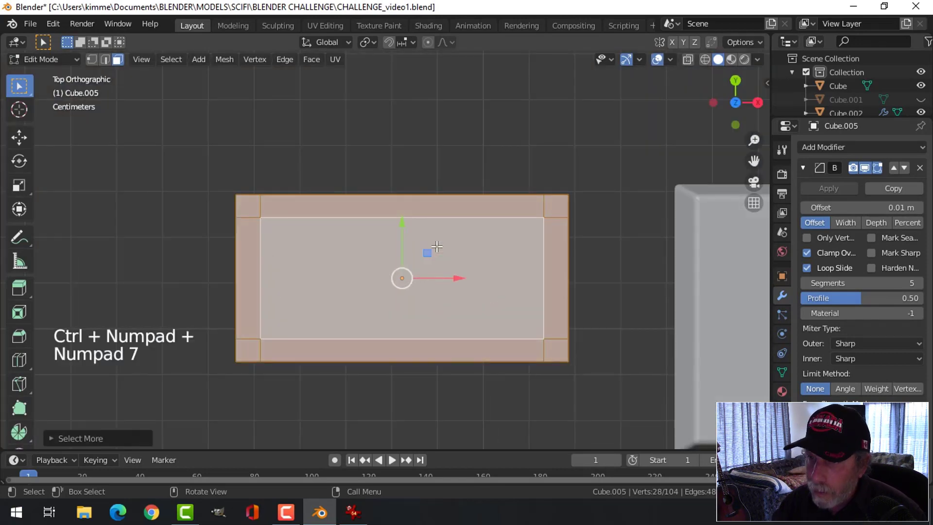
{"action": "key", "text": "z"}
{"action": "scroll", "coordinate": [364, 264], "scroll_direction": "up", "scroll_amount": 2}
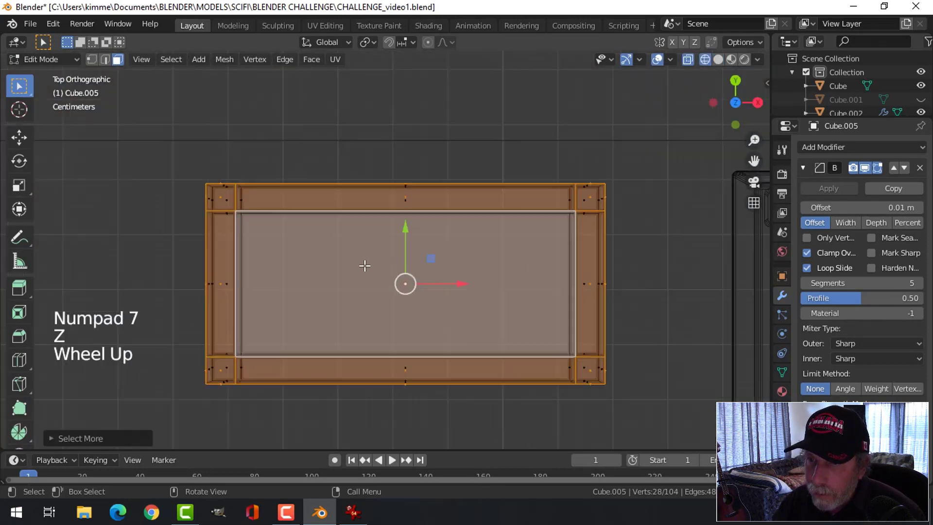
{"action": "scroll", "coordinate": [178, 266], "scroll_direction": "up", "scroll_amount": 2}
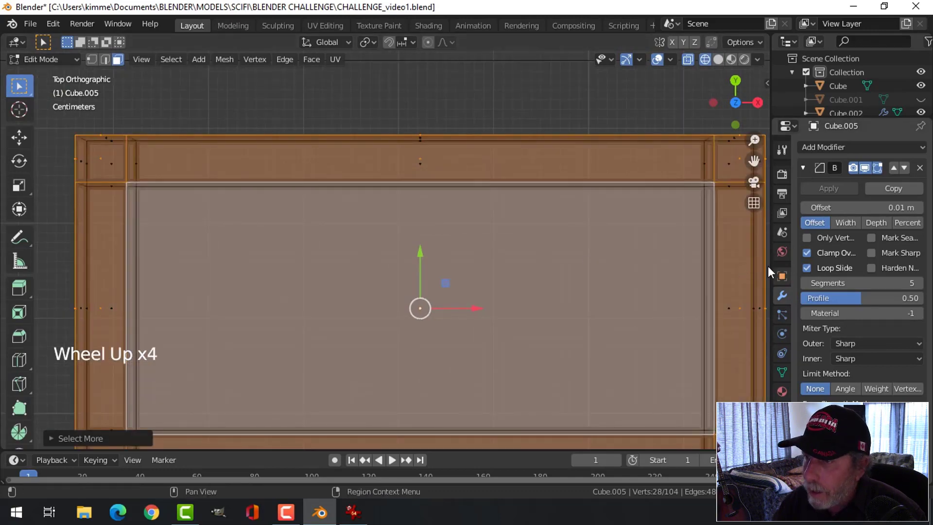
{"action": "key", "text": "s"}
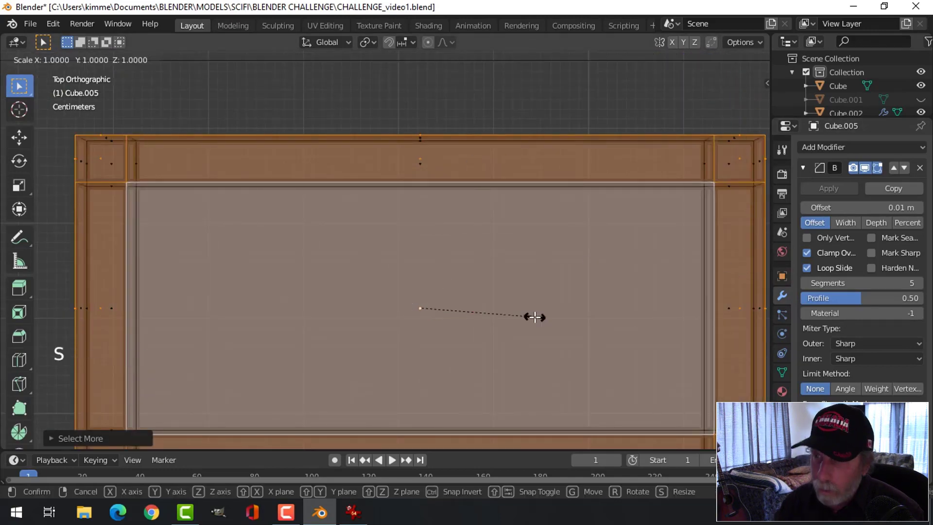
{"action": "key", "text": "y"}
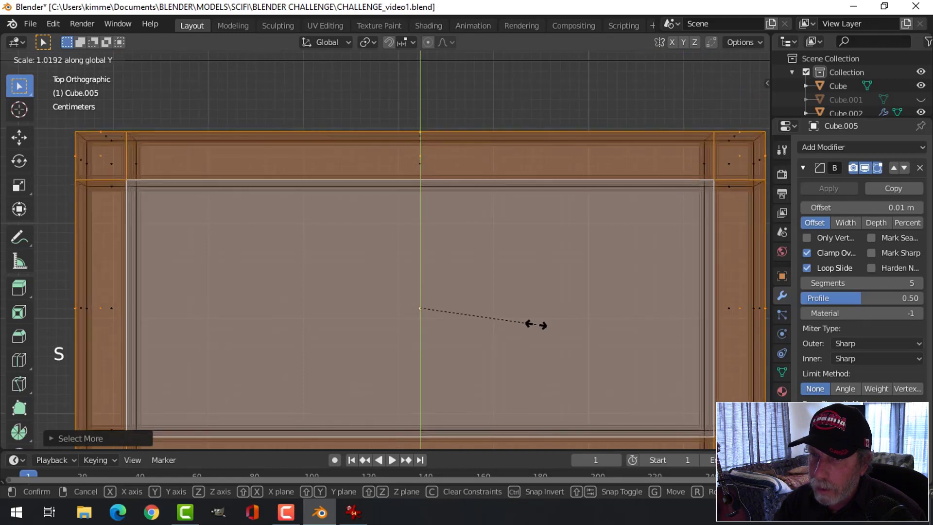
{"action": "left_click", "coordinate": [536, 324]}
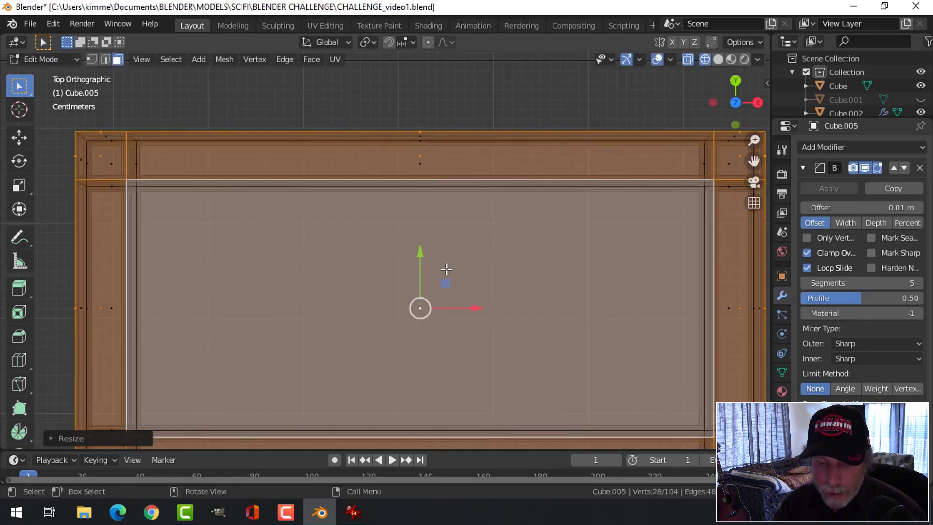
{"action": "key", "text": "z"}
{"action": "mouse_move", "coordinate": [546, 277]}
{"action": "middle_mouse_down"}
{"action": "mouse_move", "coordinate": [500, 285]}
{"action": "mouse_move", "coordinate": [479, 265]}
{"action": "middle_mouse_up"}
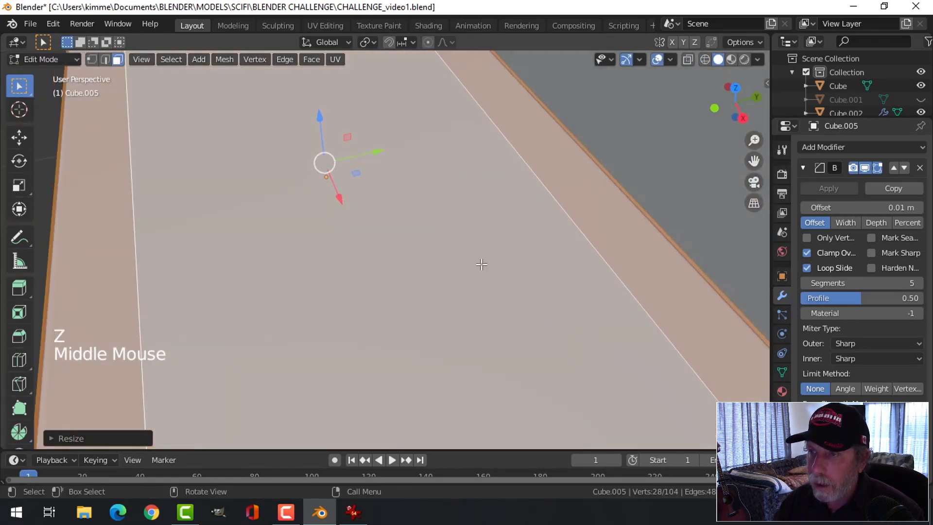
{"action": "key", "text": "Tab"}
{"action": "scroll", "coordinate": [577, 297], "scroll_direction": "down", "scroll_amount": 4}
{"action": "key", "text": "alt+a"}
{"action": "middle_click_drag", "start_coordinate": [577, 297], "coordinate": [468, 296]}
{"action": "scroll", "coordinate": [529, 312], "scroll_direction": "down", "scroll_amount": 2}
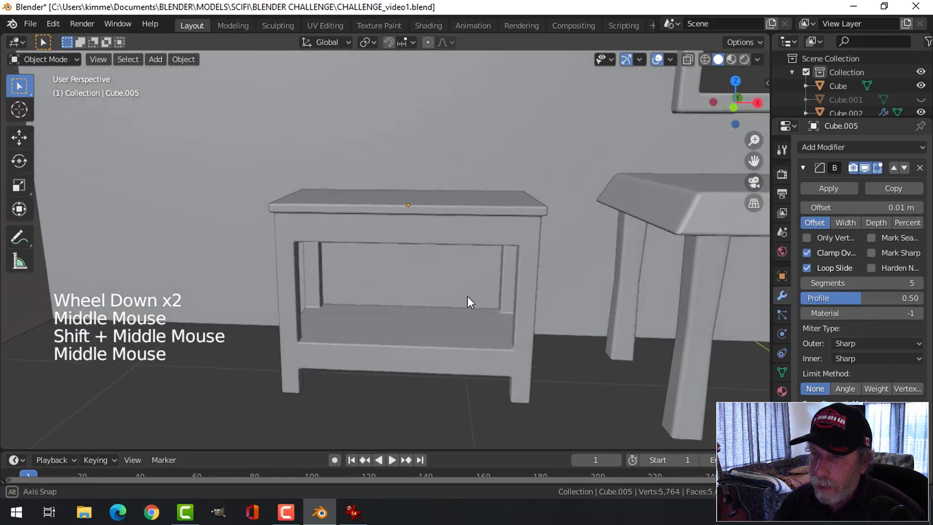
Reopen the side table's mesh with everything selected and compare its front view with the reference photo in IrfanView.
{"action": "left_click", "coordinate": [456, 239]}
{"action": "key", "text": "Tab"}
{"action": "key", "text": "a"}
{"action": "scroll", "coordinate": [521, 312], "scroll_direction": "down", "scroll_amount": 4}
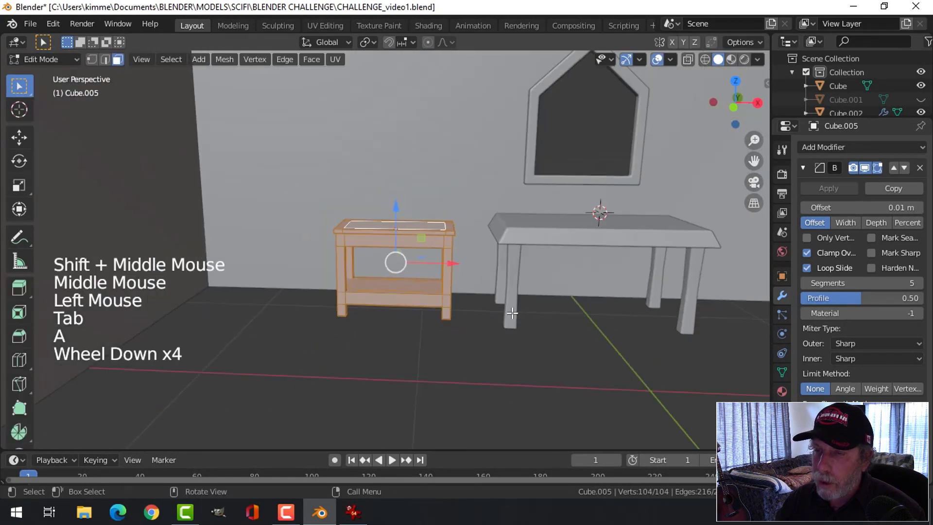
{"action": "key", "text": "KP_1"}
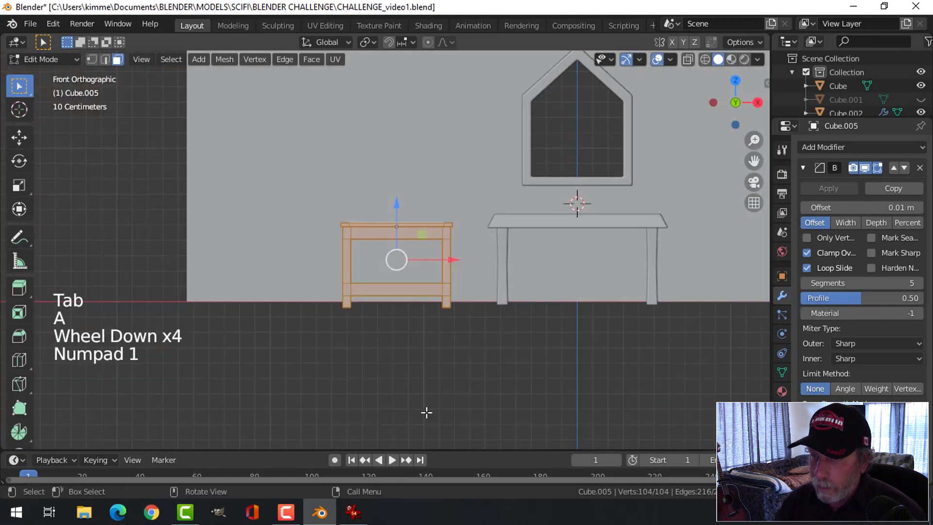
{"action": "key", "text": "alt+Tab"}
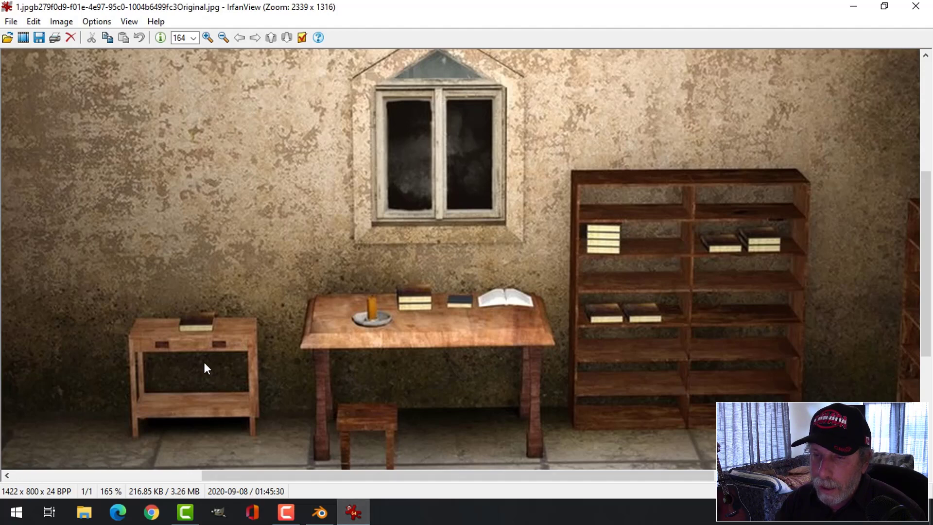
{"action": "left_click", "coordinate": [320, 512]}
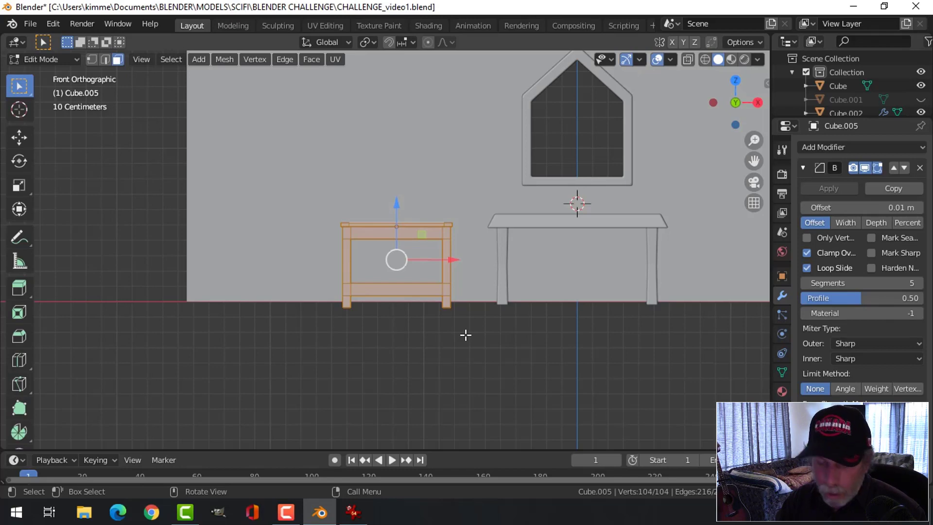
Box-select the side table's tabletop and apron in front wireframe view, move them down to shorten the table, then leave mesh editing.
{"action": "key", "text": "z"}
{"action": "left_click", "coordinate": [374, 334]}
{"action": "key", "text": "alt+a"}
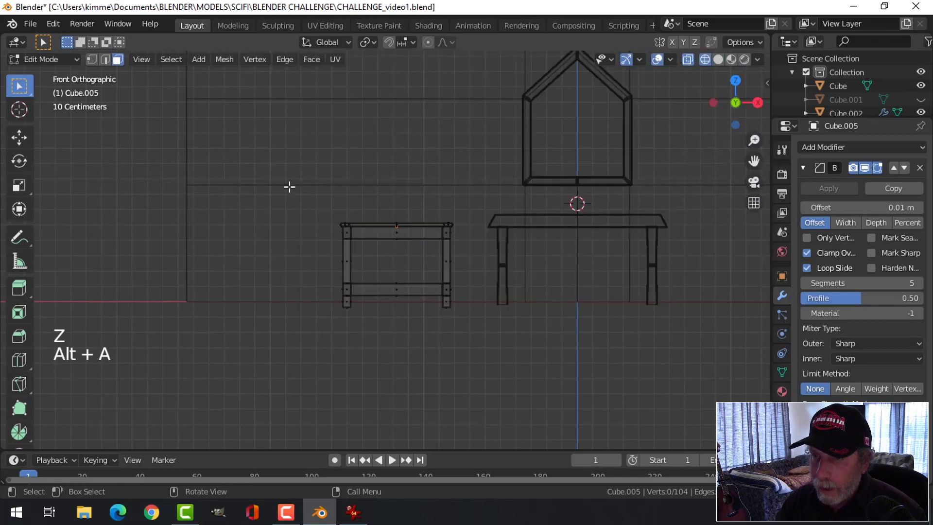
{"action": "key", "text": "b"}
{"action": "mouse_move", "coordinate": [287, 183]}
{"action": "left_mouse_down"}
{"action": "mouse_move", "coordinate": [454, 255]}
{"action": "mouse_move", "coordinate": [426, 221]}
{"action": "left_mouse_up"}
{"action": "left_click_drag", "start_coordinate": [398, 180], "coordinate": [403, 195]}
{"action": "key", "text": "z"}
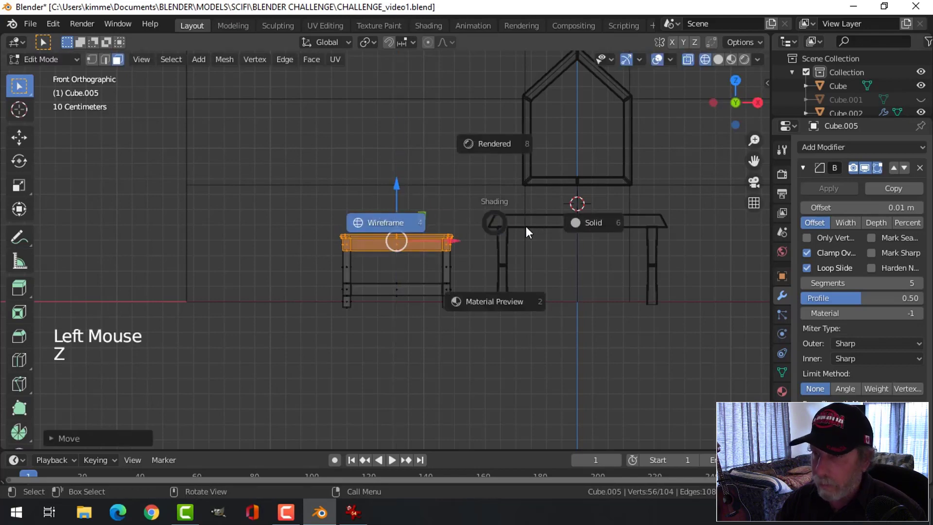
{"action": "key", "text": "alt+a"}
{"action": "key", "text": "Tab"}
{"action": "key", "text": "alt+a"}
{"action": "mouse_move", "coordinate": [466, 209]}
{"action": "middle_mouse_down"}
{"action": "mouse_move", "coordinate": [448, 260]}
{"action": "mouse_move", "coordinate": [350, 260]}
{"action": "mouse_move", "coordinate": [444, 255]}
{"action": "middle_mouse_up"}
{"action": "scroll", "coordinate": [427, 308], "scroll_direction": "up", "scroll_amount": 5}
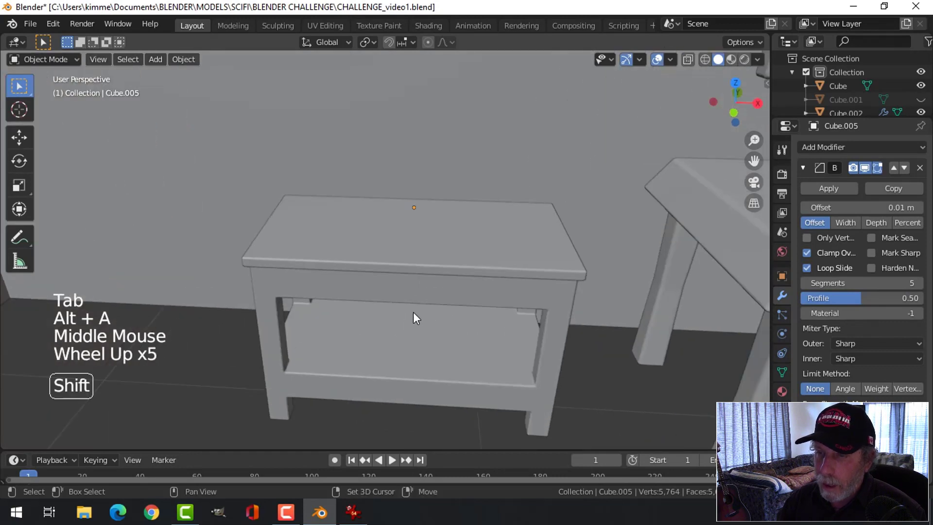
{"action": "middle_click_drag", "start_coordinate": [413, 312], "coordinate": [449, 272], "text": "shift"}
Reopen the side table's mesh, add a centred horizontal loop cut around the apron and bevel it to about 0.03 m.
{"action": "left_click", "coordinate": [556, 249]}
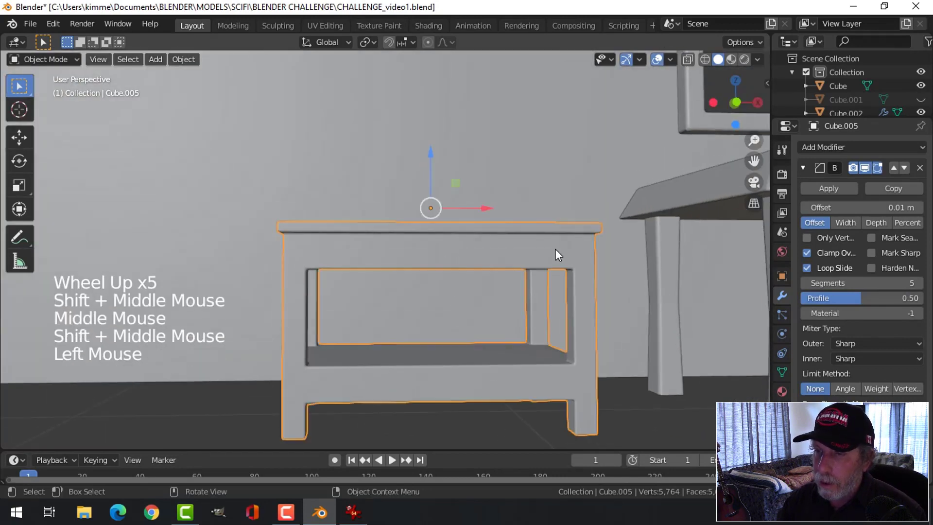
{"action": "key", "text": "Tab"}
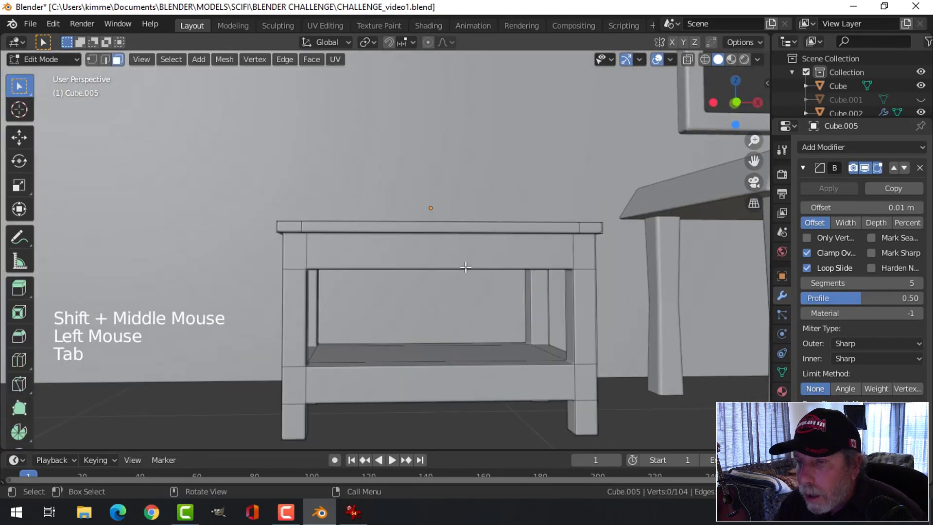
{"action": "key", "text": "ctrl+r"}
{"action": "left_click", "coordinate": [596, 253]}
{"action": "right_click", "coordinate": [595, 254]}
{"action": "key", "text": "ctrl+b"}
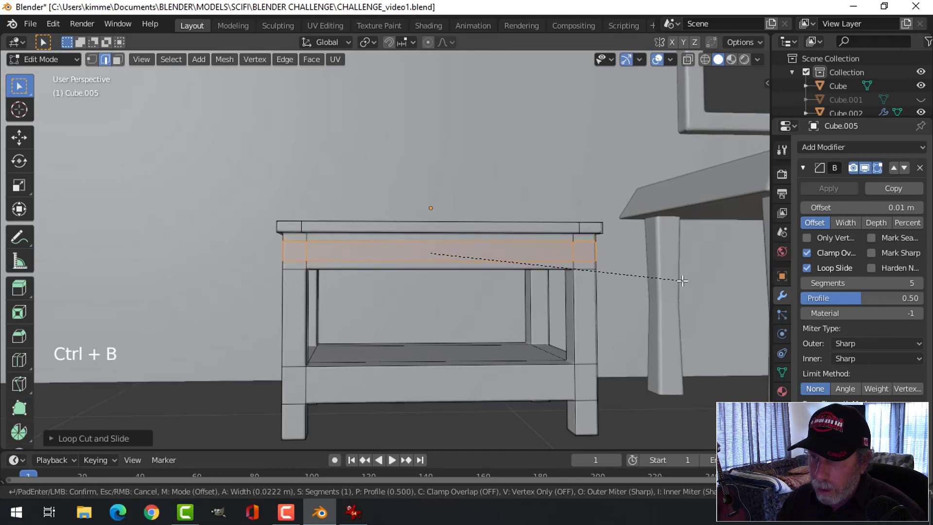
{"action": "key", "text": "shift"}
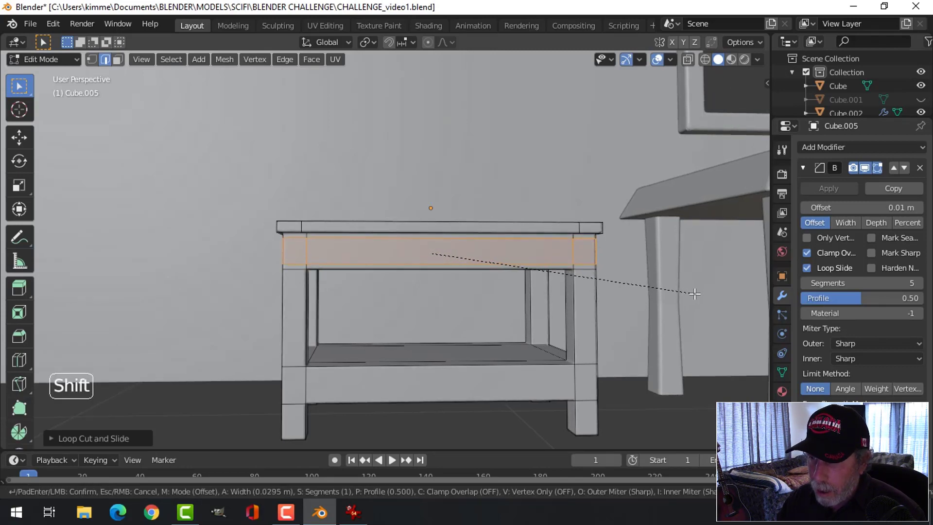
{"action": "left_click", "coordinate": [695, 294]}
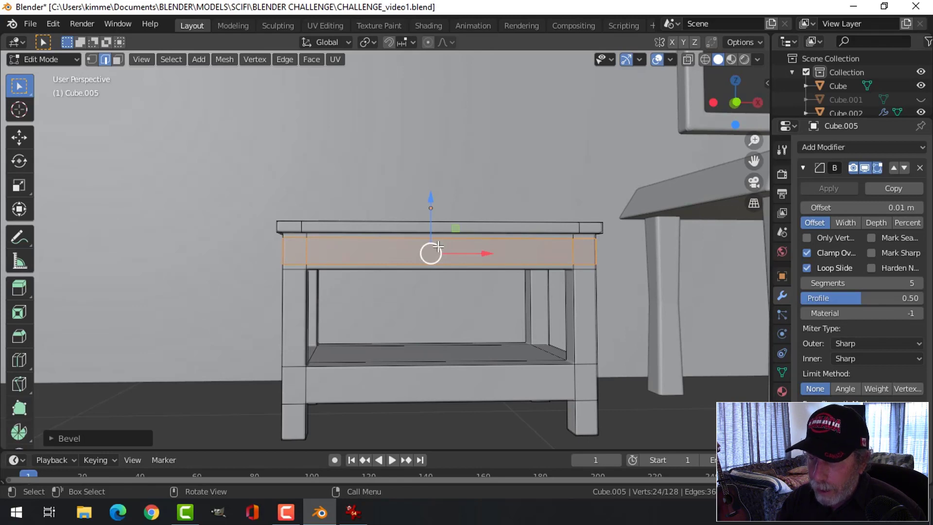
Add a vertical loop cut near the middle of the side table's front and bevel it to about 0.01 m.
{"action": "key", "text": "ctrl+r"}
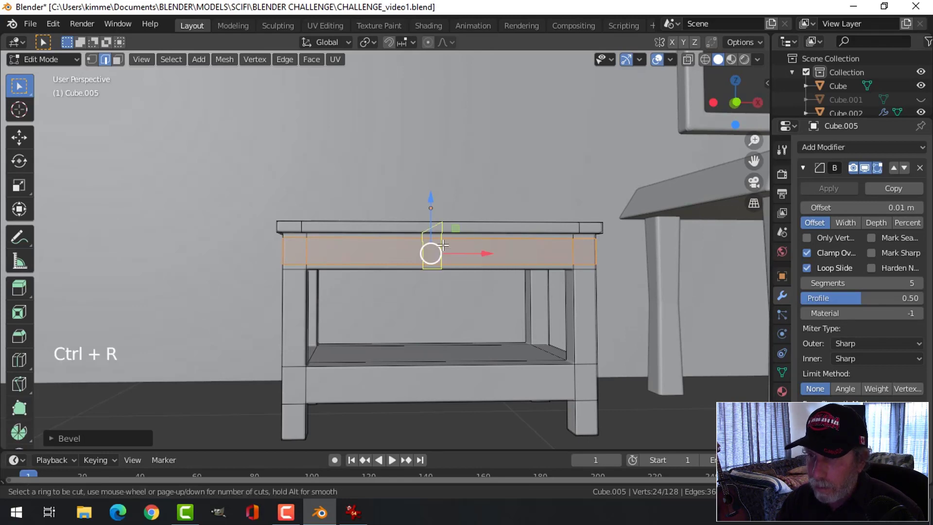
{"action": "left_click", "coordinate": [443, 245]}
{"action": "left_click", "coordinate": [474, 284]}
{"action": "middle_click_drag", "start_coordinate": [473, 284], "coordinate": [463, 288]}
{"action": "key", "text": "ctrl+b"}
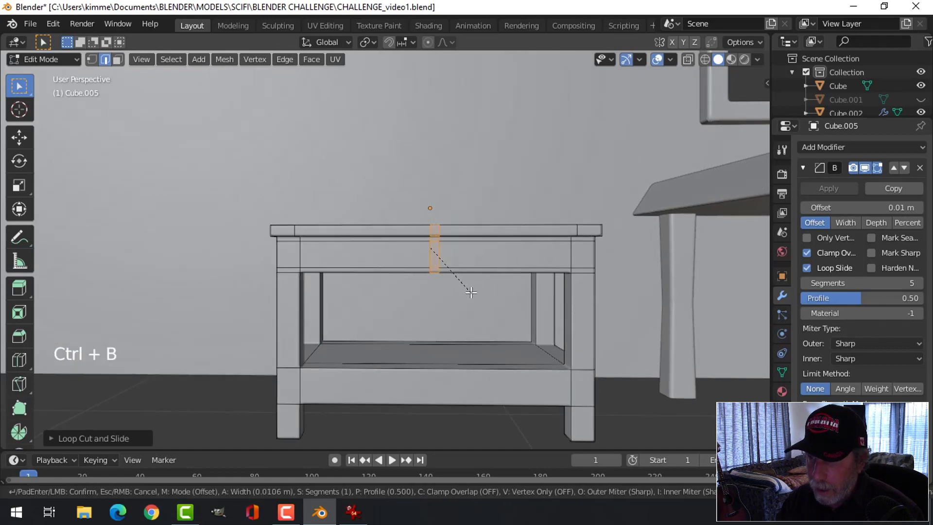
{"action": "left_click", "coordinate": [471, 292]}
{"action": "key", "text": "alt+a"}
Select the two wide front faces of the apron and extrude them slightly outward as drawer fronts, then leave mesh editing.
{"action": "key", "text": "3"}
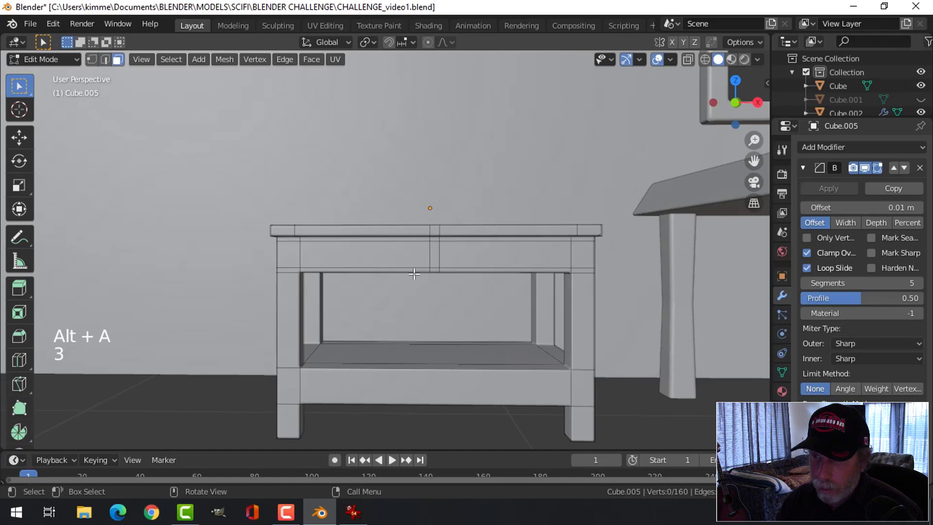
{"action": "left_click", "coordinate": [386, 254]}
{"action": "left_click", "coordinate": [520, 258], "text": "shift"}
{"action": "middle_click_drag", "start_coordinate": [520, 257], "coordinate": [445, 299]}
{"action": "scroll", "coordinate": [417, 291], "scroll_direction": "up", "scroll_amount": 2}
{"action": "key", "text": "e"}
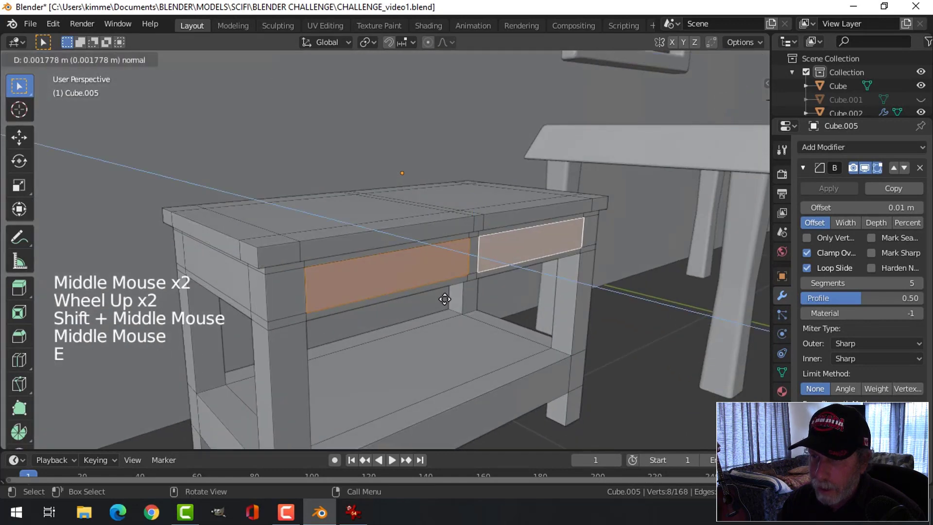
{"action": "left_click", "coordinate": [461, 303]}
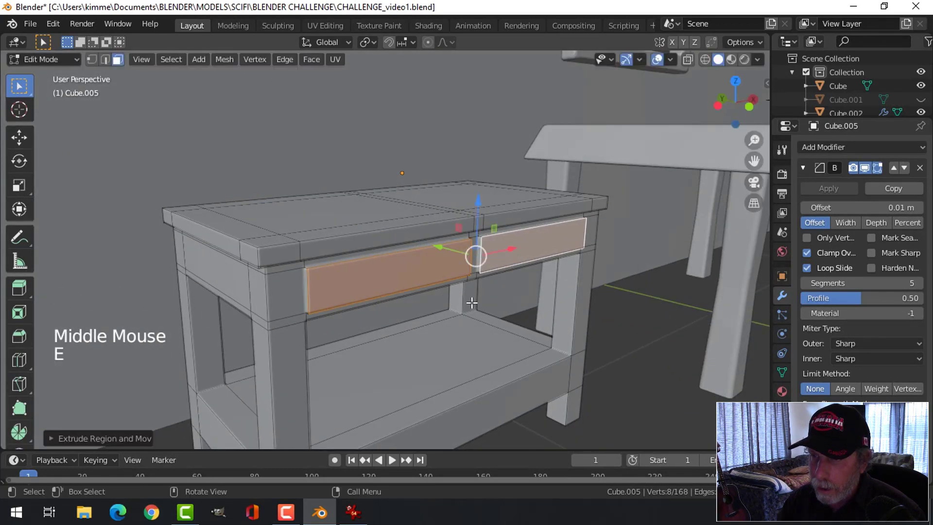
{"action": "key", "text": "Tab"}
{"action": "middle_click_drag", "start_coordinate": [492, 300], "coordinate": [445, 347]}
{"action": "scroll", "coordinate": [447, 298], "scroll_direction": "down", "scroll_amount": 4}
{"action": "key", "text": "alt+a"}
Compare the side table and its drawer fronts with the reference photo in IrfanView, then return to Blender.
{"action": "left_click", "coordinate": [361, 516]}
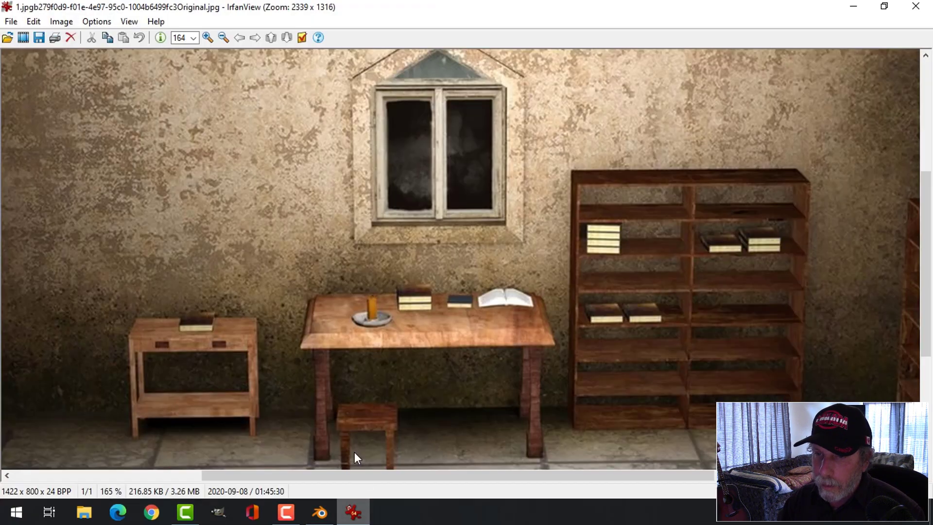
{"action": "left_click", "coordinate": [320, 512]}
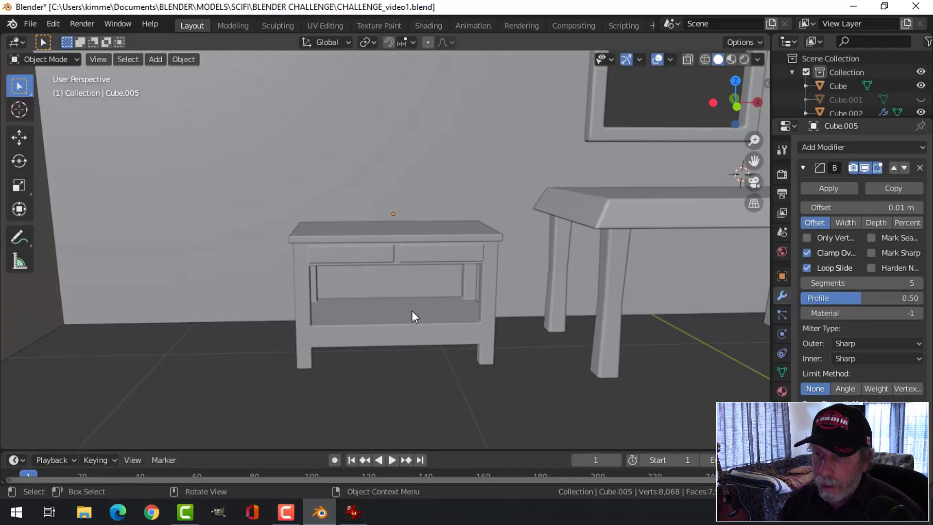
{"action": "middle_click_drag", "start_coordinate": [412, 310], "coordinate": [412, 287]}
{"action": "scroll", "coordinate": [407, 279], "scroll_direction": "up", "scroll_amount": 2}
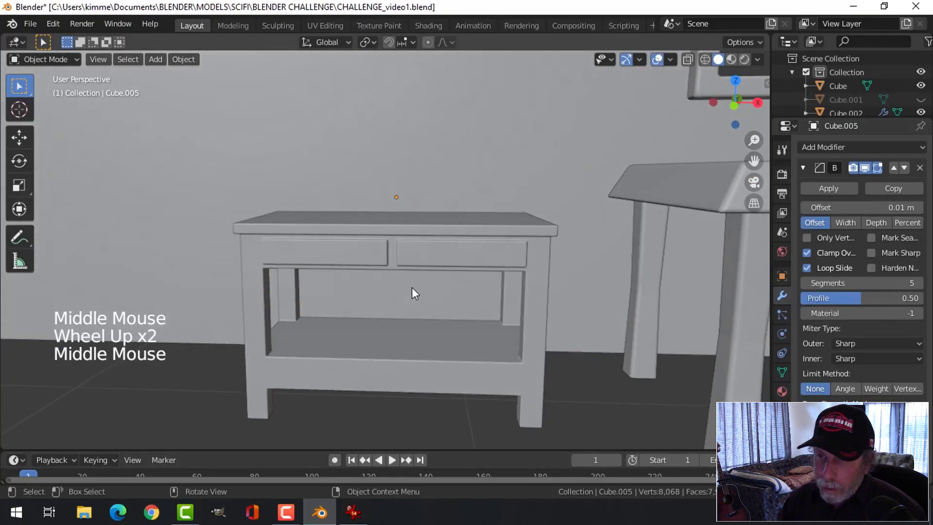
{"action": "scroll", "coordinate": [412, 285], "scroll_direction": "down", "scroll_amount": 1}
{"action": "middle_click_drag", "start_coordinate": [483, 308], "coordinate": [479, 298]}
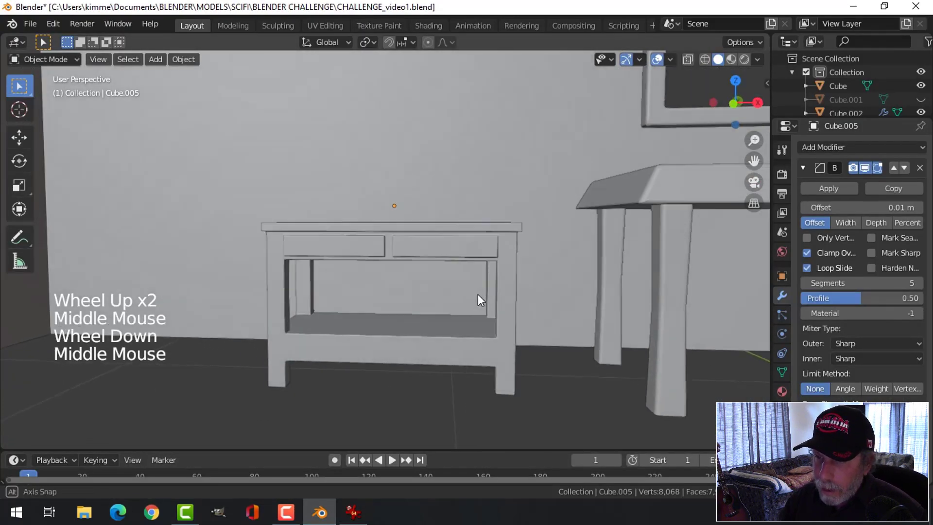
{"action": "left_click", "coordinate": [352, 512]}
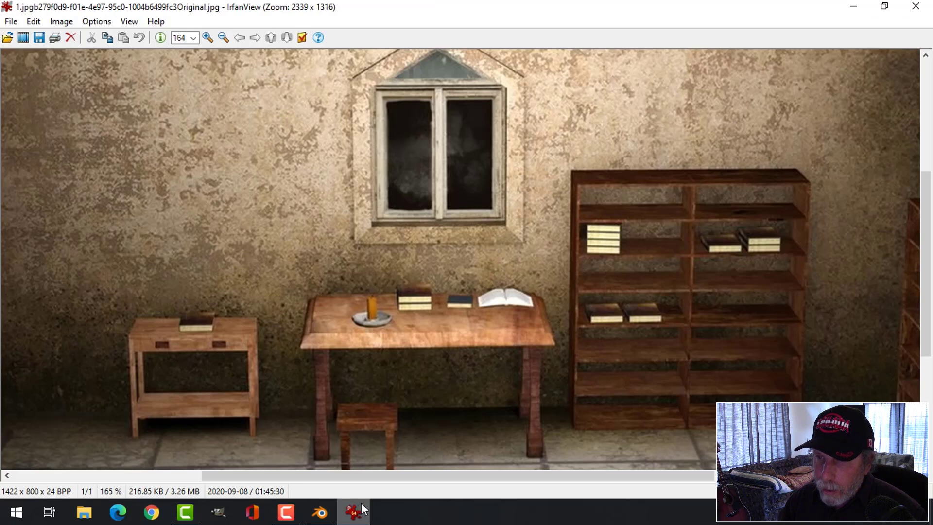
{"action": "left_click", "coordinate": [320, 512]}
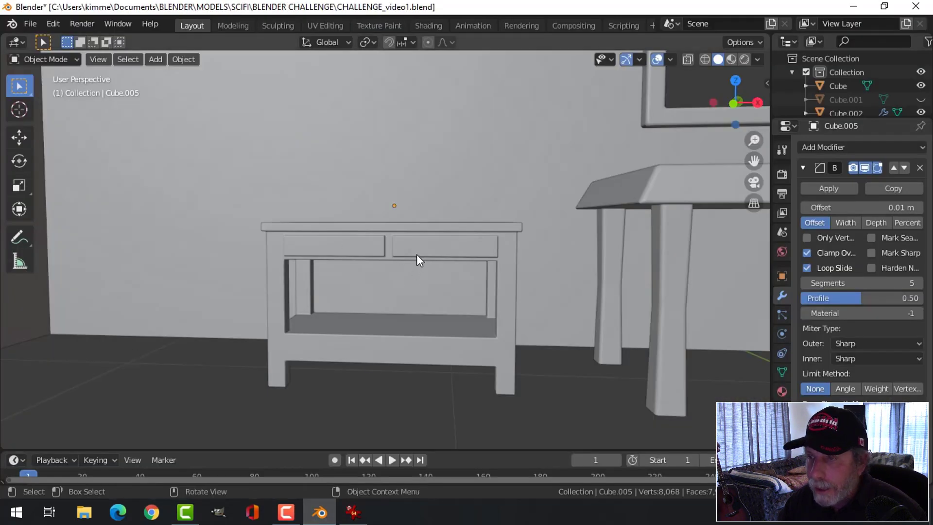
Check the side table's height and drawer proportions against the reference photo in IrfanView, then return to Blender.
{"action": "middle_click_drag", "start_coordinate": [454, 340], "coordinate": [457, 323]}
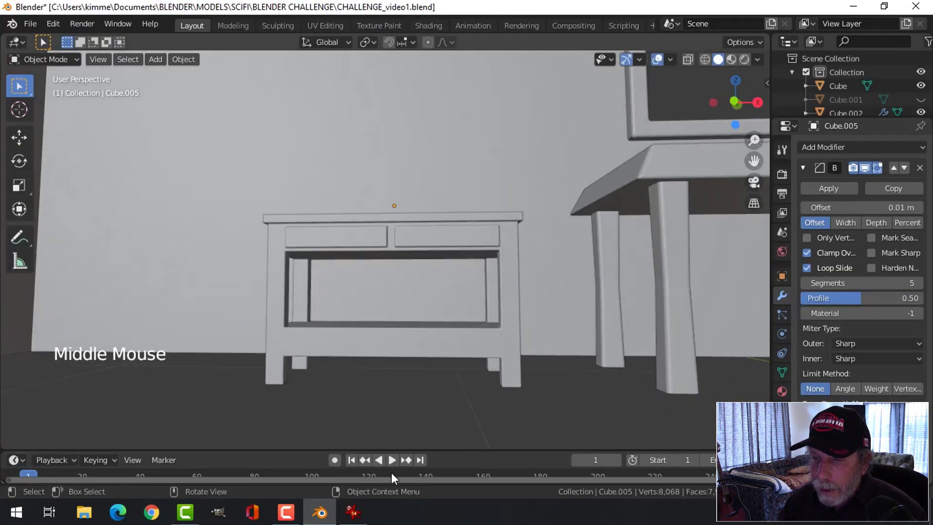
{"action": "left_click", "coordinate": [344, 519]}
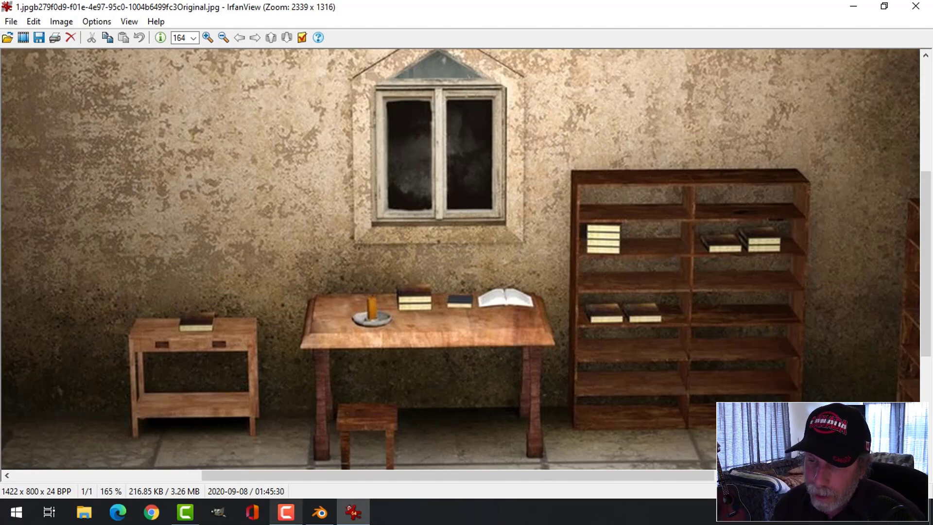
{"action": "left_click", "coordinate": [319, 511]}
In wireframe front view, select the side table's whole top slab in its mesh and raise it slightly.
{"action": "left_click", "coordinate": [414, 238]}
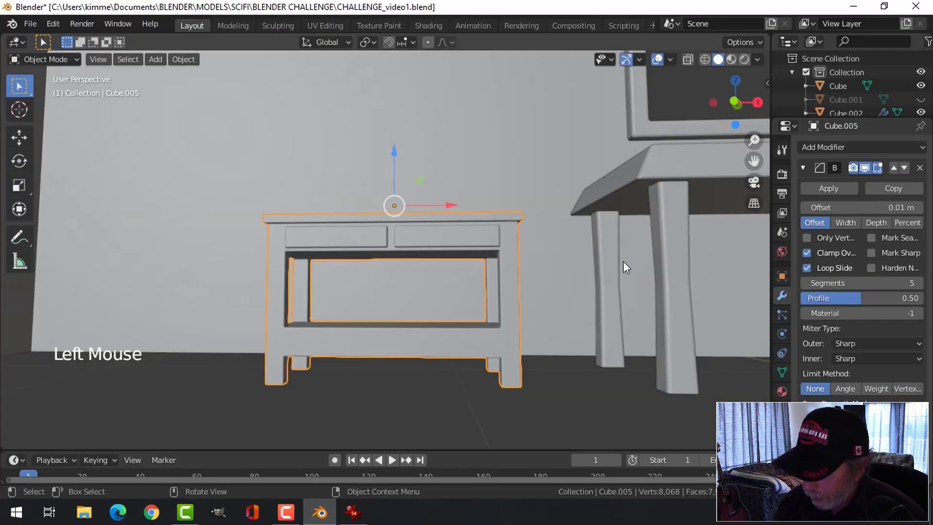
{"action": "key", "text": "KP_1"}
{"action": "key", "text": "Tab"}
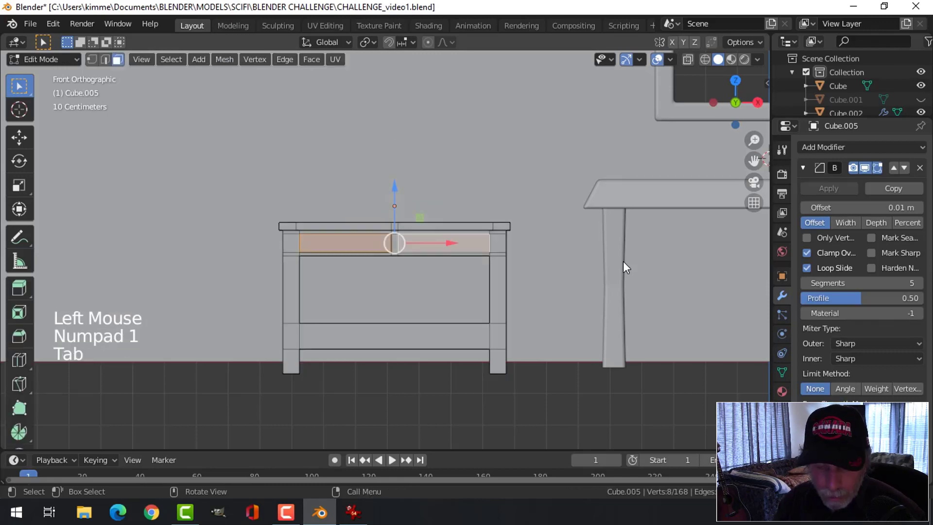
{"action": "key", "text": "alt+a"}
{"action": "key", "text": "z"}
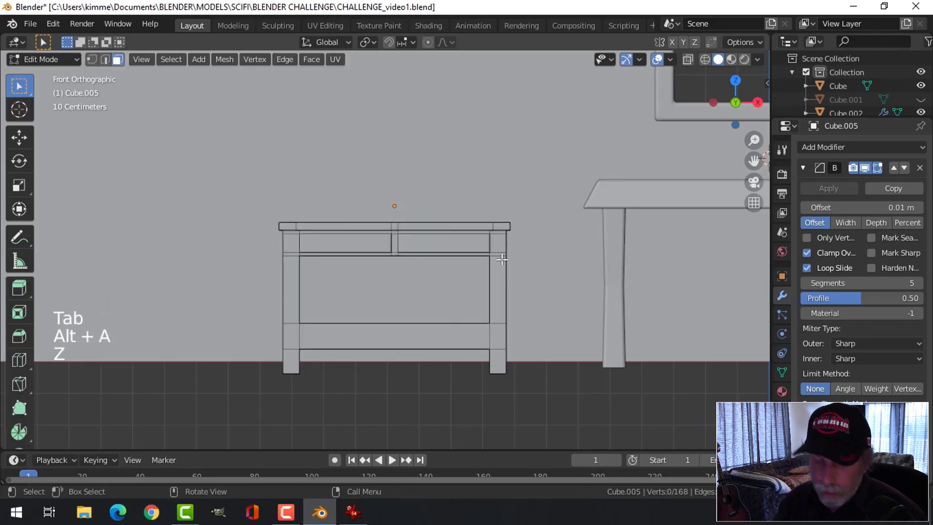
{"action": "key", "text": "z"}
{"action": "key", "text": "b"}
{"action": "left_click_drag", "start_coordinate": [157, 165], "coordinate": [555, 240]}
{"action": "left_click_drag", "start_coordinate": [394, 177], "coordinate": [395, 168]}
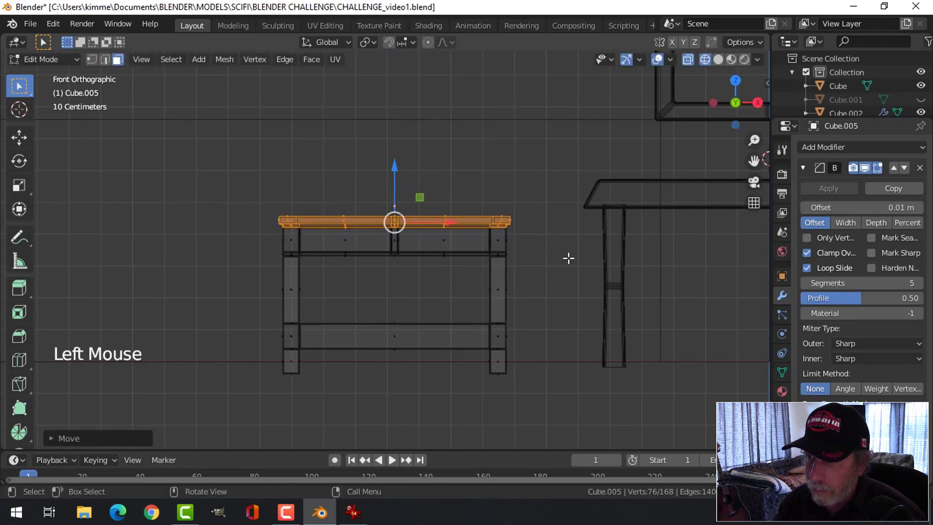
Reselect the side table's top slab and raise it a little further to deepen the drawer apron.
{"action": "key", "text": "alt+a"}
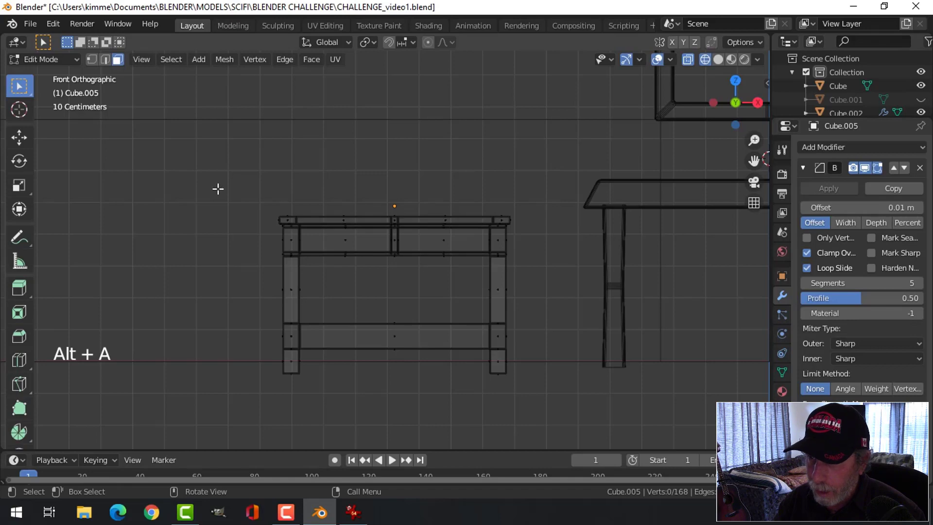
{"action": "key", "text": "b"}
{"action": "left_click_drag", "start_coordinate": [217, 188], "coordinate": [548, 238]}
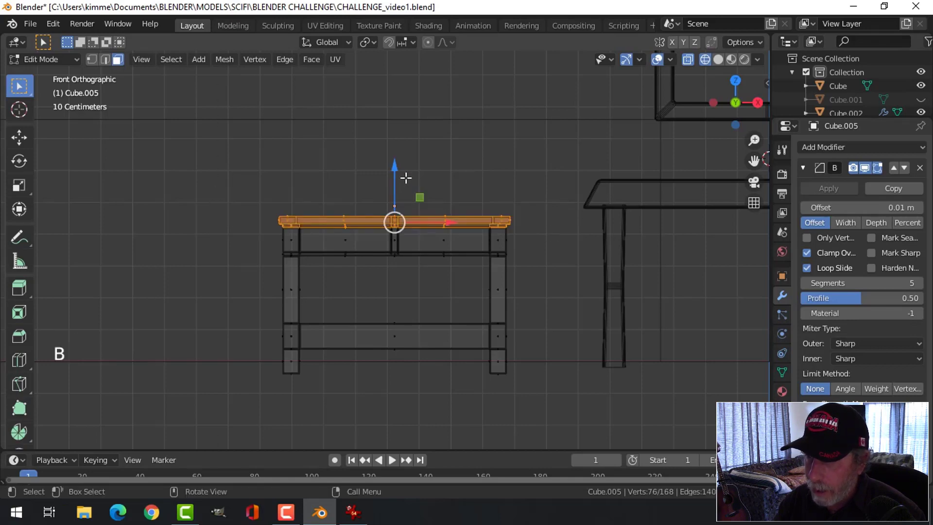
{"action": "left_click_drag", "start_coordinate": [394, 163], "coordinate": [395, 164]}
{"action": "key", "text": "alt+a"}
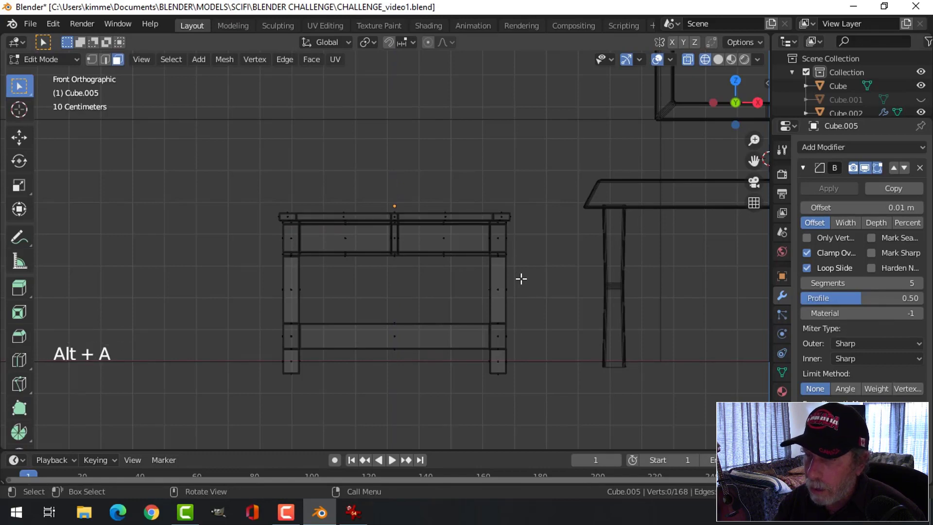
Move the side table's entire mesh up until its feet meet the floor line, then return to object mode with solid shading.
{"action": "key", "text": "a"}
{"action": "left_click_drag", "start_coordinate": [394, 210], "coordinate": [395, 196]}
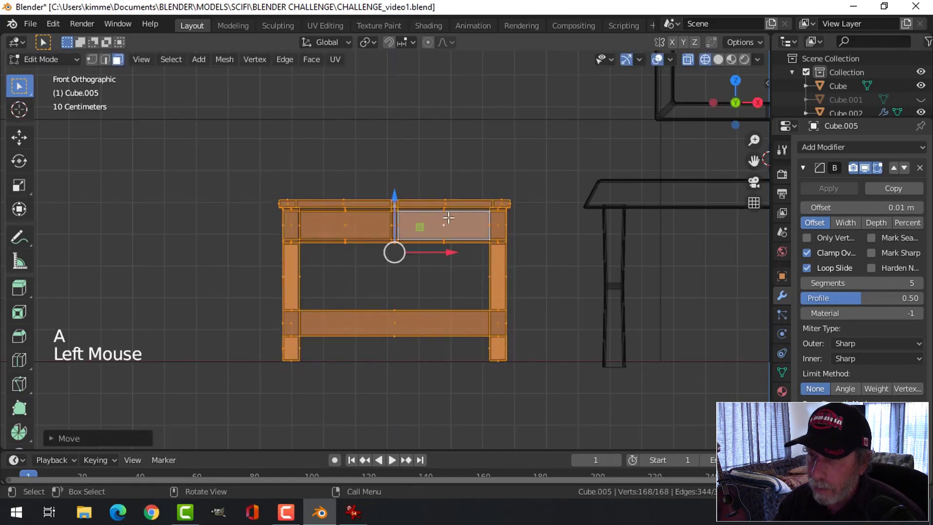
{"action": "key", "text": "alt+a"}
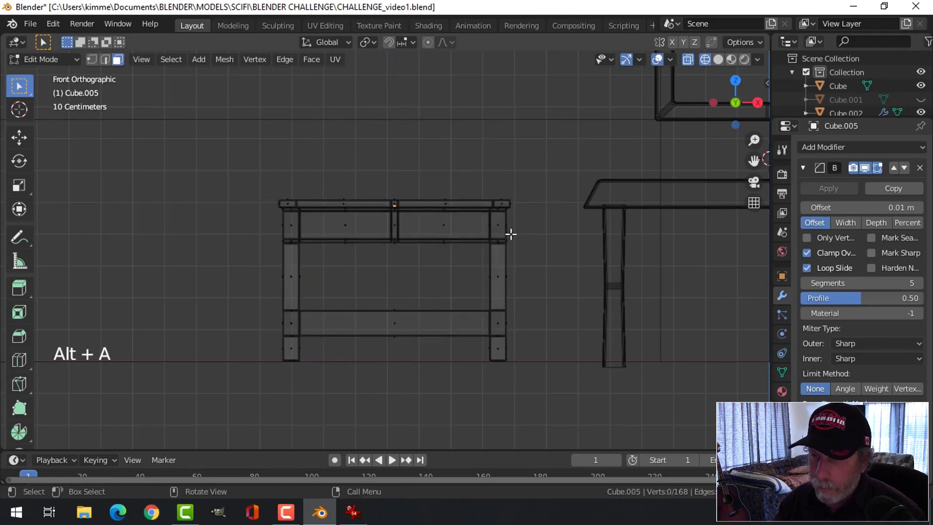
{"action": "key", "text": "Tab"}
{"action": "key", "text": "z"}
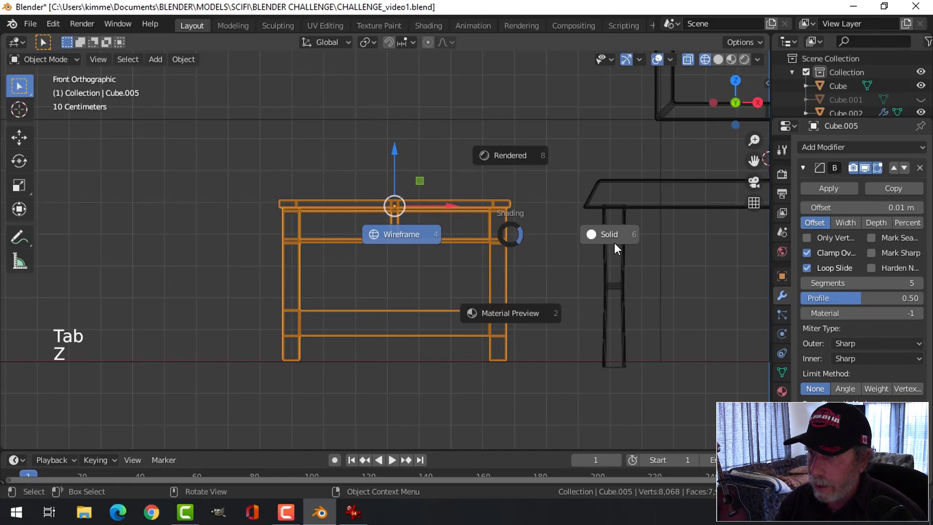
{"action": "mouse_move", "coordinate": [615, 243]}
{"action": "middle_mouse_down"}
{"action": "mouse_move", "coordinate": [497, 304]}
{"action": "mouse_move", "coordinate": [566, 268]}
{"action": "mouse_move", "coordinate": [570, 284]}
{"action": "mouse_move", "coordinate": [511, 301]}
{"action": "middle_mouse_up"}
{"action": "key", "text": "alt+a"}
{"action": "scroll", "coordinate": [559, 276], "scroll_direction": "down", "scroll_amount": 4}
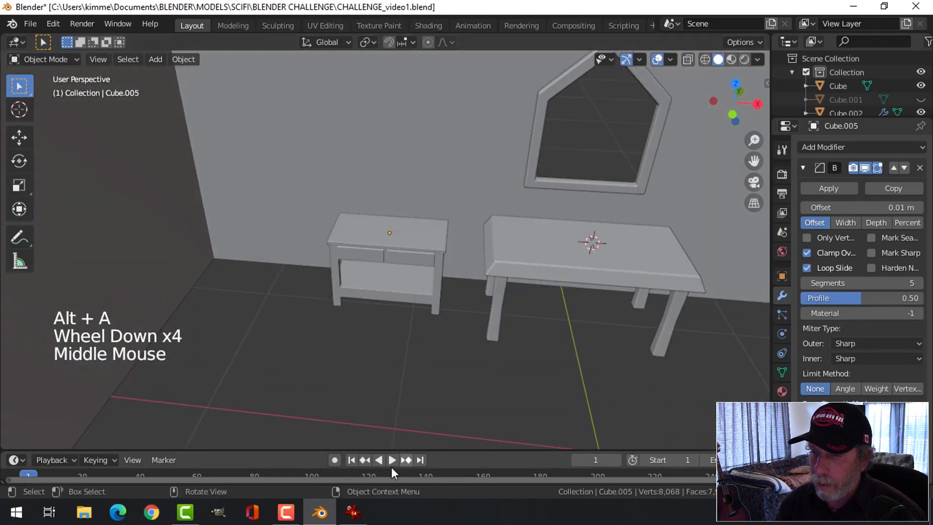
Examine the side table's size beside the desk in the zoomed-out reference photo in IrfanView, then return to Blender.
{"action": "left_click", "coordinate": [353, 512]}
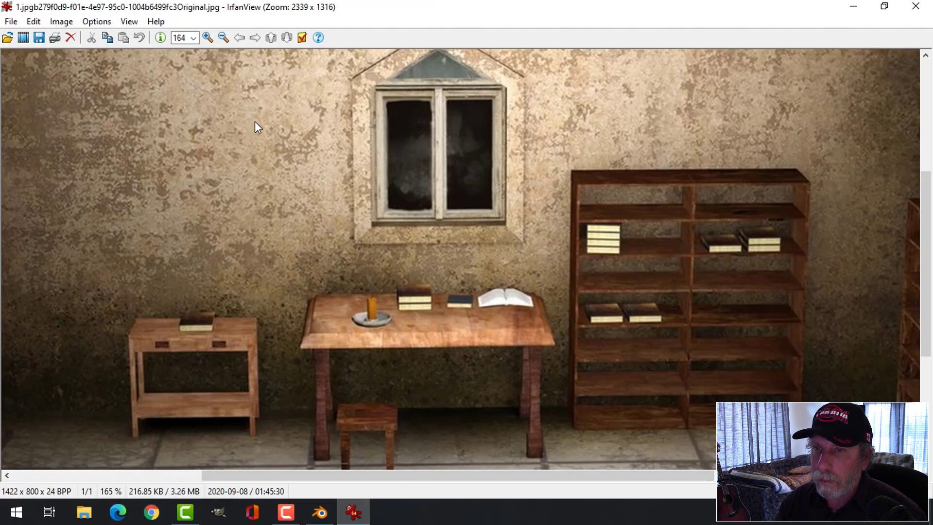
{"action": "left_click", "coordinate": [224, 37]}
{"action": "left_click", "coordinate": [224, 37]}
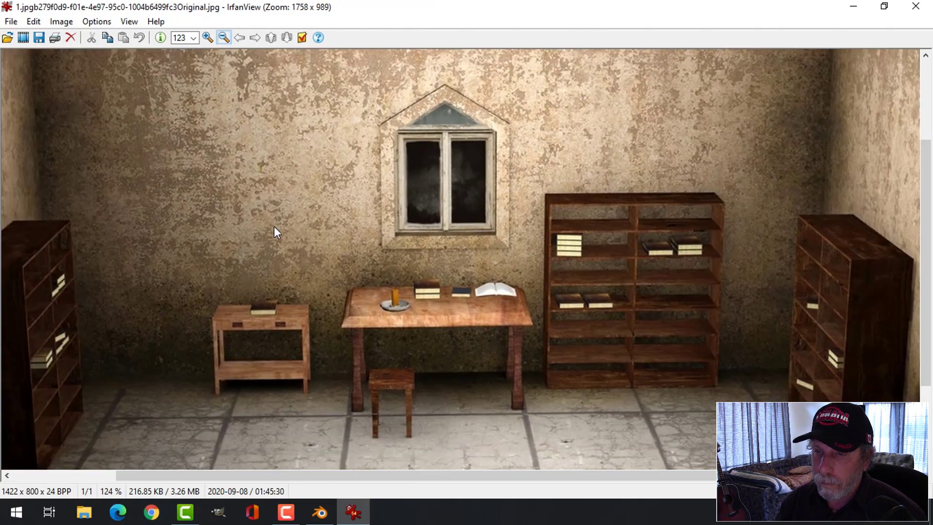
{"action": "left_click", "coordinate": [320, 512]}
Reopen the side table's mesh and scale all of it along Y to about 0.93 to reduce its depth.
{"action": "middle_click_drag", "start_coordinate": [459, 290], "coordinate": [535, 333]}
{"action": "left_click", "coordinate": [398, 273]}
{"action": "key", "text": "Tab"}
{"action": "key", "text": "a"}
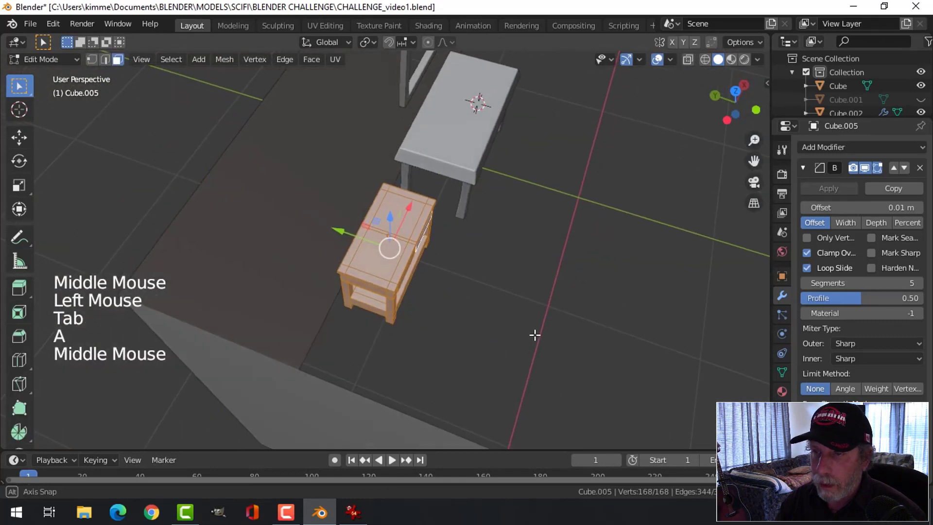
{"action": "key", "text": "s"}
{"action": "key", "text": "y"}
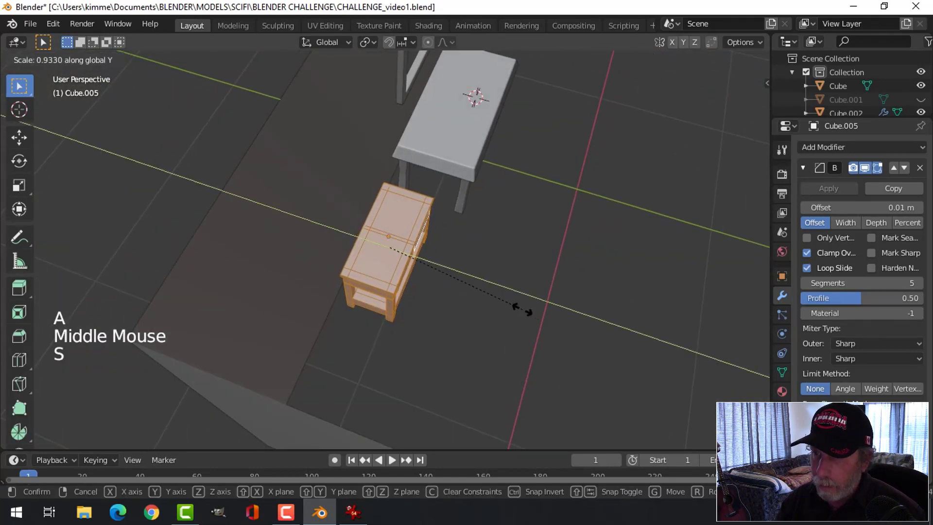
{"action": "left_click", "coordinate": [520, 312]}
Scale the side table's whole mesh down slightly and uniformly, then deselect it and leave mesh editing.
{"action": "mouse_move", "coordinate": [550, 292]}
{"action": "middle_mouse_down"}
{"action": "mouse_move", "coordinate": [416, 218]}
{"action": "mouse_move", "coordinate": [549, 284]}
{"action": "middle_mouse_up"}
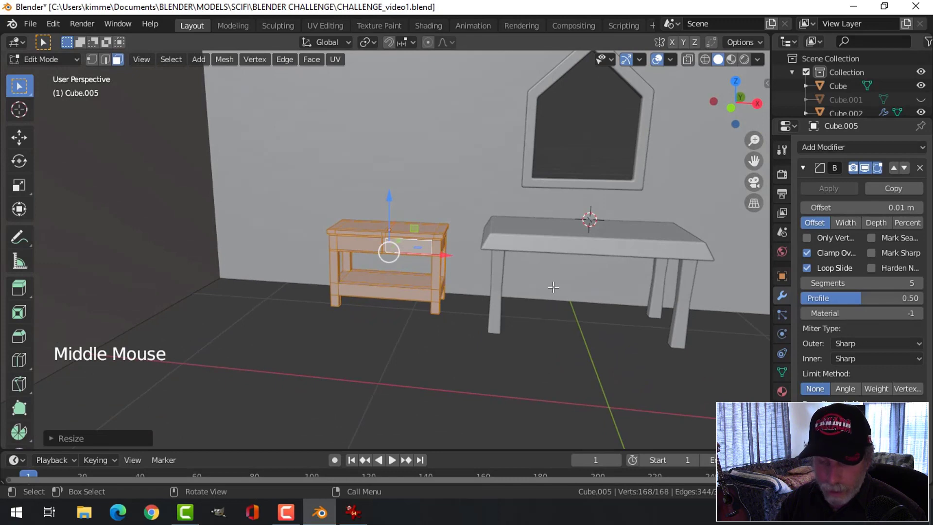
{"action": "key", "text": "s"}
{"action": "left_click", "coordinate": [539, 286]}
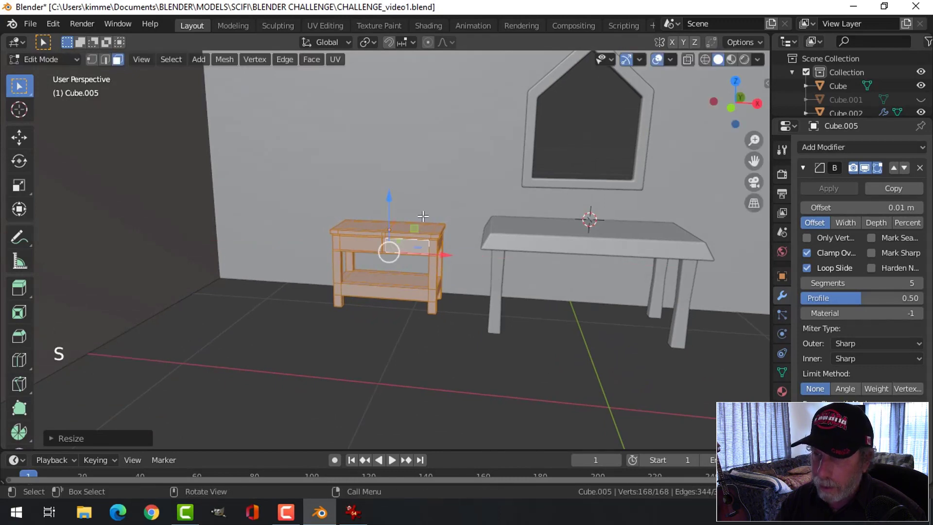
{"action": "left_click", "coordinate": [394, 197]}
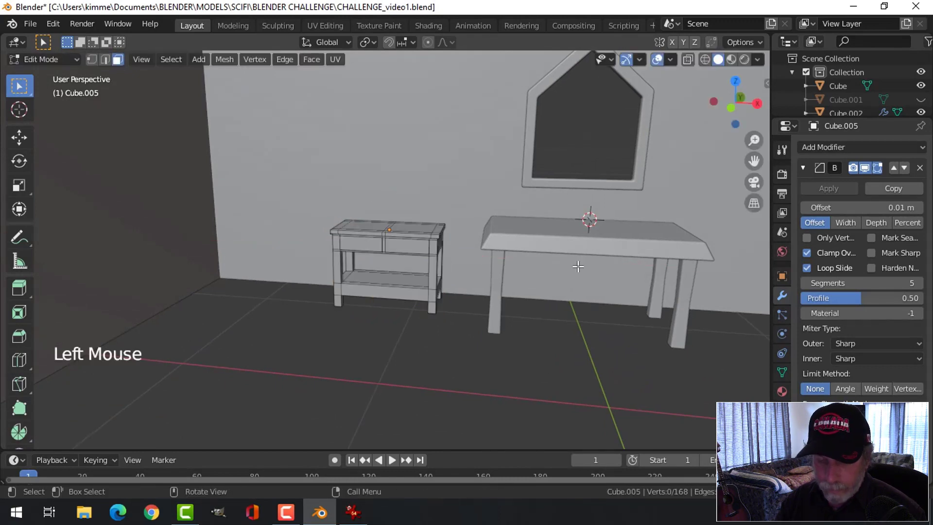
{"action": "key", "text": "alt+a"}
{"action": "key", "text": "Tab"}
Unhide the room's floor and check from the front how the side table's feet sit on it.
{"action": "key", "text": "alt+h"}
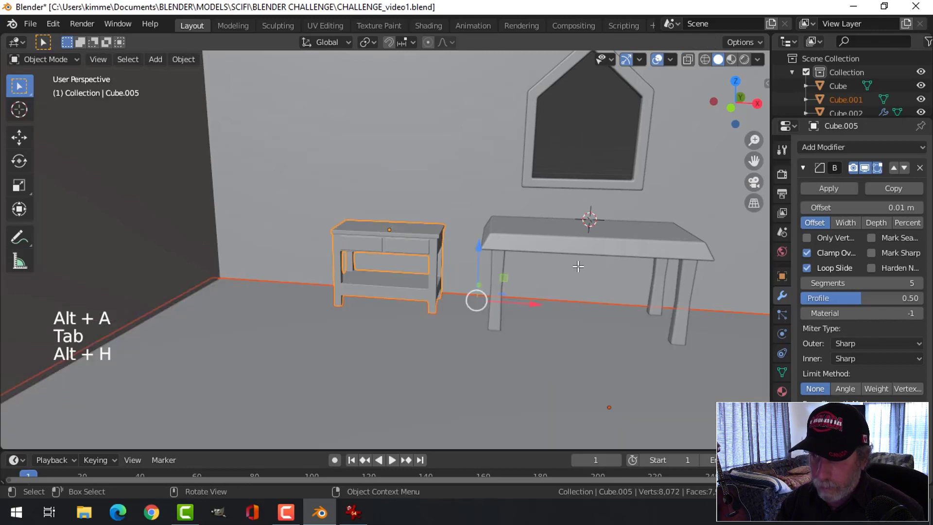
{"action": "key", "text": "alt+a"}
{"action": "middle_click_drag", "start_coordinate": [483, 326], "coordinate": [493, 296]}
{"action": "left_click", "coordinate": [440, 276]}
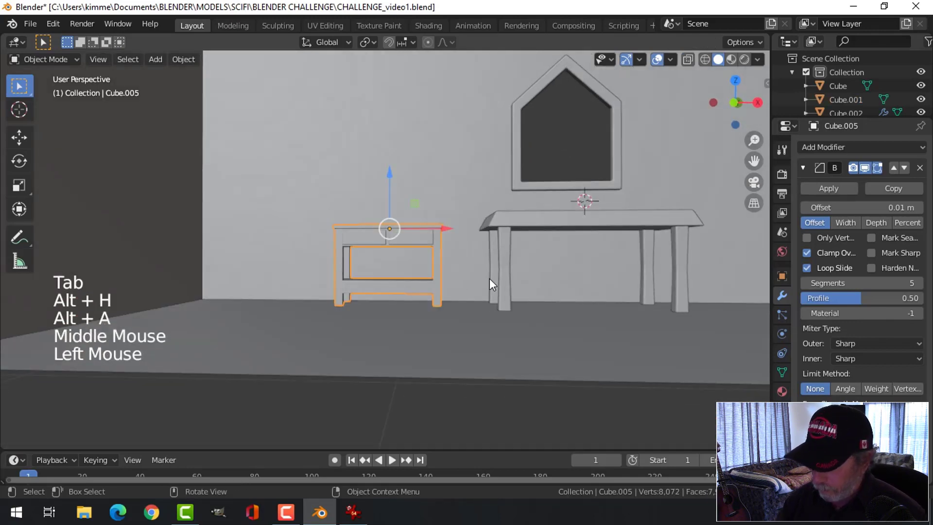
{"action": "key", "text": "KP_1"}
{"action": "scroll", "coordinate": [491, 281], "scroll_direction": "up", "scroll_amount": 4}
{"action": "scroll", "coordinate": [501, 286], "scroll_direction": "down", "scroll_amount": 2}
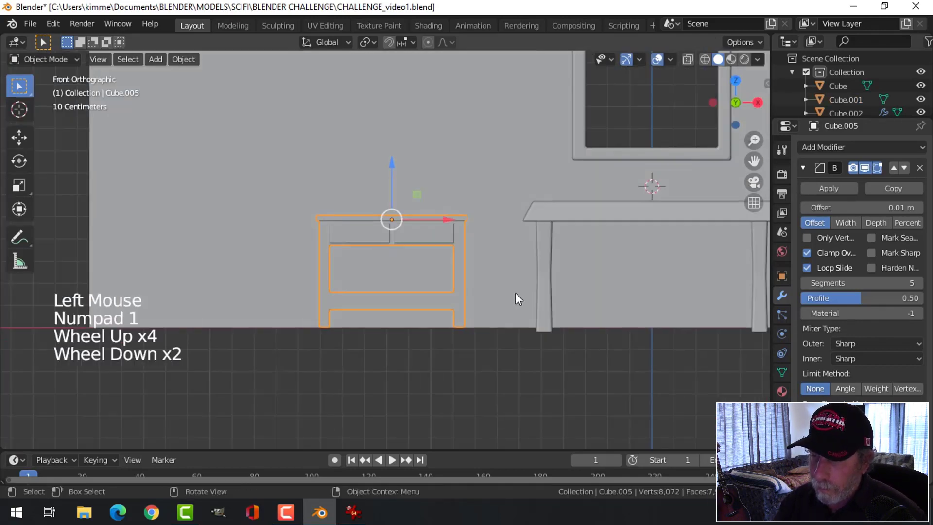
{"action": "key", "text": "alt+a"}
{"action": "scroll", "coordinate": [509, 293], "scroll_direction": "down", "scroll_amount": 3}
{"action": "middle_click_drag", "start_coordinate": [509, 292], "coordinate": [532, 307]}
Select both drawer-front faces in the side table's mesh and set the transform pivot point to Individual Origins.
{"action": "scroll", "coordinate": [390, 322], "scroll_direction": "up", "scroll_amount": 7}
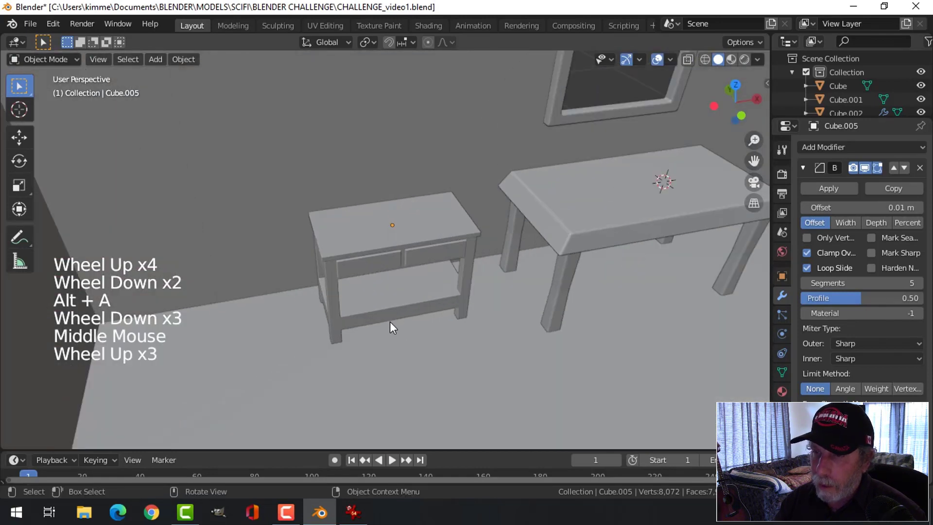
{"action": "middle_click_drag", "start_coordinate": [384, 295], "coordinate": [431, 242], "text": "shift"}
{"action": "left_click", "coordinate": [433, 241]}
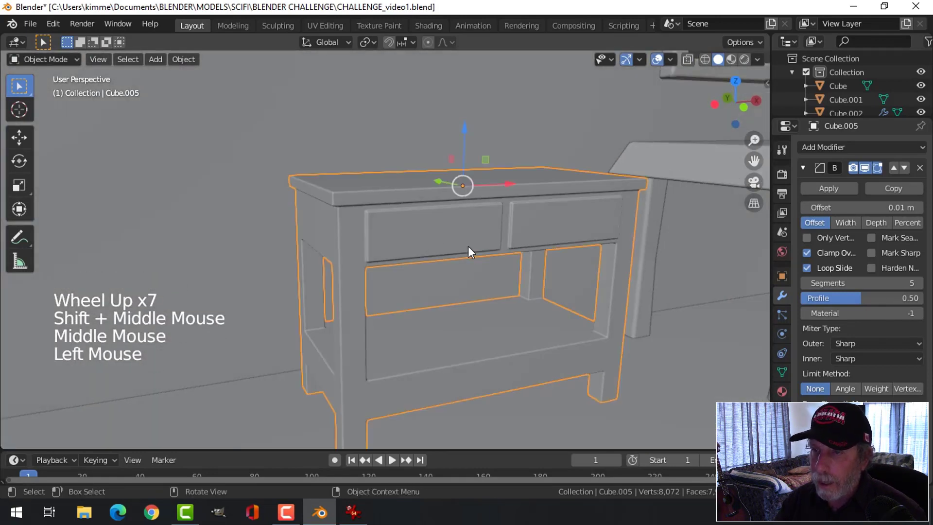
{"action": "key", "text": "Tab"}
{"action": "key", "text": "3"}
{"action": "left_click", "coordinate": [435, 234]}
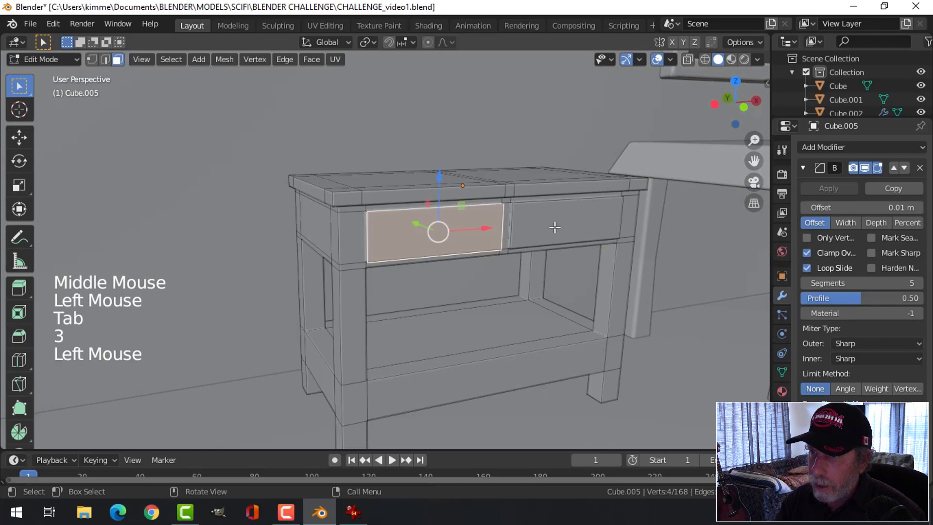
{"action": "left_click", "coordinate": [591, 244], "text": "shift"}
{"action": "mouse_move", "coordinate": [593, 246]}
{"action": "middle_mouse_down"}
{"action": "mouse_move", "coordinate": [560, 257]}
{"action": "mouse_move", "coordinate": [592, 255]}
{"action": "middle_mouse_up"}
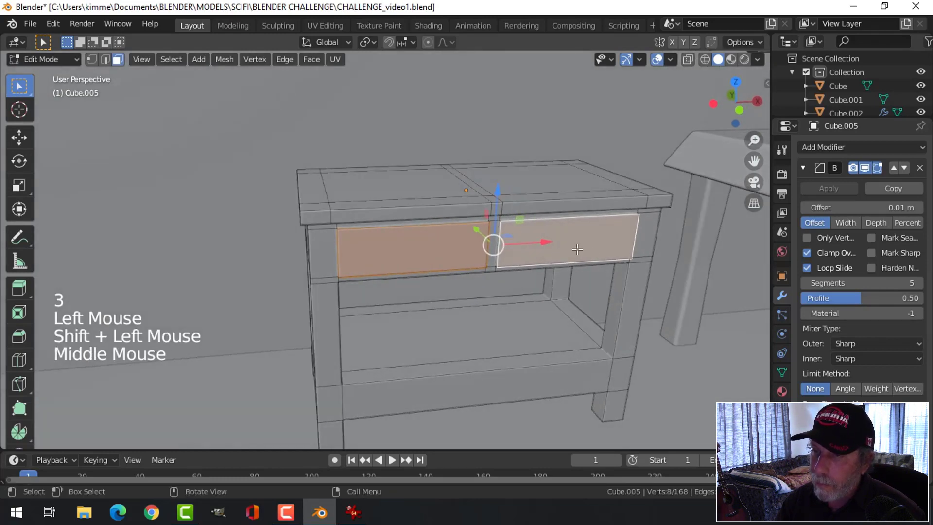
{"action": "left_click", "coordinate": [375, 44]}
{"action": "left_click", "coordinate": [395, 87]}
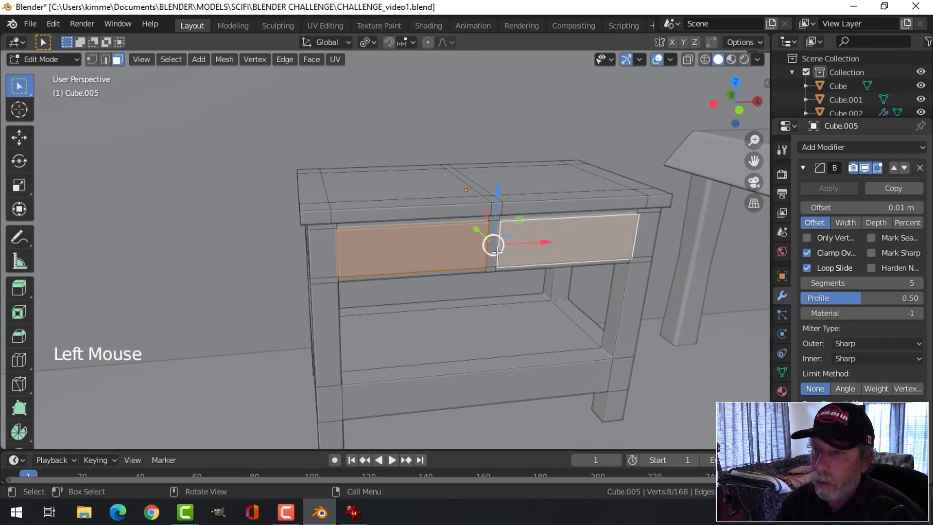
Duplicate the two drawer-front faces in place and move the copies slightly outward from the drawers.
{"action": "middle_click_drag", "start_coordinate": [493, 245], "coordinate": [529, 238]}
{"action": "key", "text": "shift+d"}
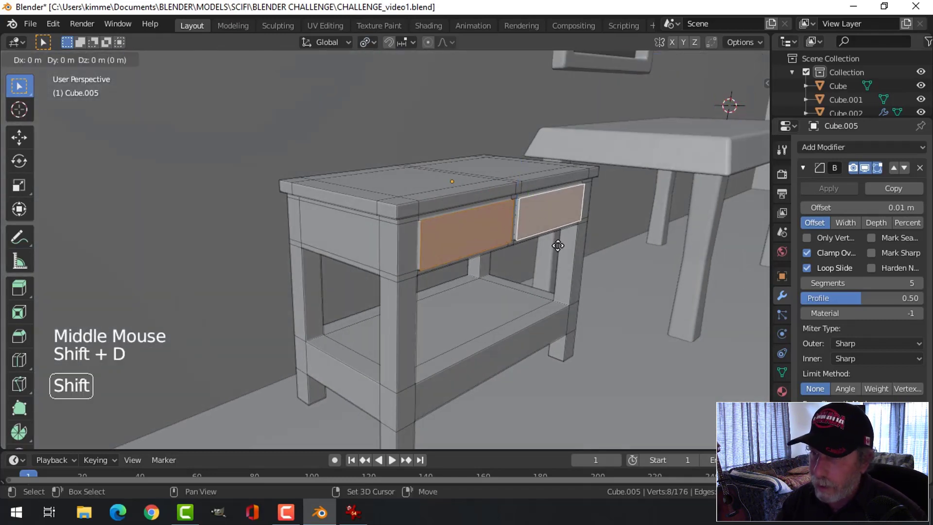
{"action": "right_click", "coordinate": [481, 216]}
{"action": "left_click_drag", "start_coordinate": [481, 215], "coordinate": [485, 210]}
{"action": "middle_click_drag", "start_coordinate": [670, 267], "coordinate": [625, 267]}
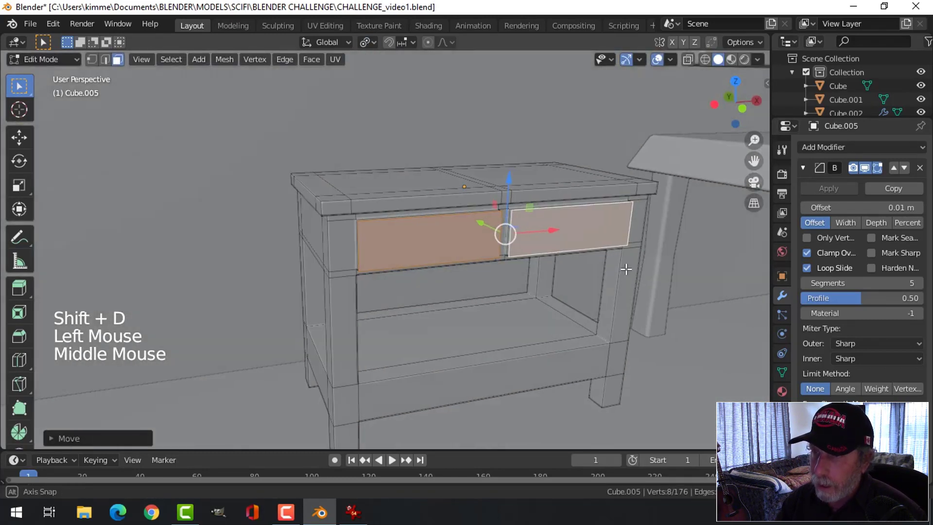
Scale the duplicated faces down to small handle rectangles centred on each drawer and compare them with the reference photo in IrfanView.
{"action": "key", "text": "s"}
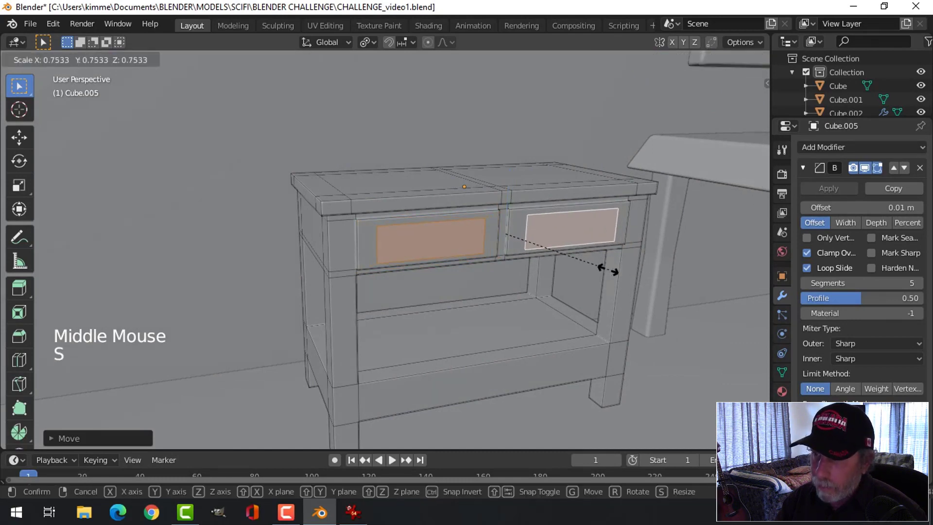
{"action": "left_click", "coordinate": [548, 265]}
{"action": "middle_click_drag", "start_coordinate": [549, 265], "coordinate": [577, 313]}
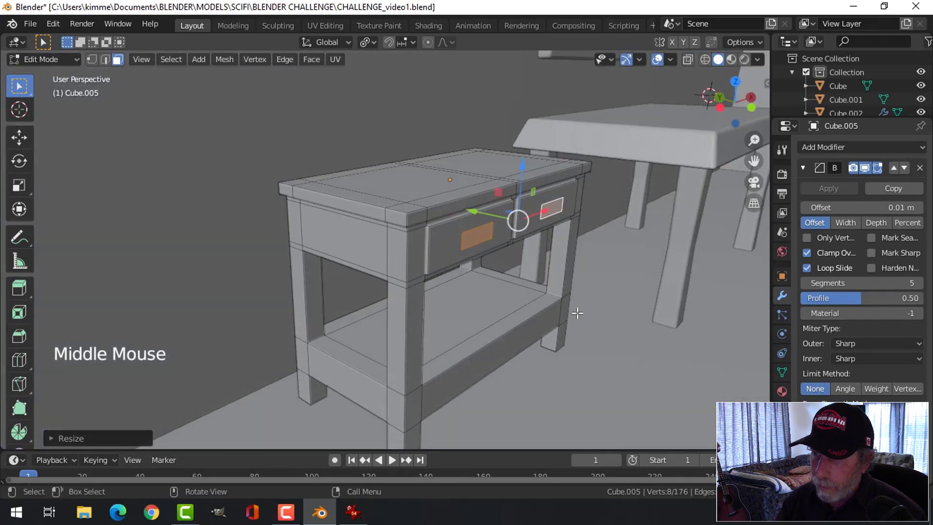
{"action": "key", "text": "s"}
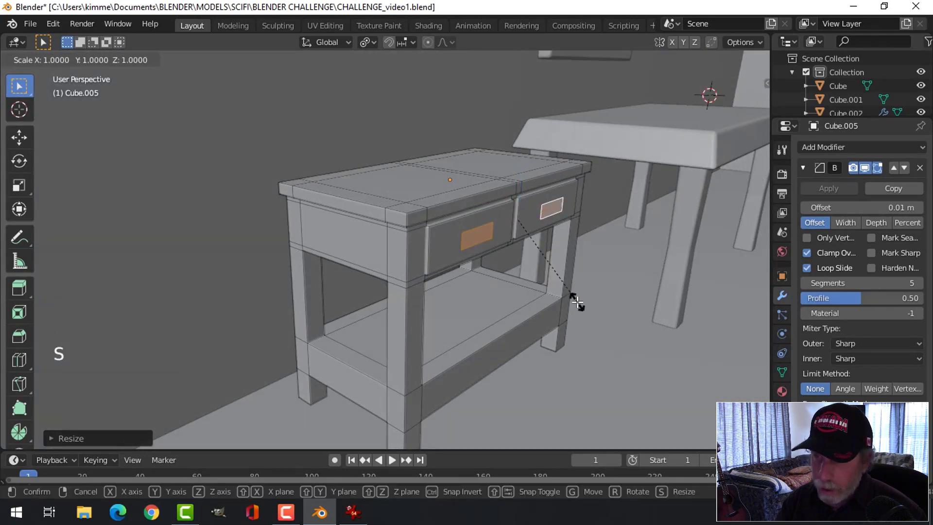
{"action": "left_click", "coordinate": [572, 309]}
{"action": "left_click", "coordinate": [356, 511]}
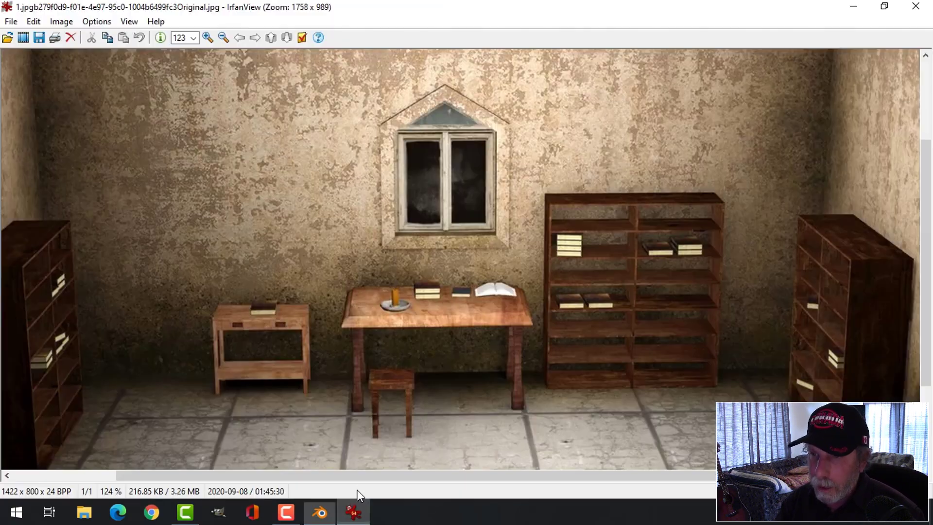
{"action": "left_click", "coordinate": [319, 512]}
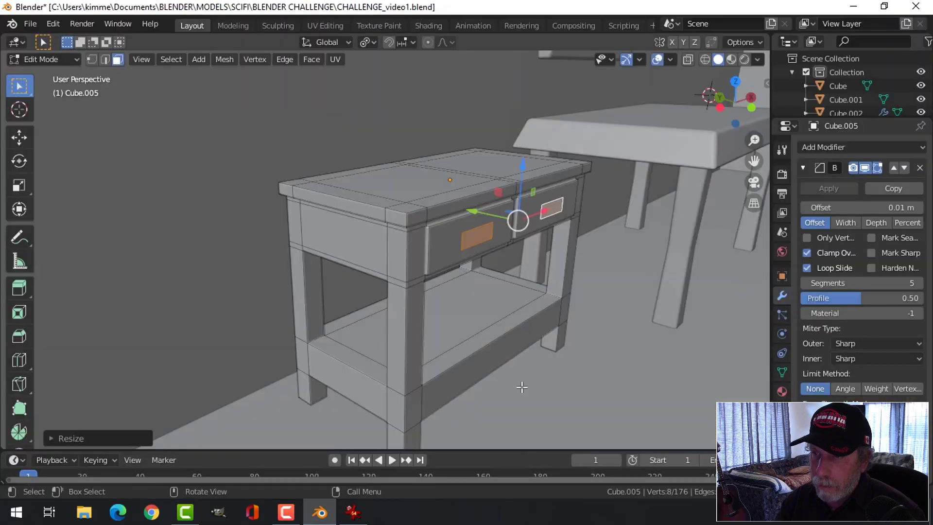
Rescale the two drawer-handle faces along the X axis and flatten them along the Z axis.
{"action": "key", "text": "s"}
{"action": "key", "text": "x"}
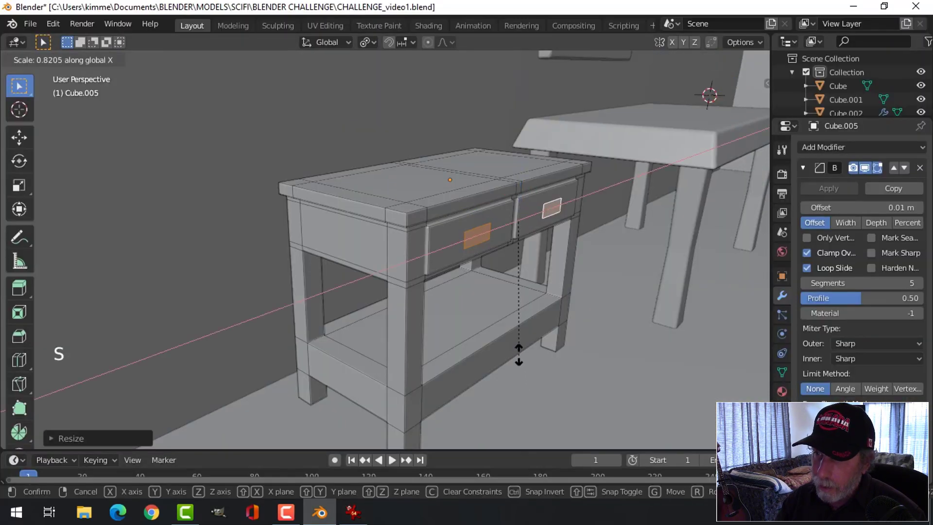
{"action": "left_click", "coordinate": [519, 350]}
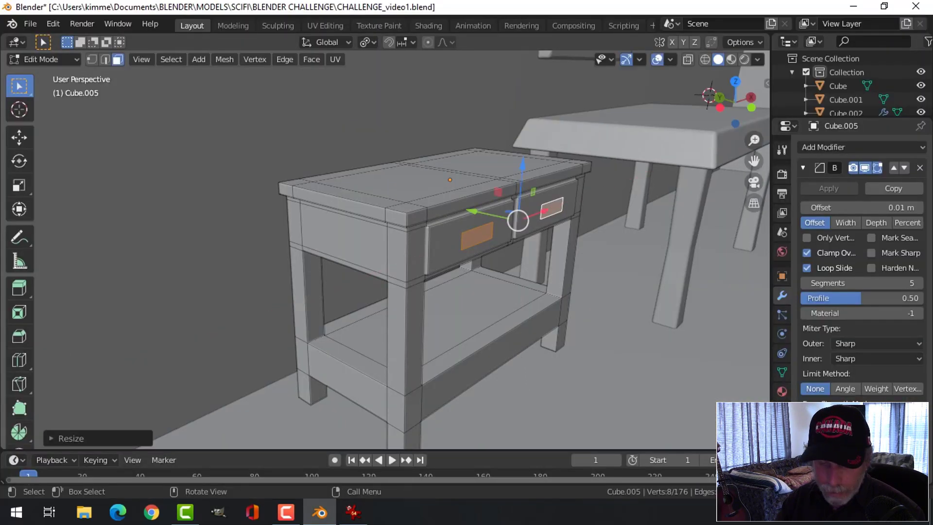
{"action": "key", "text": "s"}
{"action": "key", "text": "z"}
{"action": "left_click", "coordinate": [501, 320]}
{"action": "mouse_move", "coordinate": [547, 312]}
{"action": "middle_mouse_down"}
{"action": "mouse_move", "coordinate": [598, 341]}
{"action": "mouse_move", "coordinate": [563, 315]}
{"action": "middle_mouse_up"}
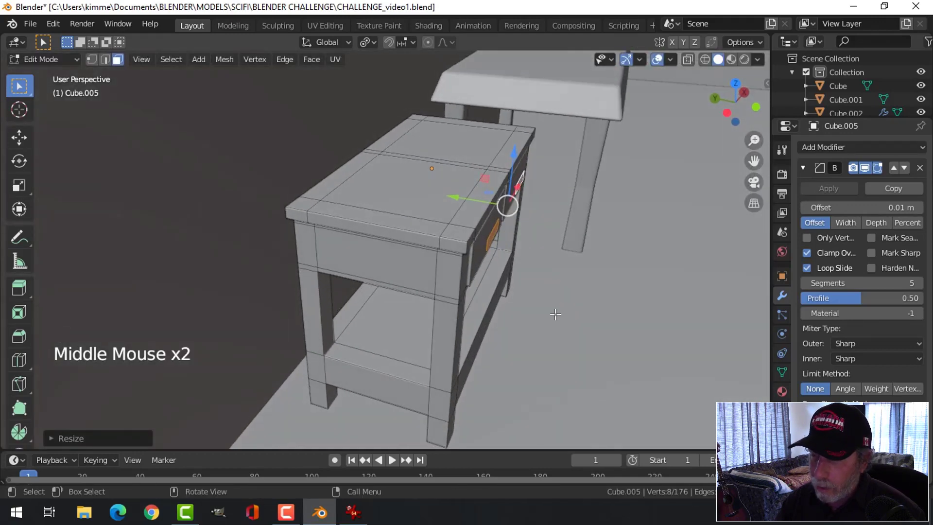
Extrude the handle faces about 0.015 m towards the drawers, delete the hidden end faces and leave Edit Mode.
{"action": "key", "text": "e"}
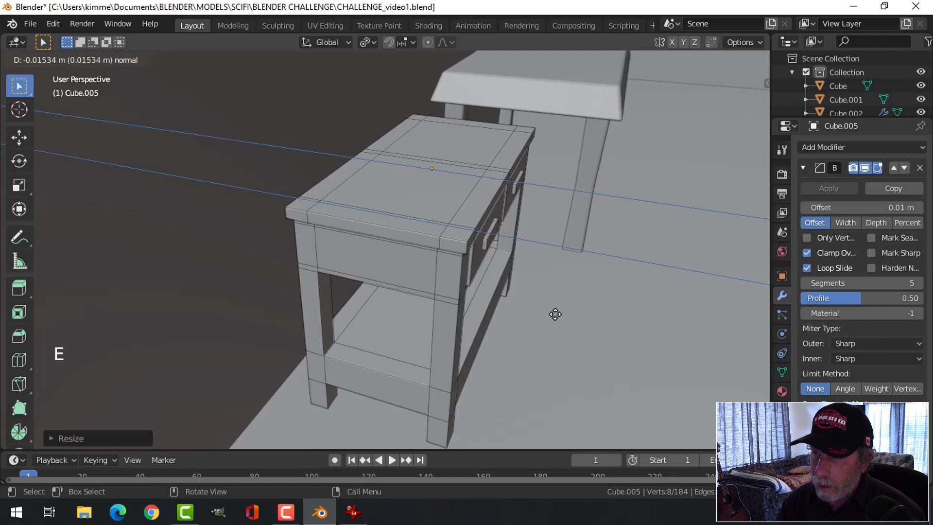
{"action": "left_click", "coordinate": [550, 312]}
{"action": "key", "text": "x"}
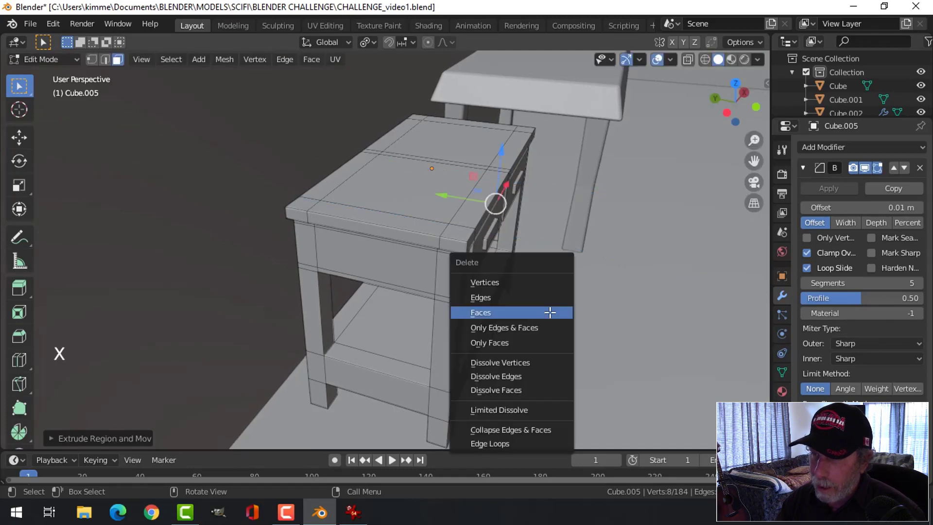
{"action": "left_click", "coordinate": [551, 313]}
{"action": "key", "text": "Tab"}
Review the whole room with nothing selected and compare its layout with the reference photo in IrfanView.
{"action": "middle_click_drag", "start_coordinate": [573, 287], "coordinate": [466, 308]}
{"action": "key", "text": "alt+a"}
{"action": "scroll", "coordinate": [537, 319], "scroll_direction": "down", "scroll_amount": 3}
{"action": "scroll", "coordinate": [597, 310], "scroll_direction": "down", "scroll_amount": 2}
{"action": "scroll", "coordinate": [465, 305], "scroll_direction": "down", "scroll_amount": 2}
{"action": "middle_click_drag", "start_coordinate": [466, 308], "coordinate": [396, 278]}
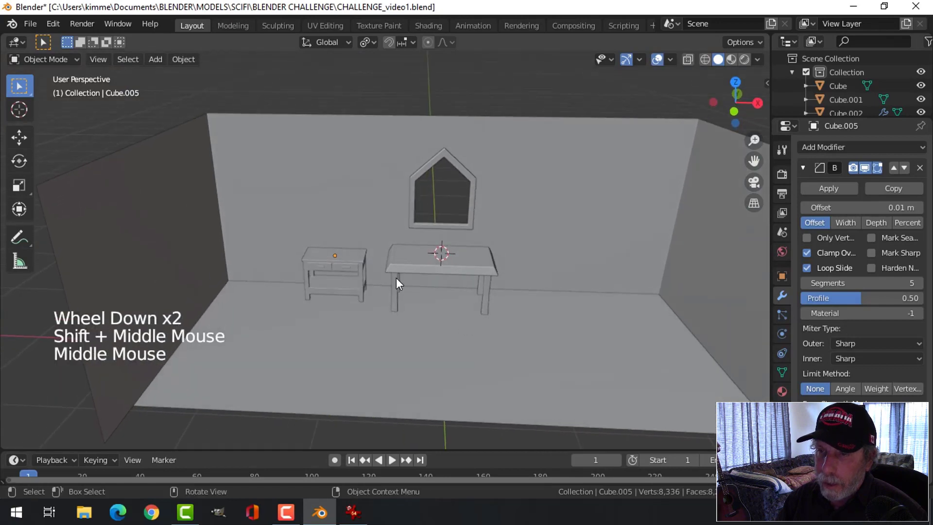
{"action": "left_click", "coordinate": [348, 259]}
{"action": "left_click_drag", "start_coordinate": [390, 260], "coordinate": [397, 261]}
{"action": "key", "text": "alt+a"}
{"action": "middle_click_drag", "start_coordinate": [529, 313], "coordinate": [490, 320]}
{"action": "middle_click_drag", "start_coordinate": [491, 321], "coordinate": [499, 284]}
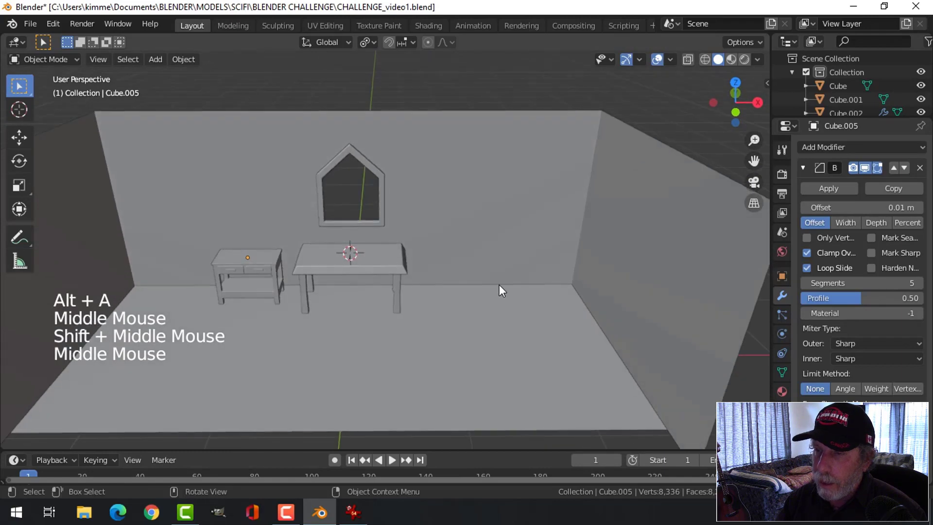
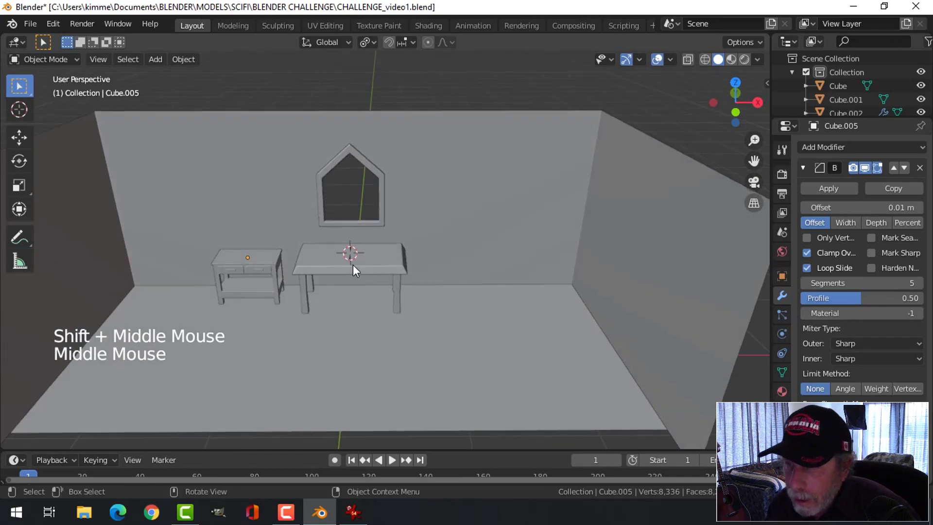
{"action": "left_click", "coordinate": [354, 512]}
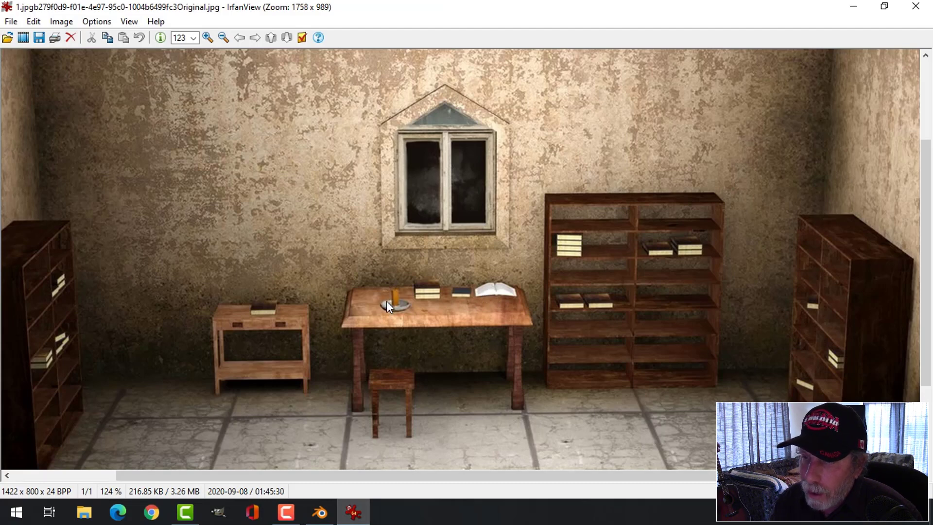
{"action": "left_click", "coordinate": [320, 512]}
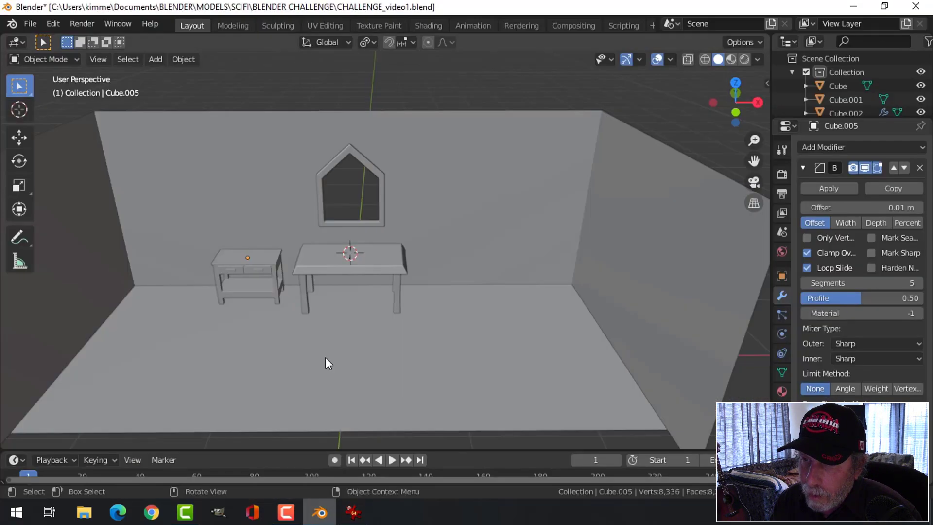
Add a circle mesh with 18 vertices at the 3D cursor above the large table.
{"action": "middle_click_drag", "start_coordinate": [340, 281], "coordinate": [406, 285], "text": "shift"}
{"action": "scroll", "coordinate": [409, 264], "scroll_direction": "up", "scroll_amount": 1}
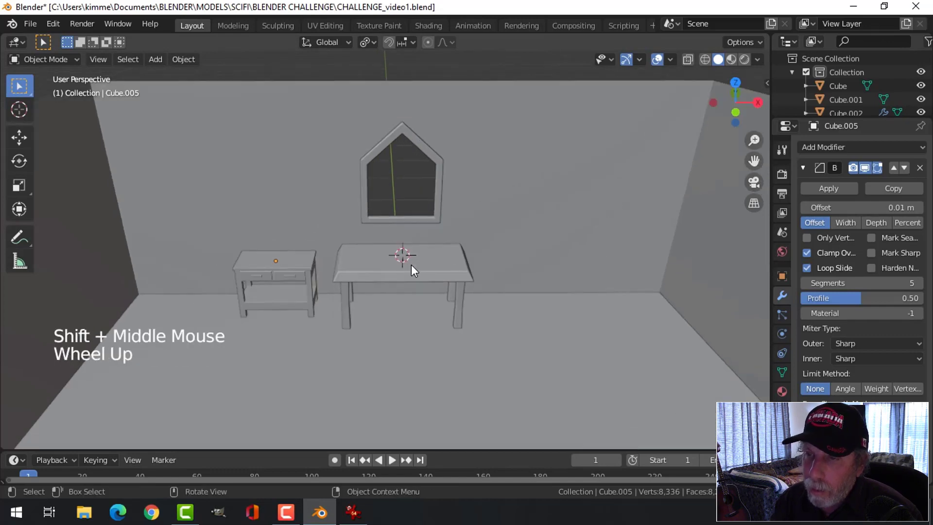
{"action": "key", "text": "shift+a"}
{"action": "mouse_move", "coordinate": [386, 219]}
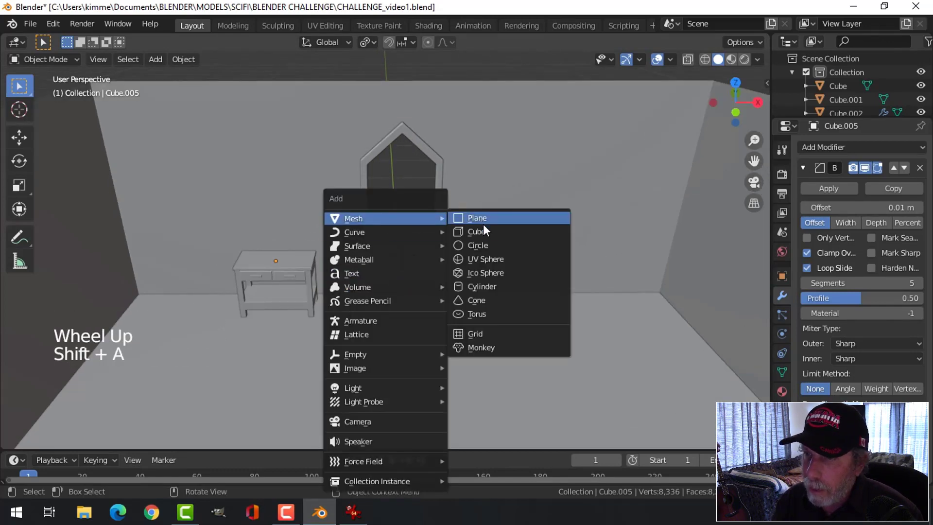
{"action": "left_click", "coordinate": [483, 244]}
{"action": "left_click", "coordinate": [123, 439]}
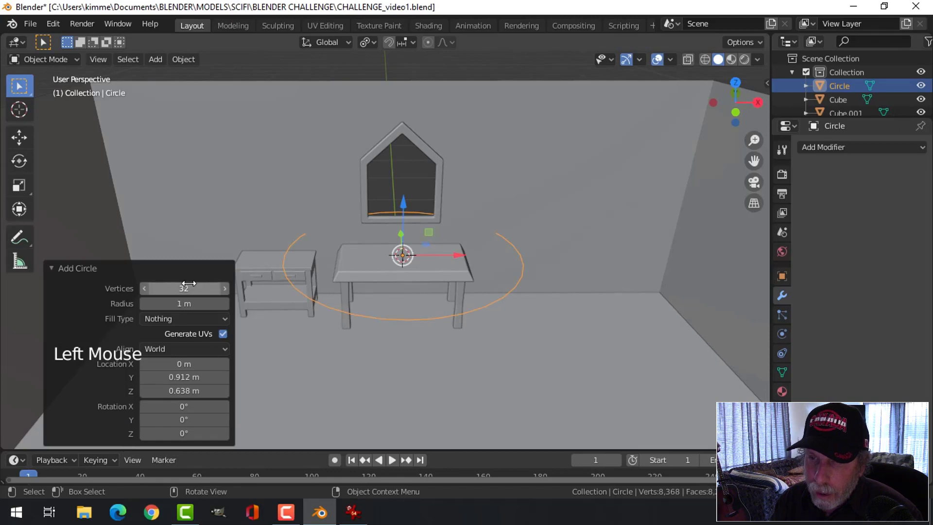
{"action": "double_click", "coordinate": [211, 287]}
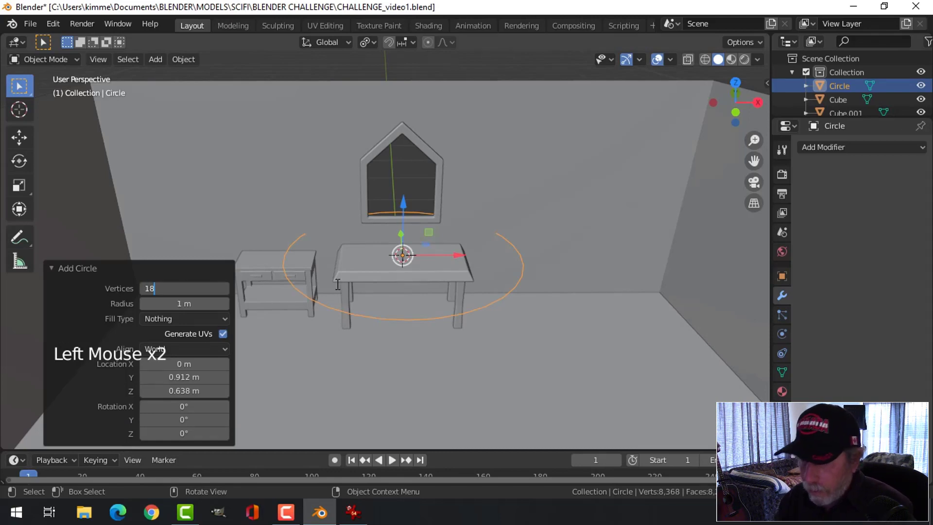
{"action": "key", "text": "Return"}
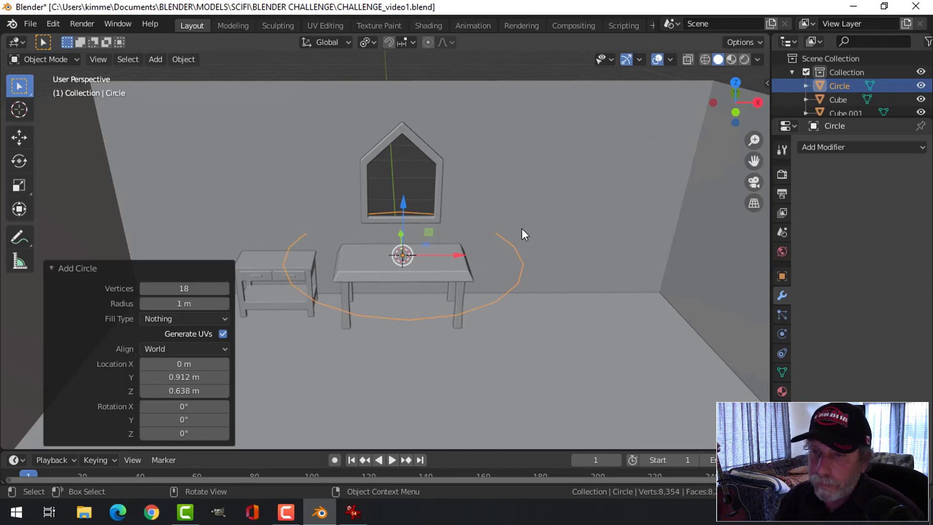
In Edit Mode, scale the circle to about 0.088 and move it about -0.285 m along X over the tabletop.
{"action": "key", "text": "Tab"}
{"action": "key", "text": "1"}
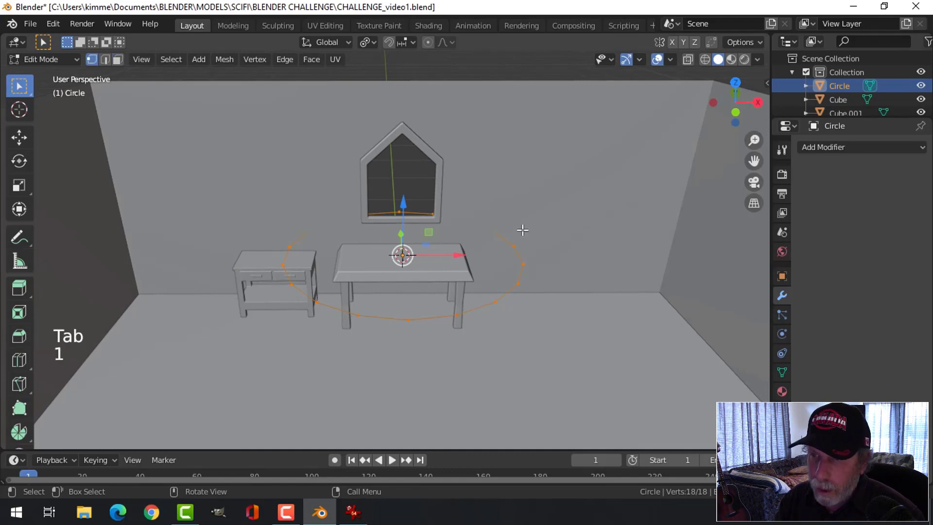
{"action": "key", "text": "s"}
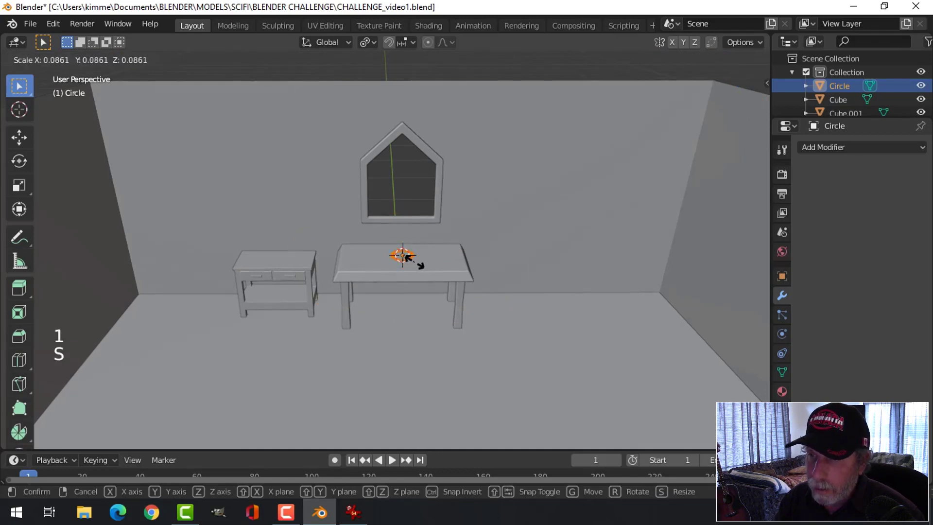
{"action": "left_click", "coordinate": [421, 265]}
{"action": "key", "text": "g"}
{"action": "key", "text": "x"}
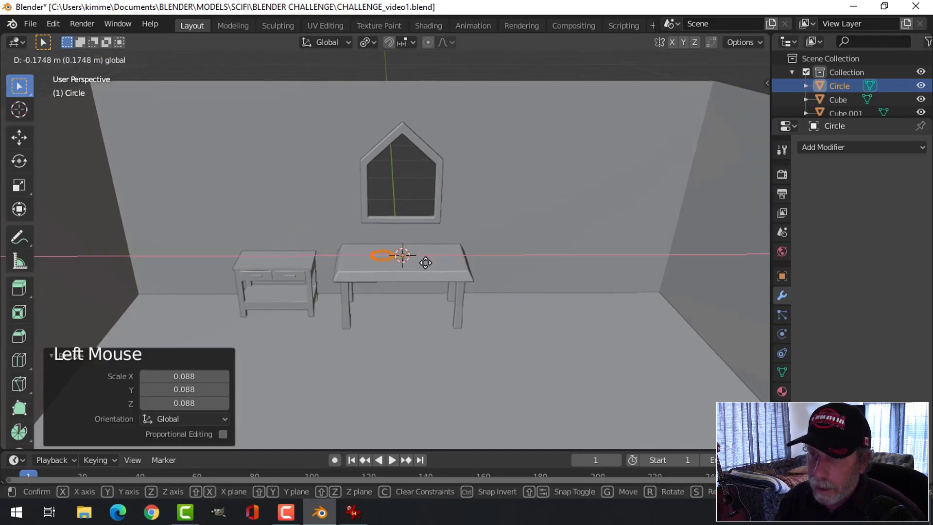
{"action": "left_click", "coordinate": [412, 259]}
{"action": "key", "text": "KP_Decimal"}
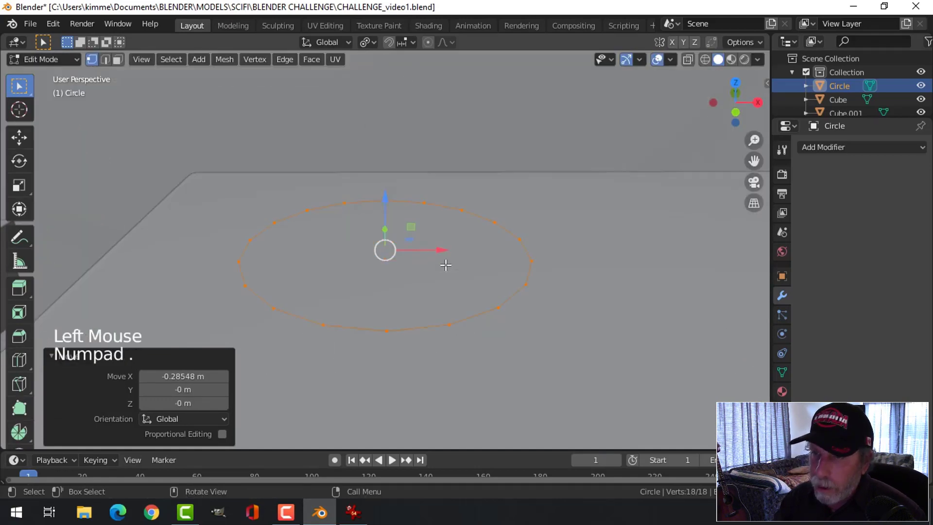
{"action": "scroll", "coordinate": [450, 271], "scroll_direction": "down", "scroll_amount": 5}
{"action": "middle_click_drag", "start_coordinate": [450, 271], "coordinate": [542, 260]}
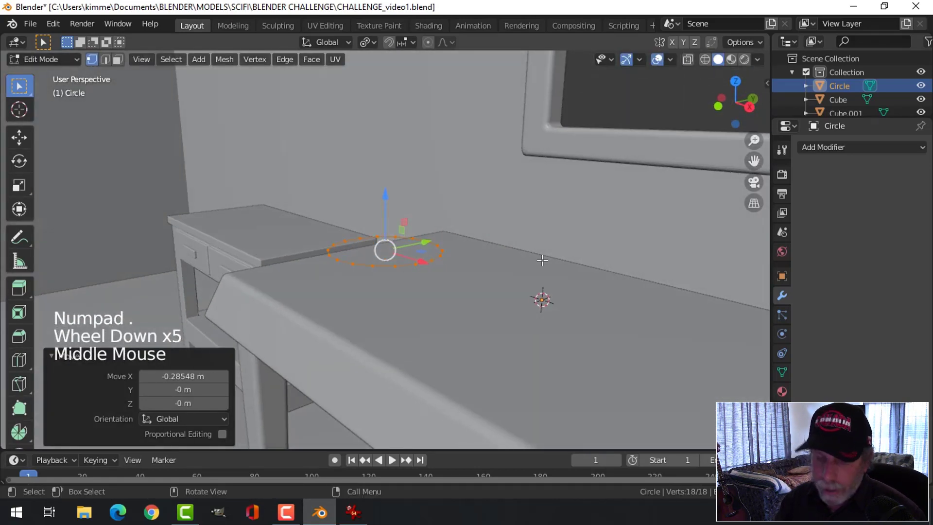
Switch to IrfanView, enlarge the reference photo to 219 % to examine the candle dish on the table, and return to Blender.
{"action": "left_click", "coordinate": [353, 512]}
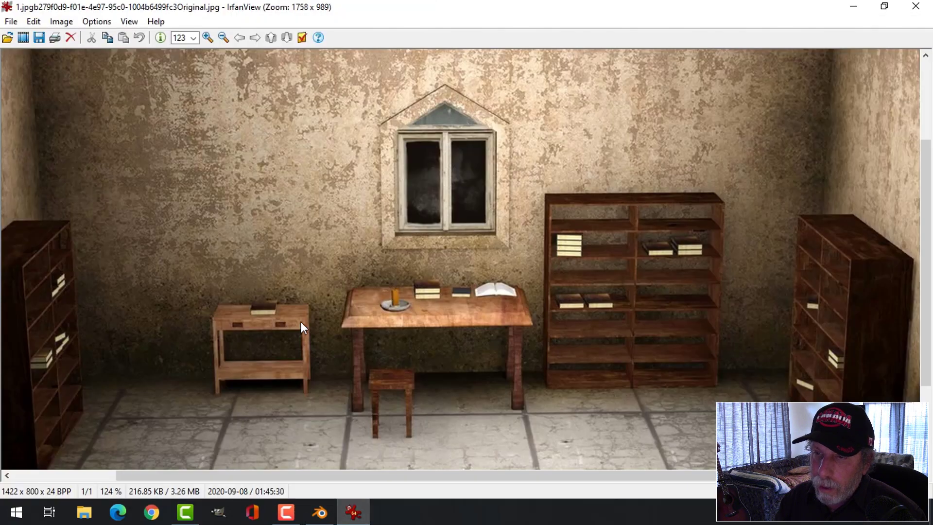
{"action": "left_click", "coordinate": [208, 38]}
{"action": "left_click", "coordinate": [208, 38]}
{"action": "left_click", "coordinate": [208, 38]}
{"action": "left_click", "coordinate": [208, 37]}
{"action": "left_click", "coordinate": [208, 37]}
{"action": "left_click", "coordinate": [208, 37]}
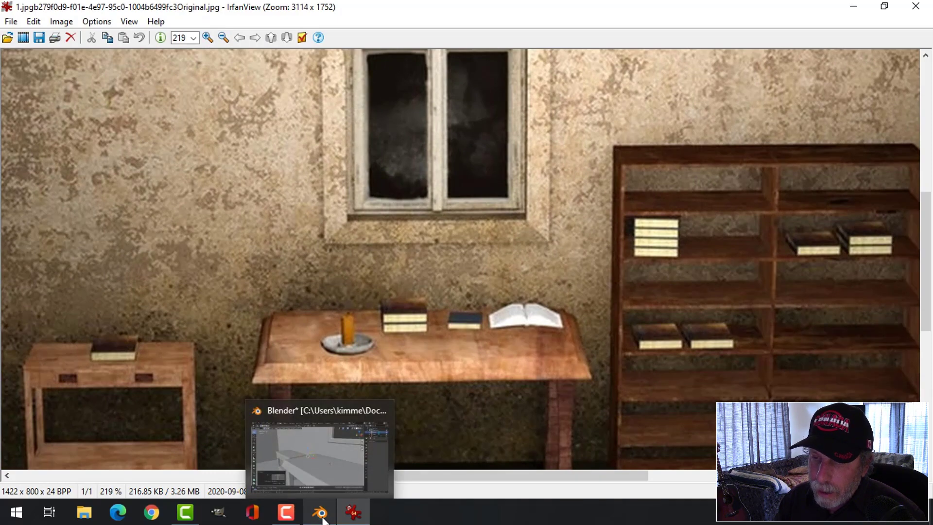
{"action": "left_click", "coordinate": [320, 447]}
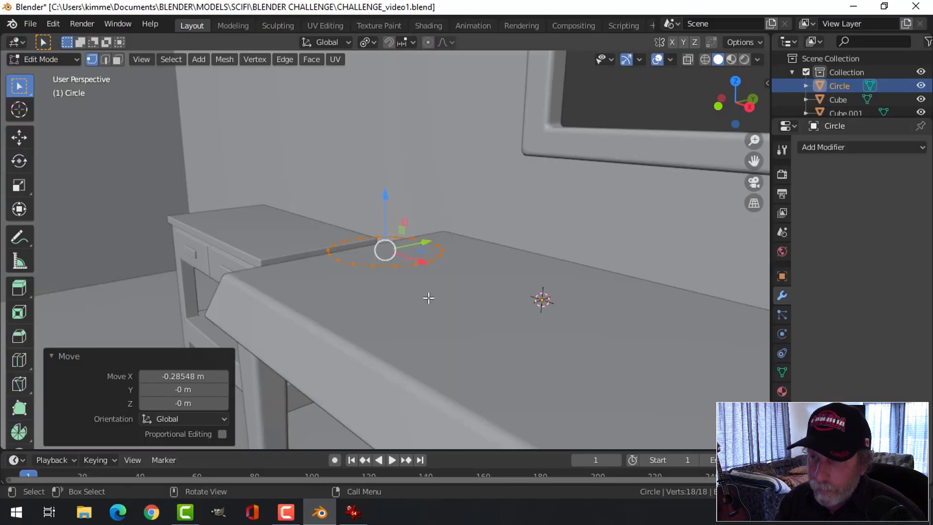
Shrink the circle further, extrude it upward about 0.019 m and flare the new rim by a scale of about 1.56.
{"action": "key", "text": "s"}
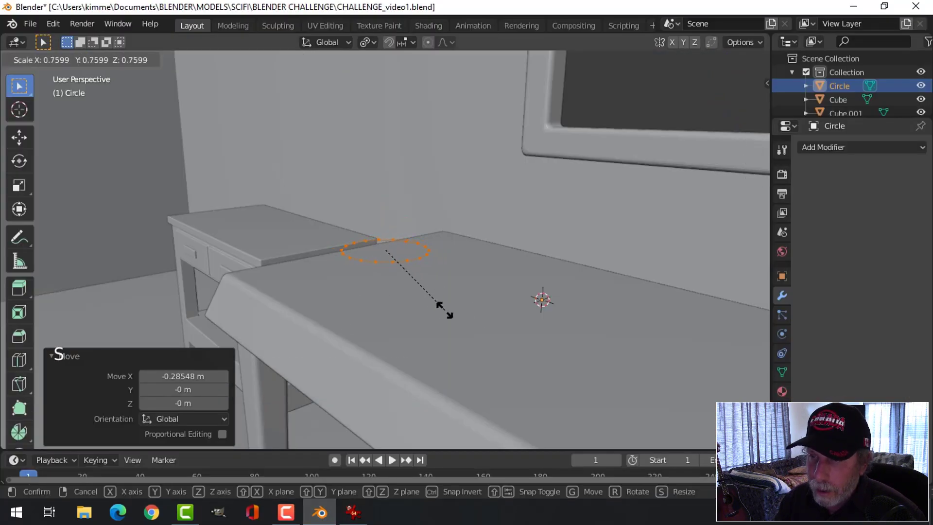
{"action": "left_click", "coordinate": [405, 298]}
{"action": "middle_click_drag", "start_coordinate": [406, 281], "coordinate": [410, 314], "text": "shift"}
{"action": "key", "text": "e"}
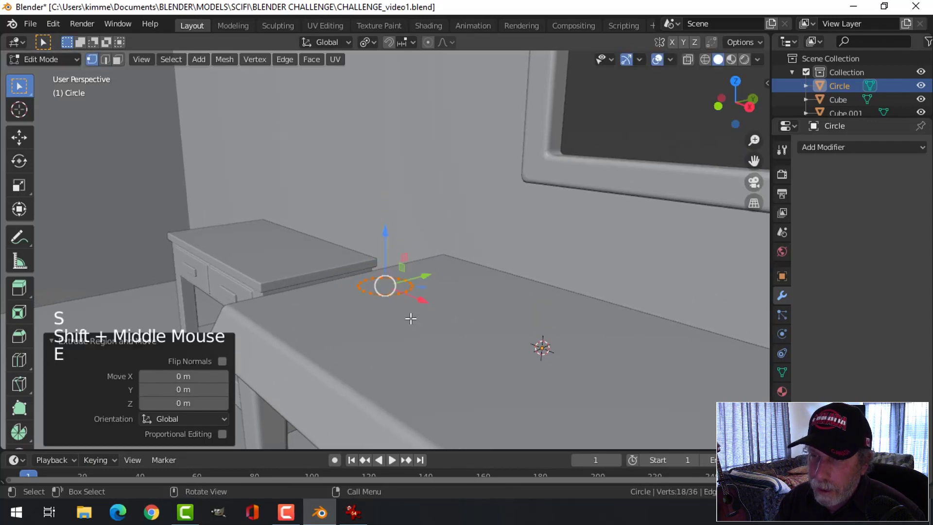
{"action": "left_click_drag", "start_coordinate": [385, 240], "coordinate": [385, 224]}
{"action": "key", "text": "s"}
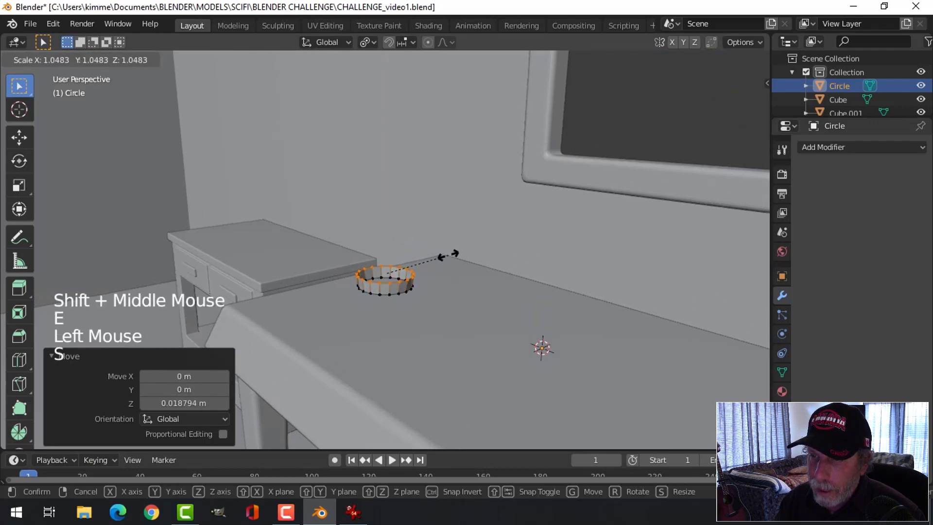
{"action": "left_click", "coordinate": [481, 260]}
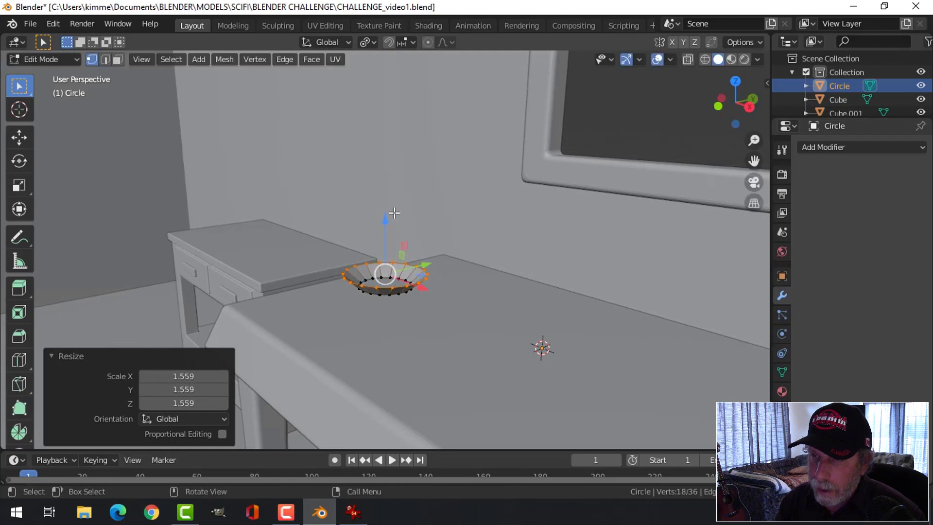
Extrude the dish's rim inward at a scale of about 0.92 to give the edge thickness.
{"action": "middle_click_drag", "start_coordinate": [487, 275], "coordinate": [437, 277]}
{"action": "scroll", "coordinate": [505, 285], "scroll_direction": "up", "scroll_amount": 2}
{"action": "key", "text": "e"}
{"action": "key", "text": "s"}
{"action": "left_click", "coordinate": [498, 287]}
{"action": "scroll", "coordinate": [432, 274], "scroll_direction": "up", "scroll_amount": 2}
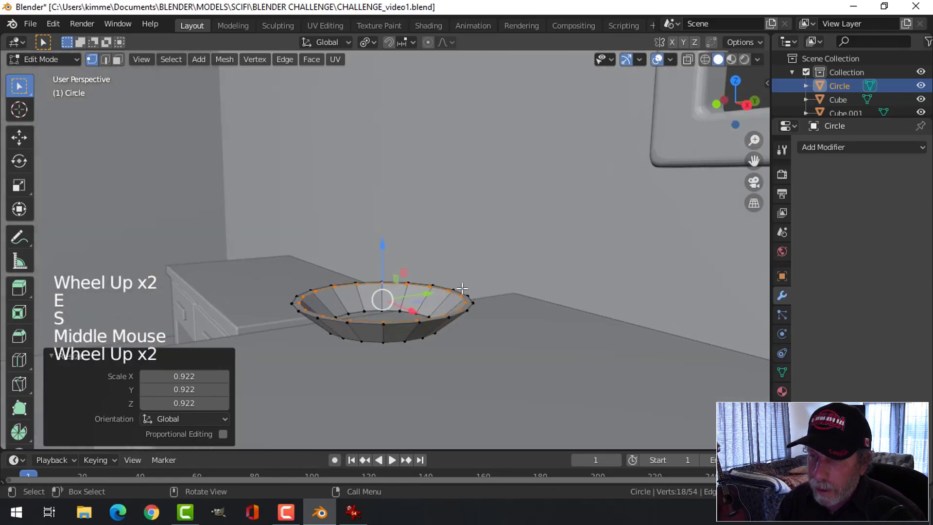
Extrude the inner rim loop, lower it to near the dish's base and scale it inward to form the inner wall.
{"action": "key", "text": "e"}
{"action": "right_click", "coordinate": [433, 275]}
{"action": "left_click_drag", "start_coordinate": [383, 251], "coordinate": [386, 258]}
{"action": "key", "text": "s"}
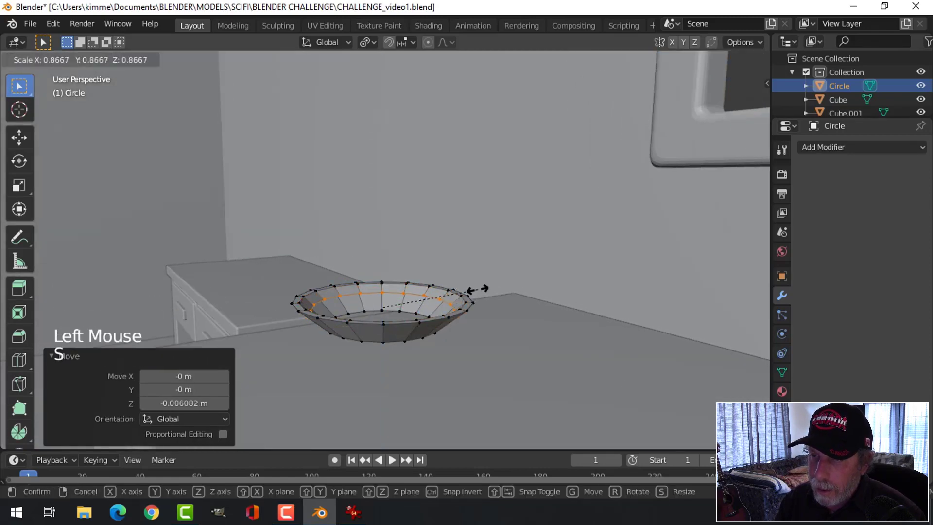
{"action": "left_click", "coordinate": [478, 294]}
{"action": "middle_click_drag", "start_coordinate": [478, 294], "coordinate": [477, 301]}
{"action": "key", "text": "s"}
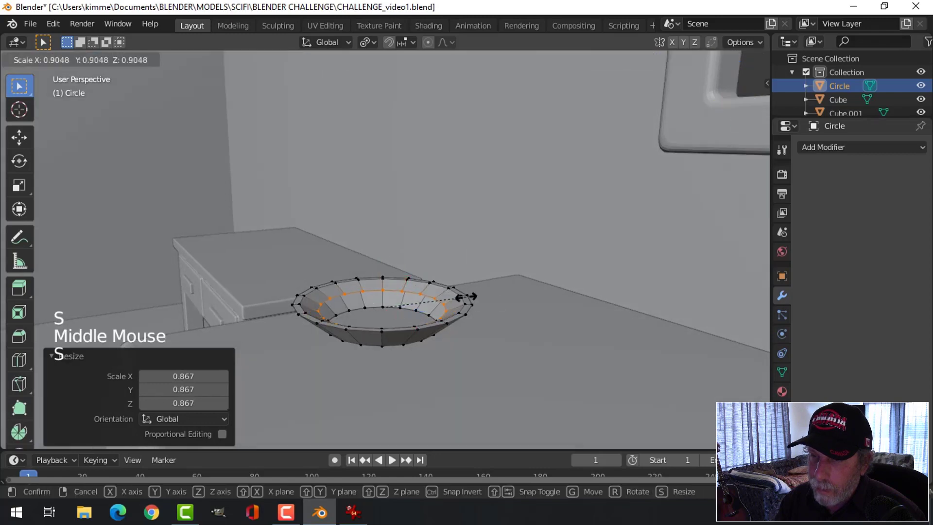
{"action": "left_click", "coordinate": [440, 297]}
{"action": "left_click_drag", "start_coordinate": [384, 263], "coordinate": [385, 272]}
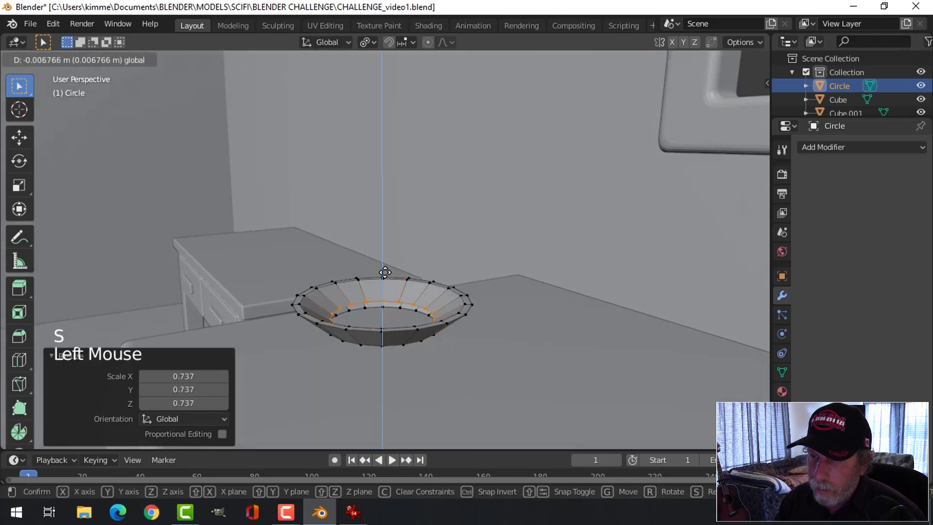
{"action": "left_click", "coordinate": [382, 316]}
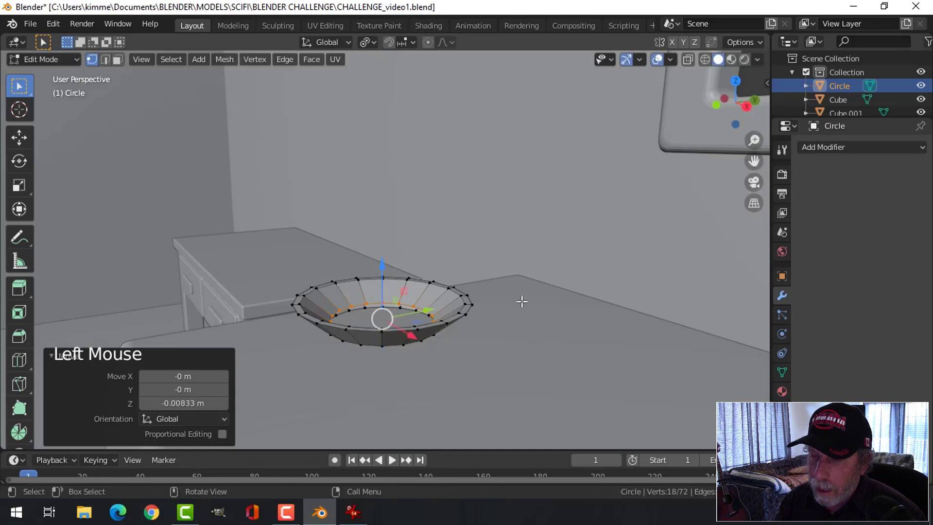
Extrude the bottom inner loop inward and scale it down to form the dish's floor around a small central opening.
{"action": "key", "text": "e"}
{"action": "key", "text": "s"}
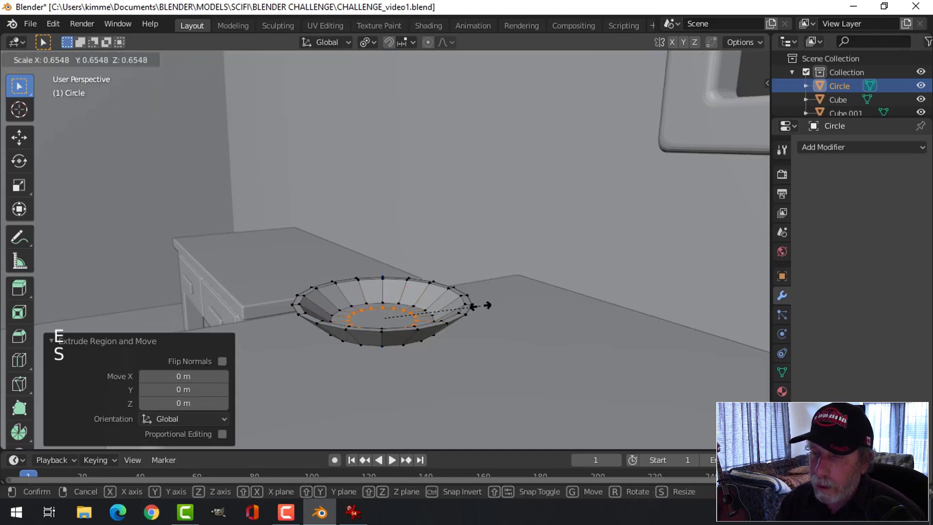
{"action": "left_click", "coordinate": [479, 302]}
{"action": "middle_click_drag", "start_coordinate": [491, 298], "coordinate": [465, 303]}
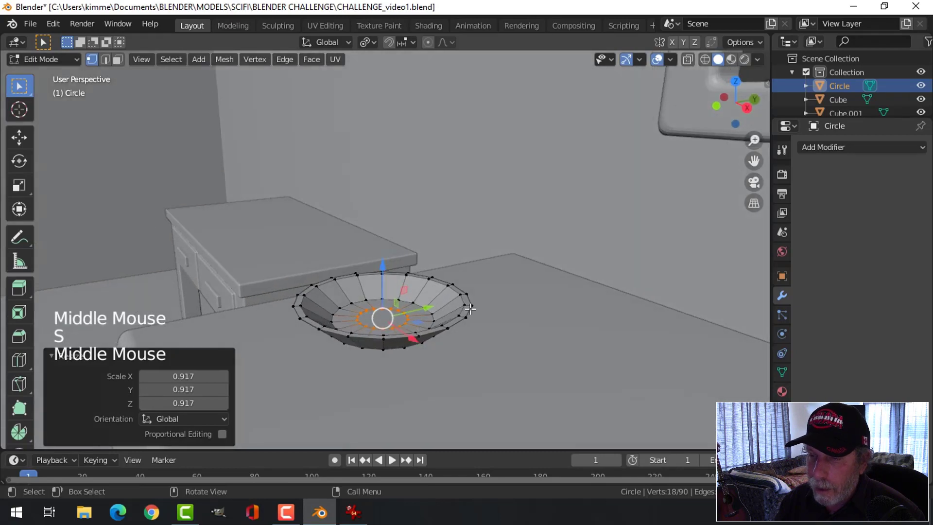
Extrude the central opening's loop upward, inward at a scale of about 0.87, and down about 0.003 m to form a raised candle ring.
{"action": "scroll", "coordinate": [465, 303], "scroll_direction": "up", "scroll_amount": 3}
{"action": "key", "text": "e"}
{"action": "left_click_drag", "start_coordinate": [380, 317], "coordinate": [380, 310]}
{"action": "key", "text": "e"}
{"action": "key", "text": "s"}
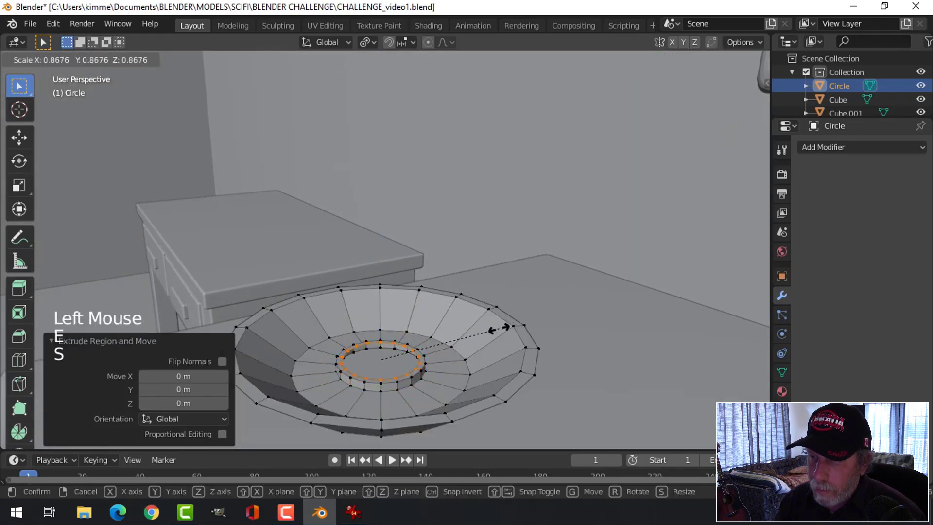
{"action": "left_click", "coordinate": [499, 329]}
{"action": "key", "text": "e"}
{"action": "left_click", "coordinate": [423, 322]}
{"action": "left_click_drag", "start_coordinate": [385, 316], "coordinate": [384, 321]}
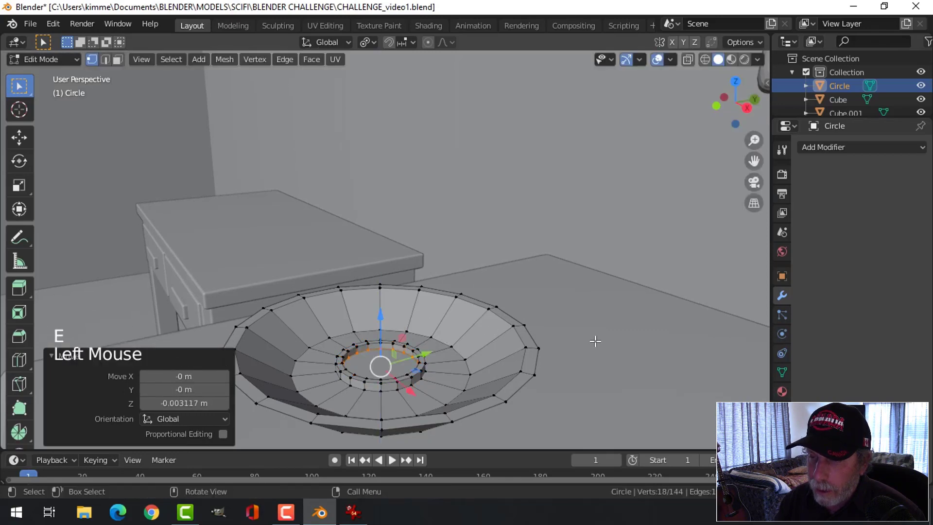
Close the opening inside the candle ring with a Grid Fill.
{"action": "left_click", "coordinate": [312, 59]}
{"action": "left_click", "coordinate": [343, 221]}
{"action": "key", "text": "alt+a"}
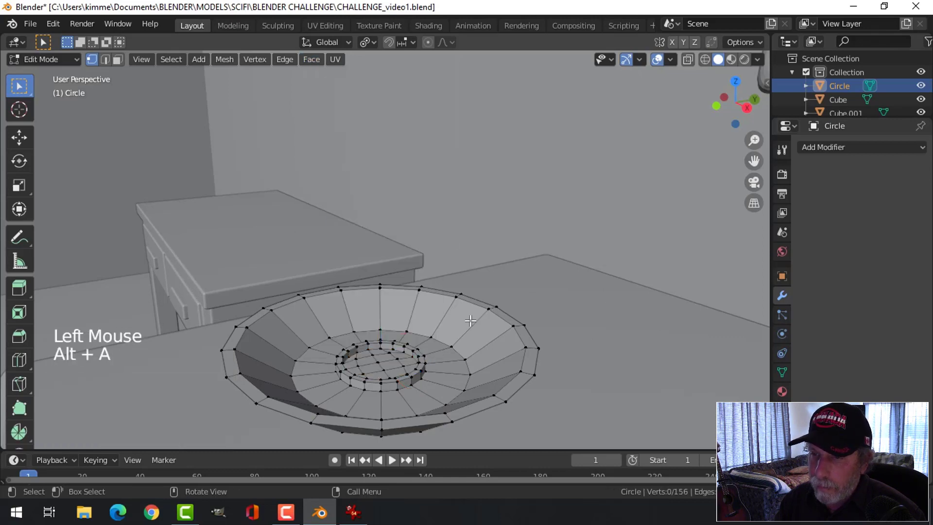
{"action": "middle_click_drag", "start_coordinate": [471, 320], "coordinate": [425, 265], "text": "shift"}
Add a level 2 subdivision to the dish and shade it smooth.
{"action": "key", "text": "Tab"}
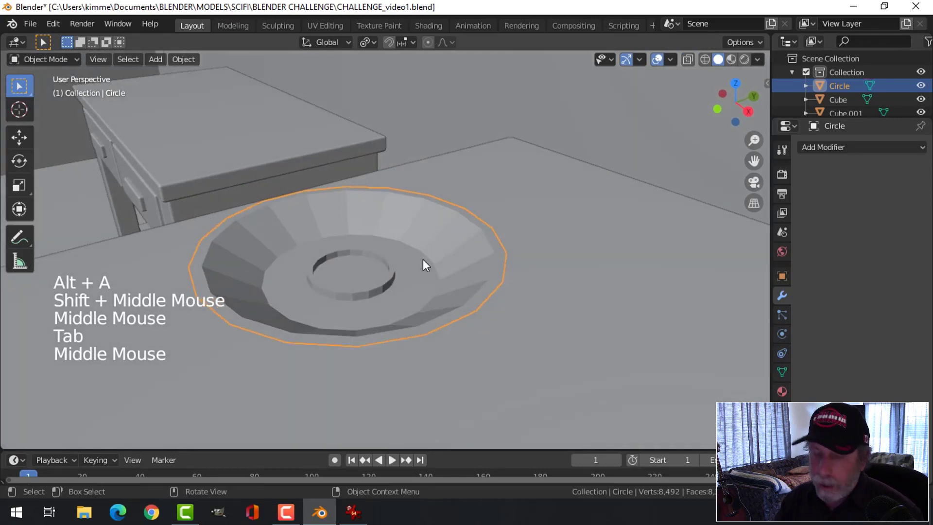
{"action": "key", "text": "ctrl+2"}
{"action": "right_click", "coordinate": [420, 257]}
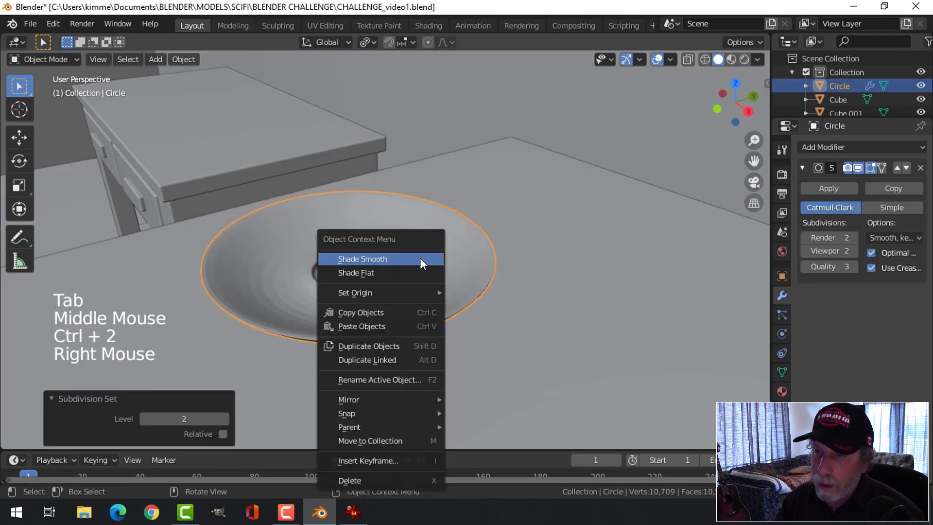
{"action": "left_click", "coordinate": [420, 258]}
{"action": "scroll", "coordinate": [424, 279], "scroll_direction": "down", "scroll_amount": 2}
{"action": "mouse_move", "coordinate": [424, 279]}
{"action": "middle_mouse_down"}
{"action": "mouse_move", "coordinate": [416, 252]}
{"action": "mouse_move", "coordinate": [412, 273]}
{"action": "middle_mouse_up"}
{"action": "scroll", "coordinate": [425, 270], "scroll_direction": "up", "scroll_amount": 1}
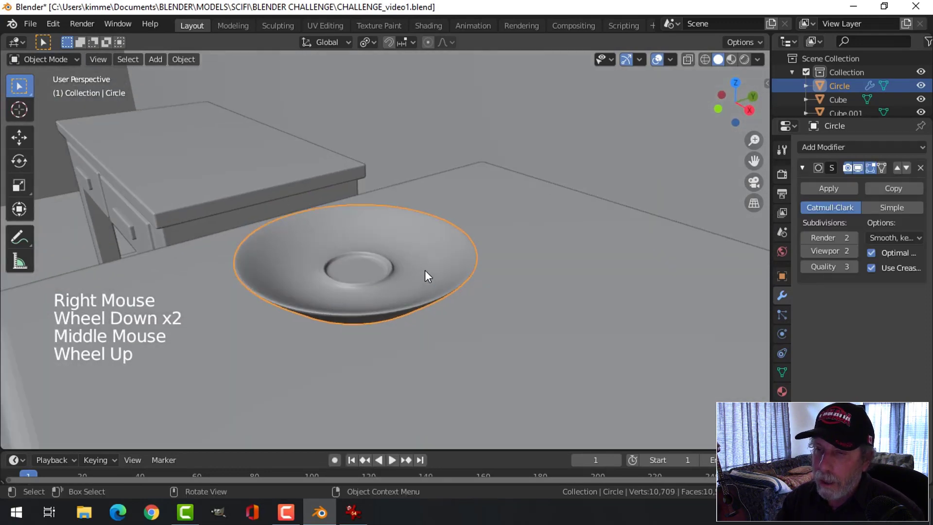
Add a loop cut near the foot of the dish's inner wall (factor about -0.92) and one hugging the candle ring (about -0.97).
{"action": "left_click", "coordinate": [425, 269]}
{"action": "key", "text": "Tab"}
{"action": "key", "text": "Tab"}
{"action": "left_click", "coordinate": [426, 269]}
{"action": "key", "text": "Tab"}
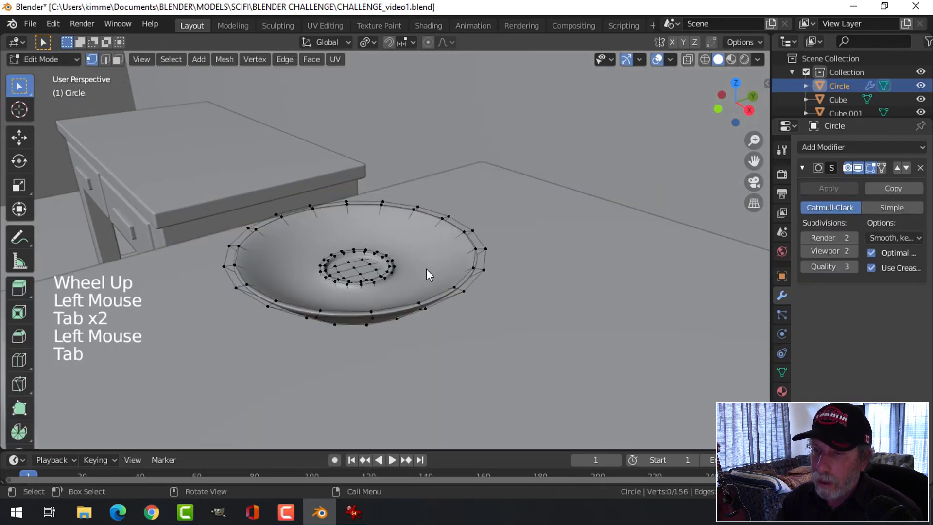
{"action": "key", "text": "ctrl+r"}
{"action": "left_click", "coordinate": [438, 228]}
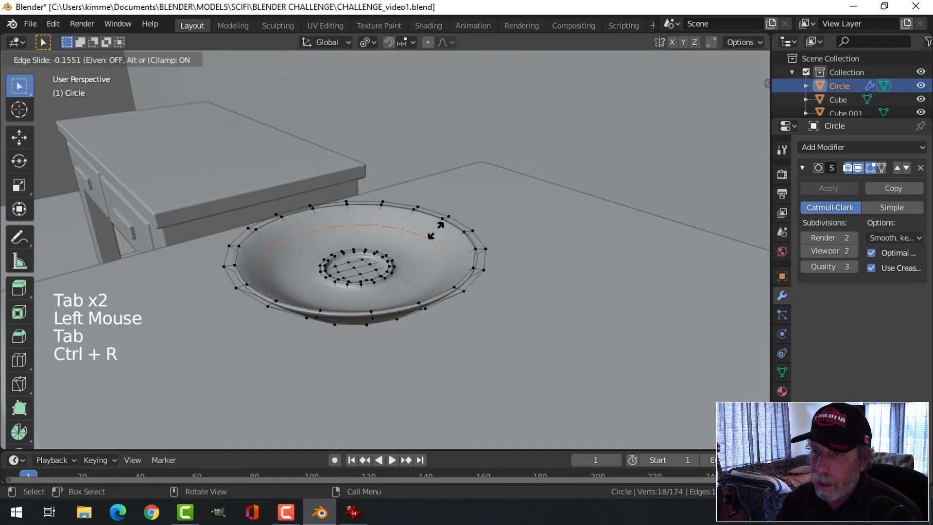
{"action": "left_click", "coordinate": [433, 252]}
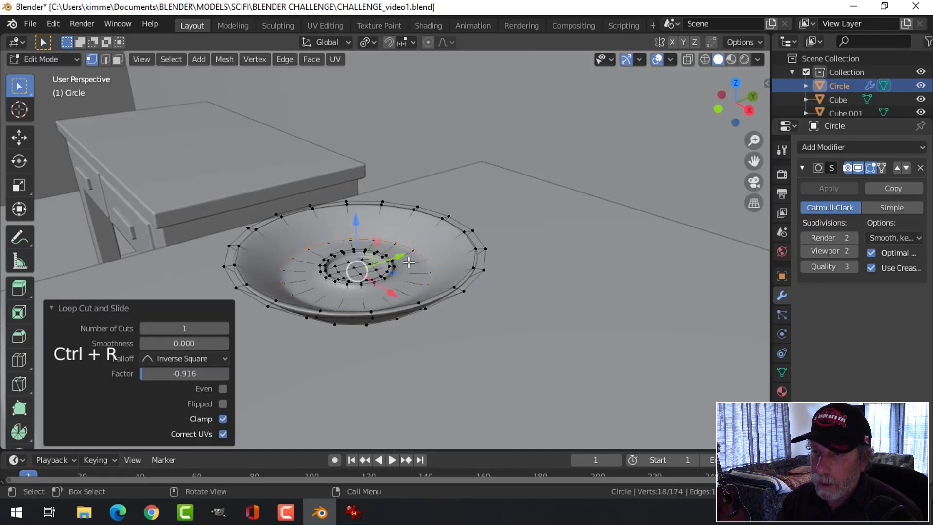
{"action": "key", "text": "ctrl+r"}
{"action": "left_click", "coordinate": [407, 264]}
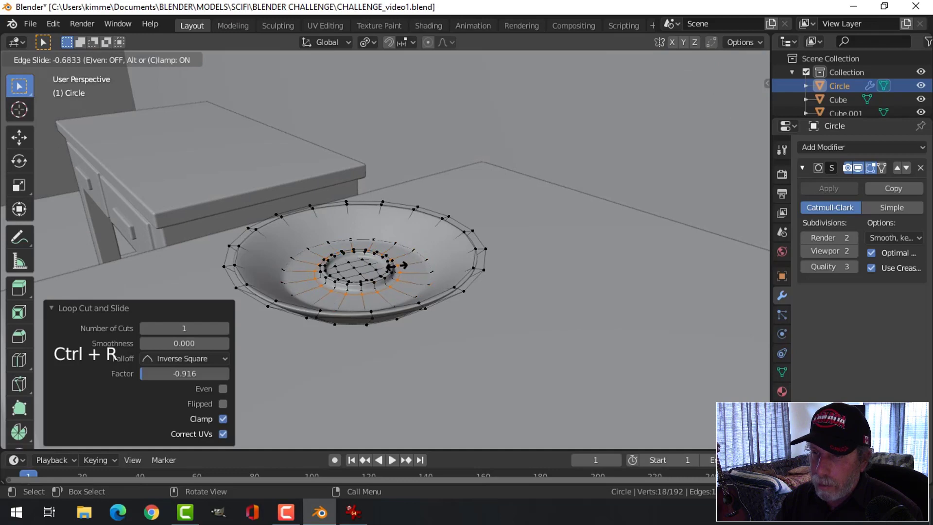
{"action": "left_click", "coordinate": [392, 266]}
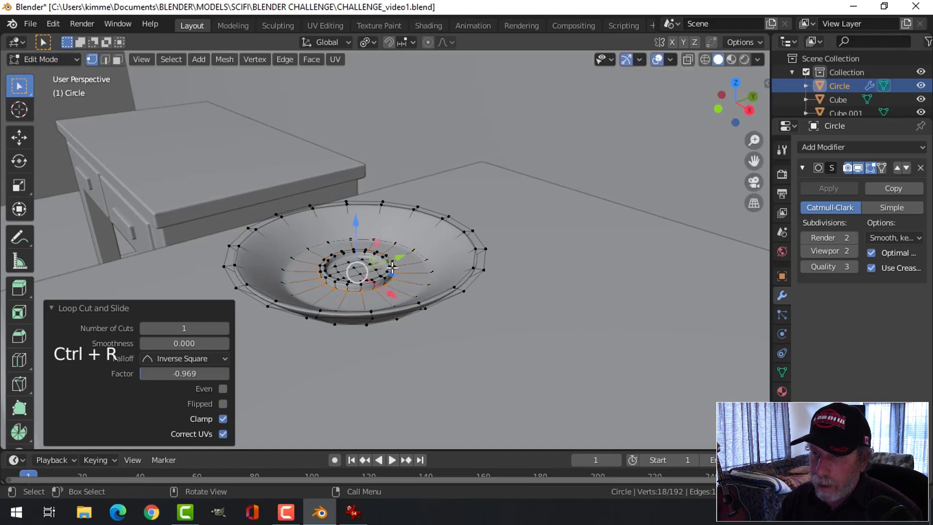
Add a loop cut high on the dish's inner wall (factor about 0.76) and two on the rim, near its inner and outer edges.
{"action": "key", "text": "ctrl+r"}
{"action": "left_click", "coordinate": [437, 228]}
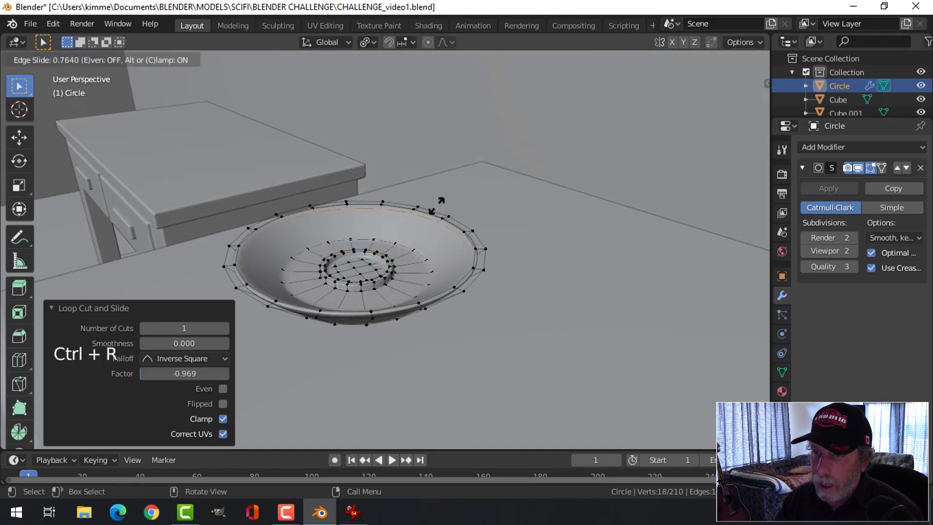
{"action": "left_click", "coordinate": [436, 204]}
{"action": "scroll", "coordinate": [479, 299], "scroll_direction": "up", "scroll_amount": 1}
{"action": "key", "text": "ctrl+r"}
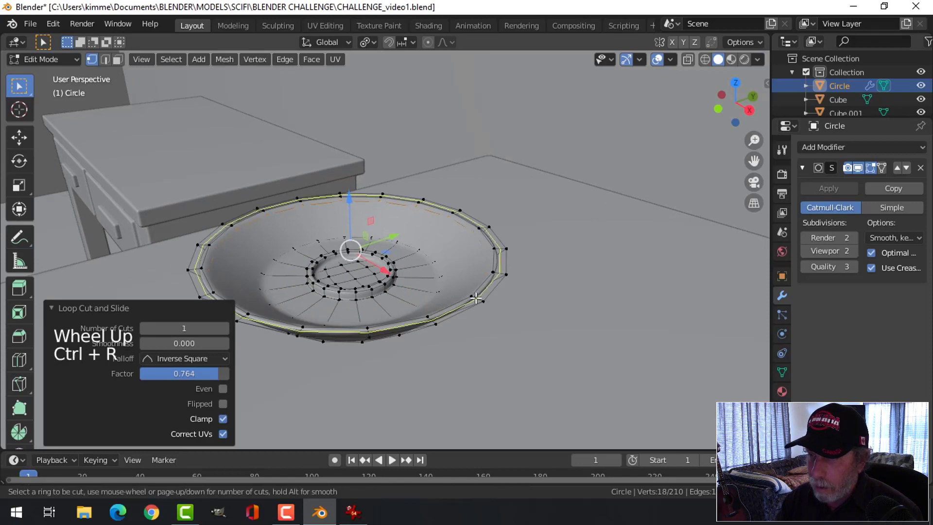
{"action": "left_click", "coordinate": [475, 298]}
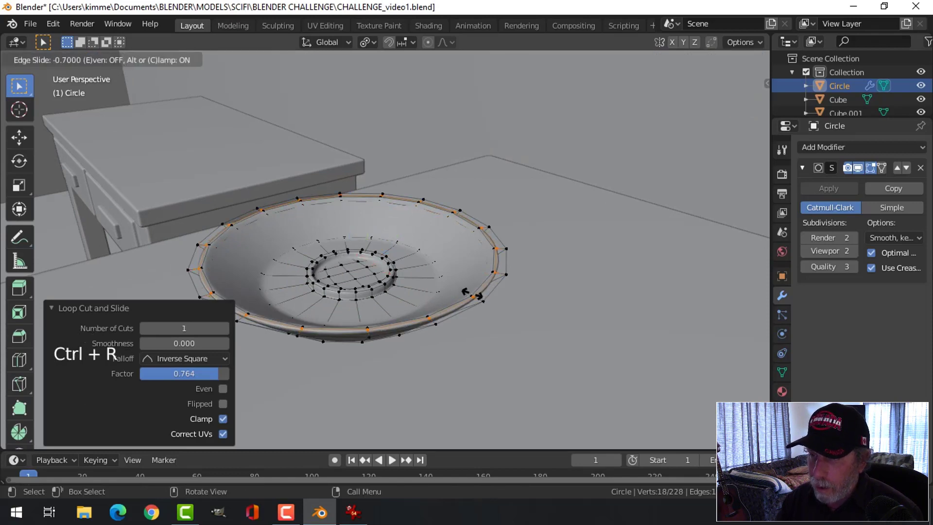
{"action": "left_click", "coordinate": [471, 293]}
{"action": "key", "text": "ctrl+r"}
{"action": "left_click", "coordinate": [478, 298]}
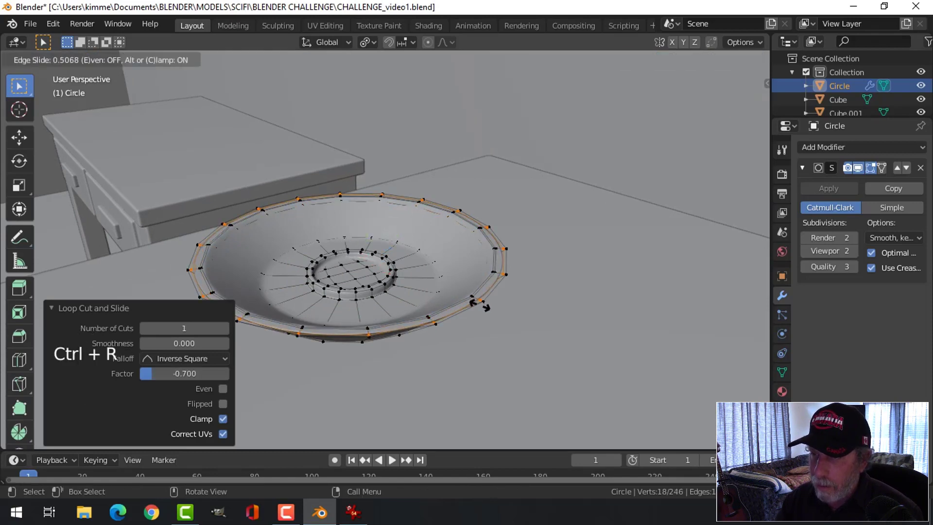
{"action": "left_click", "coordinate": [480, 304]}
Inspect the smoothed dish and compare it with the candle dish in the reference picture in IrfanView.
{"action": "key", "text": "Tab"}
{"action": "middle_click_drag", "start_coordinate": [496, 308], "coordinate": [465, 297]}
{"action": "key", "text": "alt+a"}
{"action": "scroll", "coordinate": [426, 280], "scroll_direction": "down", "scroll_amount": 2}
{"action": "scroll", "coordinate": [477, 308], "scroll_direction": "up", "scroll_amount": 1}
{"action": "scroll", "coordinate": [476, 299], "scroll_direction": "up", "scroll_amount": 2}
{"action": "scroll", "coordinate": [473, 309], "scroll_direction": "down", "scroll_amount": 2}
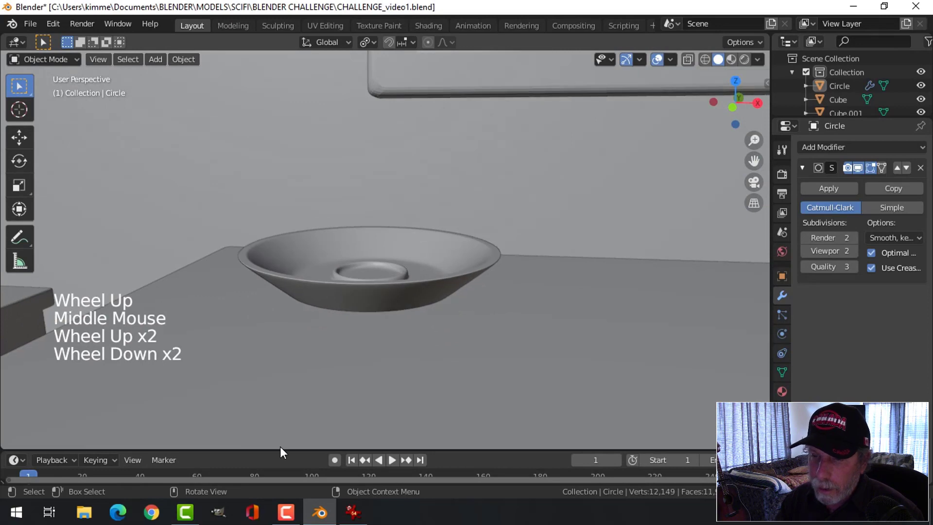
{"action": "left_click", "coordinate": [354, 505]}
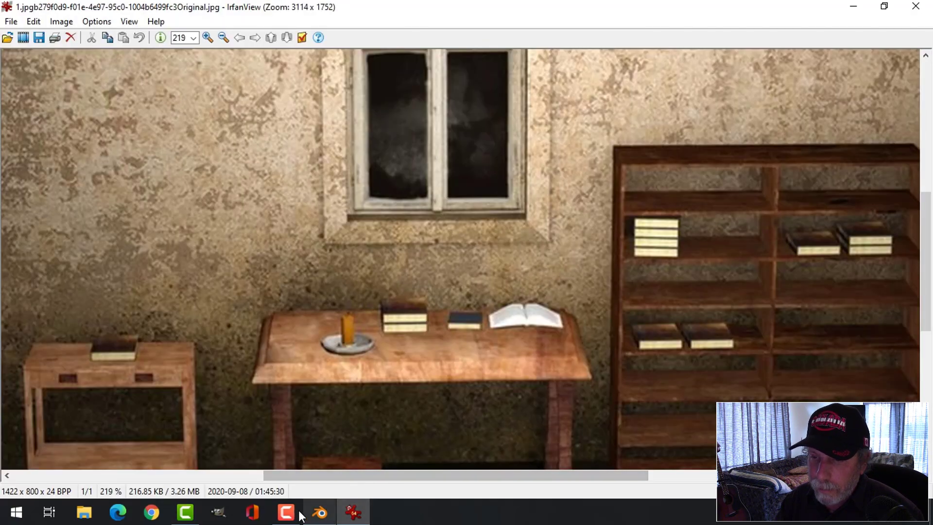
{"action": "left_click", "coordinate": [319, 512]}
Select the supporting edge loop near the rim's outer edge in the dish's mesh and dissolve its edges.
{"action": "scroll", "coordinate": [465, 305], "scroll_direction": "up", "scroll_amount": 2}
{"action": "middle_click_drag", "start_coordinate": [466, 306], "coordinate": [454, 322], "text": "shift"}
{"action": "left_click", "coordinate": [440, 295]}
{"action": "key", "text": "Tab"}
{"action": "key", "text": "alt+a"}
{"action": "scroll", "coordinate": [468, 322], "scroll_direction": "up", "scroll_amount": 2}
{"action": "scroll", "coordinate": [515, 337], "scroll_direction": "down", "scroll_amount": 1}
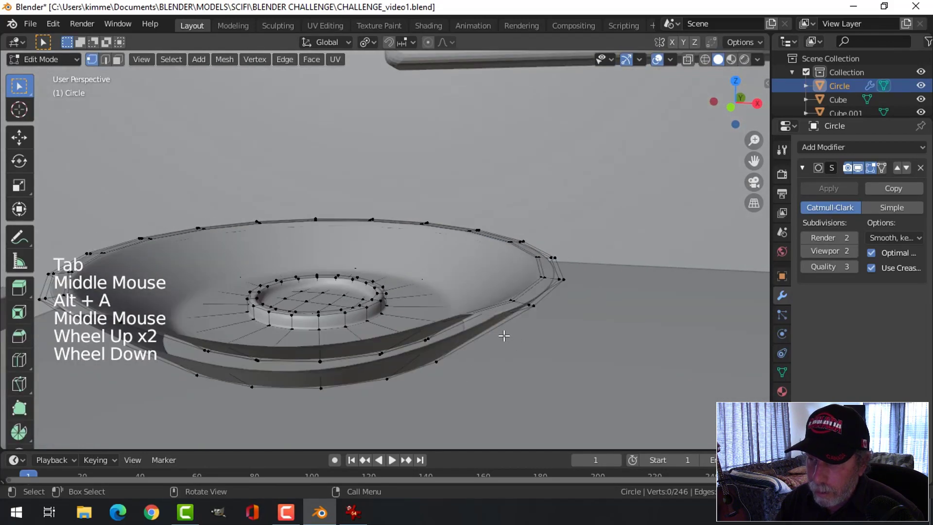
{"action": "scroll", "coordinate": [481, 331], "scroll_direction": "down", "scroll_amount": 2}
{"action": "middle_click_drag", "start_coordinate": [450, 327], "coordinate": [474, 337]}
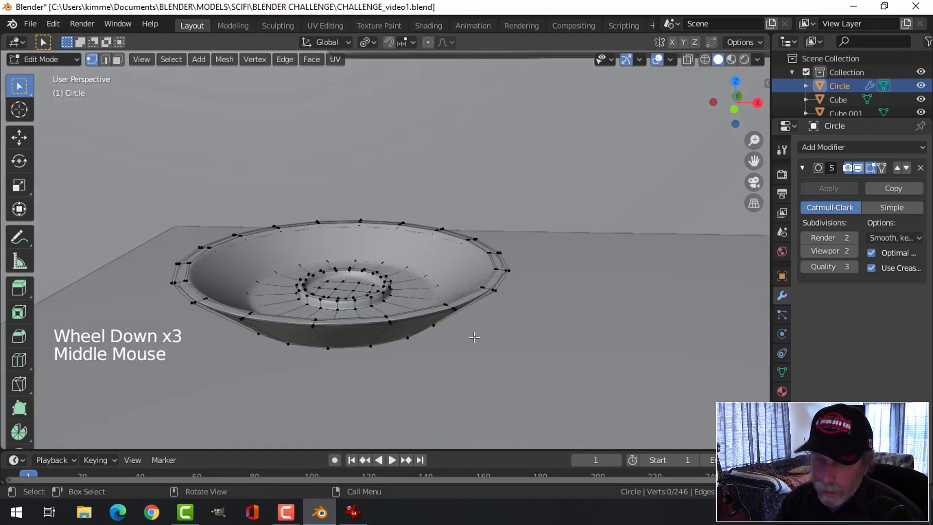
{"action": "key", "text": "2"}
{"action": "left_click", "coordinate": [460, 303], "text": "alt+shift"}
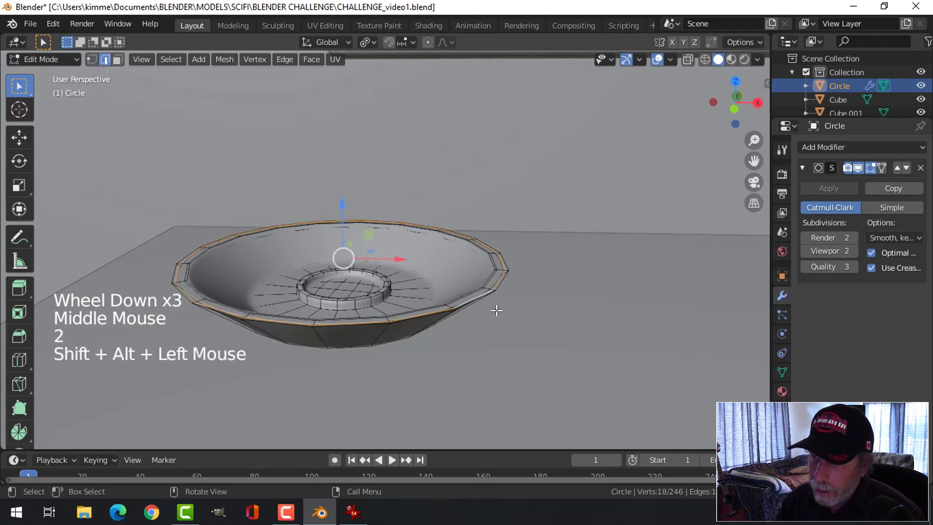
{"action": "key", "text": "x"}
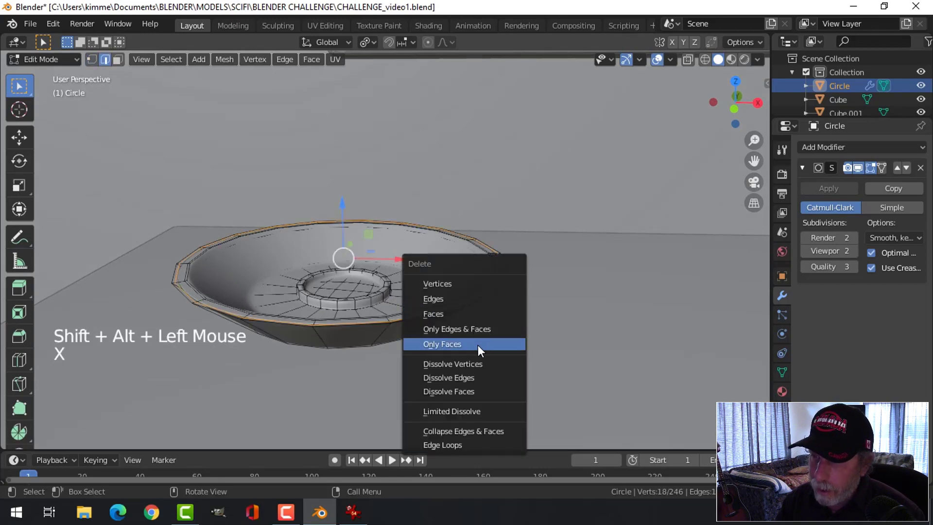
{"action": "left_click", "coordinate": [468, 376]}
Bevel the dish's outer rim edge loop with a width of about 0.002 m and one segment.
{"action": "middle_click_drag", "start_coordinate": [511, 345], "coordinate": [511, 317]}
{"action": "left_click", "coordinate": [393, 253], "text": "alt+shift"}
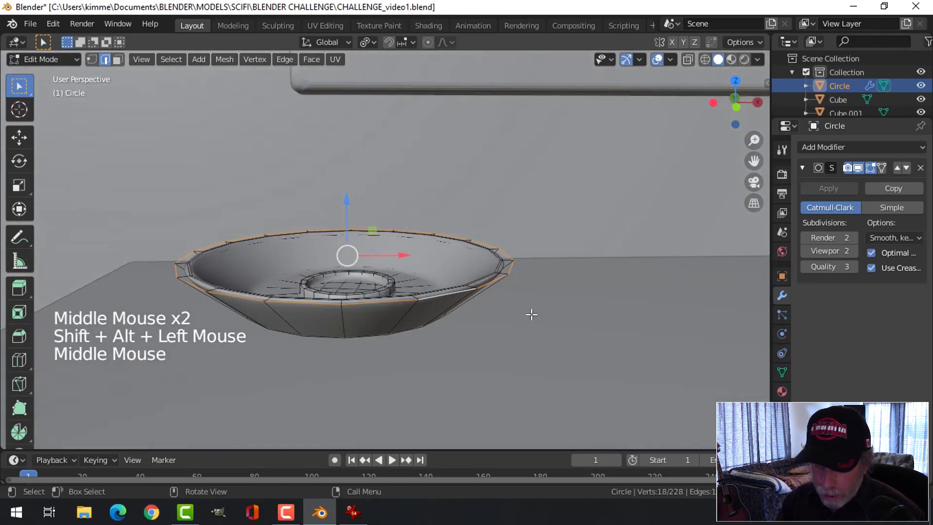
{"action": "key", "text": "ctrl+b"}
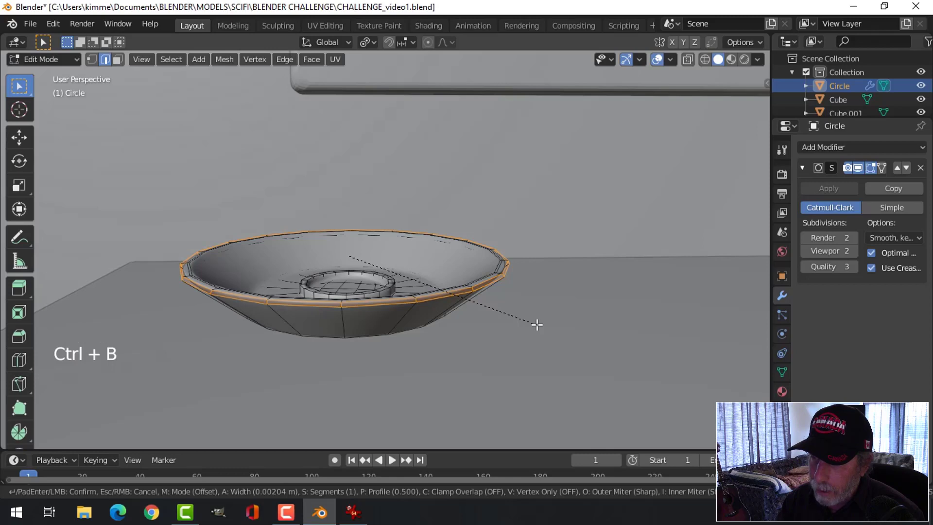
{"action": "left_click", "coordinate": [537, 324]}
{"action": "key", "text": "Tab"}
{"action": "middle_click_drag", "start_coordinate": [534, 323], "coordinate": [497, 315]}
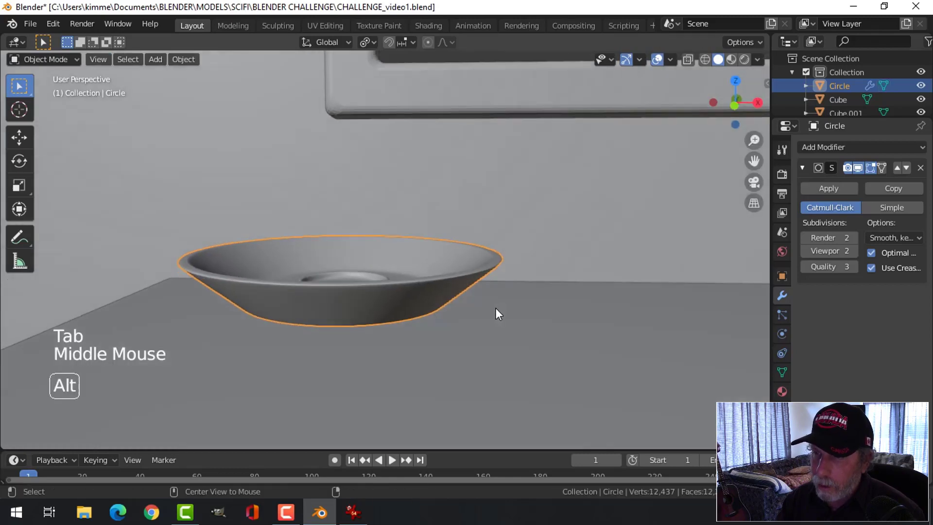
{"action": "key", "text": "alt+a"}
Set the dish's origin to its geometry and lower the dish about 0.068 m onto the large table.
{"action": "scroll", "coordinate": [459, 285], "scroll_direction": "down", "scroll_amount": 2}
{"action": "mouse_move", "coordinate": [459, 285]}
{"action": "middle_mouse_down"}
{"action": "mouse_move", "coordinate": [437, 249]}
{"action": "mouse_move", "coordinate": [472, 305]}
{"action": "mouse_move", "coordinate": [437, 323]}
{"action": "mouse_move", "coordinate": [515, 309]}
{"action": "mouse_move", "coordinate": [495, 318]}
{"action": "mouse_move", "coordinate": [461, 300]}
{"action": "middle_mouse_up"}
{"action": "scroll", "coordinate": [425, 322], "scroll_direction": "up", "scroll_amount": 4}
{"action": "scroll", "coordinate": [491, 340], "scroll_direction": "down", "scroll_amount": 3}
{"action": "scroll", "coordinate": [490, 339], "scroll_direction": "down", "scroll_amount": 2}
{"action": "left_click", "coordinate": [429, 276]}
{"action": "scroll", "coordinate": [413, 286], "scroll_direction": "down", "scroll_amount": 3}
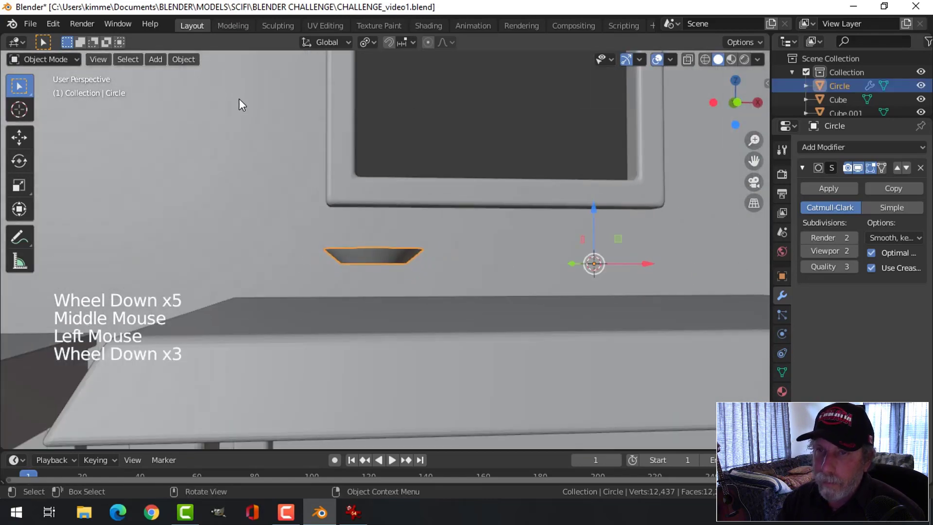
{"action": "left_click", "coordinate": [183, 59]}
{"action": "mouse_move", "coordinate": [198, 87]}
{"action": "left_click", "coordinate": [340, 102]}
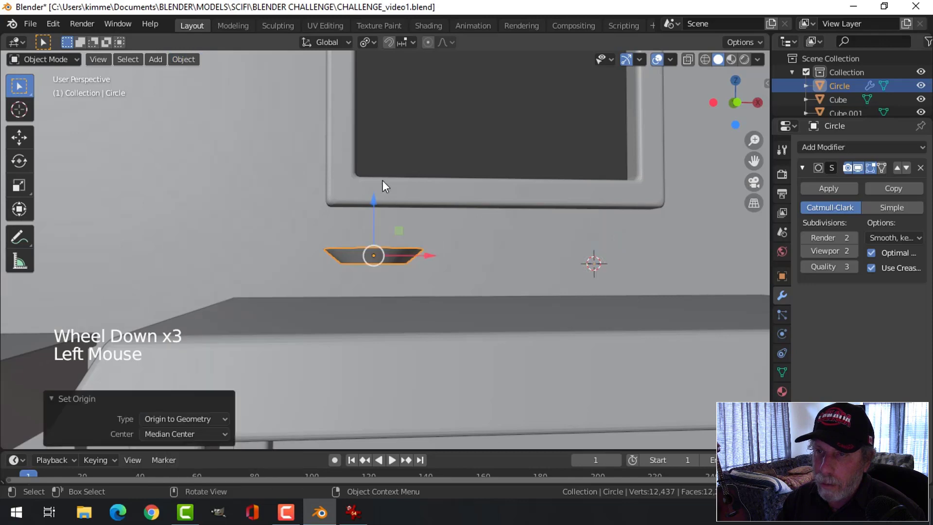
{"action": "left_click_drag", "start_coordinate": [374, 209], "coordinate": [411, 268]}
{"action": "scroll", "coordinate": [448, 268], "scroll_direction": "down", "scroll_amount": 3}
{"action": "scroll", "coordinate": [449, 270], "scroll_direction": "down", "scroll_amount": 2}
Enlarge the dish's whole mesh uniformly and check its size against the reference picture.
{"action": "middle_click_drag", "start_coordinate": [449, 269], "coordinate": [442, 322]}
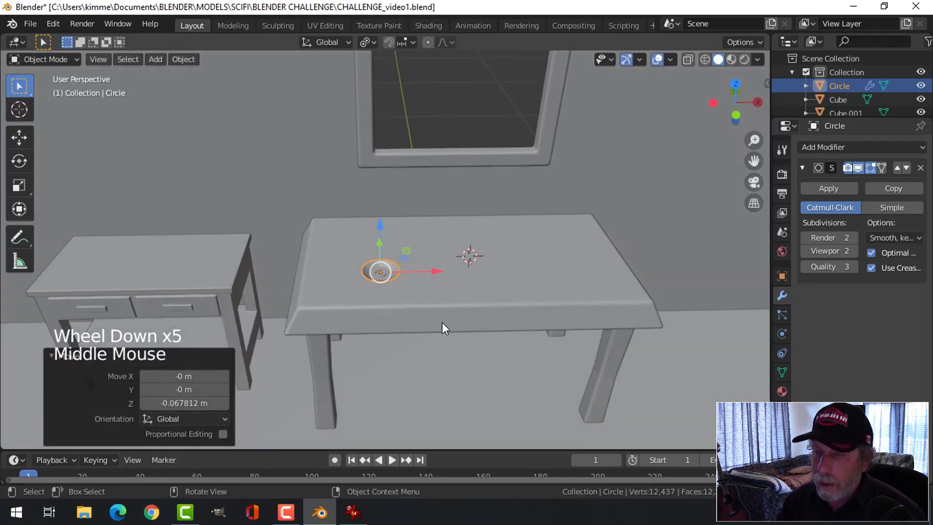
{"action": "key", "text": "Tab"}
{"action": "key", "text": "a"}
{"action": "key", "text": "s"}
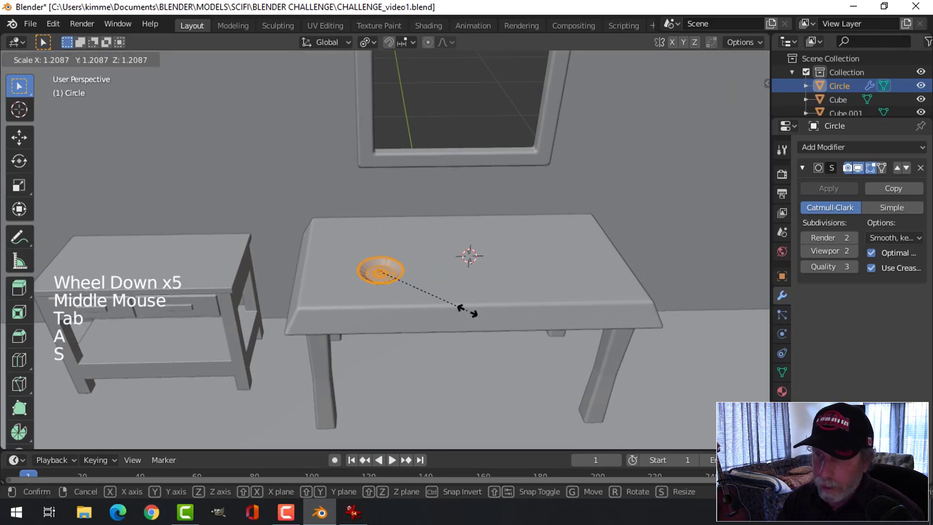
{"action": "left_click", "coordinate": [483, 313]}
{"action": "middle_click_drag", "start_coordinate": [484, 312], "coordinate": [472, 329]}
{"action": "key", "text": "alt+a"}
{"action": "key", "text": "Tab"}
{"action": "key", "text": "alt+a"}
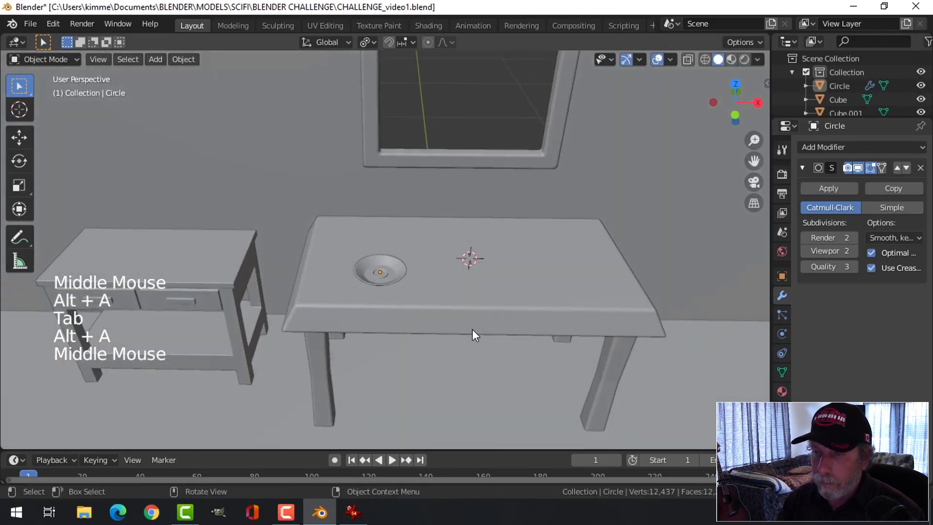
{"action": "left_click", "coordinate": [353, 513]}
{"action": "left_click", "coordinate": [314, 513]}
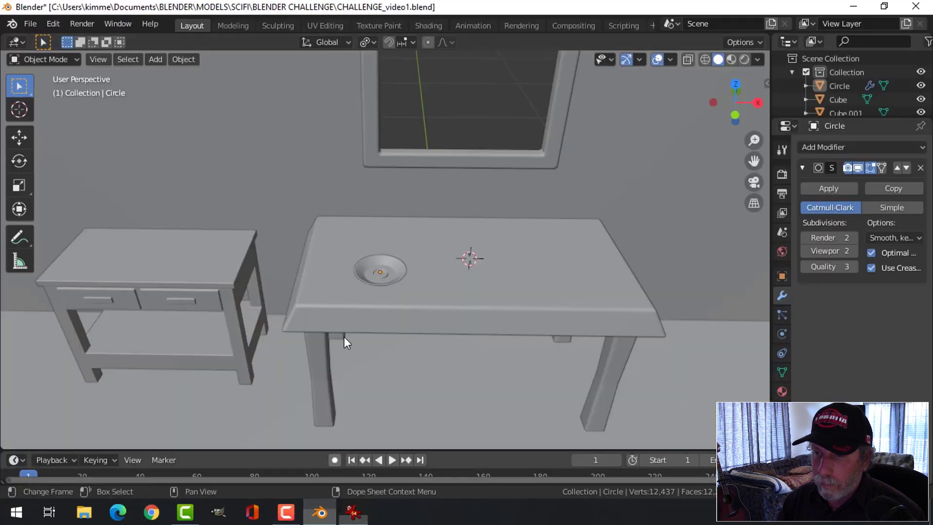
Widen the edge loop around the base of the dish's candle ring to soften its transition into the floor.
{"action": "scroll", "coordinate": [377, 296], "scroll_direction": "up", "scroll_amount": 6}
{"action": "middle_click_drag", "start_coordinate": [395, 333], "coordinate": [453, 293], "text": "shift"}
{"action": "scroll", "coordinate": [424, 286], "scroll_direction": "up", "scroll_amount": 2}
{"action": "left_click", "coordinate": [402, 292]}
{"action": "key", "text": "Tab"}
{"action": "scroll", "coordinate": [457, 291], "scroll_direction": "up", "scroll_amount": 5}
{"action": "key", "text": "2"}
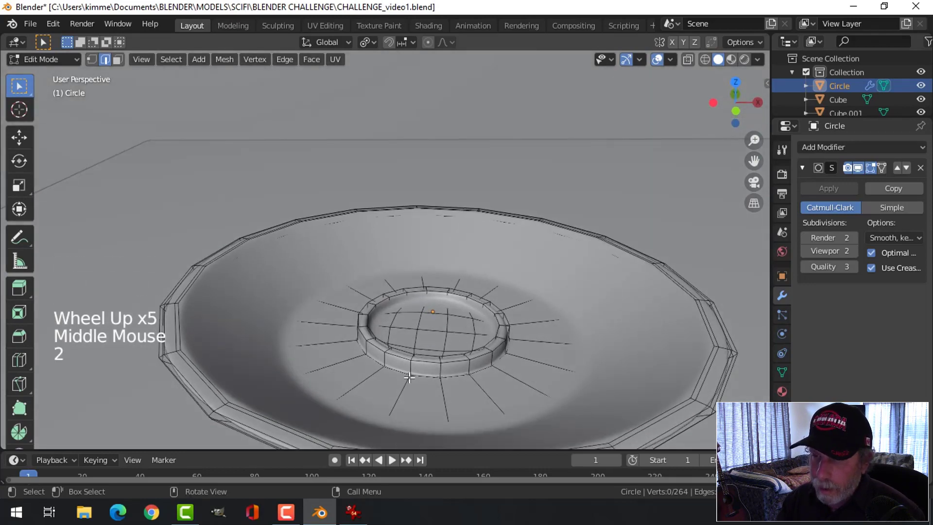
{"action": "left_click", "coordinate": [471, 365], "text": "alt+shift"}
{"action": "key", "text": "s"}
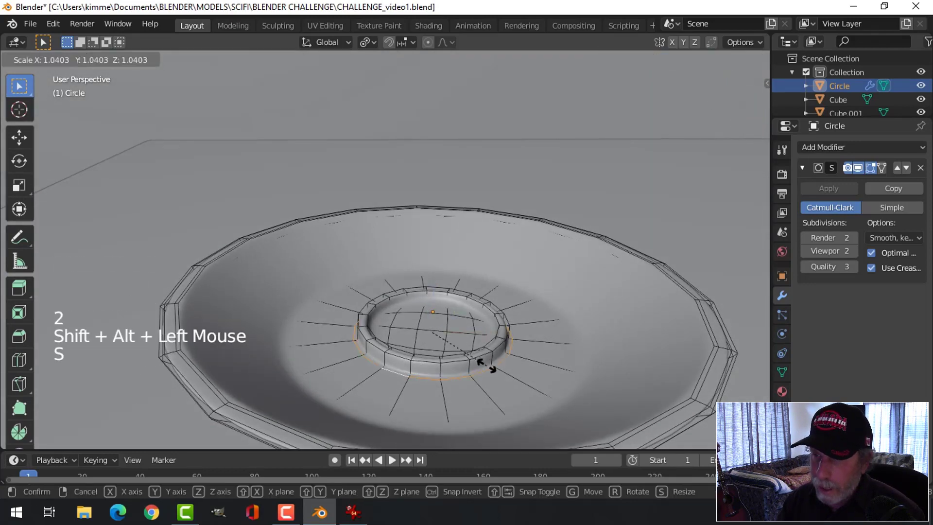
{"action": "left_click", "coordinate": [489, 373]}
{"action": "key", "text": "alt+a"}
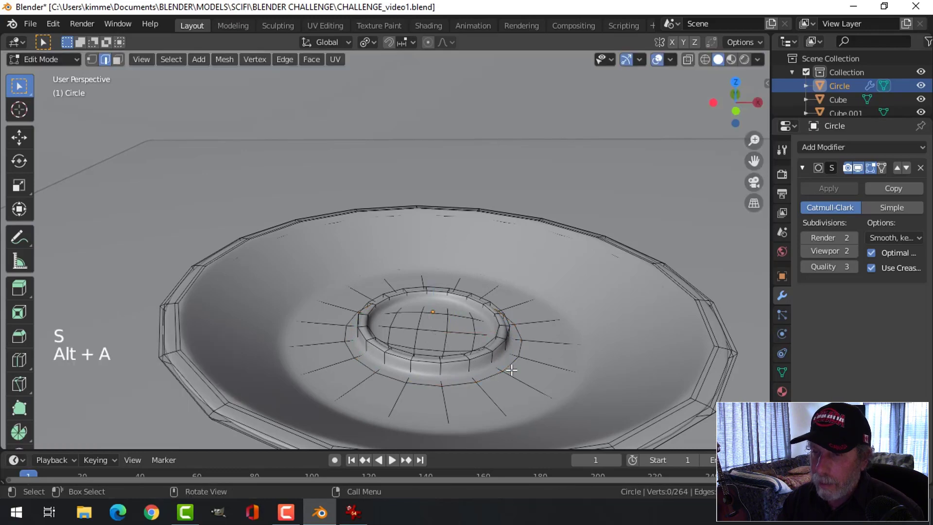
{"action": "key", "text": "Tab"}
{"action": "scroll", "coordinate": [491, 354], "scroll_direction": "down", "scroll_amount": 4}
{"action": "key", "text": "alt+a"}
Shrink the edge loop around the dish's flat floor toward the candle ring to soften the transition into the sloping wall.
{"action": "middle_click_drag", "start_coordinate": [490, 354], "coordinate": [453, 358]}
{"action": "left_click", "coordinate": [487, 329]}
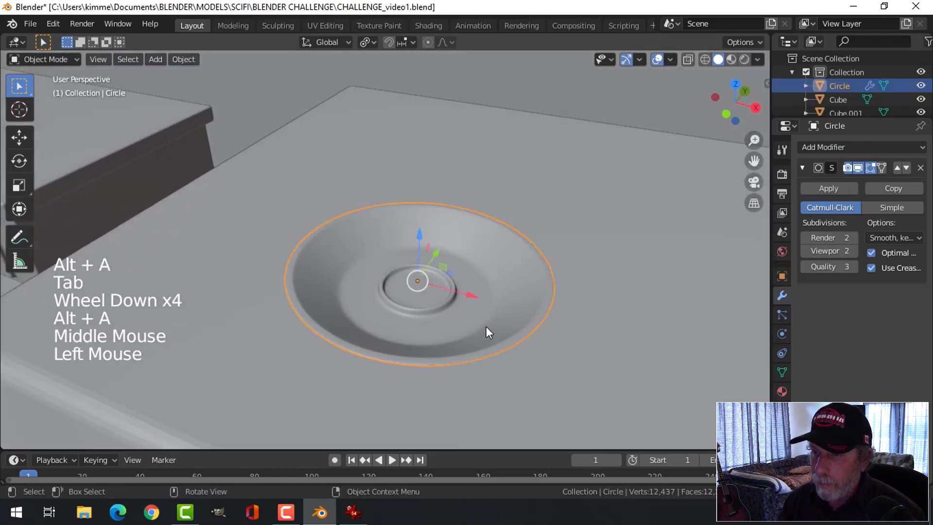
{"action": "key", "text": "Tab"}
{"action": "scroll", "coordinate": [566, 338], "scroll_direction": "up", "scroll_amount": 3}
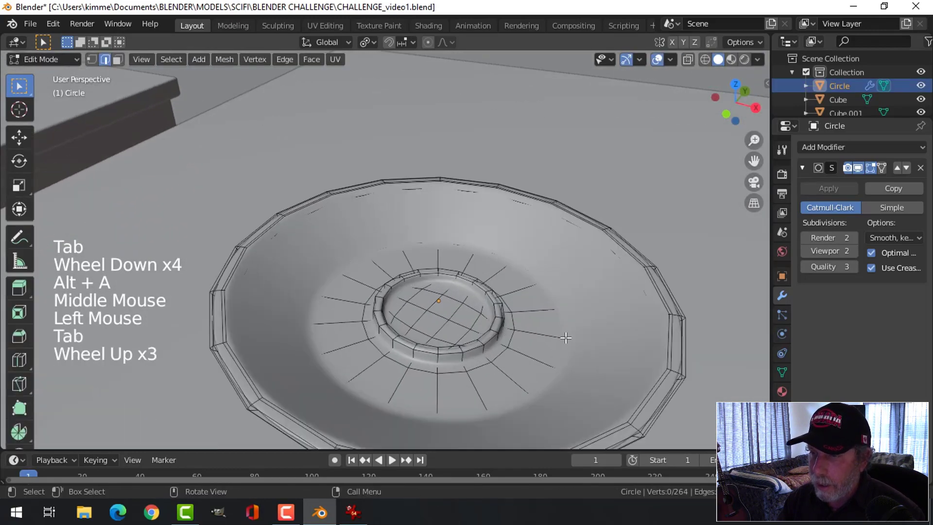
{"action": "left_click", "coordinate": [558, 306], "text": "alt+shift"}
{"action": "key", "text": "s"}
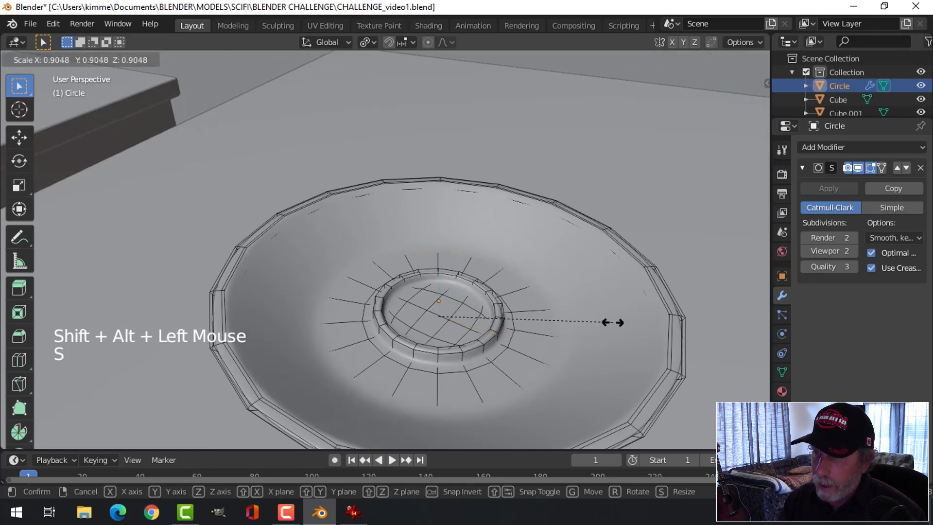
{"action": "left_click", "coordinate": [573, 334]}
{"action": "key", "text": "Tab"}
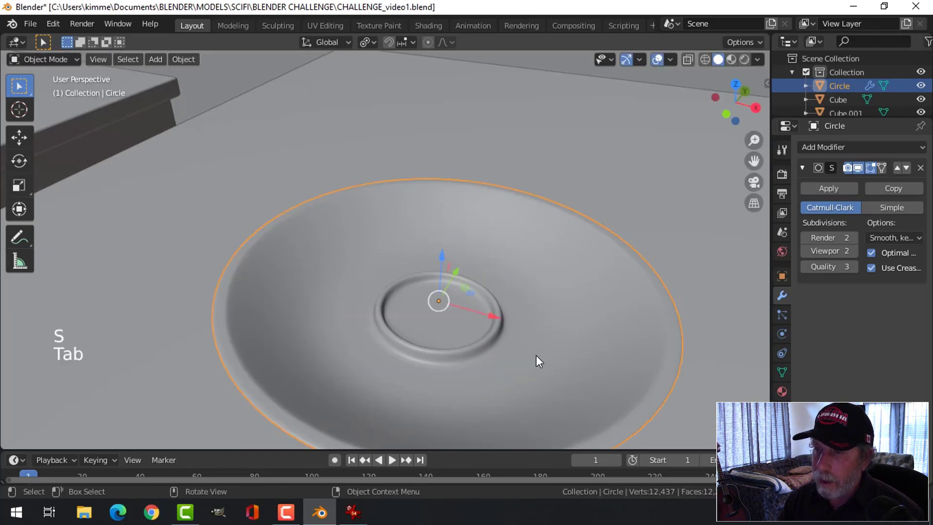
{"action": "middle_click_drag", "start_coordinate": [536, 357], "coordinate": [457, 325]}
{"action": "key", "text": "alt+a"}
{"action": "scroll", "coordinate": [514, 317], "scroll_direction": "down", "scroll_amount": 3}
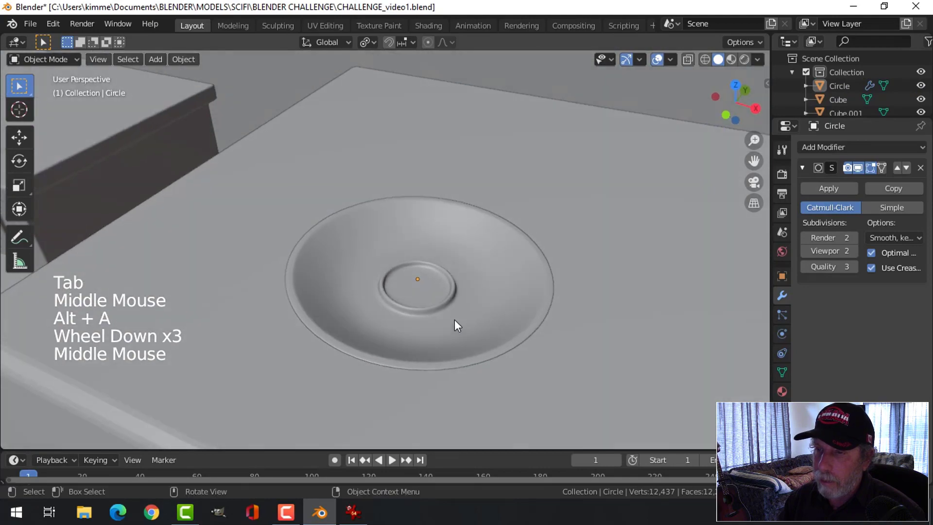
Duplicate the top edge loop of the dish's candle ring, raise the copy above the ring and separate it into its own object.
{"action": "scroll", "coordinate": [439, 288], "scroll_direction": "up", "scroll_amount": 4}
{"action": "left_click", "coordinate": [452, 287]}
{"action": "key", "text": "Tab"}
{"action": "middle_click_drag", "start_coordinate": [461, 287], "coordinate": [494, 271]}
{"action": "key", "text": "alt+a"}
{"action": "scroll", "coordinate": [493, 271], "scroll_direction": "up", "scroll_amount": 3}
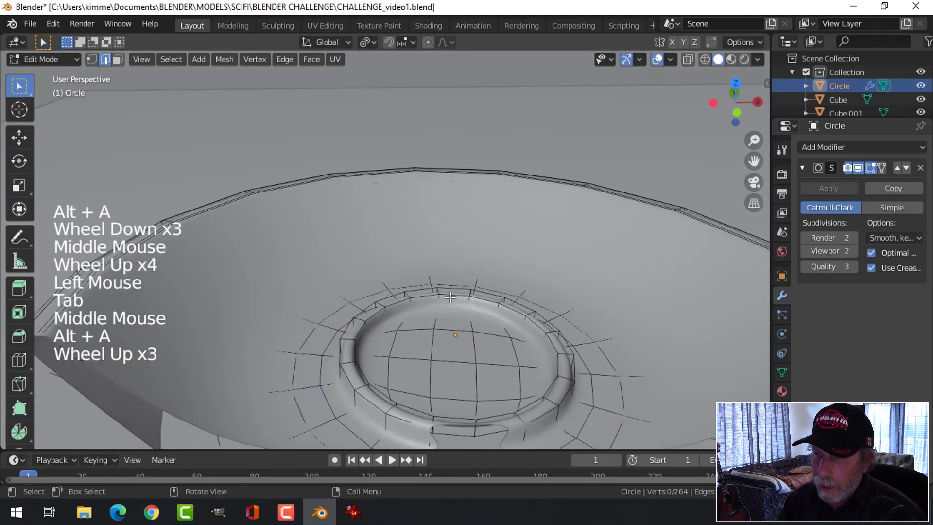
{"action": "left_click", "coordinate": [516, 326], "text": "alt+shift"}
{"action": "scroll", "coordinate": [516, 327], "scroll_direction": "down", "scroll_amount": 2}
{"action": "middle_click_drag", "start_coordinate": [515, 326], "coordinate": [505, 323], "text": "shift"}
{"action": "mouse_move", "coordinate": [505, 324]}
{"action": "middle_mouse_down"}
{"action": "mouse_move", "coordinate": [486, 319]}
{"action": "mouse_move", "coordinate": [495, 317]}
{"action": "middle_mouse_up"}
{"action": "key", "text": "shift+d"}
{"action": "right_click", "coordinate": [494, 314]}
{"action": "left_click_drag", "start_coordinate": [421, 280], "coordinate": [431, 205]}
{"action": "key", "text": "p"}
{"action": "left_click", "coordinate": [577, 231]}
{"action": "key", "text": "Tab"}
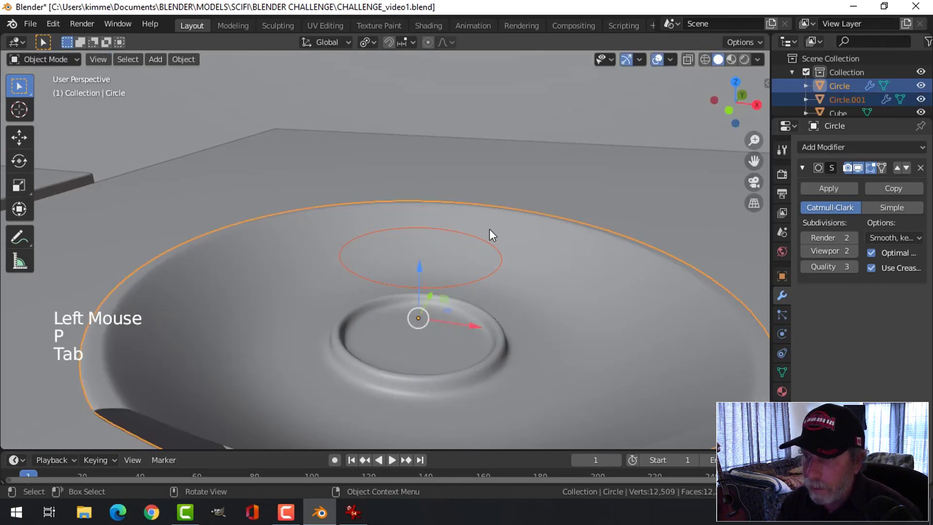
Scale the separated circle to 0.871, lower it into the candle ring and enlarge it by 1.073 to fit.
{"action": "left_click", "coordinate": [502, 238]}
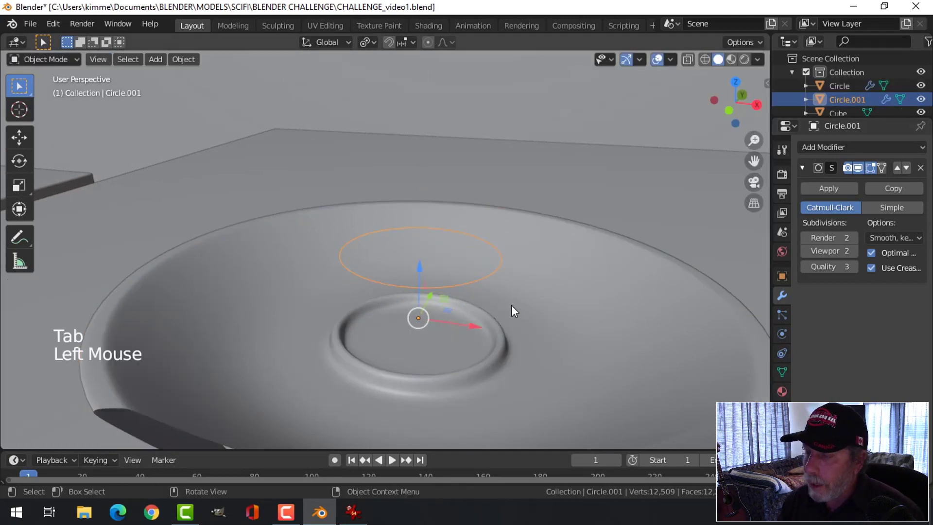
{"action": "key", "text": "Tab"}
{"action": "key", "text": "a"}
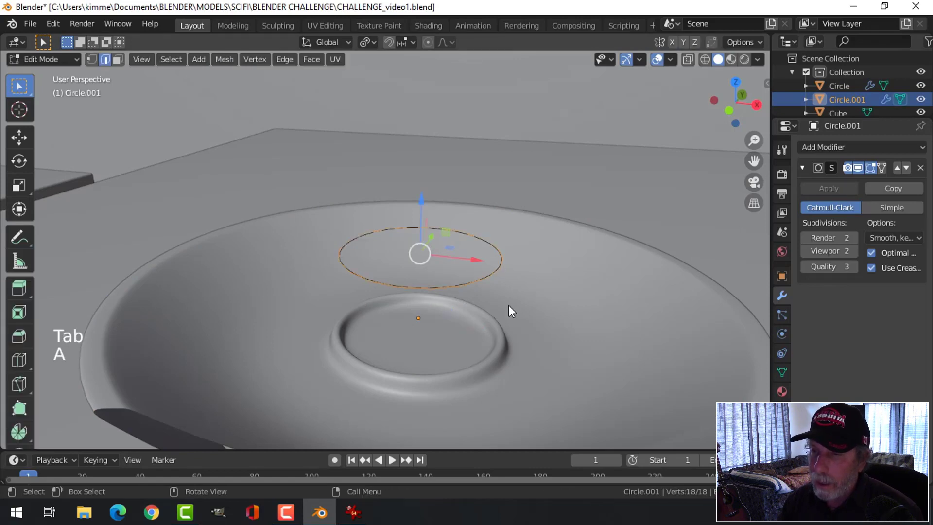
{"action": "key", "text": "s"}
{"action": "left_click", "coordinate": [541, 304]}
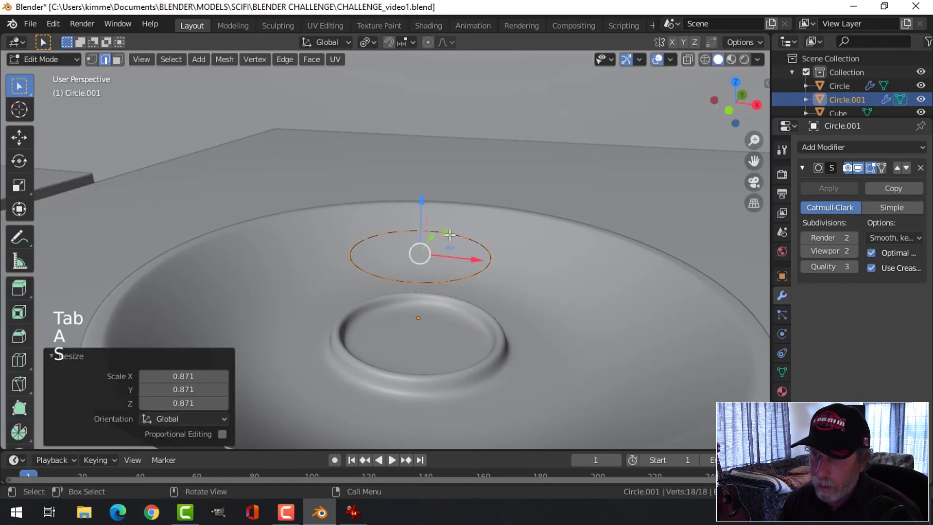
{"action": "left_click_drag", "start_coordinate": [425, 203], "coordinate": [429, 297]}
{"action": "key", "text": "s"}
{"action": "left_click", "coordinate": [577, 324]}
{"action": "middle_click_drag", "start_coordinate": [577, 325], "coordinate": [518, 332]}
{"action": "scroll", "coordinate": [555, 311], "scroll_direction": "down", "scroll_amount": 2}
{"action": "scroll", "coordinate": [555, 311], "scroll_direction": "down", "scroll_amount": 1}
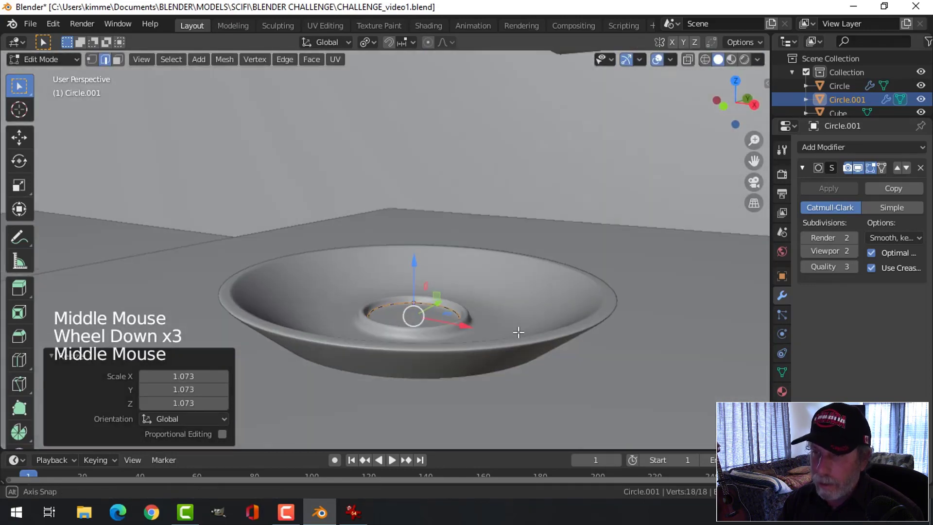
Extrude the circle upward about 0.073 m, raise its top another 0.045 m and compare the candle with the reference photo.
{"action": "key", "text": "e"}
{"action": "left_click", "coordinate": [446, 104]}
{"action": "scroll", "coordinate": [471, 176], "scroll_direction": "down", "scroll_amount": 5}
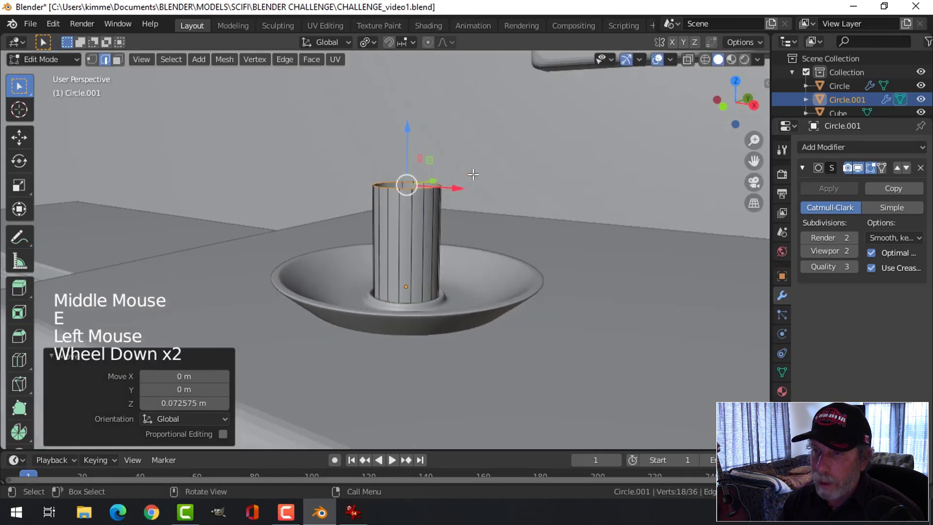
{"action": "left_click_drag", "start_coordinate": [399, 161], "coordinate": [402, 115]}
{"action": "key", "text": "KP_1"}
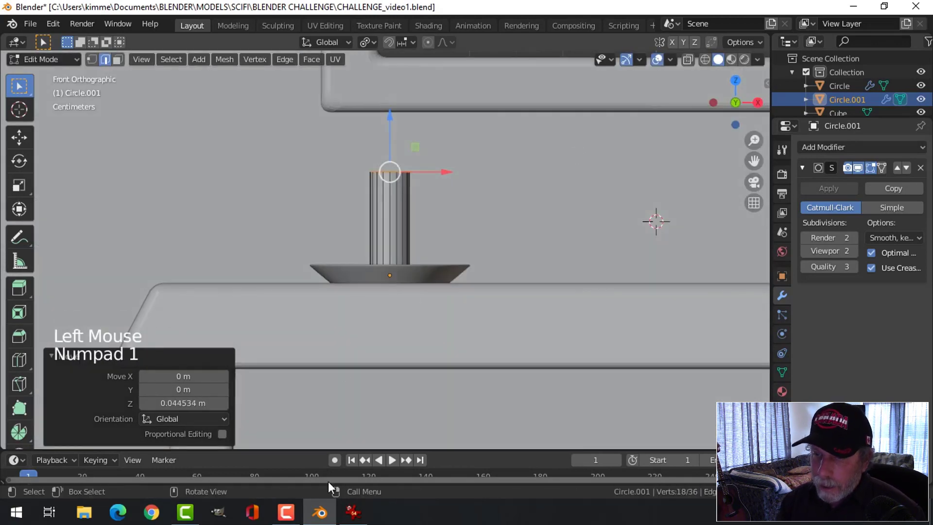
{"action": "left_click", "coordinate": [353, 512]}
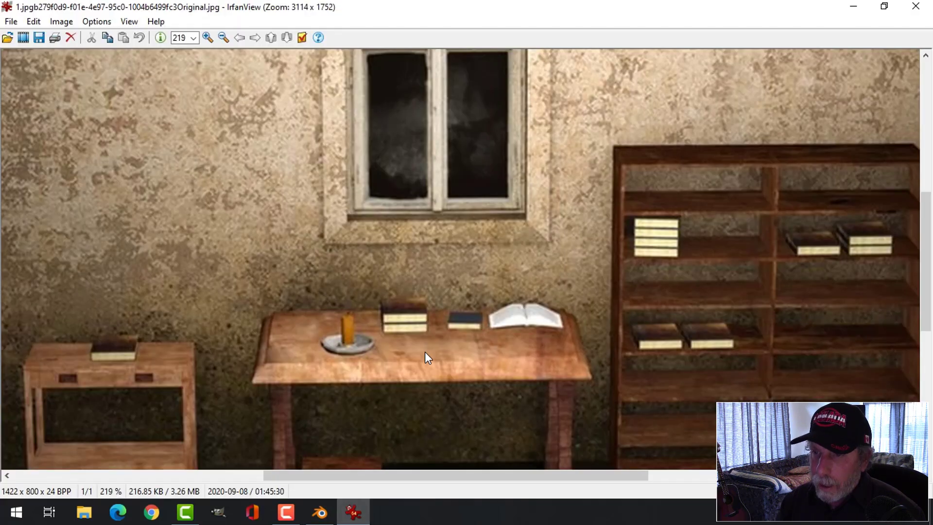
{"action": "left_click", "coordinate": [321, 514]}
{"action": "middle_click_drag", "start_coordinate": [656, 219], "coordinate": [424, 266]}
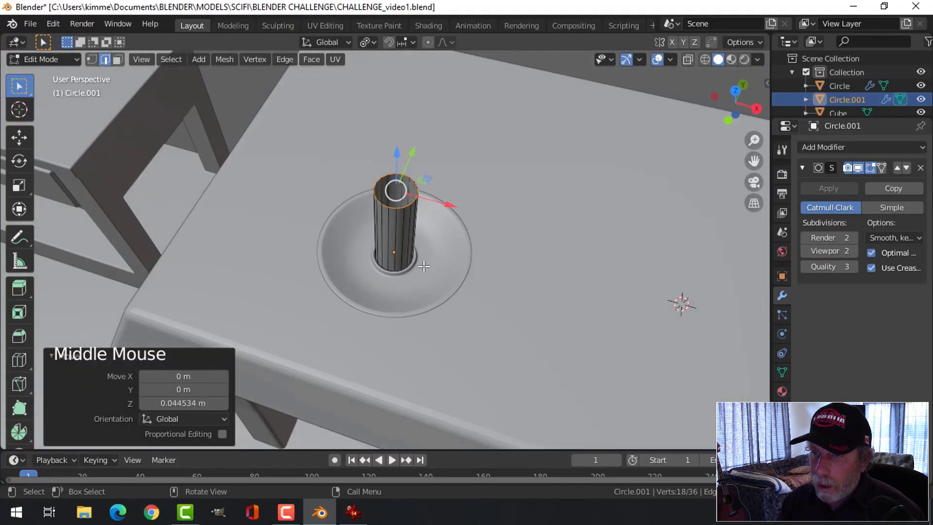
{"action": "scroll", "coordinate": [424, 266], "scroll_direction": "up", "scroll_amount": 2}
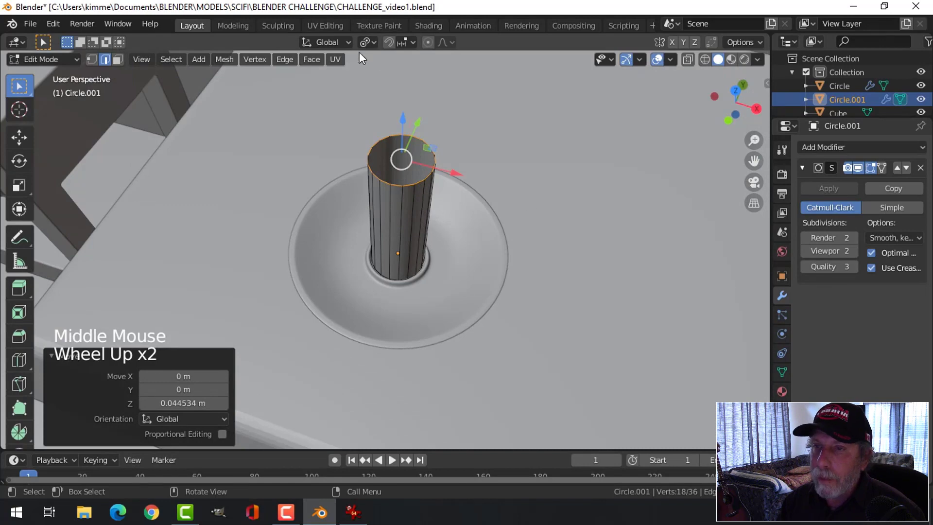
Extrude the candle's top edge inward at about 0.83 scale and extrude the inner edge down about 0.003 m.
{"action": "key", "text": "e"}
{"action": "key", "text": "s"}
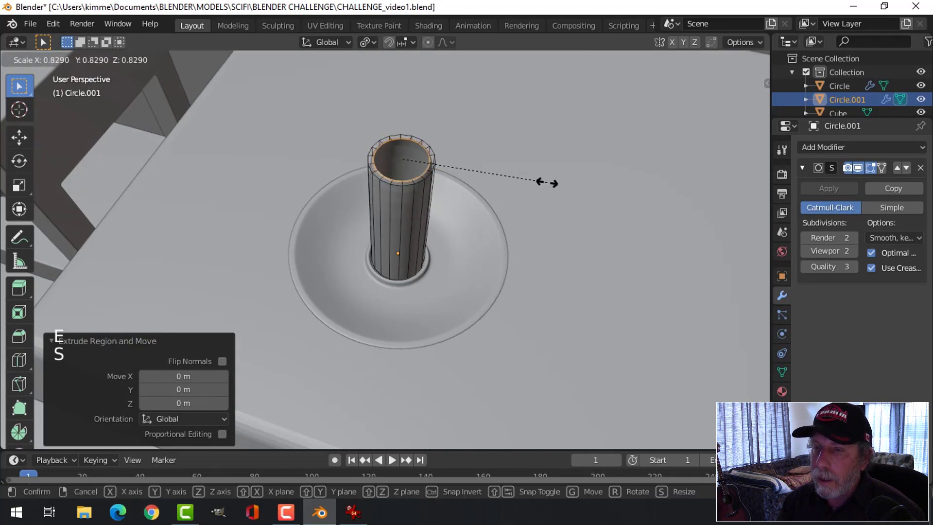
{"action": "left_click", "coordinate": [547, 183]}
{"action": "scroll", "coordinate": [547, 183], "scroll_direction": "up", "scroll_amount": 3}
{"action": "middle_click_drag", "start_coordinate": [547, 183], "coordinate": [471, 153], "text": "shift"}
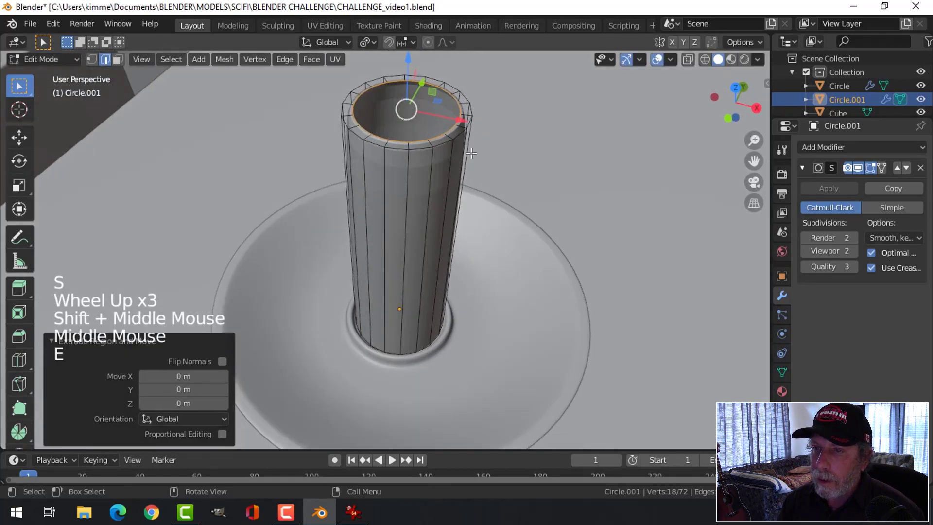
{"action": "left_click_drag", "start_coordinate": [408, 66], "coordinate": [413, 76]}
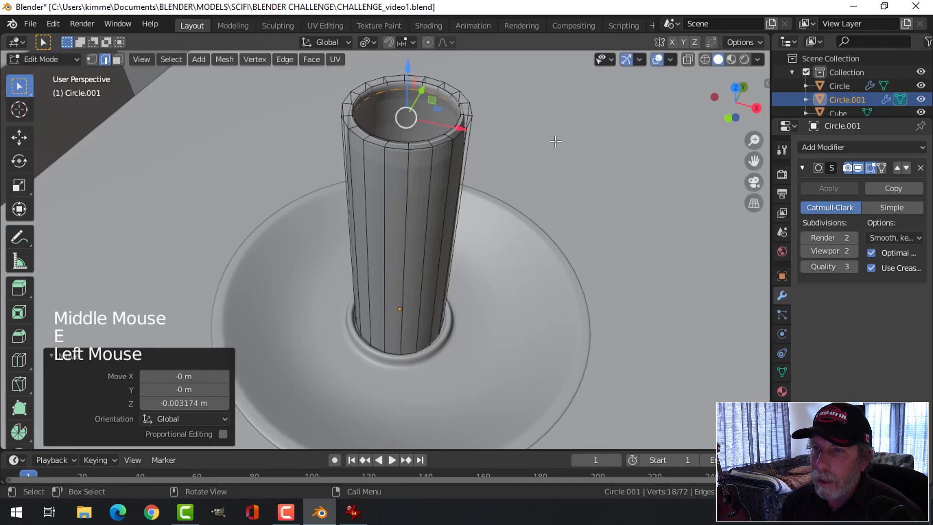
Extrude the candle's recessed inner edge inward at 0.801 scale and close the remaining opening with Grid Fill.
{"action": "key", "text": "e"}
{"action": "key", "text": "s"}
{"action": "left_click", "coordinate": [524, 158]}
{"action": "middle_click_drag", "start_coordinate": [525, 161], "coordinate": [362, 50]}
{"action": "left_click", "coordinate": [322, 60]}
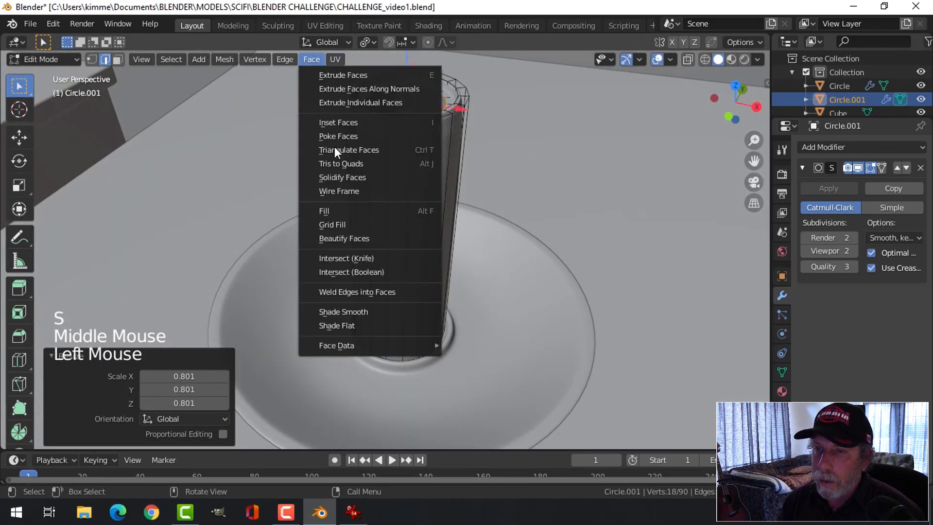
{"action": "left_click", "coordinate": [340, 224]}
{"action": "key", "text": "alt+a"}
{"action": "key", "text": "Tab"}
{"action": "scroll", "coordinate": [419, 173], "scroll_direction": "down", "scroll_amount": 2}
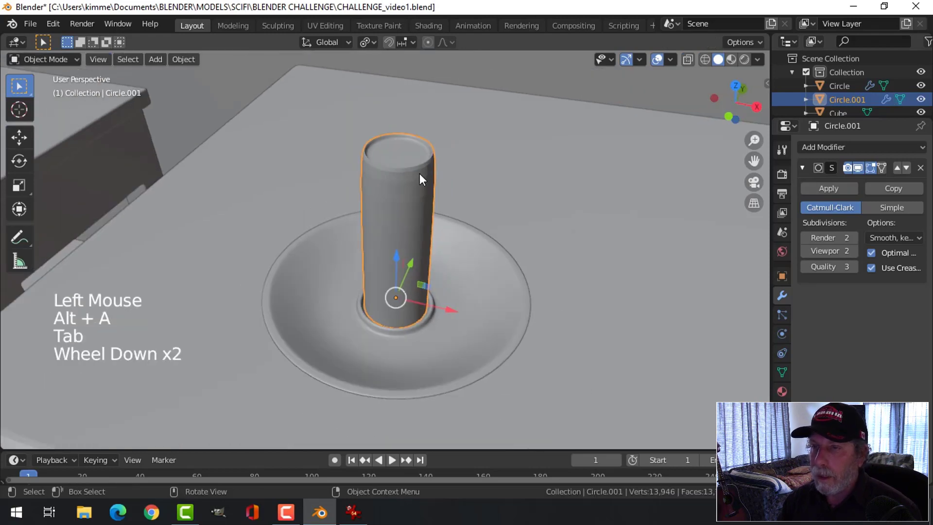
Add one loop cut around the candle body close to its top edge, with a slide factor of about -0.878.
{"action": "key", "text": "Tab"}
{"action": "key", "text": "ctrl+r"}
{"action": "left_click", "coordinate": [406, 209]}
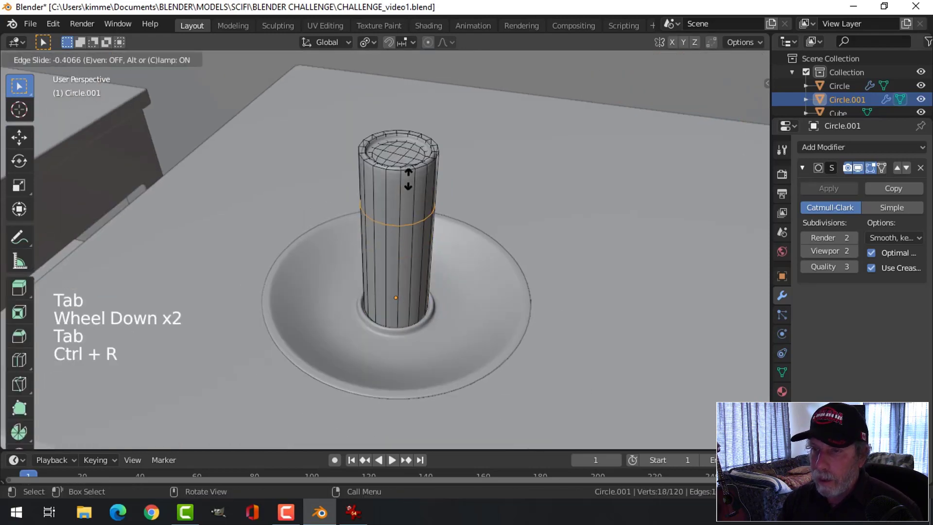
{"action": "left_click", "coordinate": [417, 143]}
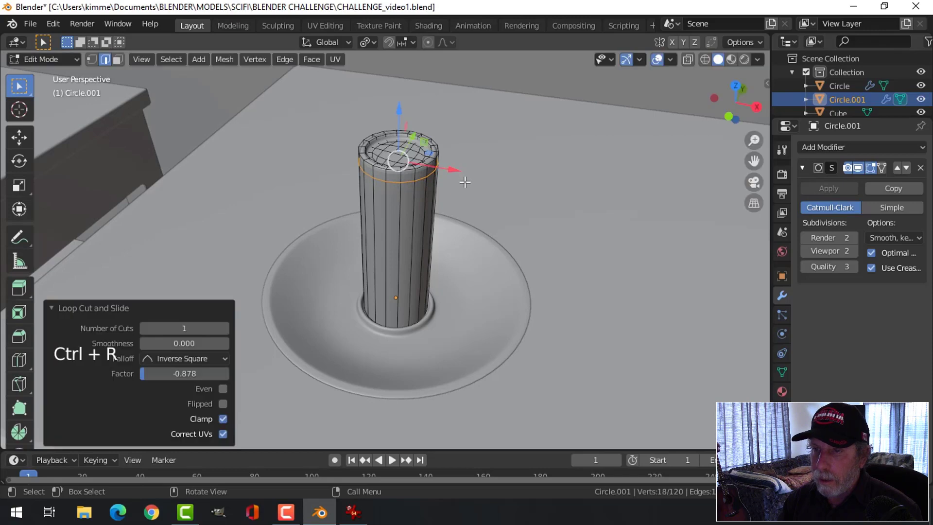
{"action": "key", "text": "Tab"}
{"action": "scroll", "coordinate": [464, 187], "scroll_direction": "up", "scroll_amount": 2}
{"action": "right_click", "coordinate": [405, 167]}
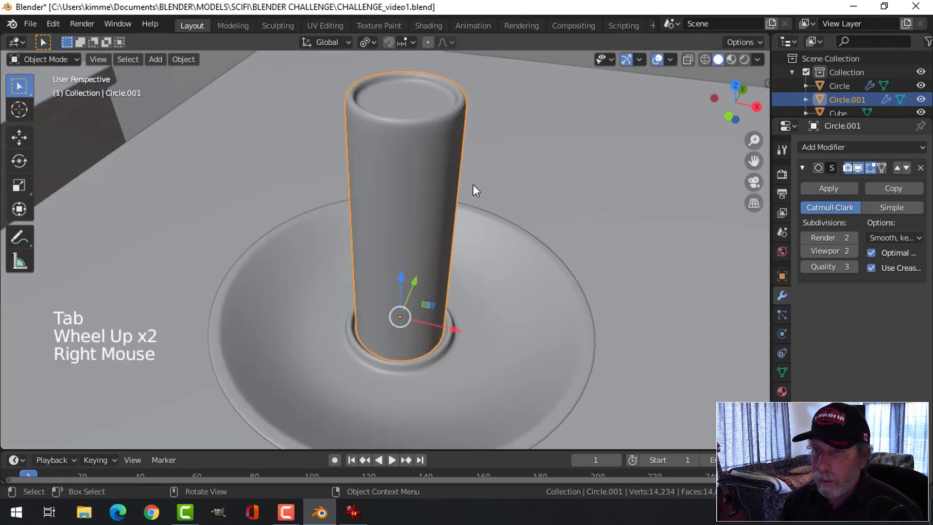
{"action": "key", "text": "alt+a"}
{"action": "middle_click_drag", "start_coordinate": [471, 179], "coordinate": [471, 176]}
{"action": "scroll", "coordinate": [474, 179], "scroll_direction": "down", "scroll_amount": 3}
{"action": "mouse_move", "coordinate": [477, 227]}
{"action": "middle_mouse_down"}
{"action": "mouse_move", "coordinate": [438, 255]}
{"action": "mouse_move", "coordinate": [502, 226]}
{"action": "mouse_move", "coordinate": [453, 202]}
{"action": "mouse_move", "coordinate": [412, 227]}
{"action": "mouse_move", "coordinate": [463, 235]}
{"action": "middle_mouse_up"}
{"action": "scroll", "coordinate": [453, 203], "scroll_direction": "up", "scroll_amount": 2}
Lower a vertex on the candle's top rim about 0.006 m, using smooth proportional editing with a size of about 0.02 m.
{"action": "left_click", "coordinate": [412, 226]}
{"action": "key", "text": "Tab"}
{"action": "key", "text": "alt+a"}
{"action": "scroll", "coordinate": [478, 227], "scroll_direction": "up", "scroll_amount": 2}
{"action": "key", "text": "1"}
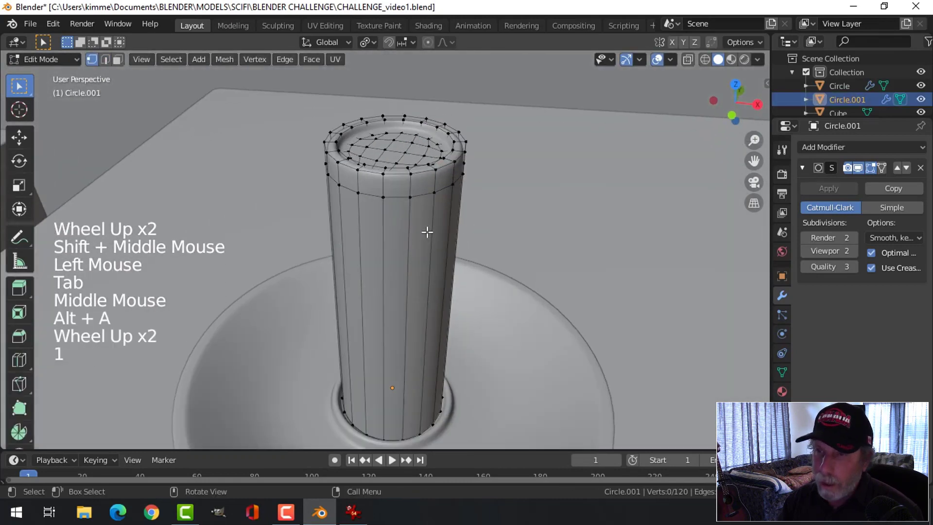
{"action": "scroll", "coordinate": [335, 140], "scroll_direction": "up", "scroll_amount": 2}
{"action": "scroll", "coordinate": [351, 137], "scroll_direction": "down", "scroll_amount": 1}
{"action": "scroll", "coordinate": [351, 137], "scroll_direction": "down", "scroll_amount": 1}
{"action": "left_click", "coordinate": [338, 161]}
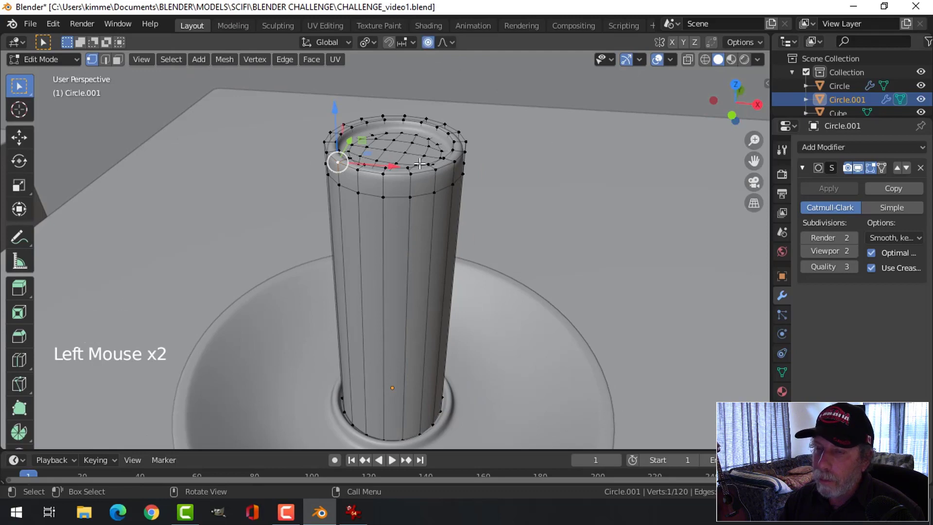
{"action": "scroll", "coordinate": [419, 163], "scroll_direction": "down", "scroll_amount": 2}
{"action": "middle_click_drag", "start_coordinate": [419, 163], "coordinate": [359, 140]}
{"action": "key", "text": "ctrl+z"}
{"action": "left_click_drag", "start_coordinate": [356, 135], "coordinate": [356, 133]}
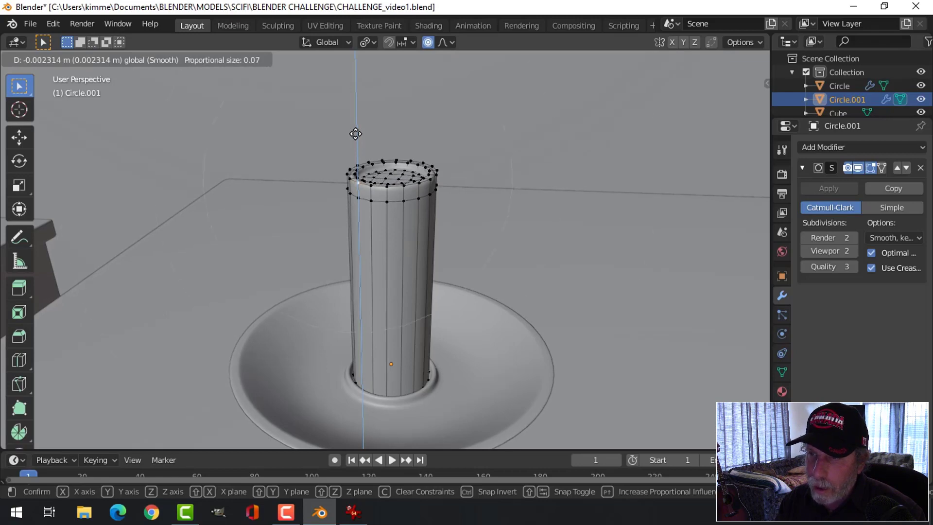
{"action": "scroll", "coordinate": [355, 133], "scroll_direction": "up", "scroll_amount": 4}
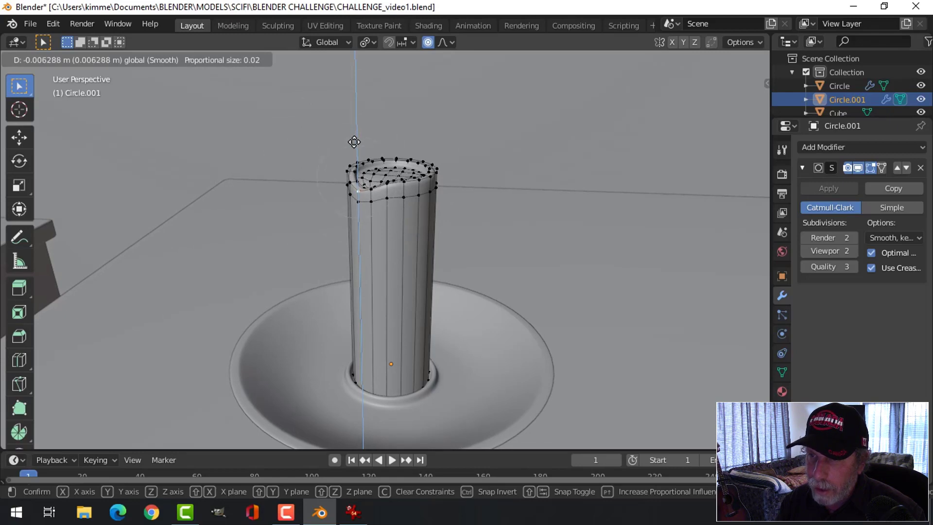
{"action": "left_click", "coordinate": [354, 142]}
Raise a back vertex of the candle's rim about 0.0055 m and lower a front rim vertex about 0.002 m with proportional editing.
{"action": "left_click", "coordinate": [426, 160]}
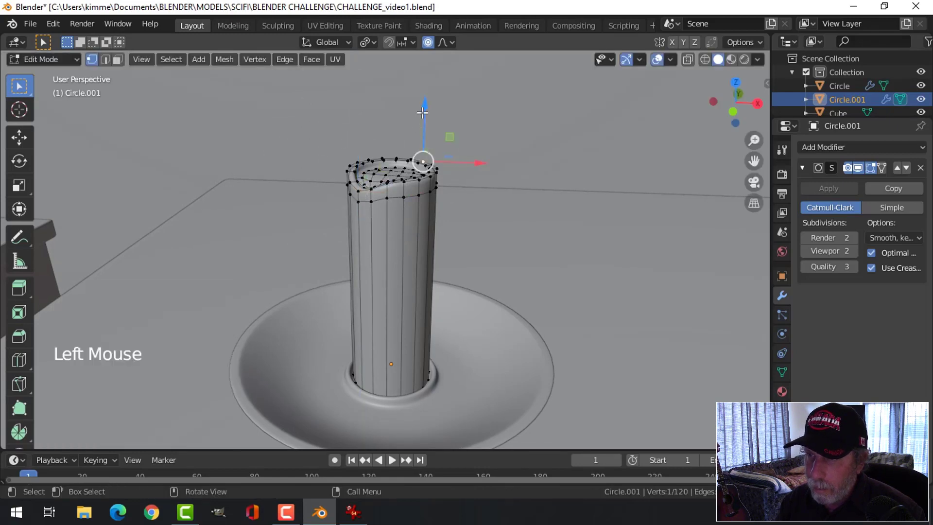
{"action": "left_click_drag", "start_coordinate": [422, 113], "coordinate": [425, 99]}
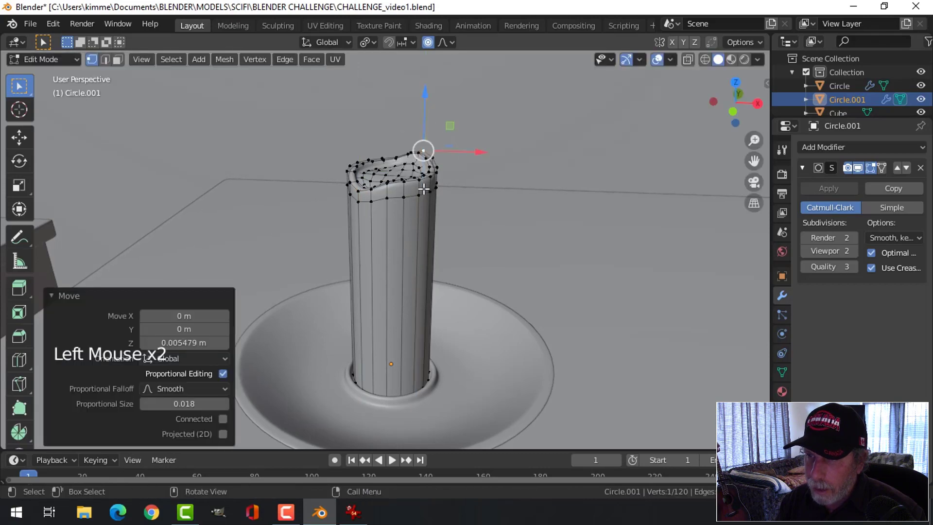
{"action": "left_click", "coordinate": [419, 181]}
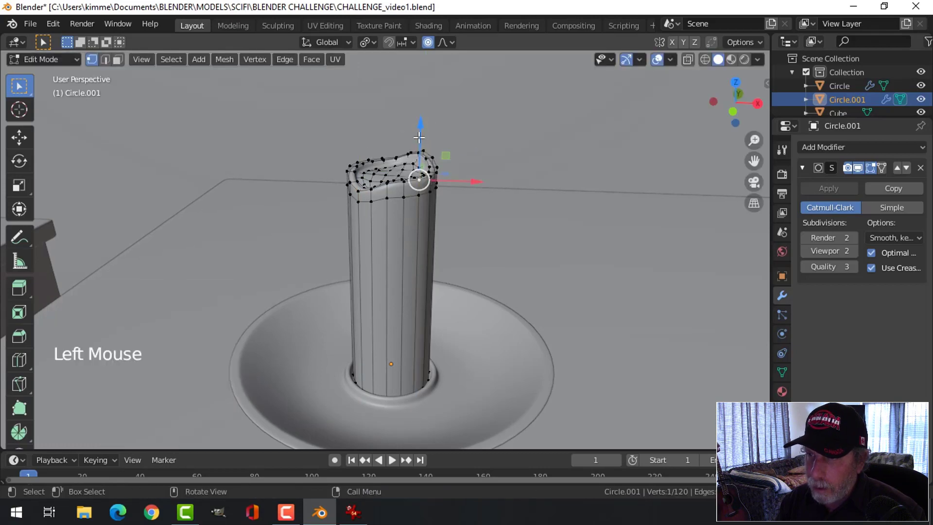
{"action": "left_click_drag", "start_coordinate": [419, 138], "coordinate": [422, 143]}
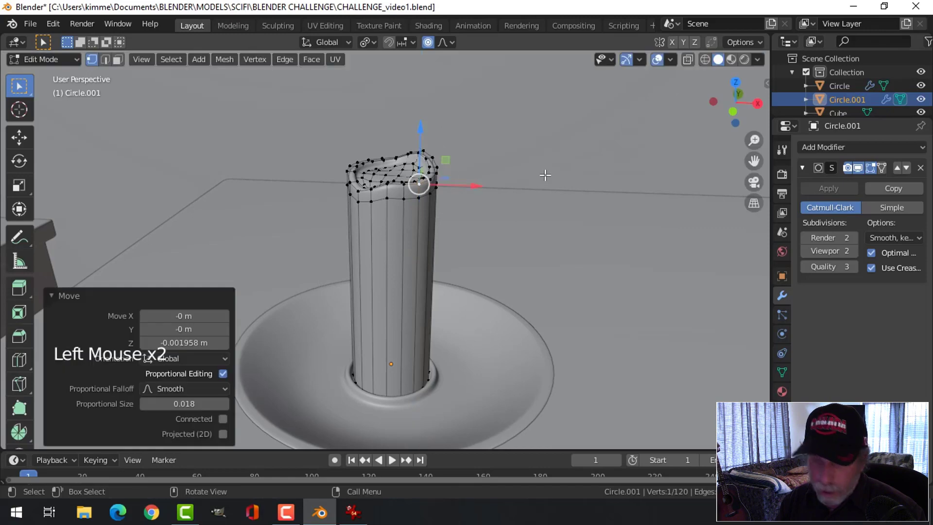
{"action": "key", "text": "alt+a"}
{"action": "key", "text": "Tab"}
{"action": "scroll", "coordinate": [466, 234], "scroll_direction": "down", "scroll_amount": 3}
{"action": "key", "text": "alt+a"}
{"action": "scroll", "coordinate": [444, 263], "scroll_direction": "down", "scroll_amount": 3}
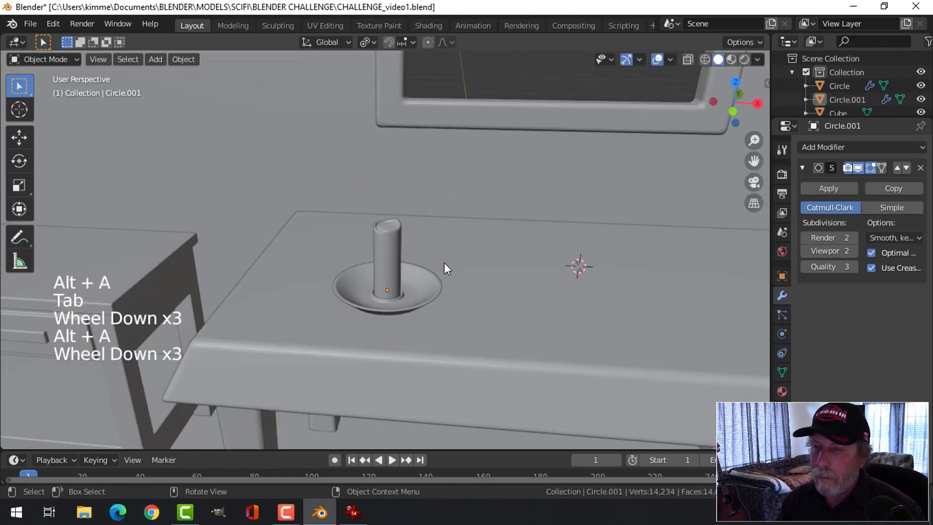
Hide everything except the candle and open its mesh for editing with the open underside in view.
{"action": "middle_click_drag", "start_coordinate": [444, 262], "coordinate": [438, 241]}
{"action": "scroll", "coordinate": [406, 265], "scroll_direction": "up", "scroll_amount": 4}
{"action": "scroll", "coordinate": [425, 258], "scroll_direction": "up", "scroll_amount": 3}
{"action": "scroll", "coordinate": [438, 268], "scroll_direction": "down", "scroll_amount": 3}
{"action": "left_click", "coordinate": [398, 293]}
{"action": "scroll", "coordinate": [447, 289], "scroll_direction": "down", "scroll_amount": 3}
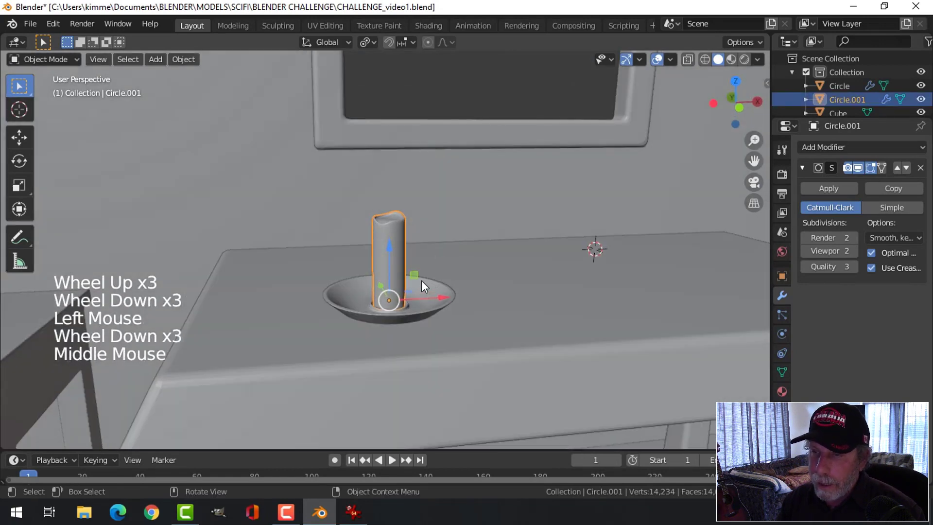
{"action": "key", "text": "shift+h"}
{"action": "middle_click_drag", "start_coordinate": [421, 280], "coordinate": [432, 220]}
{"action": "key", "text": "Tab"}
{"action": "scroll", "coordinate": [413, 250], "scroll_direction": "up", "scroll_amount": 3}
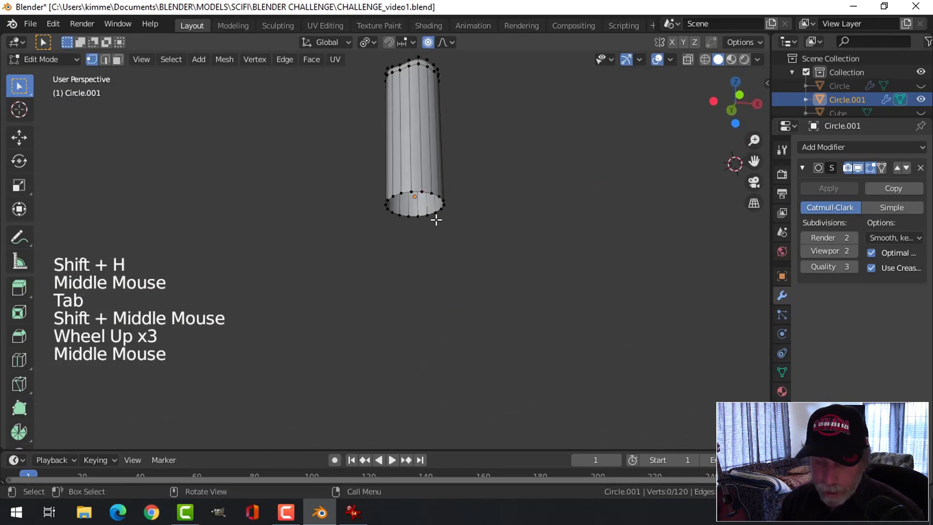
Select the edge loop around the candle's open bottom and duplicate it in place.
{"action": "key", "text": "2"}
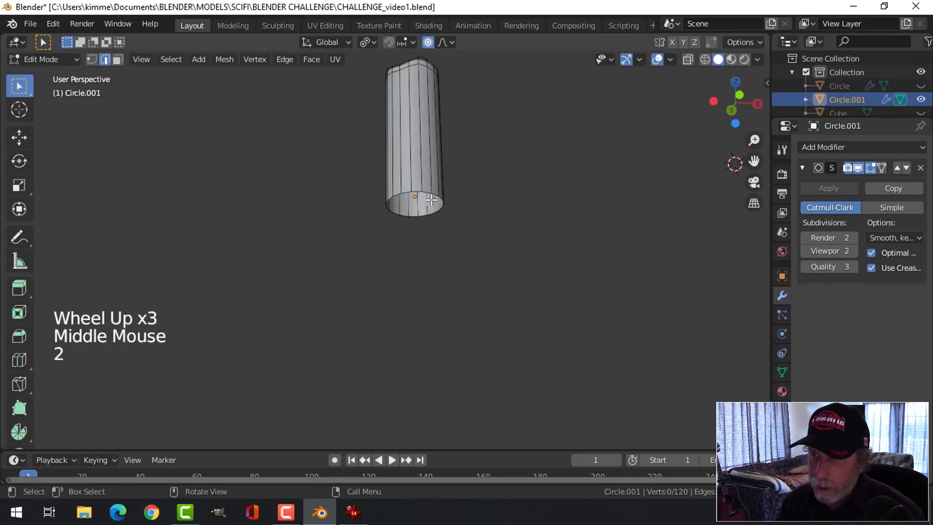
{"action": "left_click", "coordinate": [437, 214], "text": "alt+shift"}
{"action": "middle_click_drag", "start_coordinate": [436, 214], "coordinate": [500, 253]}
{"action": "scroll", "coordinate": [502, 249], "scroll_direction": "down", "scroll_amount": 4}
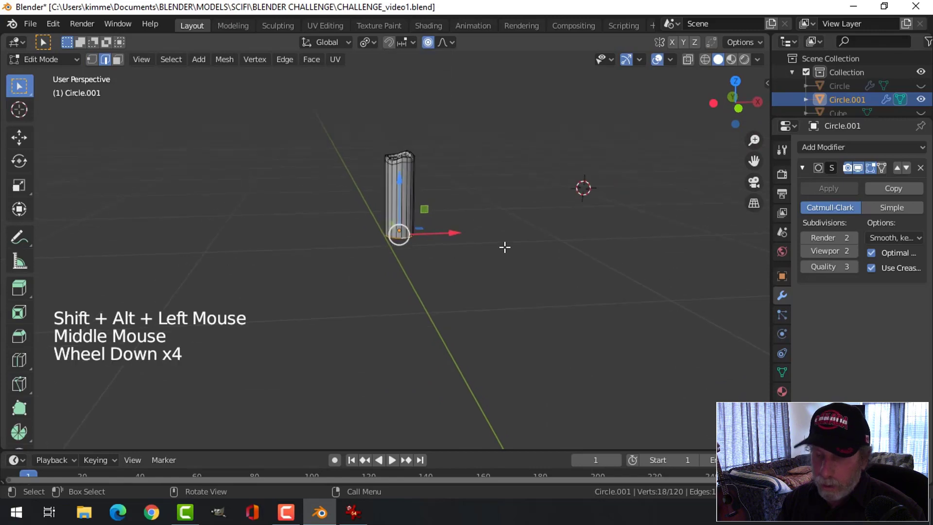
{"action": "left_click", "coordinate": [504, 246], "text": "shift"}
{"action": "key", "text": "shift+d"}
{"action": "right_click", "coordinate": [420, 198]}
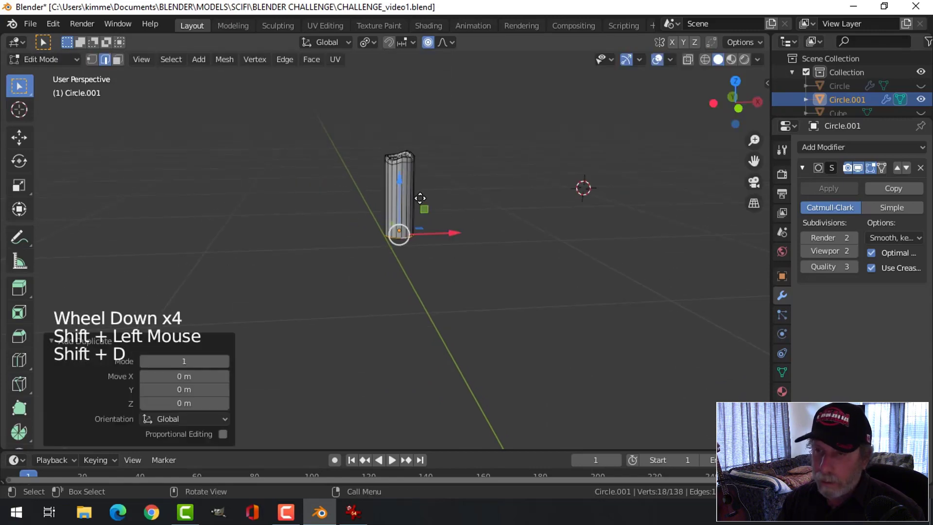
Turn off proportional editing and raise the duplicated loop about 0.137 m along Z, just above the candle.
{"action": "left_click_drag", "start_coordinate": [398, 185], "coordinate": [419, 83]}
{"action": "key", "text": "ctrl+z"}
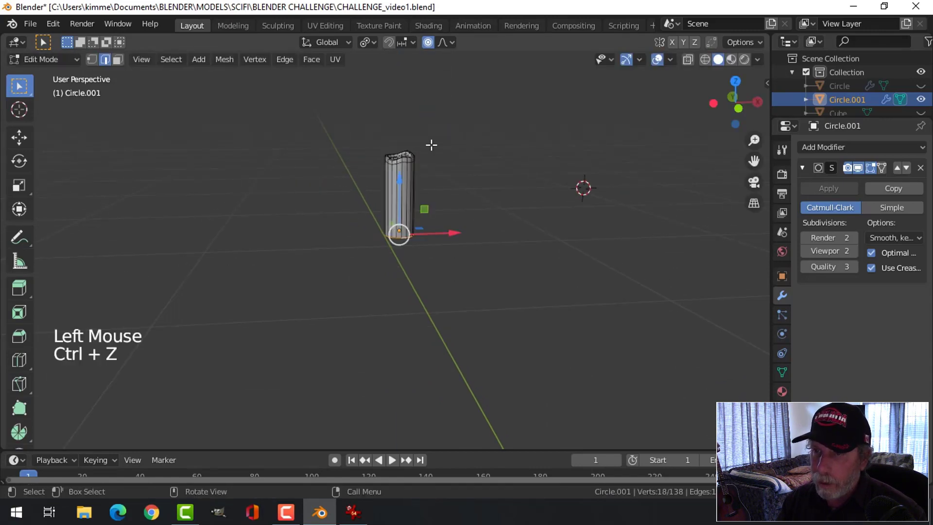
{"action": "left_click", "coordinate": [427, 42]}
{"action": "left_click_drag", "start_coordinate": [404, 179], "coordinate": [416, 84]}
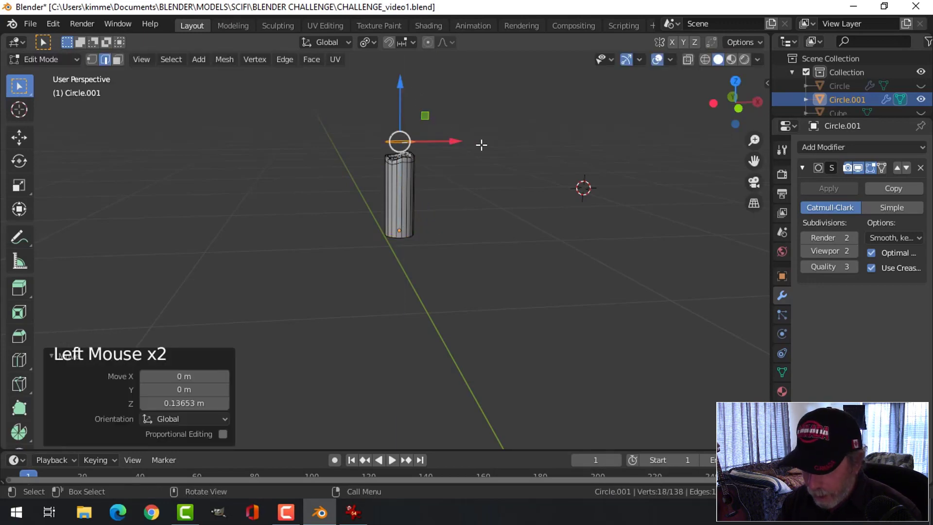
Separate the raised loop into its own object and set its origin to its geometry.
{"action": "key", "text": "p"}
{"action": "left_click", "coordinate": [481, 144]}
{"action": "key", "text": "Tab"}
{"action": "left_click", "coordinate": [403, 142]}
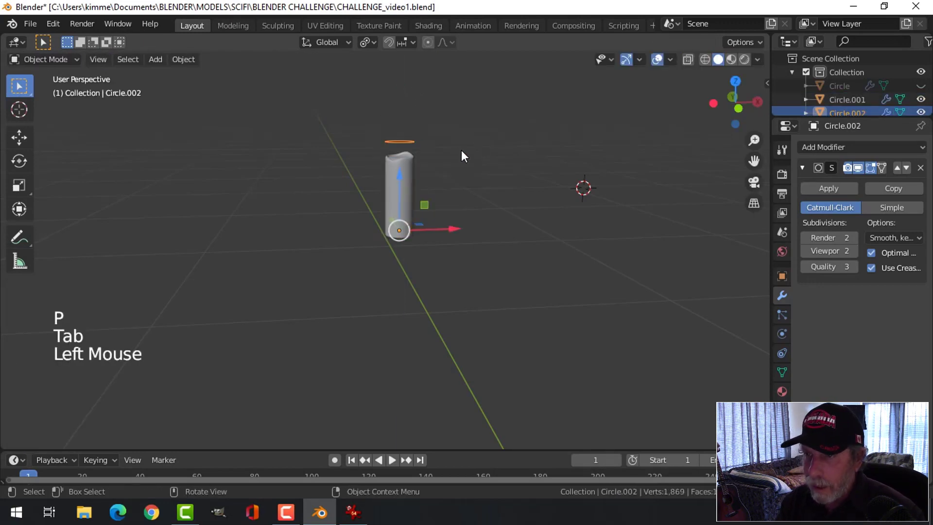
{"action": "left_click", "coordinate": [194, 59]}
{"action": "mouse_move", "coordinate": [261, 88]}
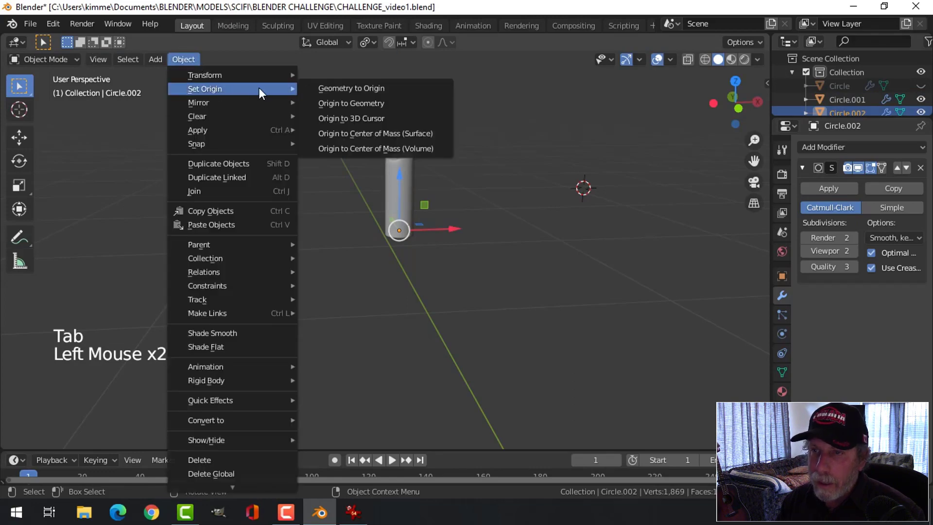
{"action": "left_click", "coordinate": [333, 100]}
{"action": "key", "text": "KP_Decimal"}
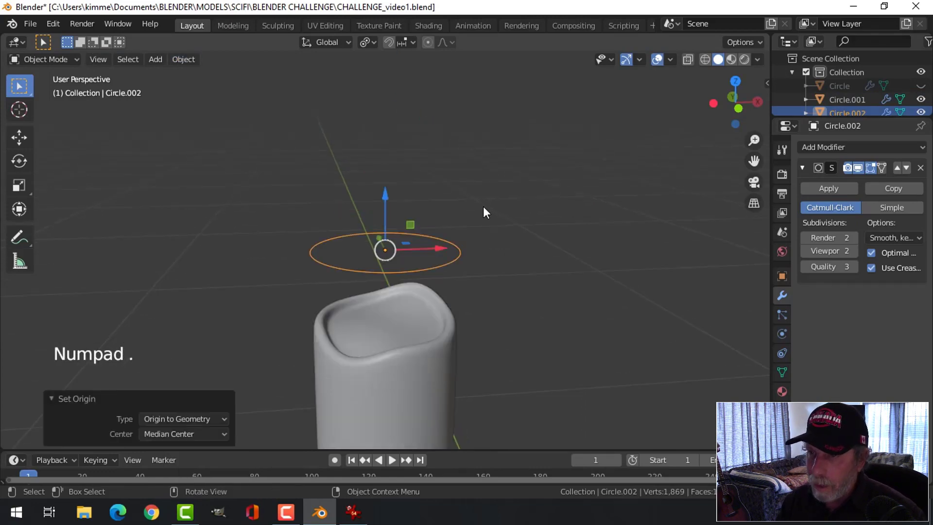
Scale the entire ring mesh above the candle by about 0.343.
{"action": "scroll", "coordinate": [483, 213], "scroll_direction": "down", "scroll_amount": 3}
{"action": "key", "text": "Tab"}
{"action": "key", "text": "a"}
{"action": "middle_click_drag", "start_coordinate": [503, 223], "coordinate": [569, 248]}
{"action": "key", "text": "s"}
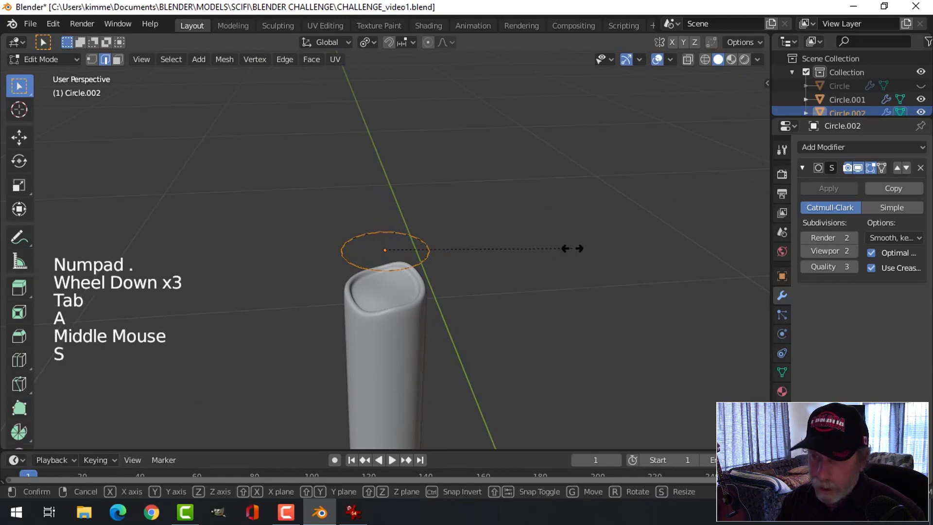
{"action": "left_click", "coordinate": [457, 248]}
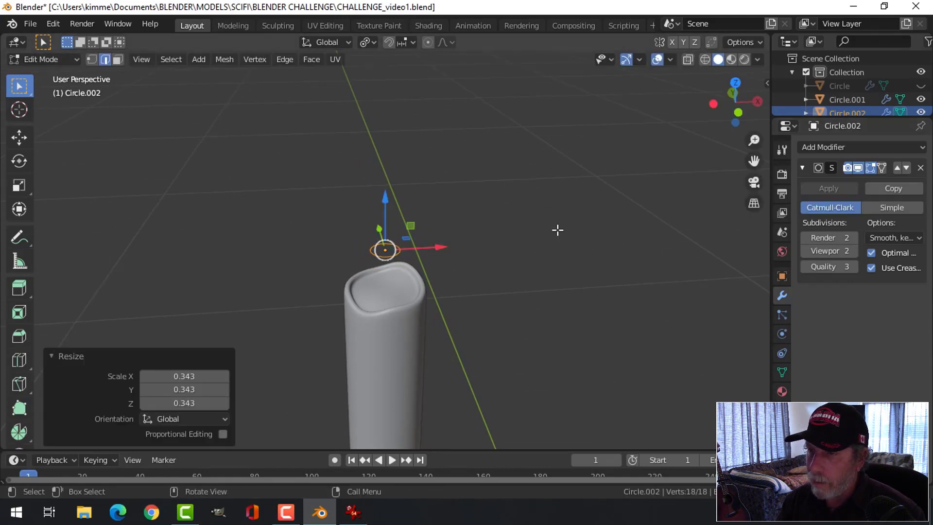
Lower the ring into the candle's hollow top and scale it by about 0.705.
{"action": "middle_click_drag", "start_coordinate": [556, 229], "coordinate": [391, 204]}
{"action": "left_click_drag", "start_coordinate": [391, 204], "coordinate": [386, 246]}
{"action": "key", "text": "s"}
{"action": "left_click", "coordinate": [508, 280]}
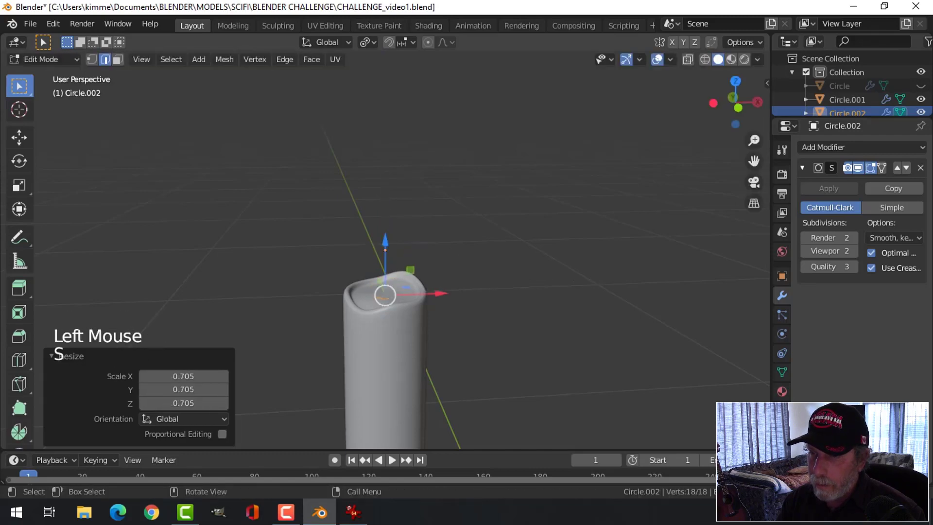
Extrude the ring upward about 0.033 m along Z to form the wick.
{"action": "key", "text": "e"}
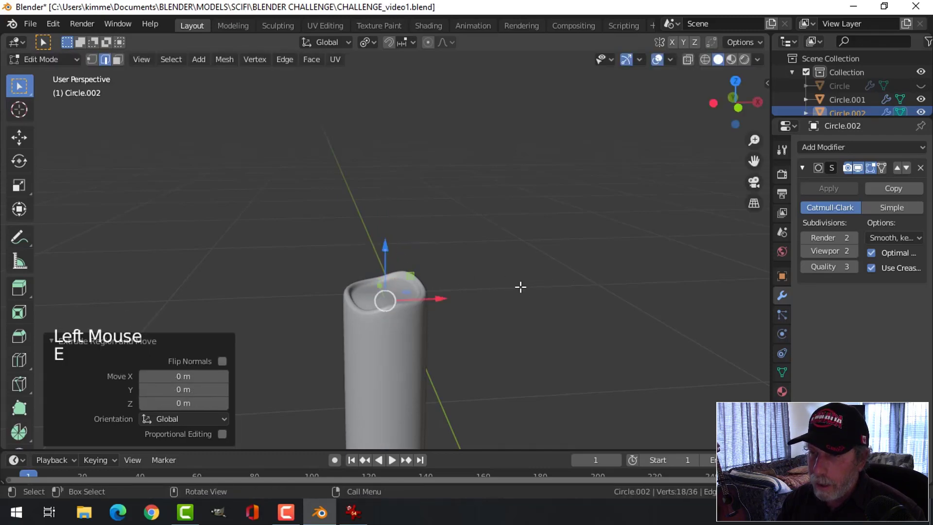
{"action": "left_click_drag", "start_coordinate": [396, 251], "coordinate": [396, 225]}
{"action": "left_click_drag", "start_coordinate": [401, 190], "coordinate": [401, 187]}
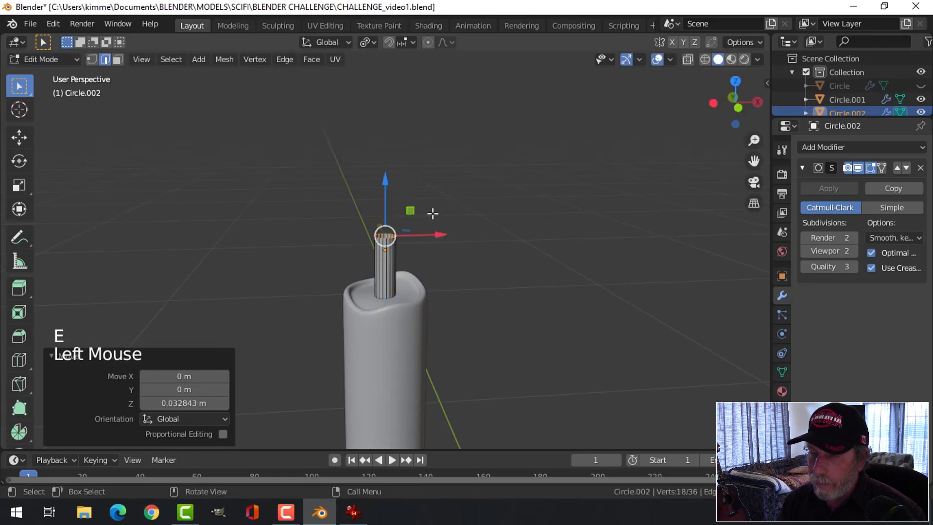
Close the wick's open top with a Grid Fill using a span of 4.
{"action": "scroll", "coordinate": [457, 220], "scroll_direction": "up", "scroll_amount": 3}
{"action": "middle_click_drag", "start_coordinate": [469, 209], "coordinate": [495, 277], "text": "shift"}
{"action": "scroll", "coordinate": [497, 265], "scroll_direction": "up", "scroll_amount": 3}
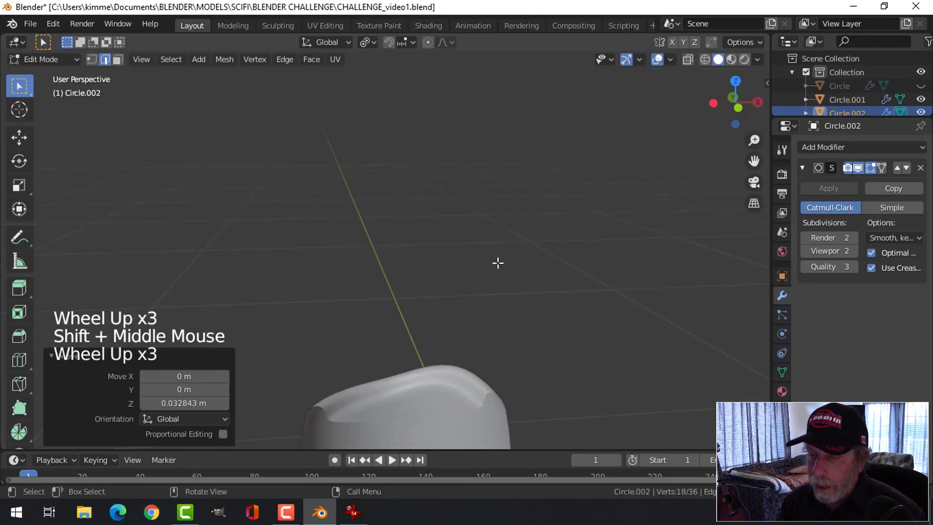
{"action": "scroll", "coordinate": [498, 265], "scroll_direction": "down", "scroll_amount": 2}
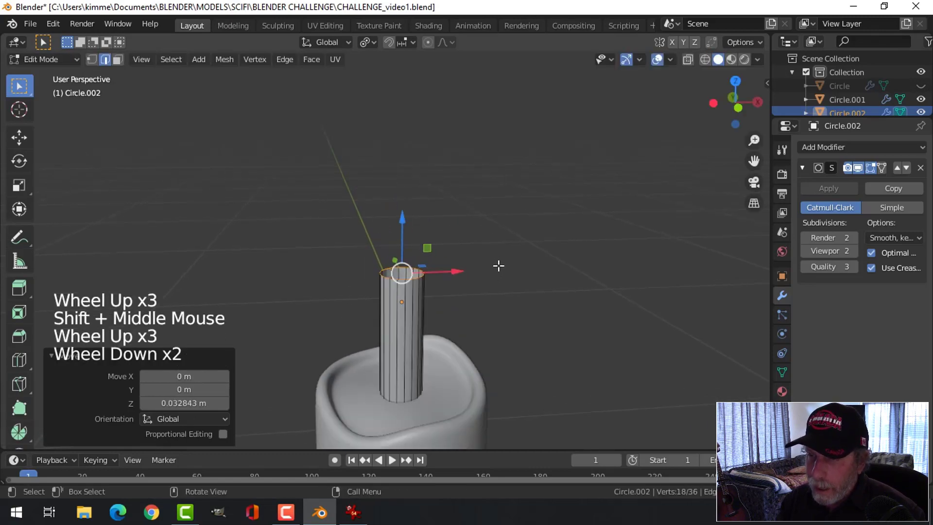
{"action": "left_click", "coordinate": [309, 60]}
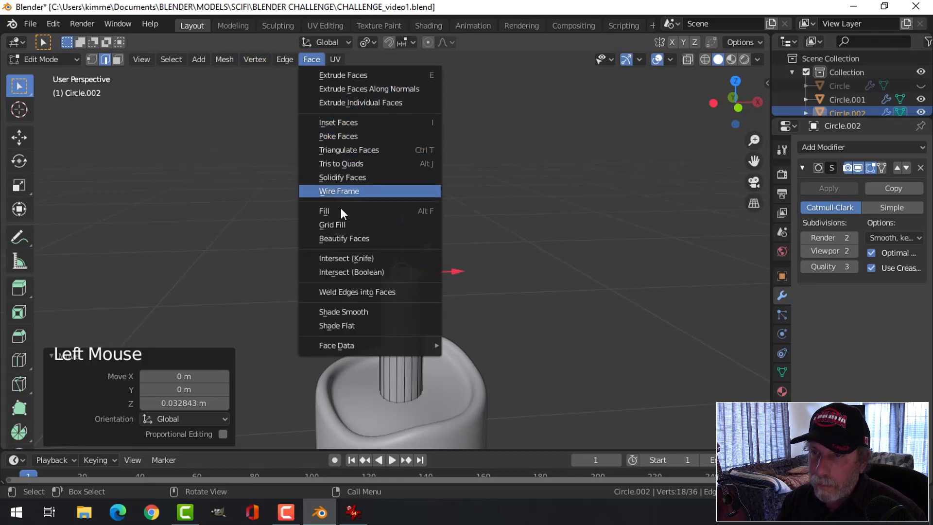
{"action": "left_click", "coordinate": [356, 224]}
{"action": "scroll", "coordinate": [496, 307], "scroll_direction": "up", "scroll_amount": 2}
{"action": "scroll", "coordinate": [495, 306], "scroll_direction": "down", "scroll_amount": 2}
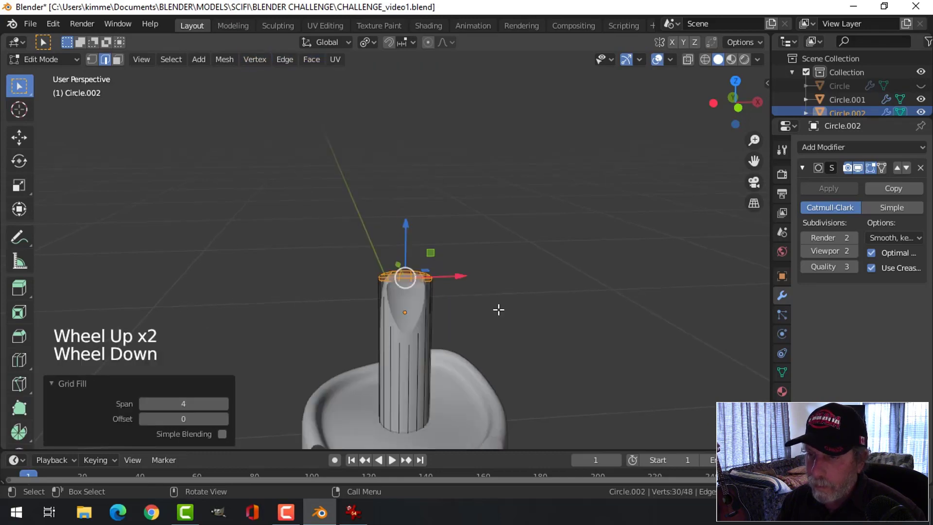
Add one loop cut around the wick, slid close to its top end, and clear the selection.
{"action": "key", "text": "ctrl+r"}
{"action": "left_click", "coordinate": [424, 303]}
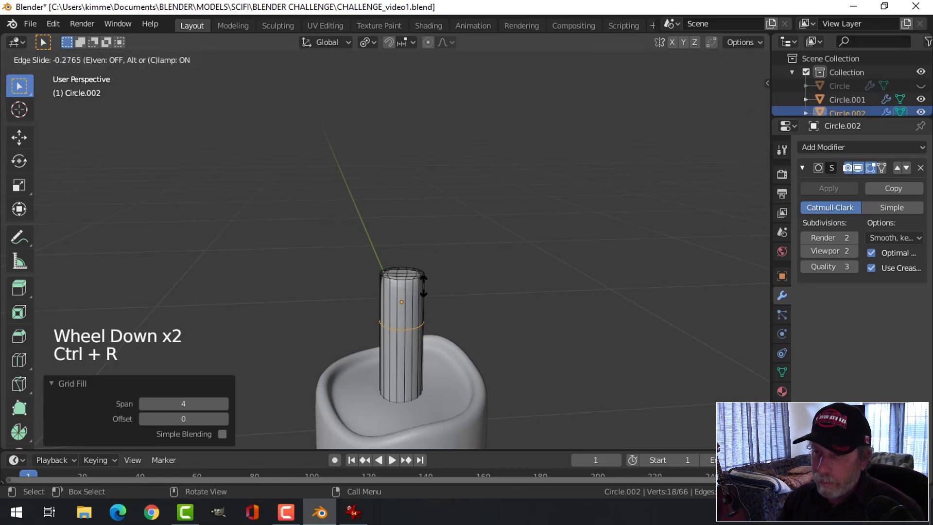
{"action": "left_click", "coordinate": [419, 259]}
{"action": "key", "text": "alt+a"}
{"action": "scroll", "coordinate": [420, 292], "scroll_direction": "up", "scroll_amount": 2}
{"action": "scroll", "coordinate": [428, 320], "scroll_direction": "down", "scroll_amount": 1}
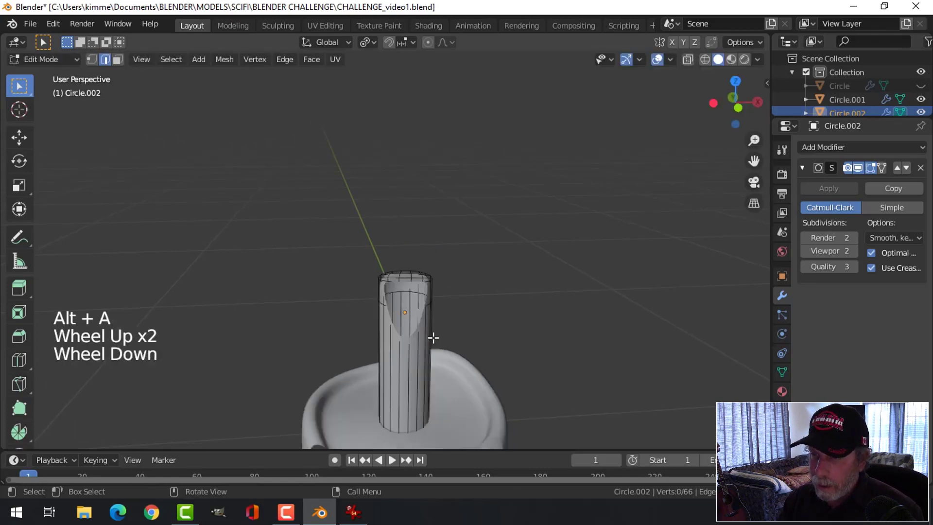
{"action": "scroll", "coordinate": [430, 334], "scroll_direction": "down", "scroll_amount": 1}
{"action": "left_click", "coordinate": [407, 279], "text": "alt+shift"}
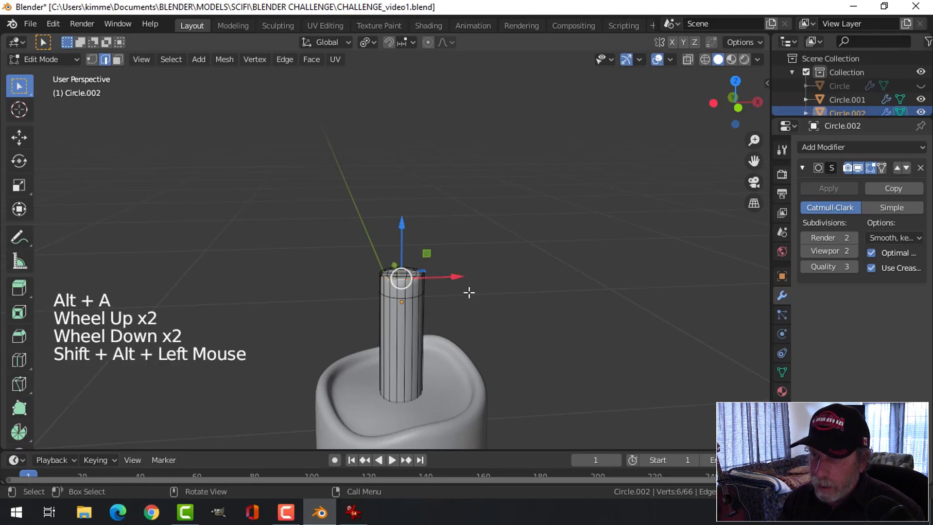
{"action": "key", "text": "alt+a"}
In front wireframe view, turn on proportional editing and bend the wick's top end toward negative X.
{"action": "key", "text": "KP_1"}
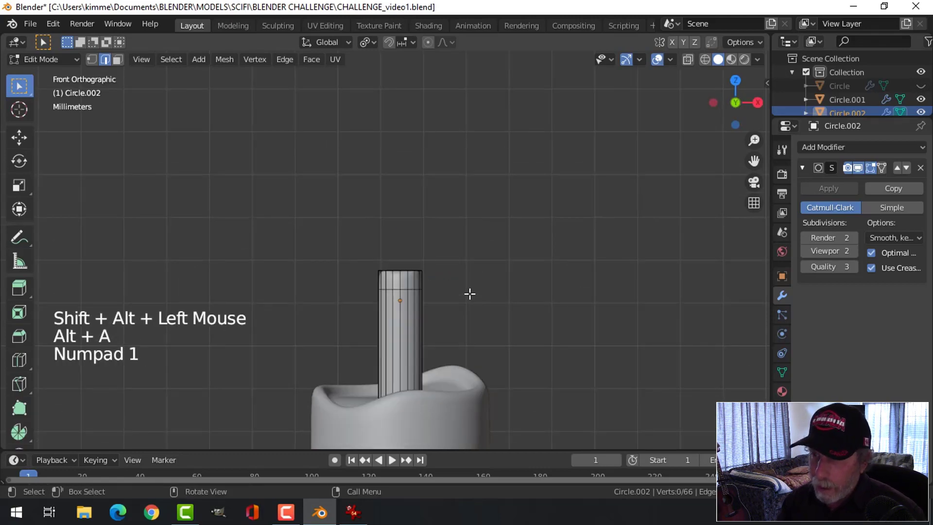
{"action": "key", "text": "z"}
{"action": "left_click", "coordinate": [369, 292]}
{"action": "key", "text": "b"}
{"action": "left_click_drag", "start_coordinate": [333, 220], "coordinate": [441, 271]}
{"action": "left_click", "coordinate": [428, 43]}
{"action": "scroll", "coordinate": [444, 270], "scroll_direction": "up", "scroll_amount": 2}
{"action": "key", "text": "alt+a"}
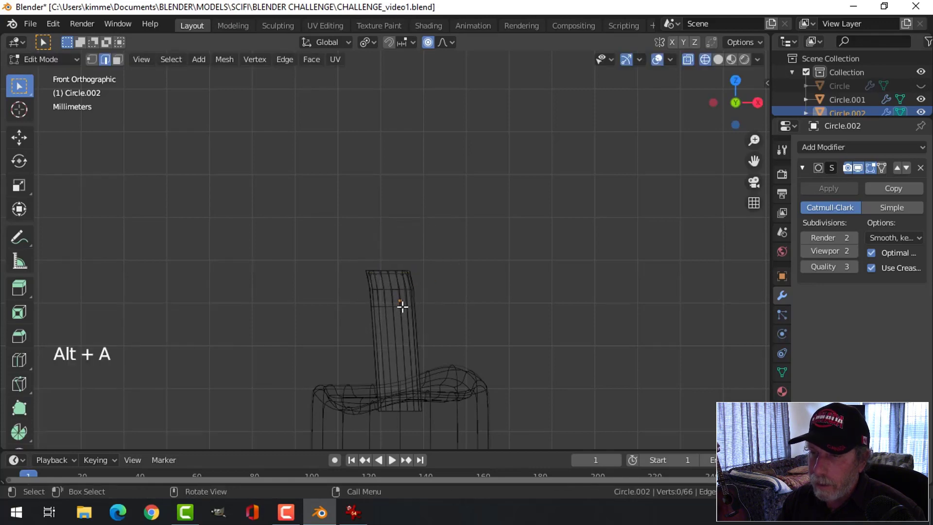
Add another loop cut around the wick, slid up below the existing upper loop.
{"action": "scroll", "coordinate": [417, 347], "scroll_direction": "down", "scroll_amount": 3}
{"action": "key", "text": "ctrl+r"}
{"action": "left_click", "coordinate": [416, 347]}
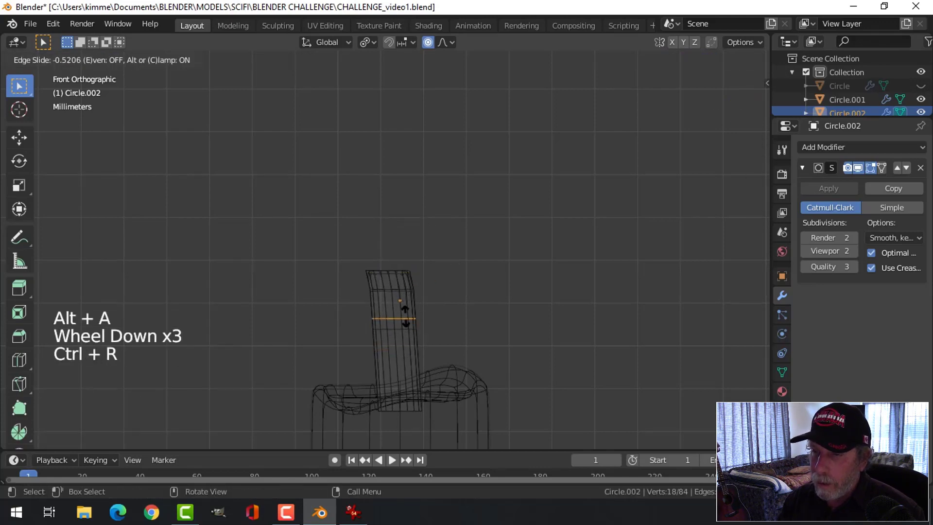
{"action": "left_click", "coordinate": [405, 316]}
{"action": "key", "text": "alt+a"}
Shift the wick's new middle loop slightly toward positive X, then return to solid shading in Object Mode.
{"action": "key", "text": "b"}
{"action": "mouse_move", "coordinate": [344, 301]}
{"action": "left_mouse_down"}
{"action": "mouse_move", "coordinate": [433, 327]}
{"action": "mouse_move", "coordinate": [452, 315]}
{"action": "left_mouse_up"}
{"action": "key", "text": "alt+a"}
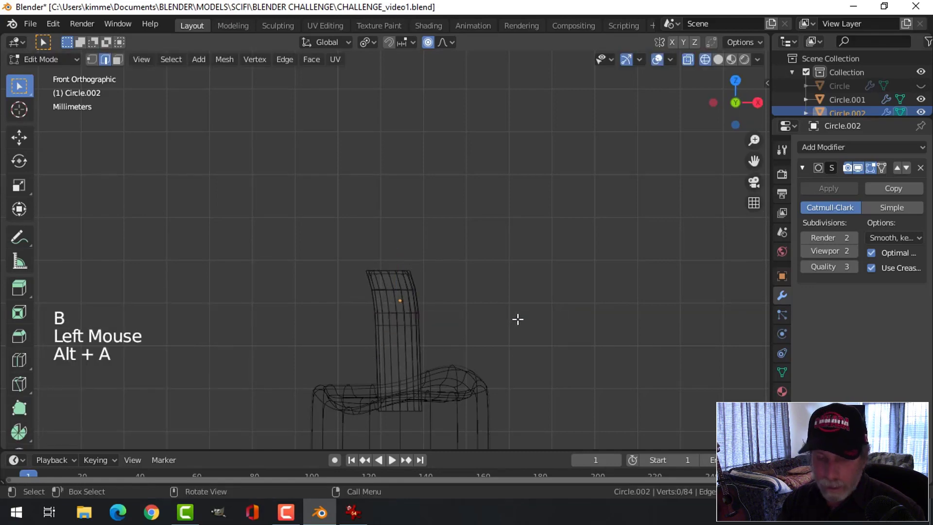
{"action": "key", "text": "z"}
{"action": "scroll", "coordinate": [592, 315], "scroll_direction": "down", "scroll_amount": 4}
{"action": "key", "text": "Tab"}
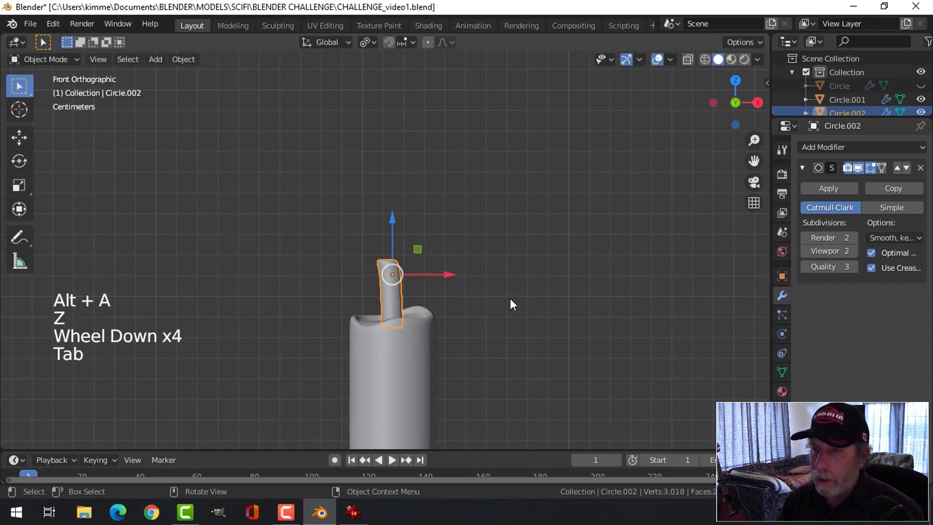
Move the wick object slightly down into the top of the candle and deselect it.
{"action": "scroll", "coordinate": [486, 277], "scroll_direction": "down", "scroll_amount": 3}
{"action": "key", "text": "alt+a"}
{"action": "middle_click_drag", "start_coordinate": [463, 255], "coordinate": [435, 249]}
{"action": "scroll", "coordinate": [456, 308], "scroll_direction": "down", "scroll_amount": 1}
{"action": "scroll", "coordinate": [456, 308], "scroll_direction": "down", "scroll_amount": 1}
{"action": "scroll", "coordinate": [403, 270], "scroll_direction": "up", "scroll_amount": 3}
{"action": "left_click", "coordinate": [392, 265]}
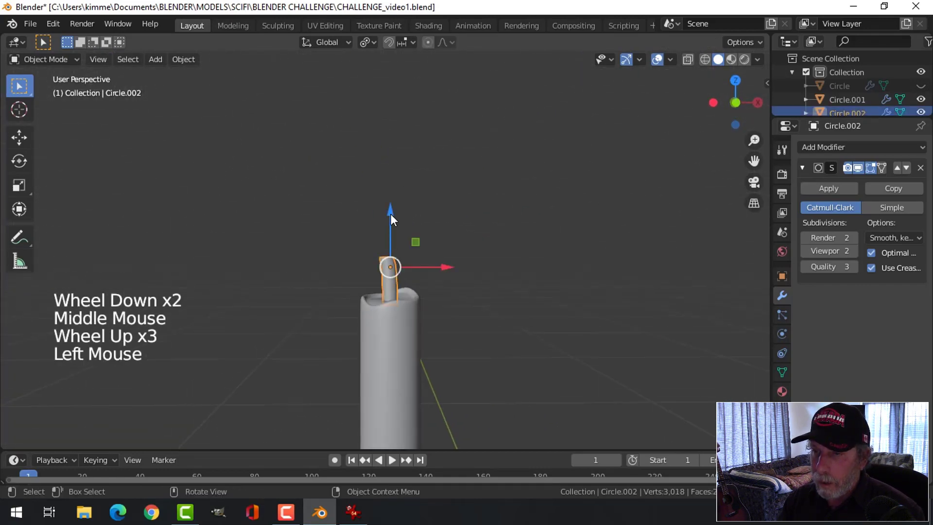
{"action": "left_click_drag", "start_coordinate": [391, 214], "coordinate": [395, 218]}
{"action": "key", "text": "alt+a"}
Unhide all the hidden room objects and clear the selection.
{"action": "scroll", "coordinate": [481, 299], "scroll_direction": "down", "scroll_amount": 7}
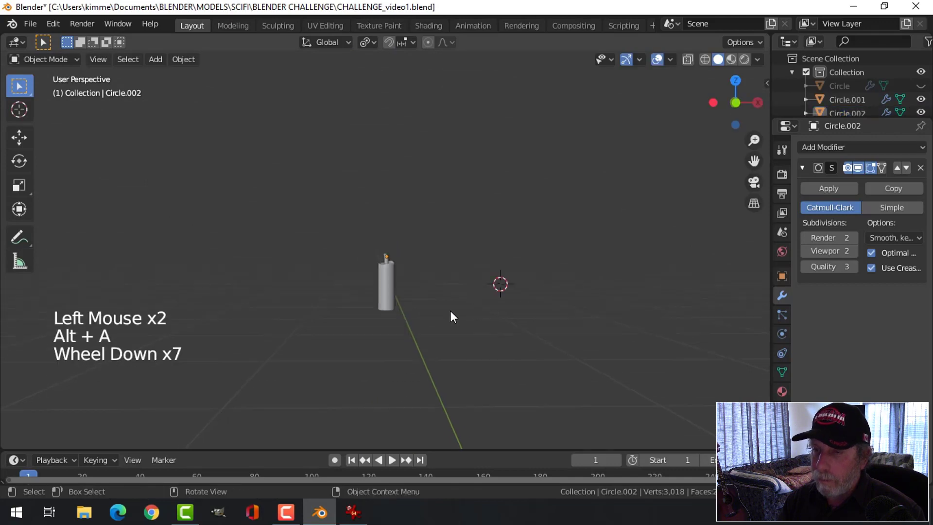
{"action": "middle_click_drag", "start_coordinate": [450, 310], "coordinate": [483, 311], "text": "shift"}
{"action": "key", "text": "alt+h"}
{"action": "scroll", "coordinate": [511, 274], "scroll_direction": "down", "scroll_amount": 4}
{"action": "key", "text": "alt+a"}
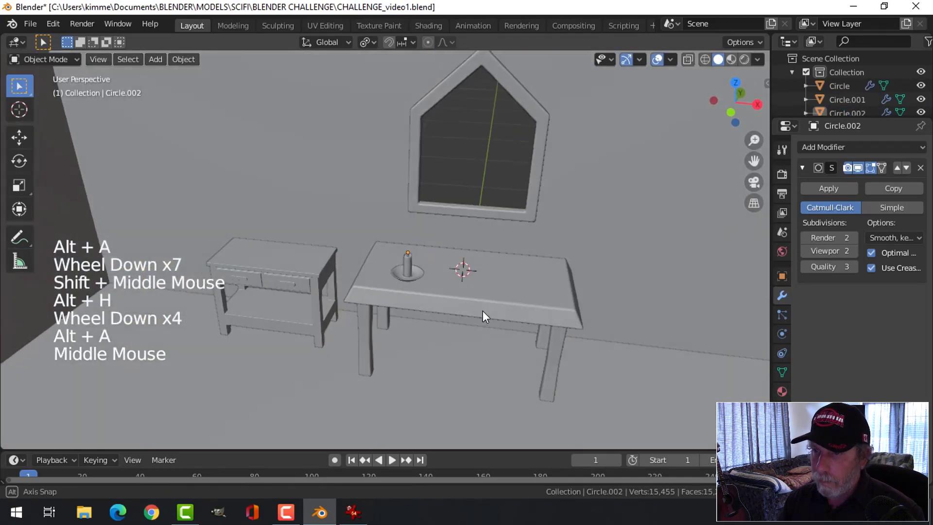
Make the wick thinner by scaling its whole mesh in X and Y only, keeping its height.
{"action": "scroll", "coordinate": [476, 314], "scroll_direction": "up", "scroll_amount": 8}
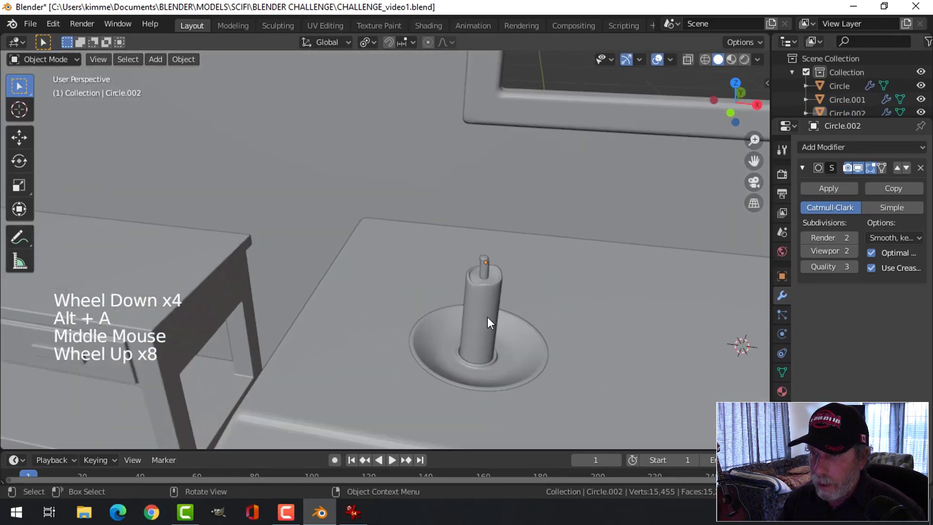
{"action": "scroll", "coordinate": [488, 317], "scroll_direction": "up", "scroll_amount": 3}
{"action": "left_click", "coordinate": [571, 276]}
{"action": "key", "text": "Tab"}
{"action": "key", "text": "a"}
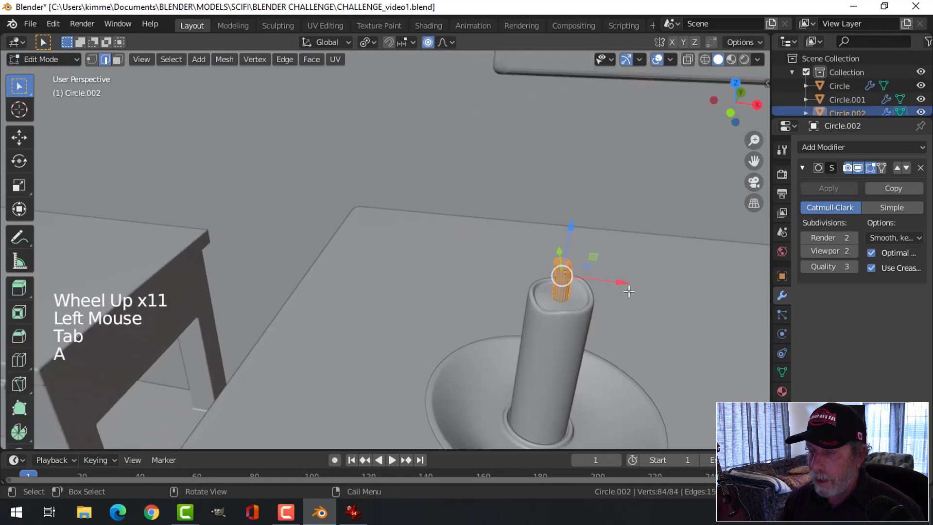
{"action": "middle_click_drag", "start_coordinate": [629, 291], "coordinate": [577, 292], "text": "shift"}
{"action": "scroll", "coordinate": [590, 292], "scroll_direction": "up", "scroll_amount": 2}
{"action": "key", "text": "s"}
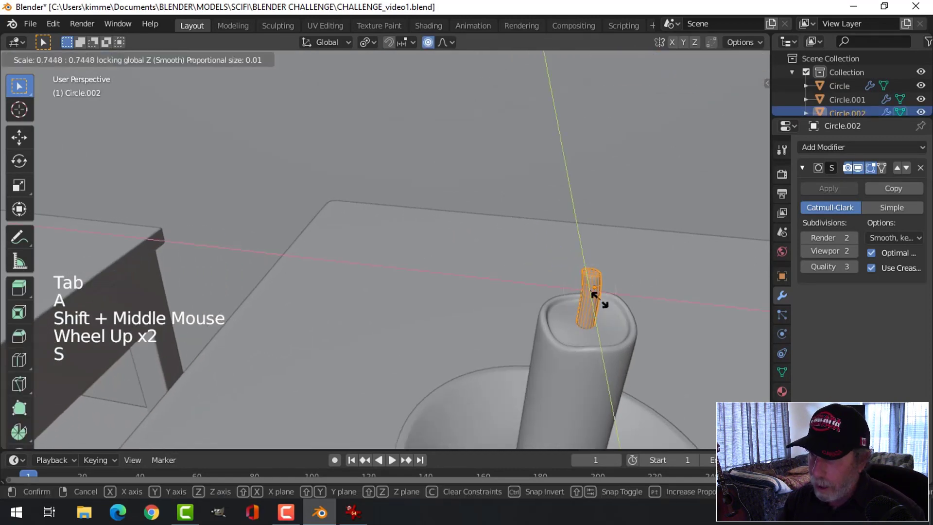
{"action": "left_click", "coordinate": [594, 299]}
{"action": "key", "text": "alt+a"}
{"action": "key", "text": "Tab"}
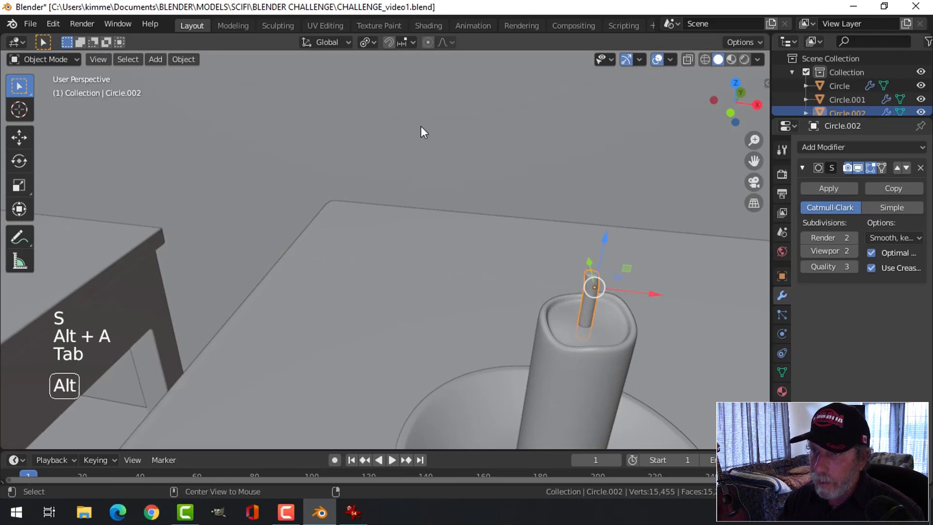
Turn off proportional editing in the wick's Edit Mode and return to Object Mode.
{"action": "key", "text": "alt+a"}
{"action": "left_click", "coordinate": [428, 43]}
{"action": "left_click", "coordinate": [590, 297]}
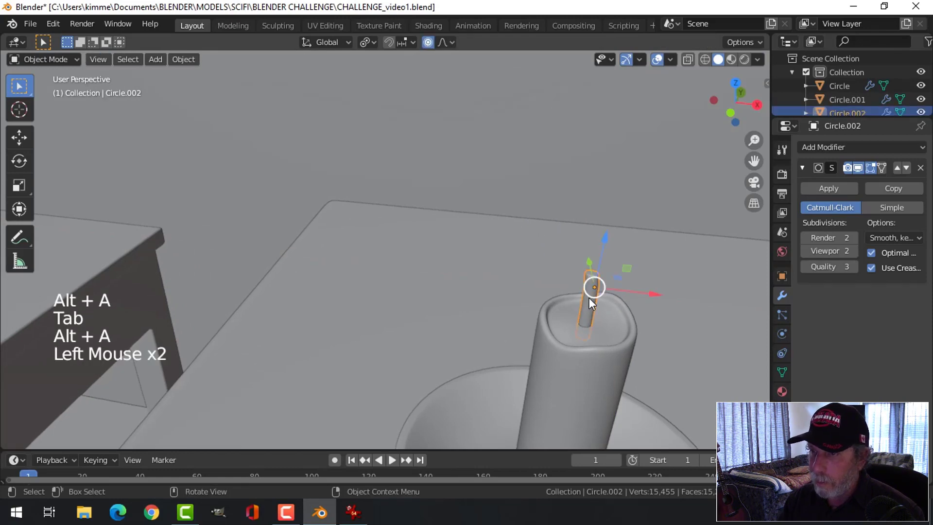
{"action": "key", "text": "Tab"}
{"action": "left_click", "coordinate": [427, 43]}
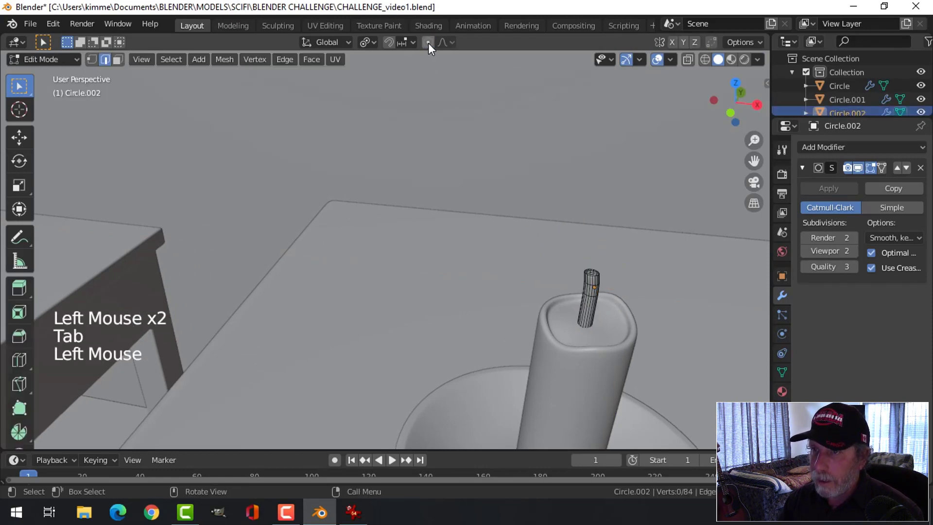
{"action": "key", "text": "Tab"}
Deselect everything and save the Blender file.
{"action": "scroll", "coordinate": [581, 262], "scroll_direction": "down", "scroll_amount": 4}
{"action": "key", "text": "alt+a"}
{"action": "middle_click_drag", "start_coordinate": [582, 261], "coordinate": [574, 296]}
{"action": "scroll", "coordinate": [547, 272], "scroll_direction": "down", "scroll_amount": 3}
{"action": "key", "text": "ctrl+s"}
{"action": "scroll", "coordinate": [574, 296], "scroll_direction": "up", "scroll_amount": 2}
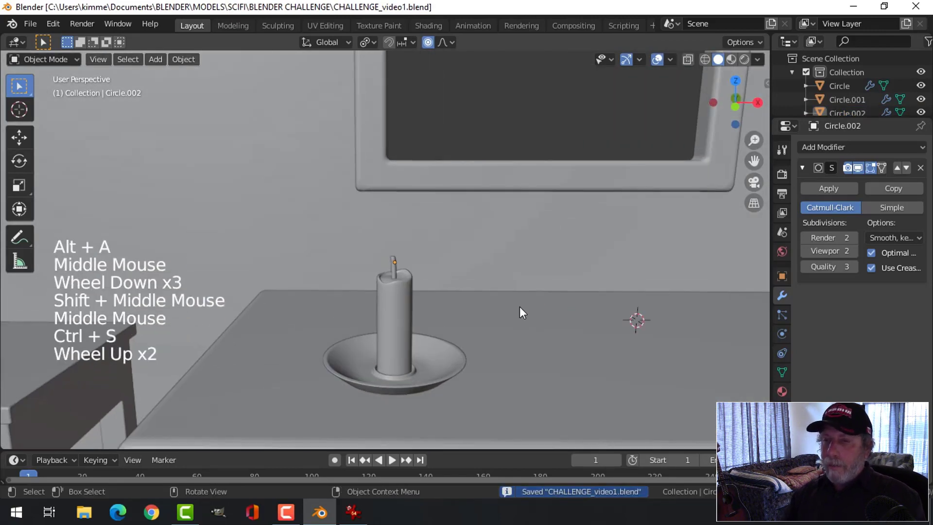
Switch to the reference photo in IrfanView and examine the window surround above the large table.
{"action": "middle_click_drag", "start_coordinate": [520, 306], "coordinate": [491, 335]}
{"action": "scroll", "coordinate": [477, 336], "scroll_direction": "up", "scroll_amount": 2}
{"action": "scroll", "coordinate": [474, 336], "scroll_direction": "down", "scroll_amount": 2}
{"action": "middle_click_drag", "start_coordinate": [473, 336], "coordinate": [473, 346]}
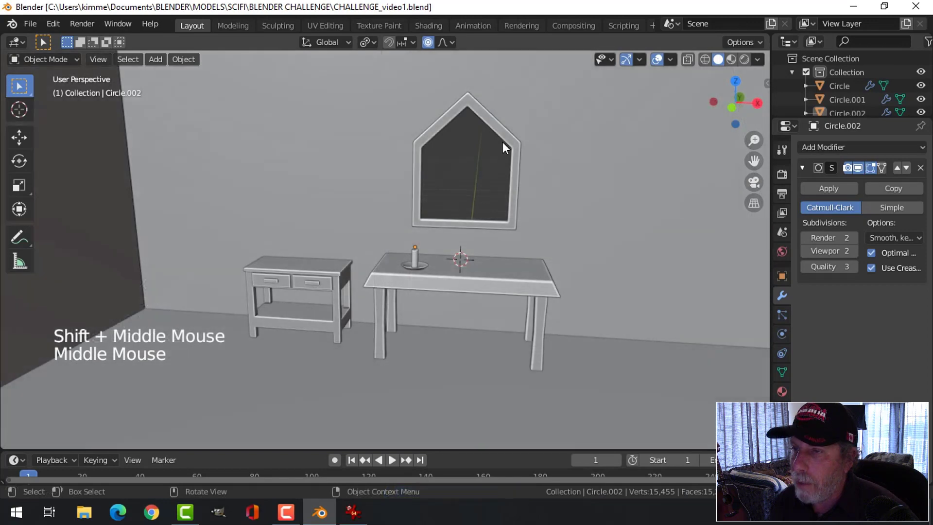
{"action": "left_click", "coordinate": [354, 512]}
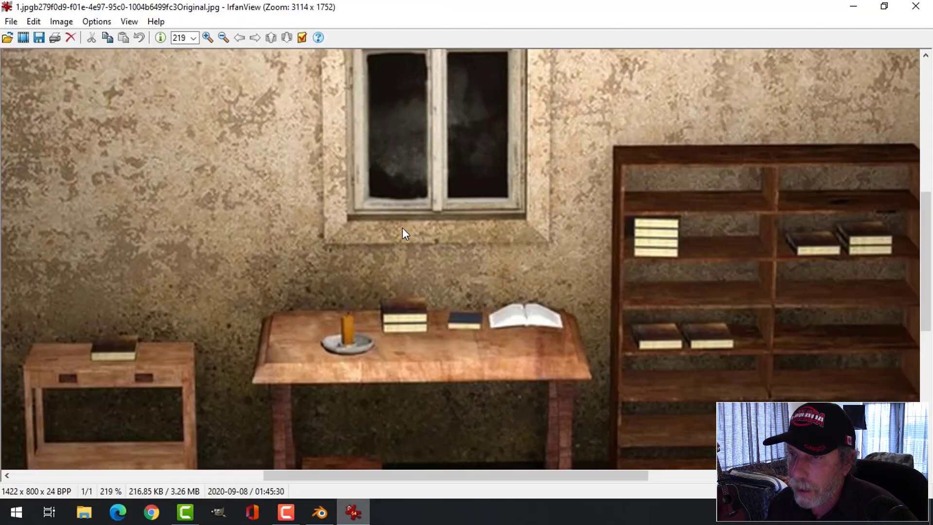
{"action": "right_click", "coordinate": [354, 512]}
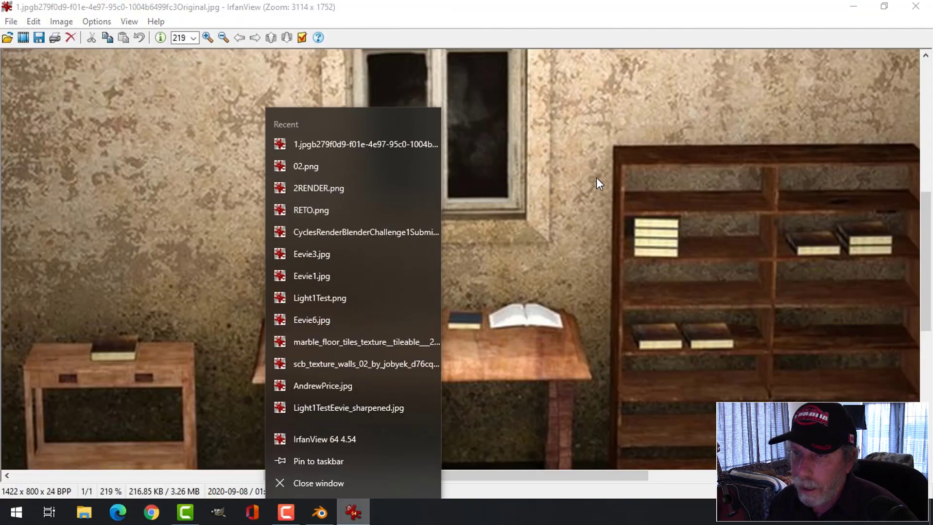
{"action": "left_click", "coordinate": [593, 162]}
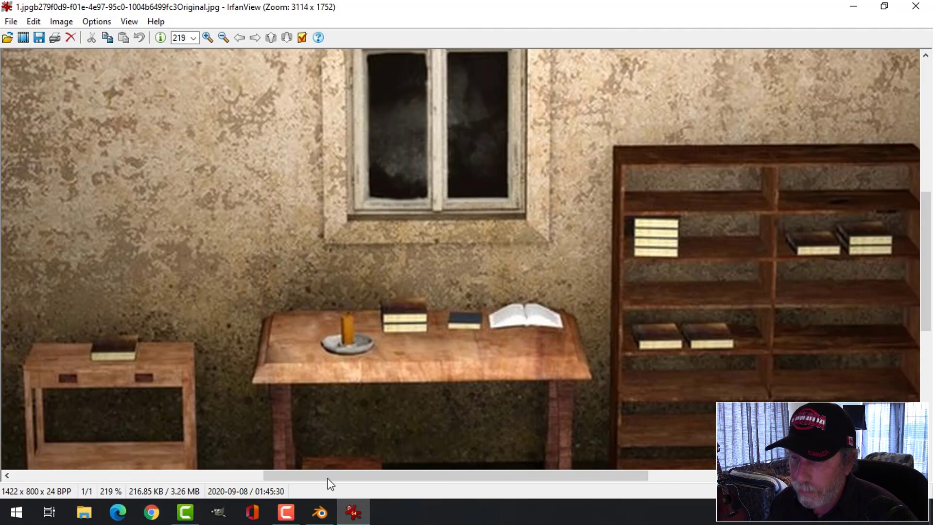
Back in Blender, widen the window frame's border by scaling its outer face loop by 1.092 in X and Z, excluding Y.
{"action": "left_click", "coordinate": [319, 512]}
{"action": "scroll", "coordinate": [463, 256], "scroll_direction": "down", "scroll_amount": 3}
{"action": "middle_click_drag", "start_coordinate": [462, 256], "coordinate": [577, 190], "text": "shift"}
{"action": "scroll", "coordinate": [471, 289], "scroll_direction": "up", "scroll_amount": 3}
{"action": "left_click", "coordinate": [470, 204]}
{"action": "key", "text": "Tab"}
{"action": "scroll", "coordinate": [486, 202], "scroll_direction": "up", "scroll_amount": 3}
{"action": "key", "text": "3"}
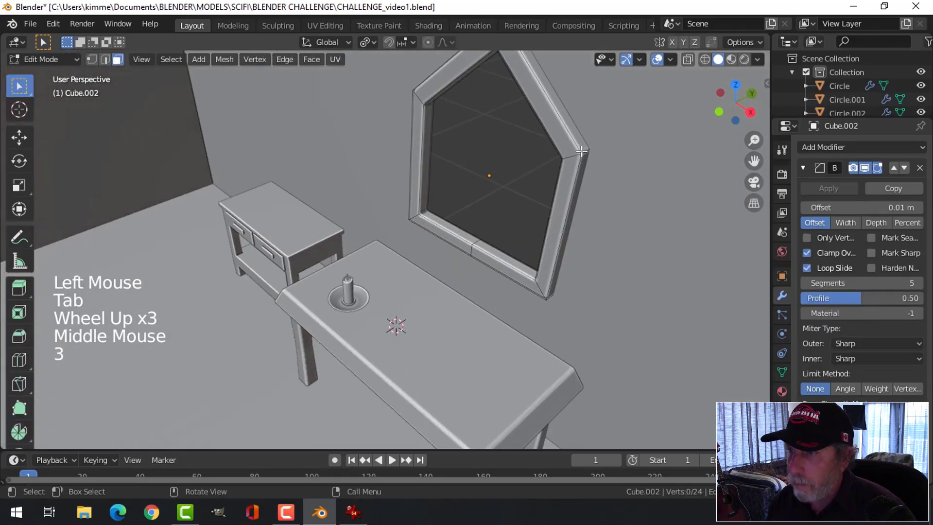
{"action": "left_click", "coordinate": [585, 152], "text": "alt+shift"}
{"action": "scroll", "coordinate": [521, 225], "scroll_direction": "down", "scroll_amount": 2}
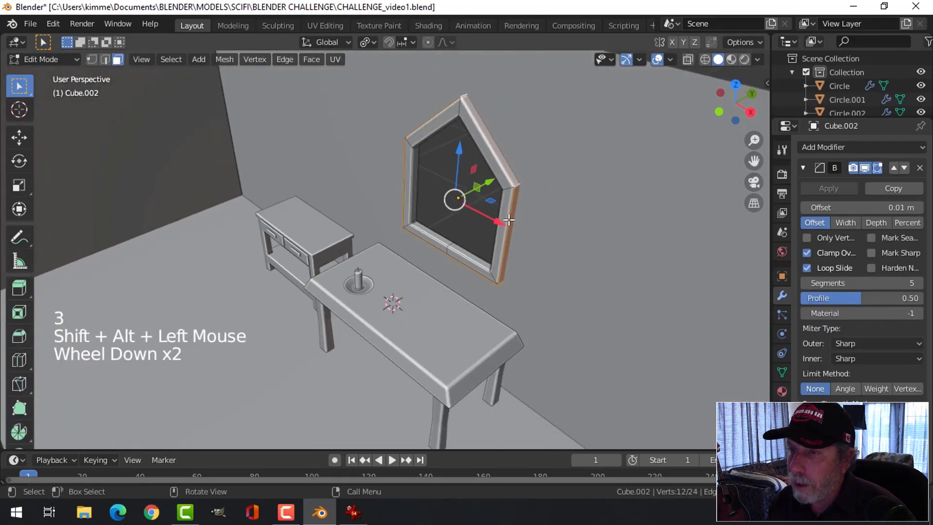
{"action": "middle_click_drag", "start_coordinate": [521, 225], "coordinate": [570, 194]}
{"action": "key", "text": "s"}
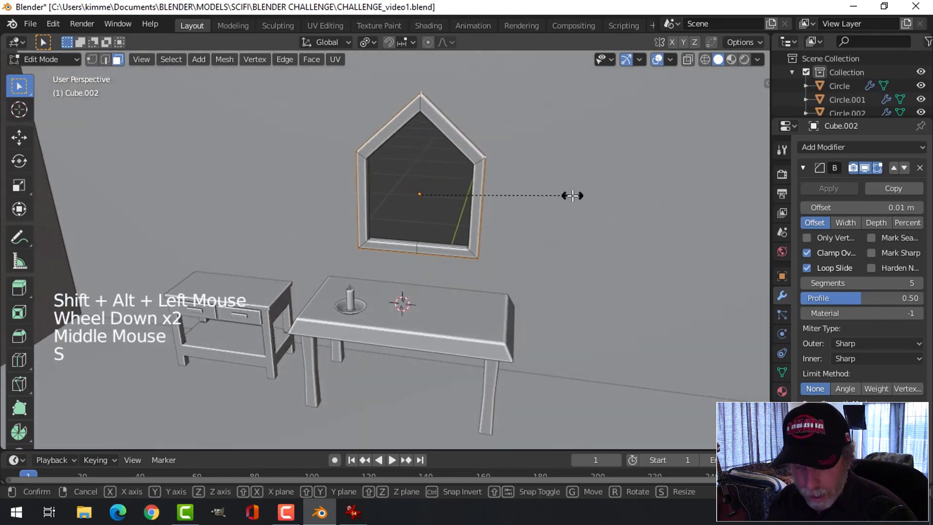
{"action": "key", "text": "shift+y"}
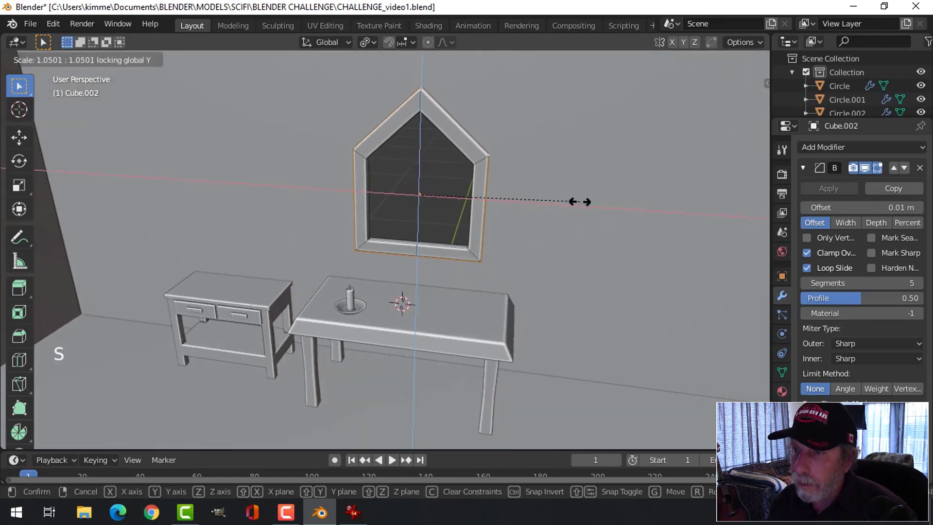
{"action": "left_click", "coordinate": [586, 207]}
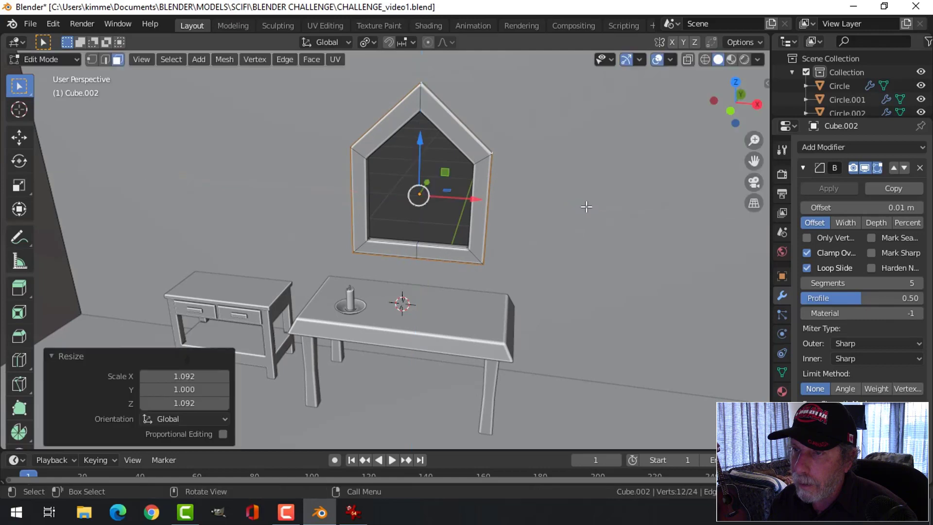
Return the window frame to Object Mode, deselect everything and save the file.
{"action": "key", "text": "alt+a"}
{"action": "key", "text": "Tab"}
{"action": "scroll", "coordinate": [544, 213], "scroll_direction": "down", "scroll_amount": 4}
{"action": "key", "text": "alt+a"}
{"action": "middle_click_drag", "start_coordinate": [489, 238], "coordinate": [499, 264]}
{"action": "scroll", "coordinate": [493, 226], "scroll_direction": "up", "scroll_amount": 2}
{"action": "key", "text": "ctrl+s"}
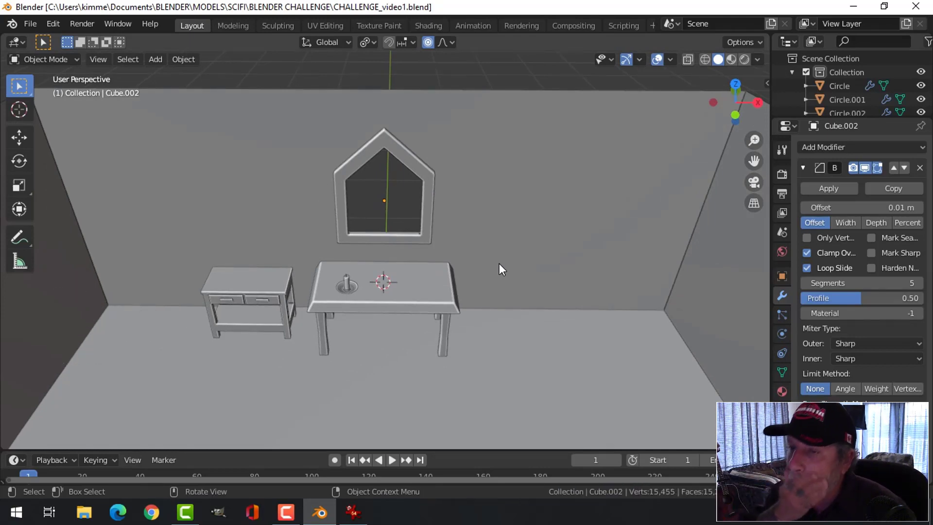
Switch to the reference photo in IrfanView and zoom it out to 102% to examine the whole room layout.
{"action": "scroll", "coordinate": [495, 274], "scroll_direction": "down", "scroll_amount": 2}
{"action": "middle_click_drag", "start_coordinate": [478, 301], "coordinate": [488, 266]}
{"action": "left_click", "coordinate": [353, 512]}
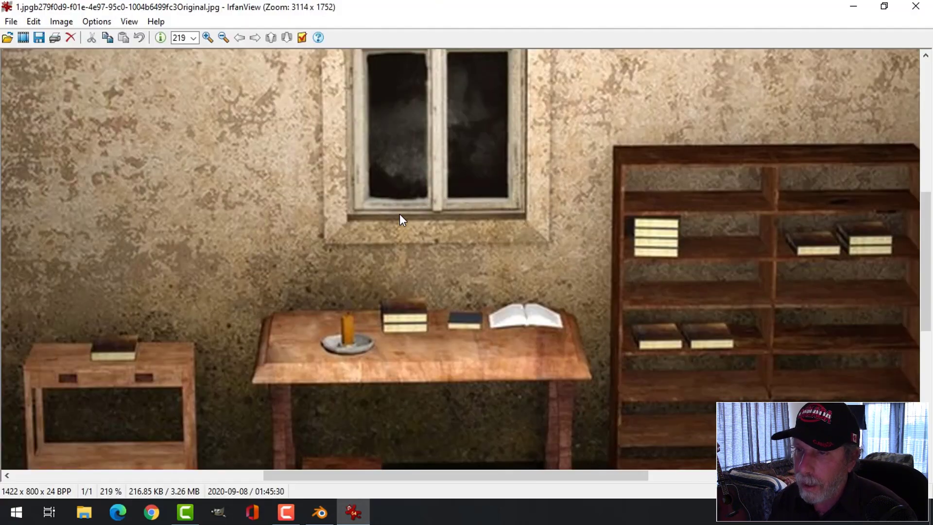
{"action": "scroll", "coordinate": [358, 259], "scroll_direction": "down", "scroll_amount": 1}
{"action": "scroll", "coordinate": [372, 243], "scroll_direction": "up", "scroll_amount": 1}
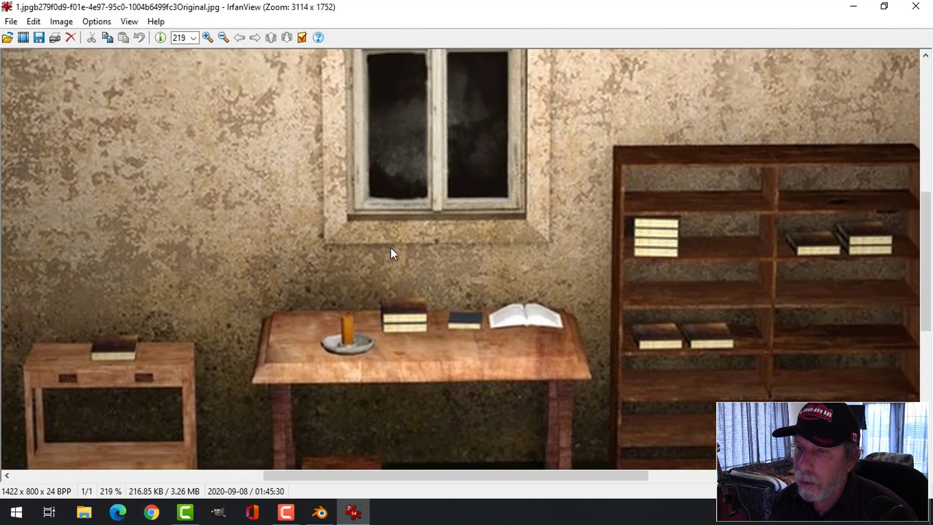
{"action": "left_click", "coordinate": [224, 37]}
{"action": "left_click", "coordinate": [224, 37]}
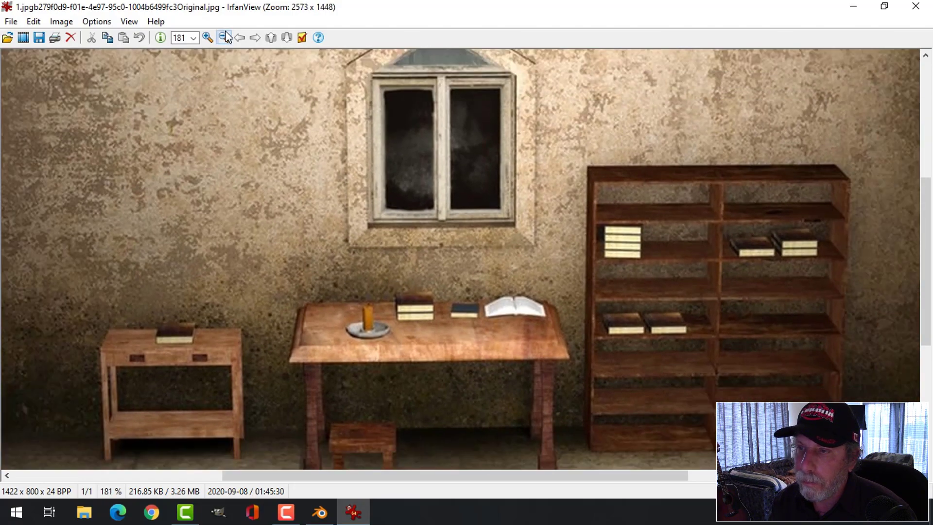
{"action": "left_click", "coordinate": [224, 37]}
{"action": "left_click", "coordinate": [224, 38]}
{"action": "left_click", "coordinate": [224, 37]}
{"action": "left_click", "coordinate": [224, 38]}
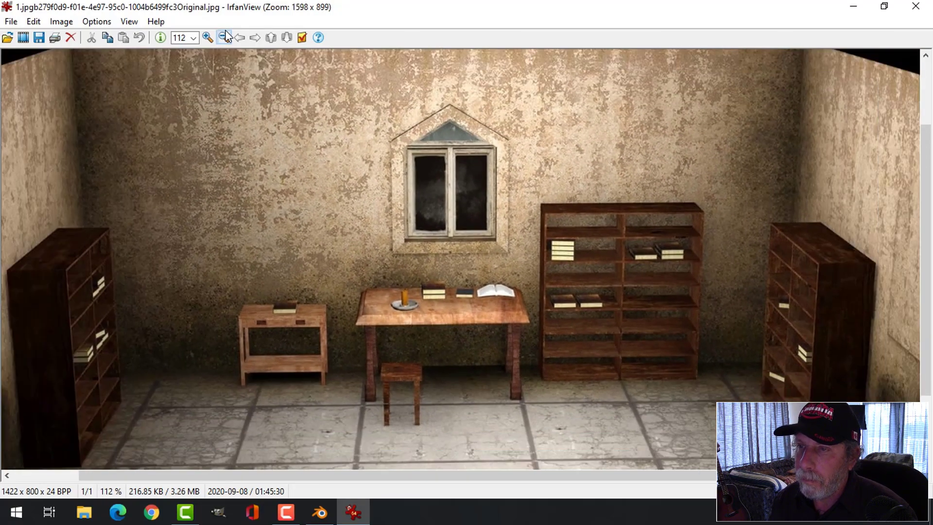
{"action": "left_click", "coordinate": [224, 37]}
Back in Blender, lengthen the large table's top by scaling its whole mesh by 1.122 along X.
{"action": "left_click", "coordinate": [319, 512]}
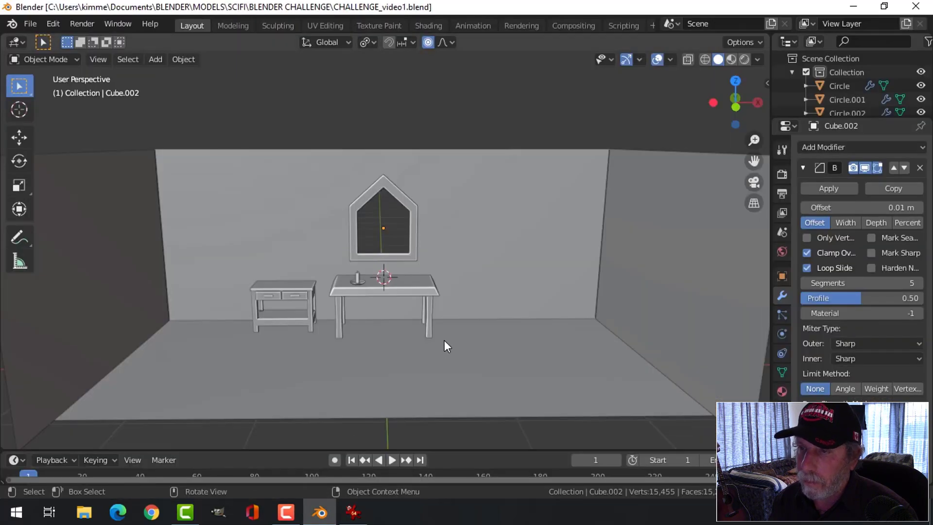
{"action": "scroll", "coordinate": [444, 340], "scroll_direction": "down", "scroll_amount": 2}
{"action": "middle_click_drag", "start_coordinate": [443, 305], "coordinate": [422, 321]}
{"action": "scroll", "coordinate": [419, 321], "scroll_direction": "up", "scroll_amount": 3}
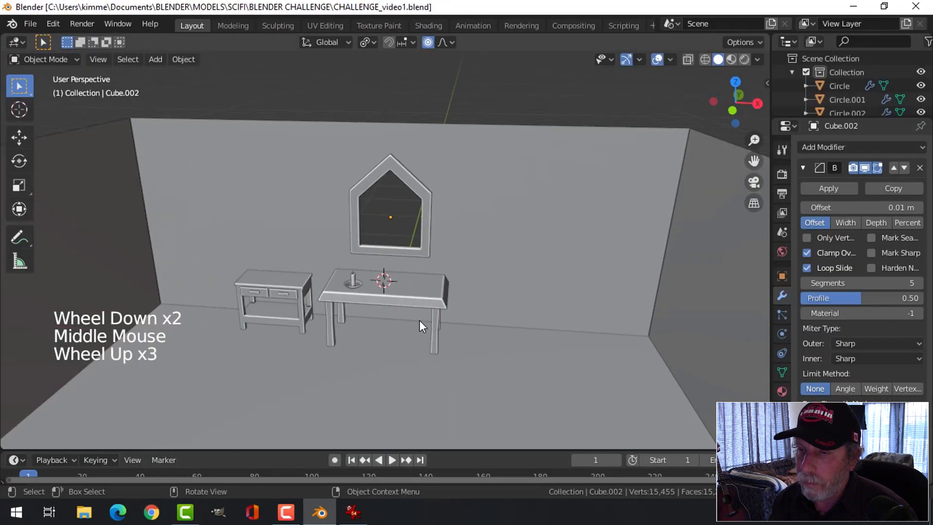
{"action": "scroll", "coordinate": [401, 291], "scroll_direction": "down", "scroll_amount": 2}
{"action": "left_click", "coordinate": [401, 282]}
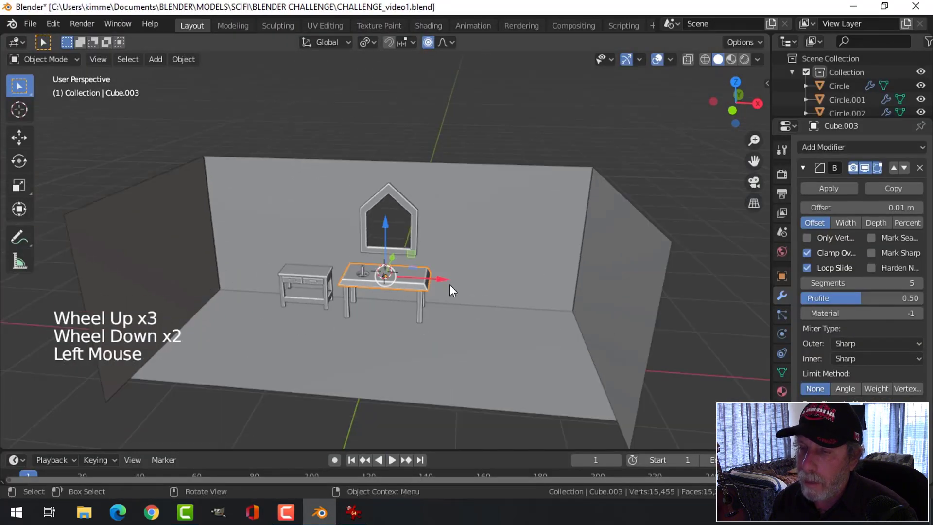
{"action": "key", "text": "Tab"}
{"action": "key", "text": "a"}
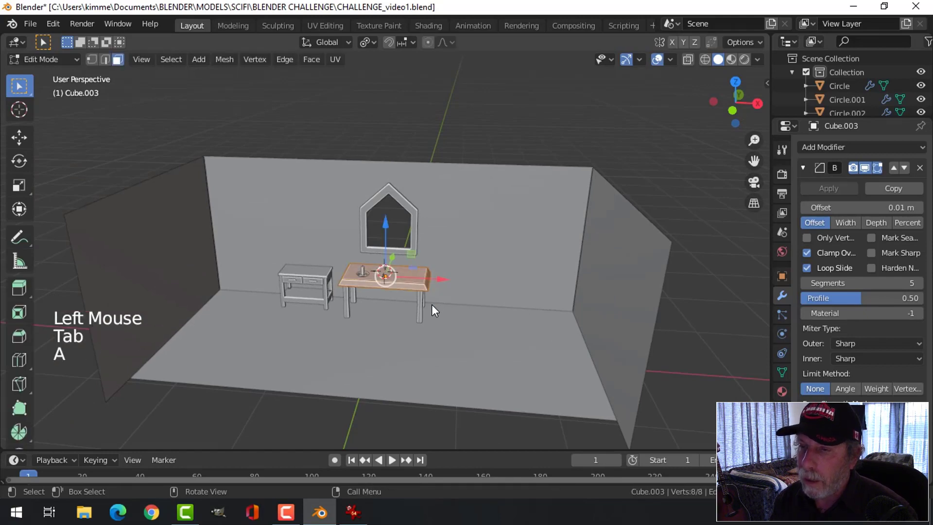
{"action": "scroll", "coordinate": [431, 305], "scroll_direction": "up", "scroll_amount": 1}
{"action": "middle_click_drag", "start_coordinate": [431, 305], "coordinate": [460, 309]}
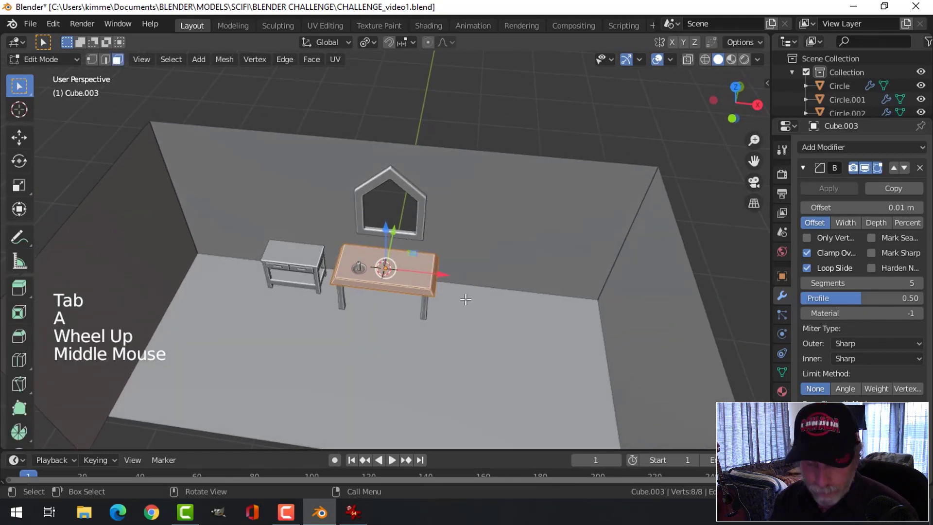
{"action": "key", "text": "s"}
{"action": "key", "text": "x"}
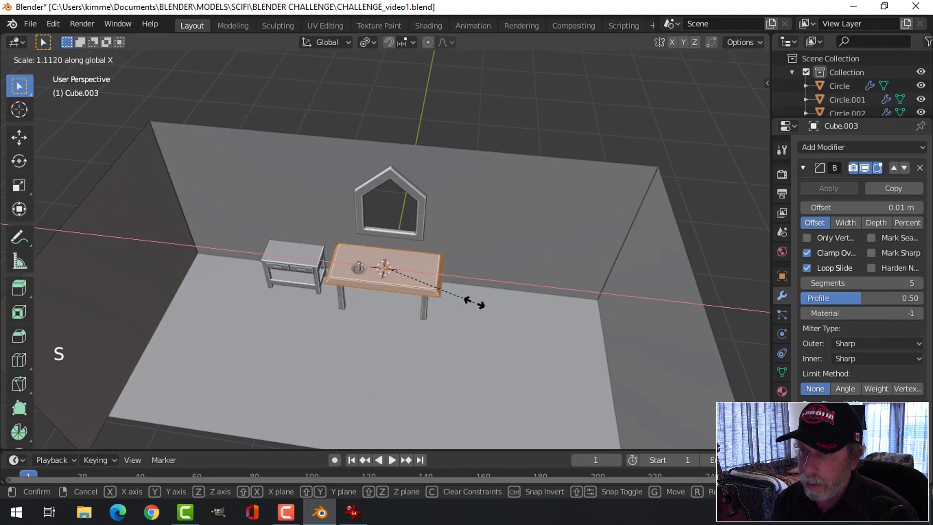
{"action": "left_click", "coordinate": [475, 303]}
{"action": "middle_click_drag", "start_coordinate": [462, 304], "coordinate": [427, 296]}
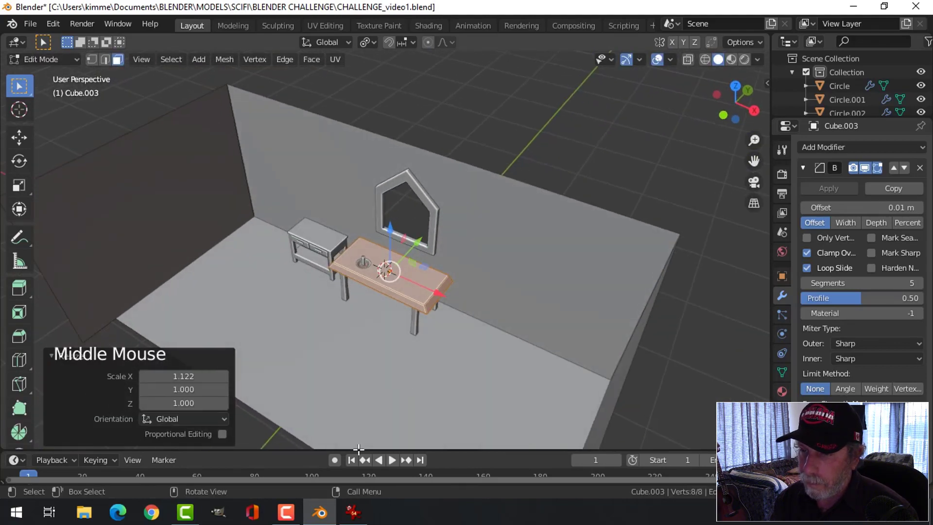
Check the table's proportions in the IrfanView photo, return to Blender, leave the tabletop's Edit Mode and deselect everything.
{"action": "left_click", "coordinate": [352, 507]}
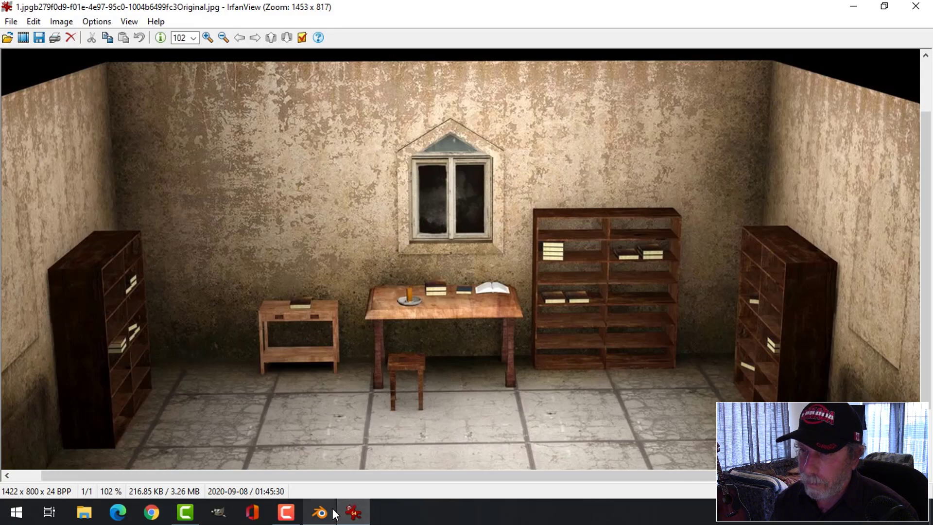
{"action": "left_click", "coordinate": [307, 519]}
{"action": "middle_click_drag", "start_coordinate": [450, 358], "coordinate": [477, 276]}
{"action": "key", "text": "alt+a"}
{"action": "key", "text": "Tab"}
{"action": "key", "text": "alt+a"}
In front wireframe view, move the large table's right-hand legs about 0.043 m outward along X in Edit Mode.
{"action": "scroll", "coordinate": [466, 336], "scroll_direction": "down", "scroll_amount": 2}
{"action": "key", "text": "KP_1"}
{"action": "left_click", "coordinate": [476, 276]}
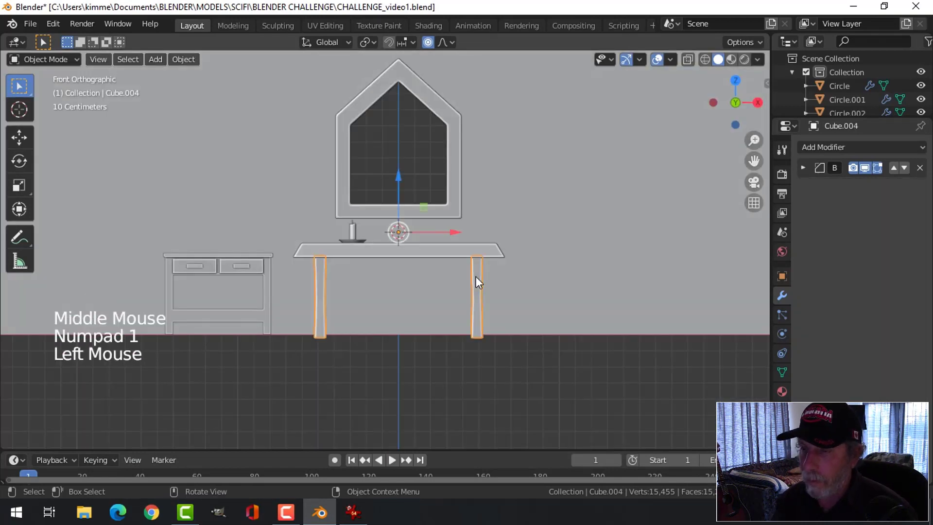
{"action": "key", "text": "Tab"}
{"action": "key", "text": "a"}
{"action": "key", "text": "z"}
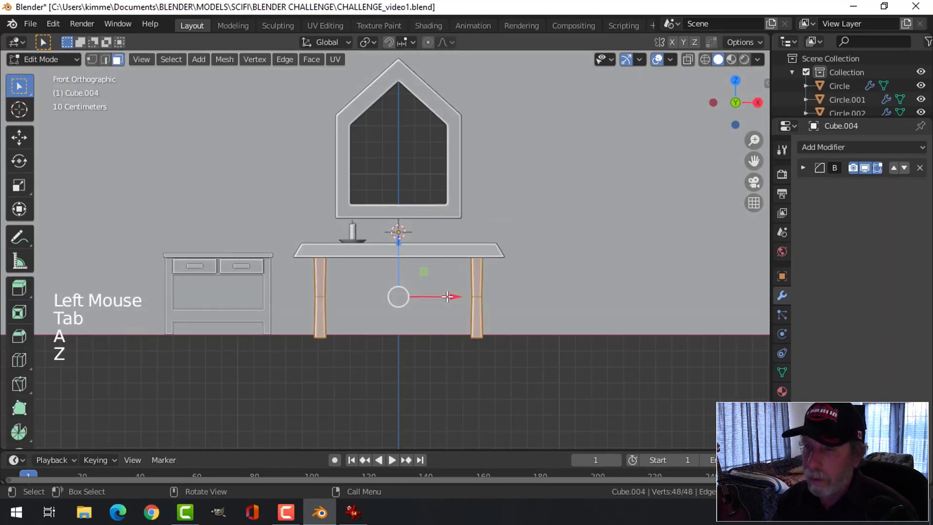
{"action": "key", "text": "z"}
{"action": "key", "text": "b"}
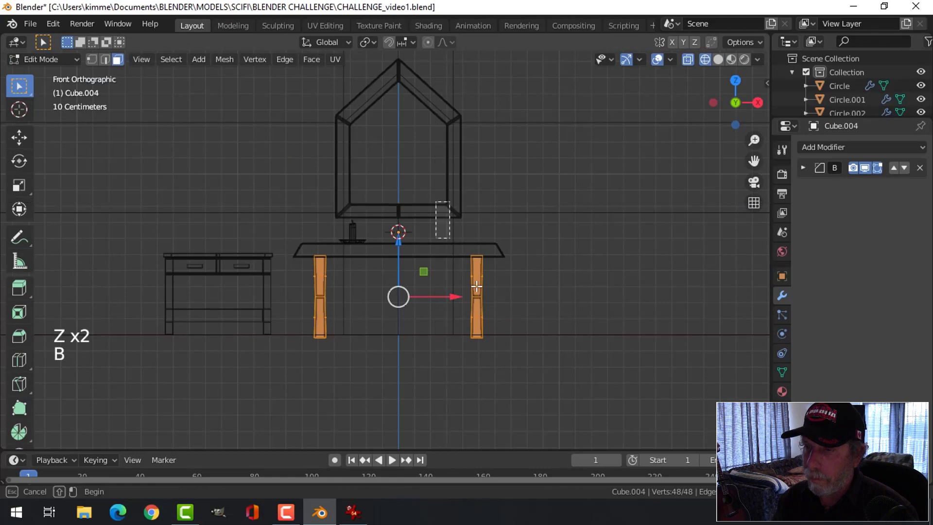
{"action": "key", "text": "alt+a"}
{"action": "key", "text": "b"}
{"action": "left_click_drag", "start_coordinate": [449, 209], "coordinate": [525, 333]}
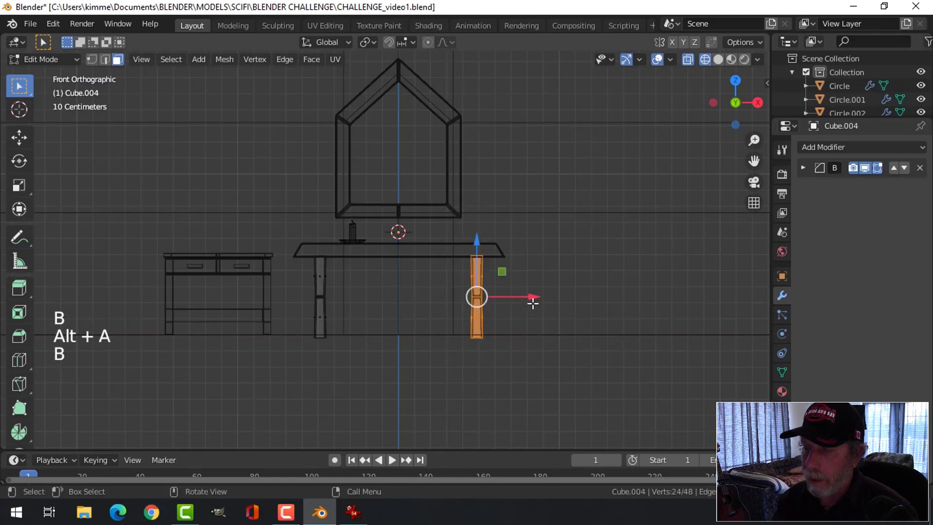
{"action": "left_click_drag", "start_coordinate": [533, 298], "coordinate": [543, 301]}
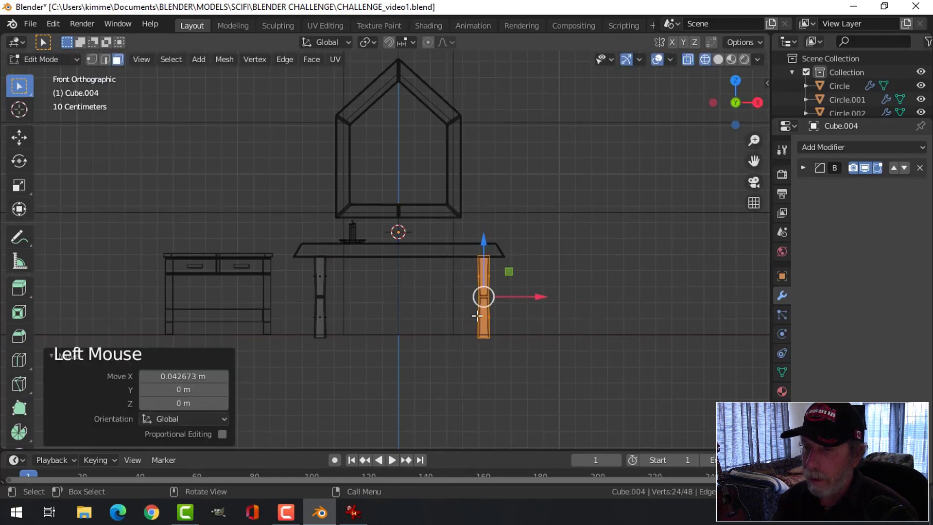
Move the large table's left-hand legs slightly outward along X and clear the mesh selection.
{"action": "key", "text": "alt+a"}
{"action": "key", "text": "b"}
{"action": "left_click_drag", "start_coordinate": [285, 216], "coordinate": [387, 367]}
{"action": "left_click_drag", "start_coordinate": [385, 292], "coordinate": [405, 305]}
{"action": "key", "text": "alt+a"}
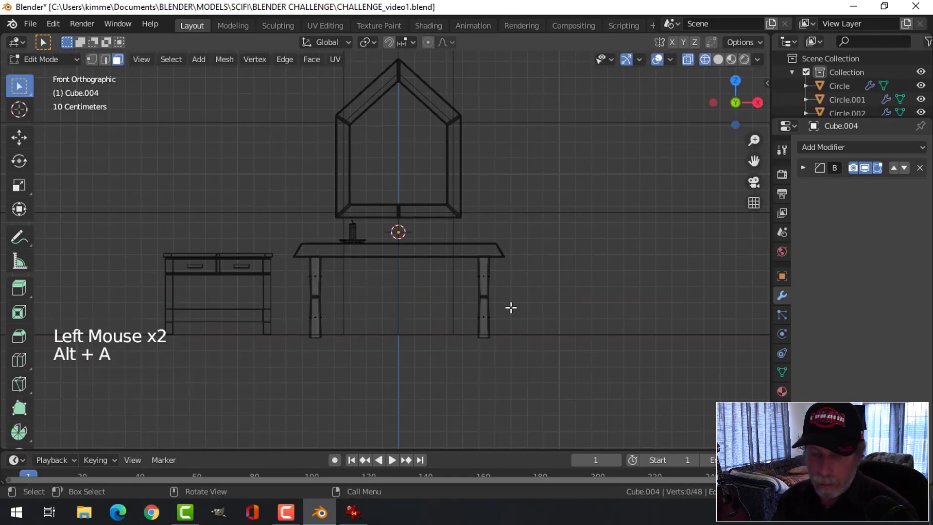
Return the table legs to solid shading and Object Mode with nothing selected.
{"action": "key", "text": "z"}
{"action": "key", "text": "Tab"}
{"action": "scroll", "coordinate": [491, 252], "scroll_direction": "down", "scroll_amount": 4}
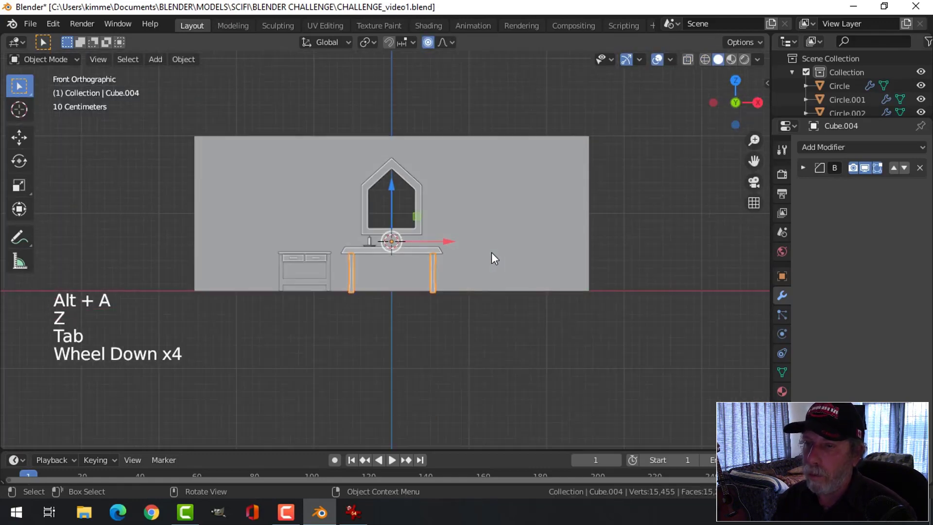
{"action": "key", "text": "alt+a"}
Compare the table, window and overall room layout in Blender with the reference photo in IrfanView.
{"action": "middle_click_drag", "start_coordinate": [492, 252], "coordinate": [461, 221]}
{"action": "scroll", "coordinate": [473, 278], "scroll_direction": "down", "scroll_amount": 1}
{"action": "scroll", "coordinate": [411, 286], "scroll_direction": "up", "scroll_amount": 3}
{"action": "left_click", "coordinate": [354, 512]}
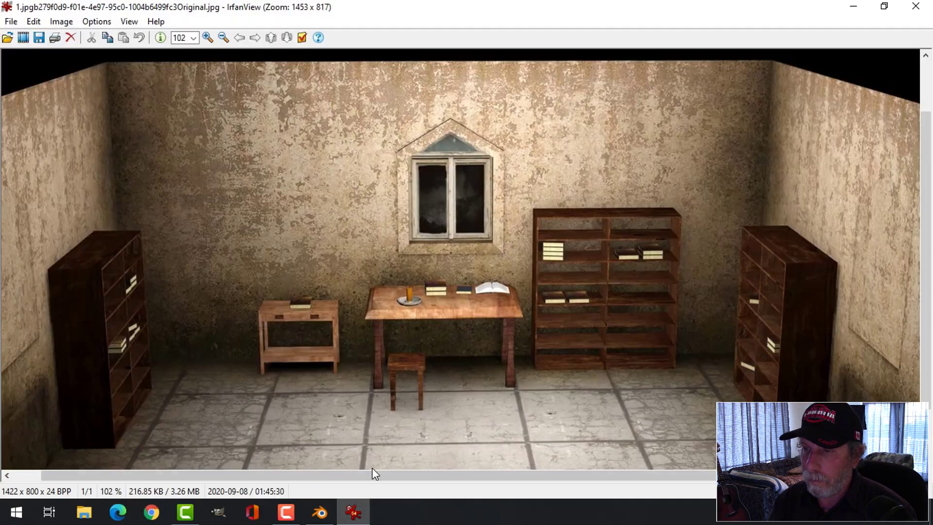
{"action": "left_click", "coordinate": [313, 514]}
{"action": "scroll", "coordinate": [408, 333], "scroll_direction": "up", "scroll_amount": 2}
{"action": "middle_click_drag", "start_coordinate": [408, 332], "coordinate": [442, 358], "text": "shift"}
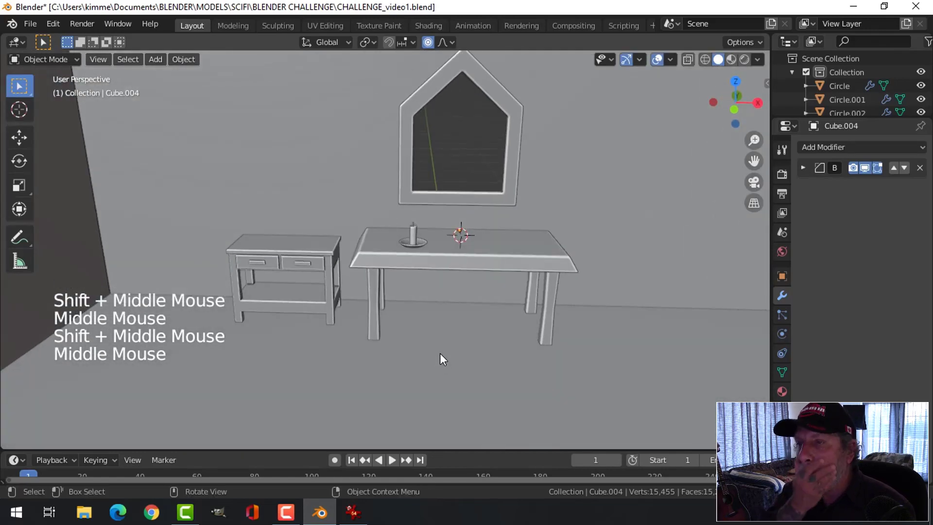
{"action": "scroll", "coordinate": [441, 367], "scroll_direction": "down", "scroll_amount": 2}
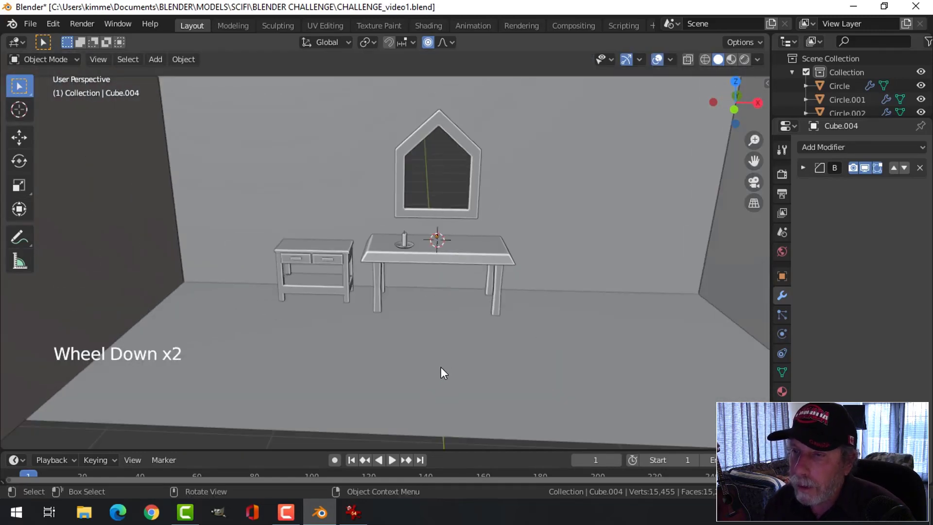
{"action": "middle_click_drag", "start_coordinate": [506, 316], "coordinate": [486, 327], "text": "shift"}
{"action": "middle_click_drag", "start_coordinate": [486, 327], "coordinate": [512, 325]}
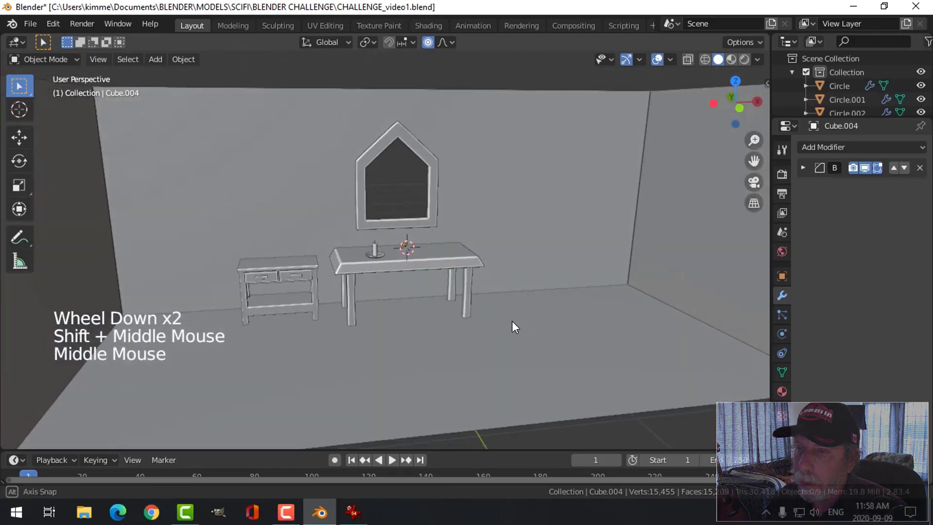